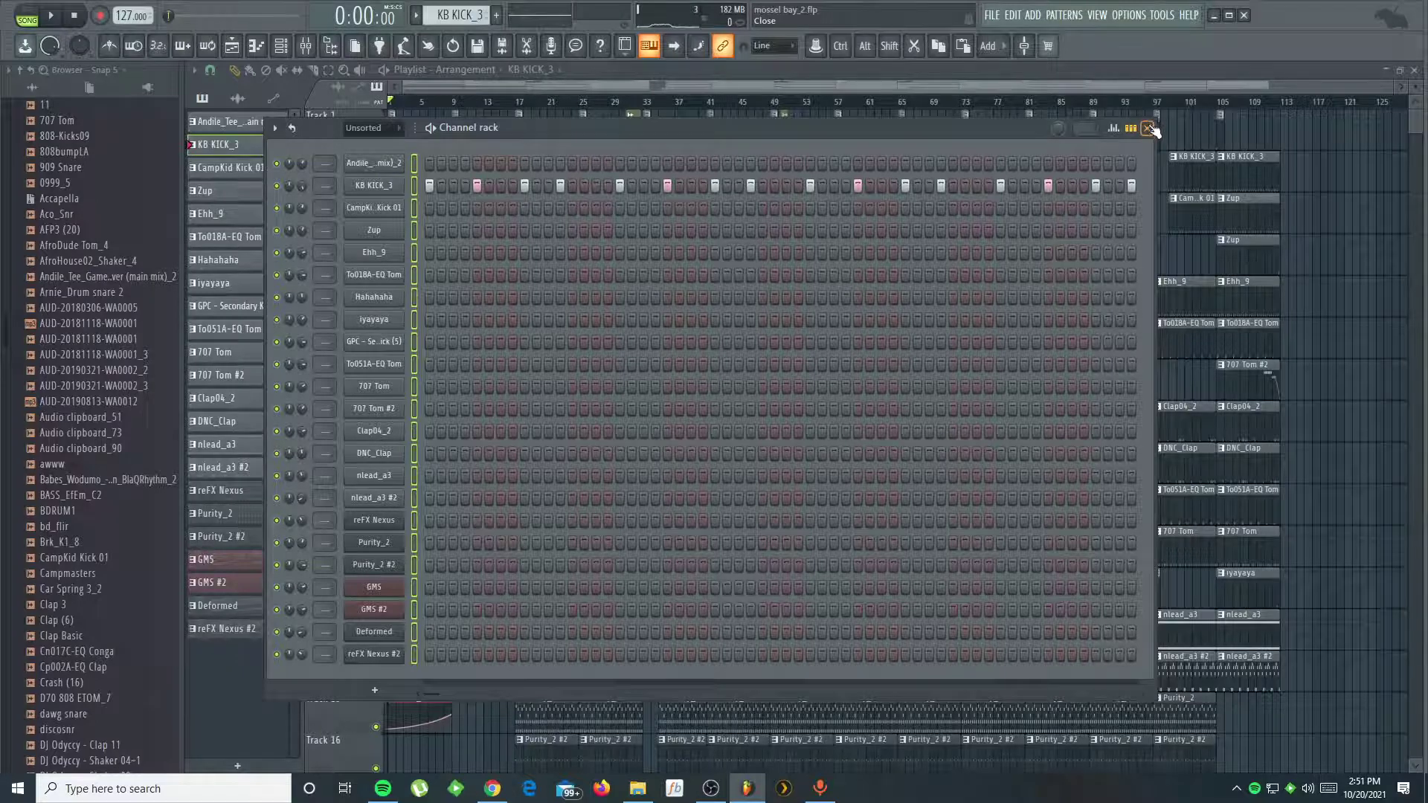
- Close the channel rack, open the mixer and route the selected channels to mixer tracks starting from Insert 1
click(1149, 129)
click(305, 46)
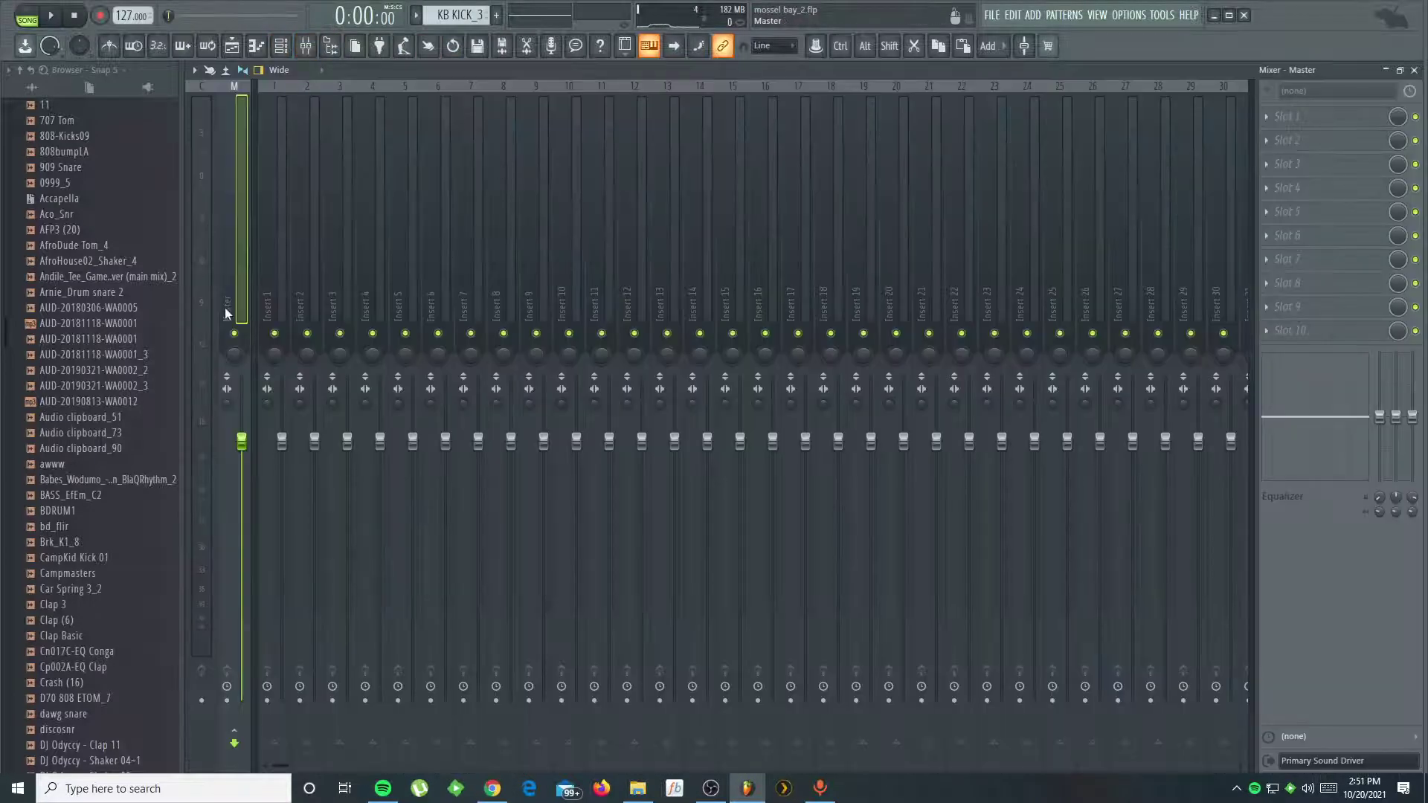
click(285, 283)
right_click(275, 274)
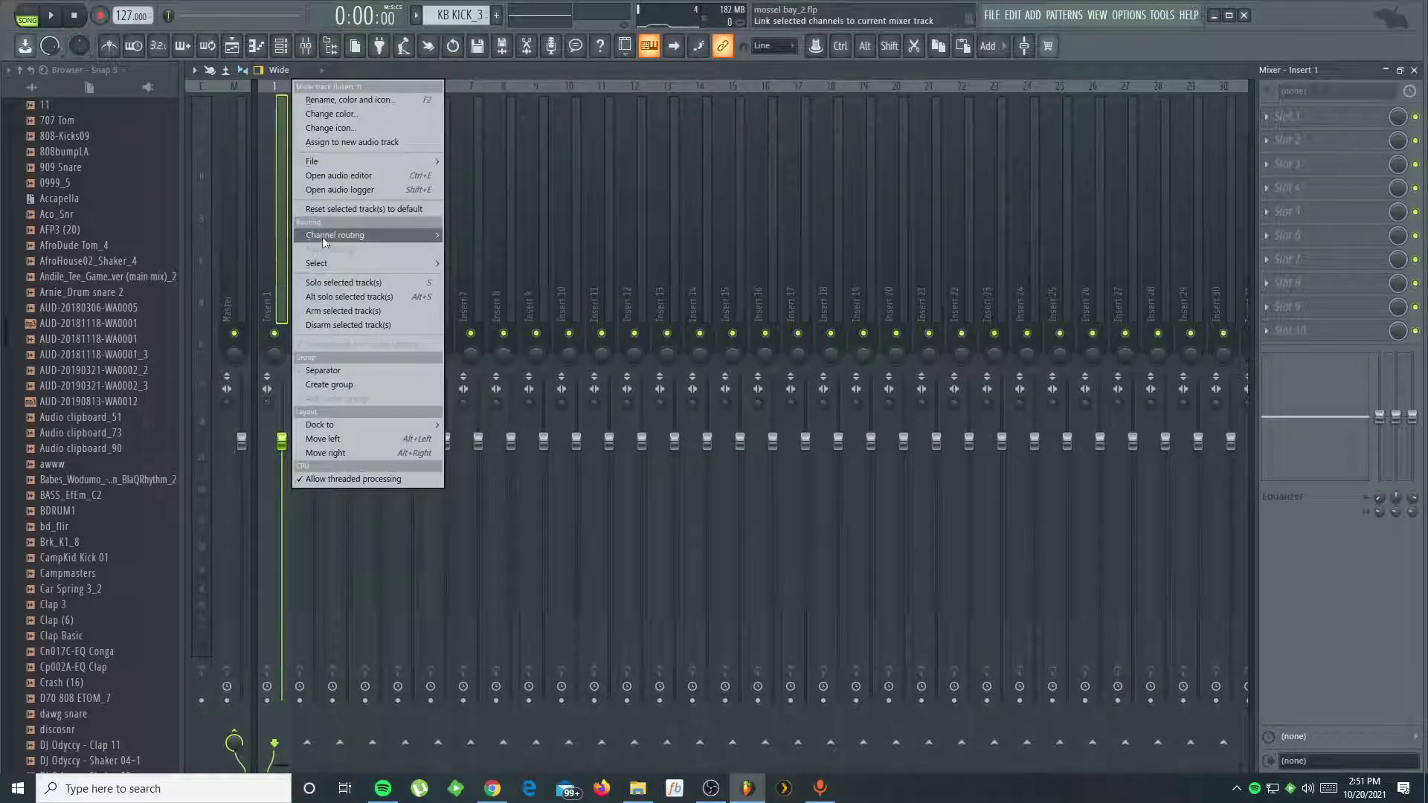
mouse_move(325, 235)
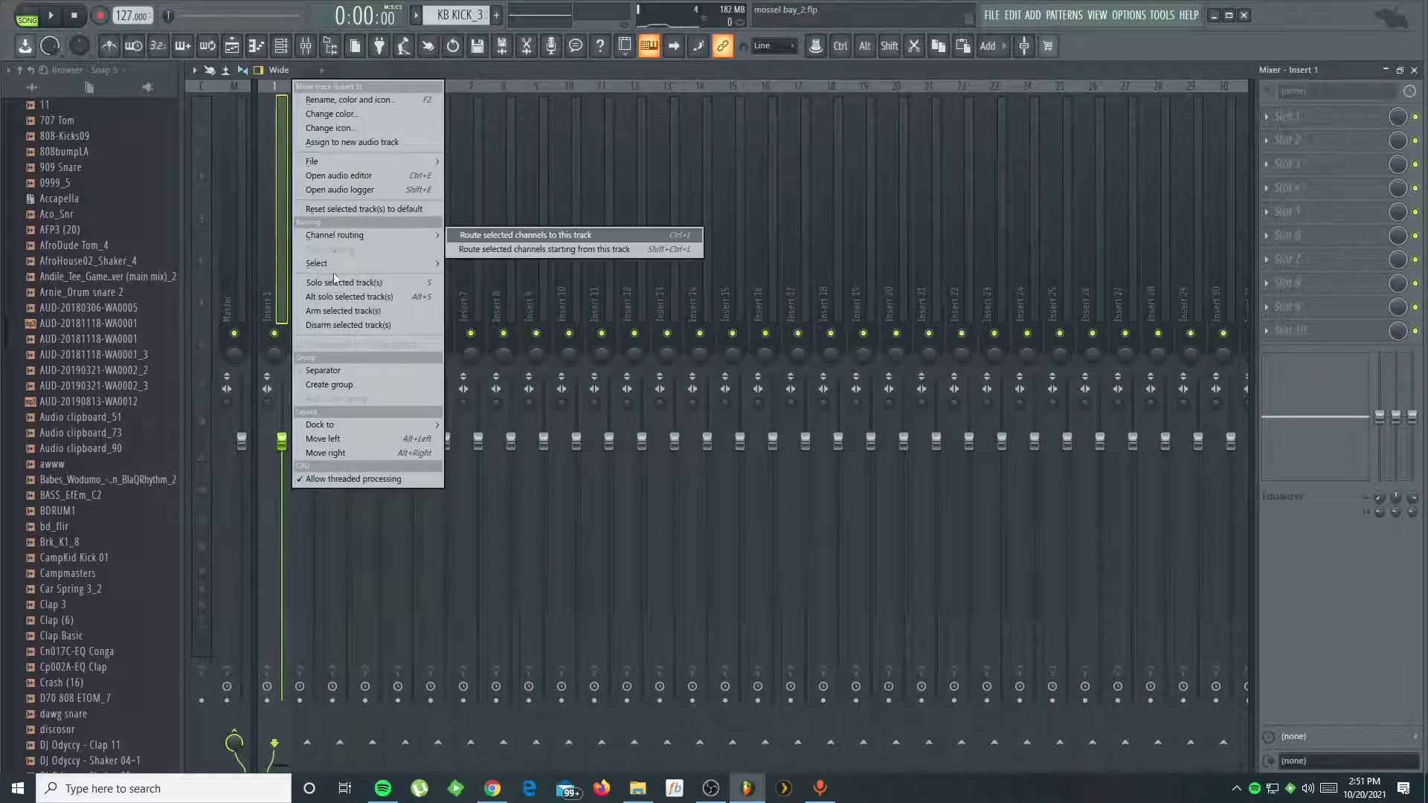
click(493, 247)
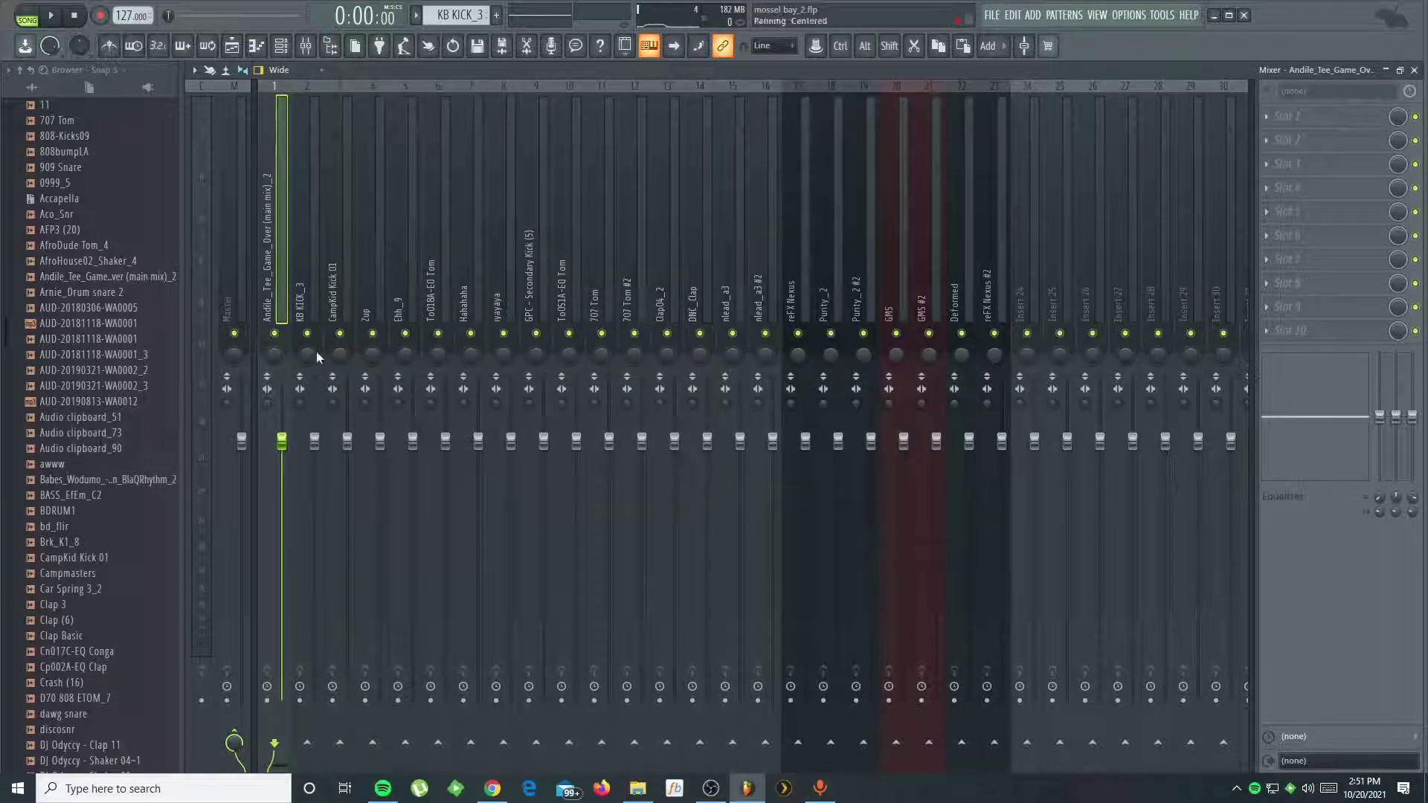
- Solo the main mix sample on mixer track 1 and play the song from the start
right_click(275, 334)
key(space)
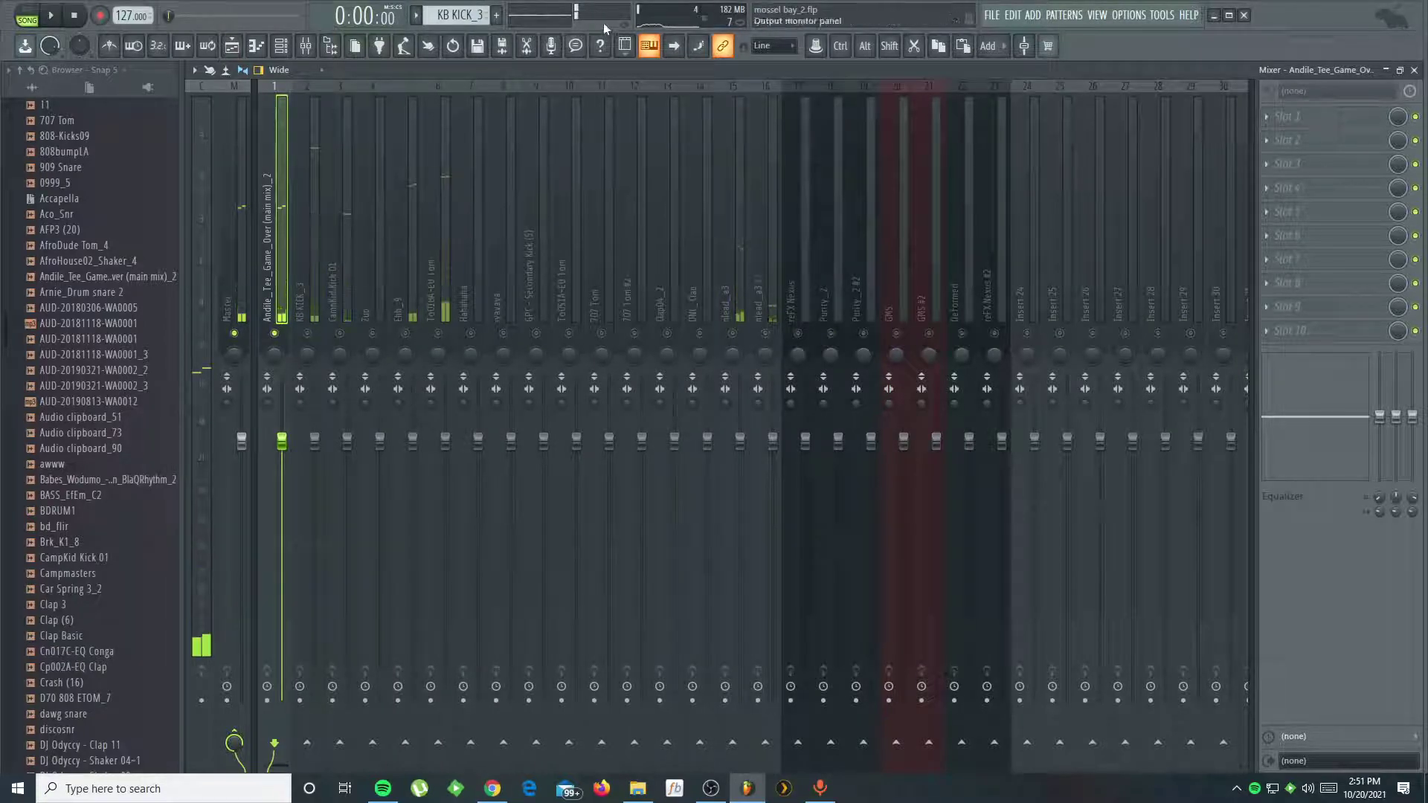
key(space)
key(space)
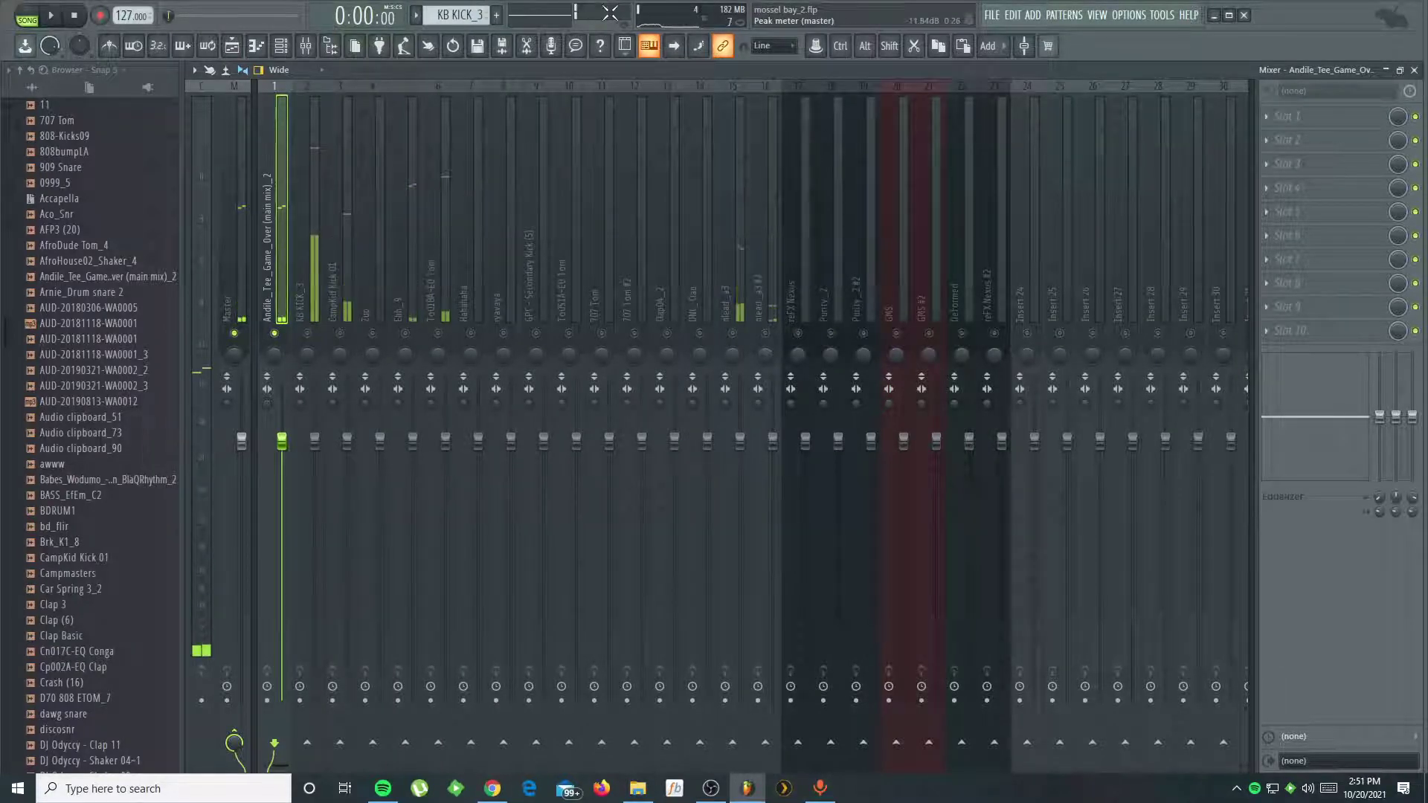
key(space)
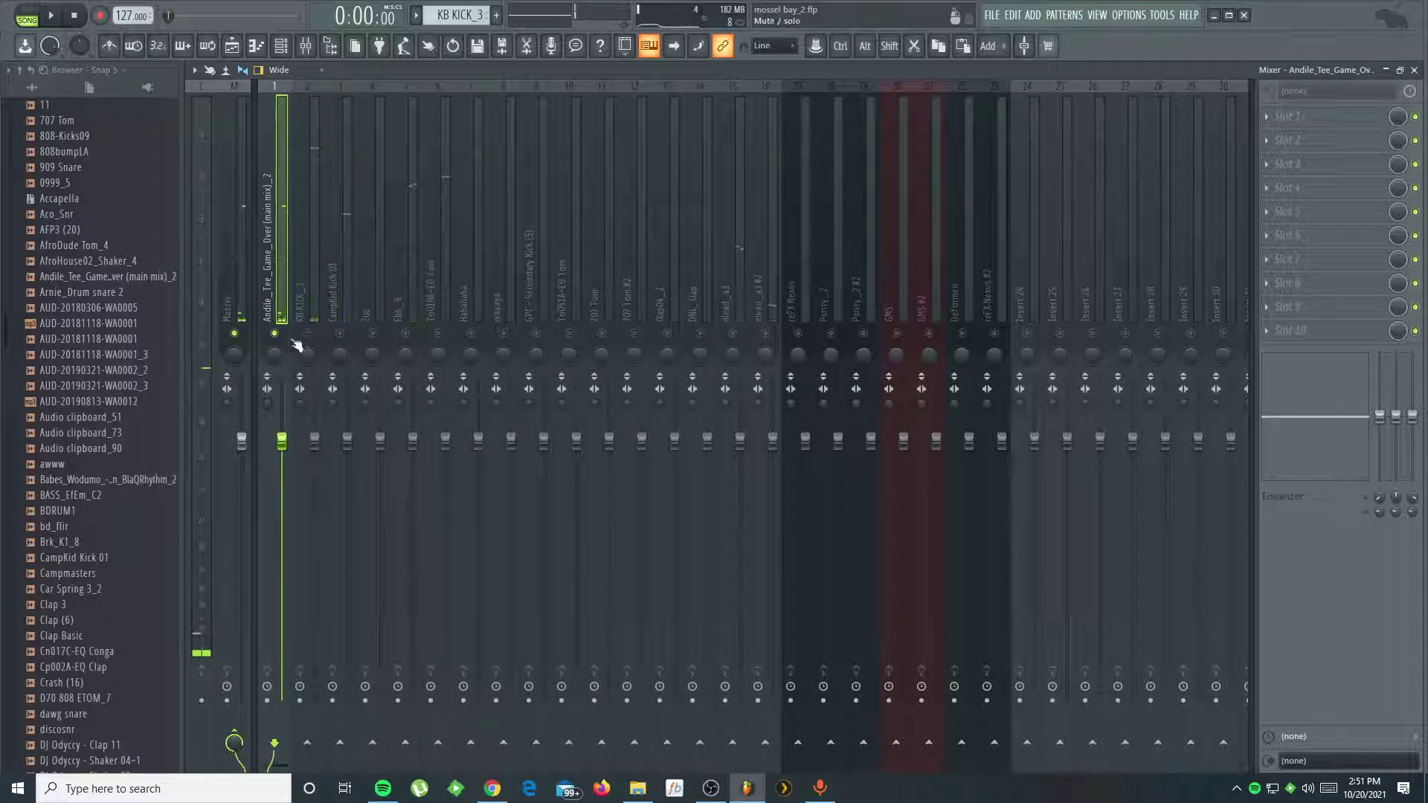
key(space)
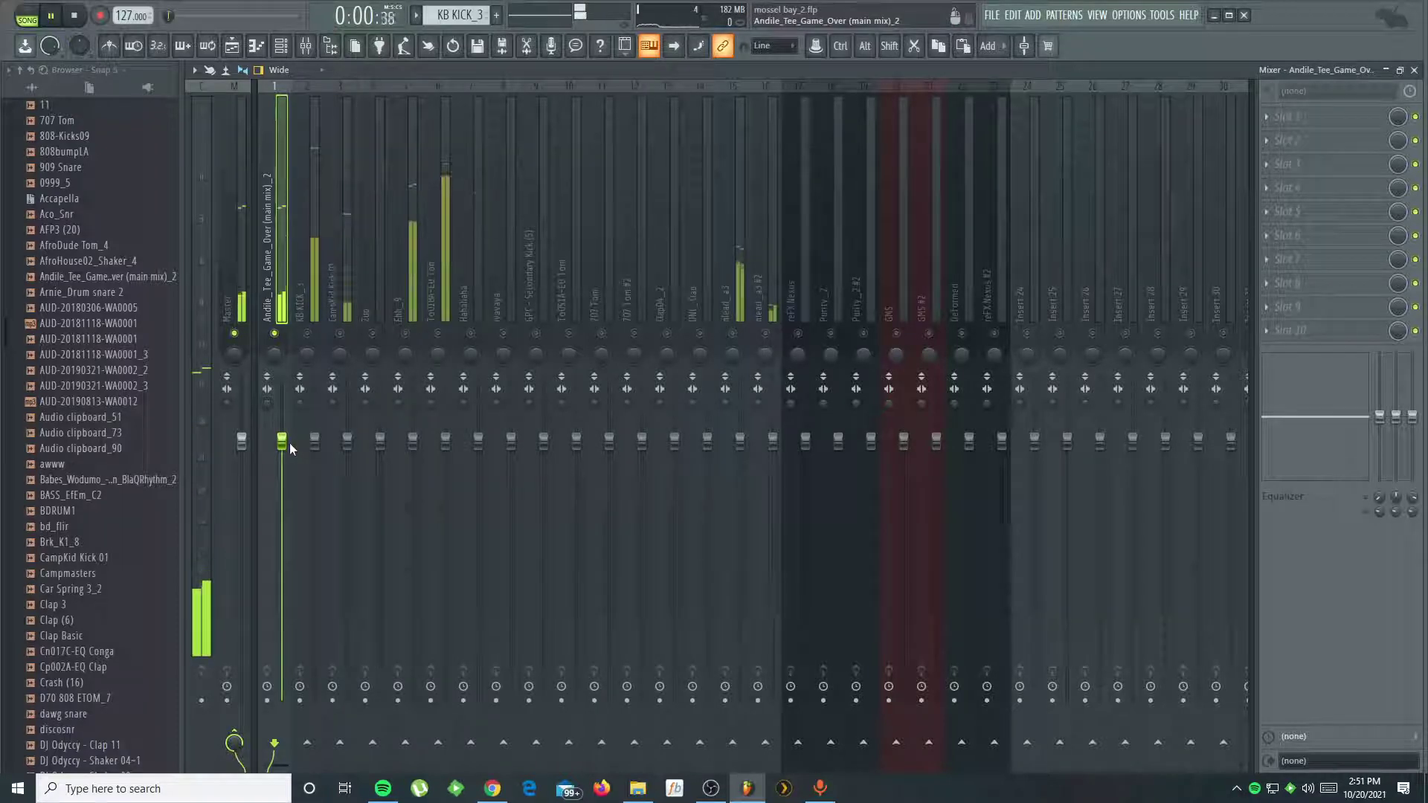
- Unmute the KB KICK_3 and CampKid Kick 01 mixer tracks and play them together with track 1
click(307, 334)
key(space)
click(340, 334)
key(space)
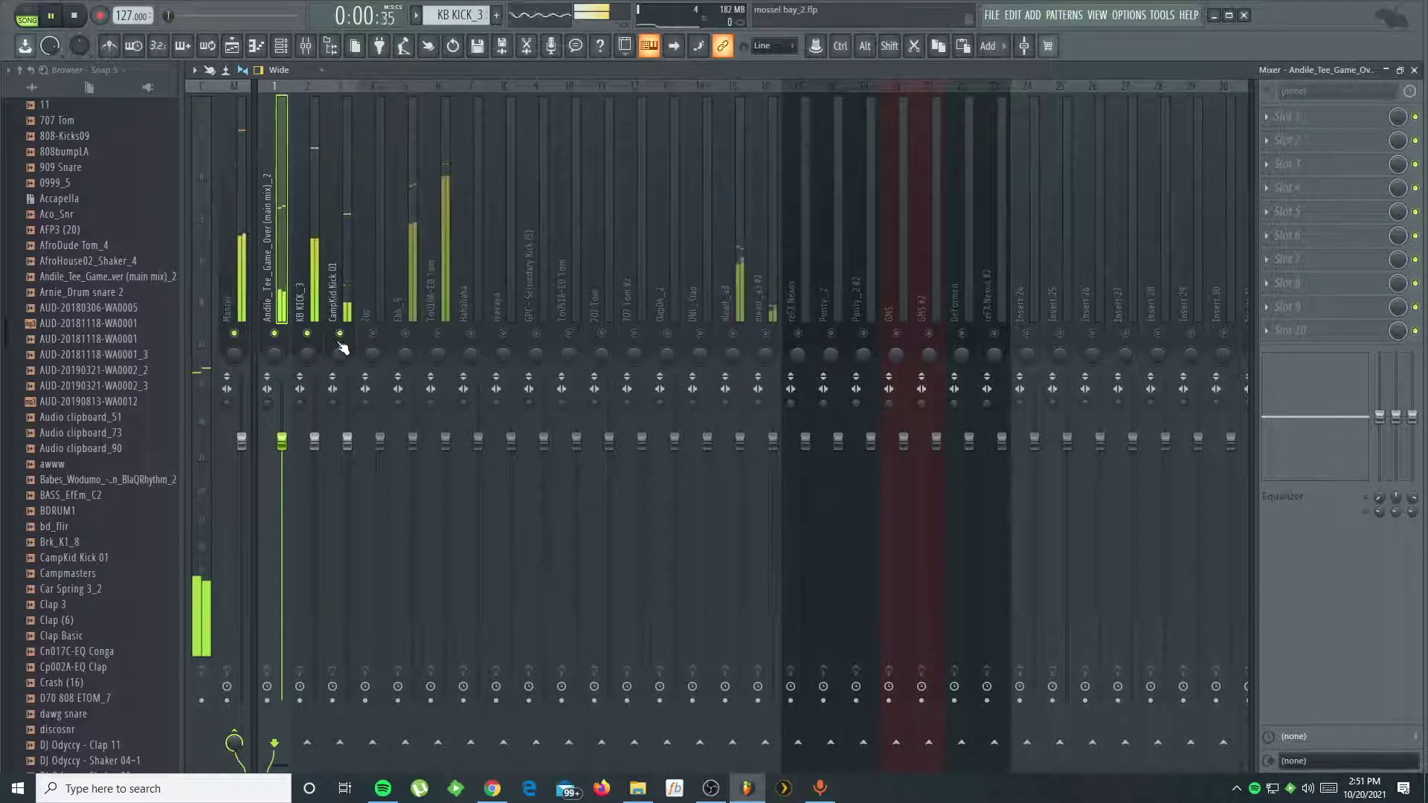
click(315, 442)
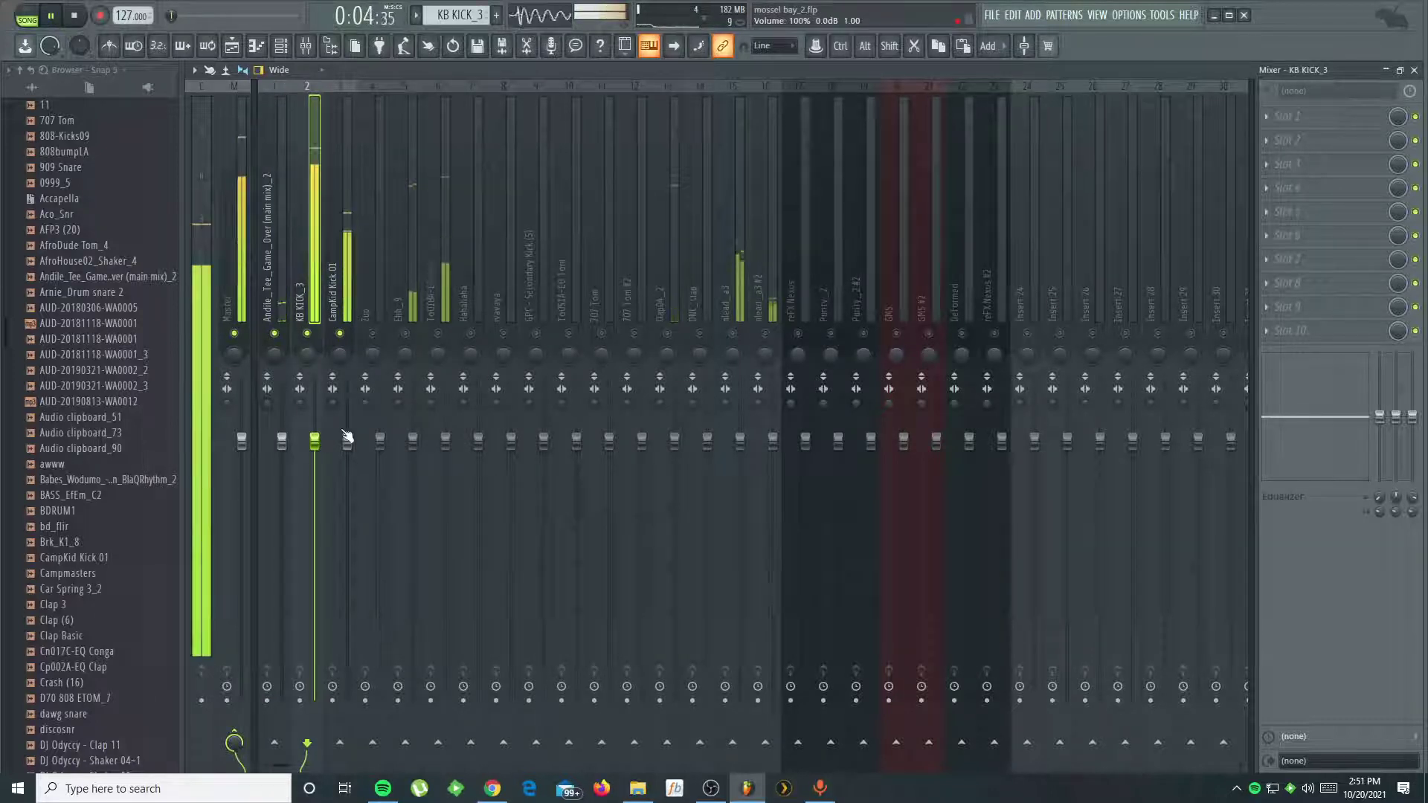
- Lower the volumes of mixer track 1, KB KICK_3 and CampKid Kick 01, with CampKid Kick 01 at about 90%
click(274, 293)
key(space)
drag(281, 442, 347, 465)
key(space)
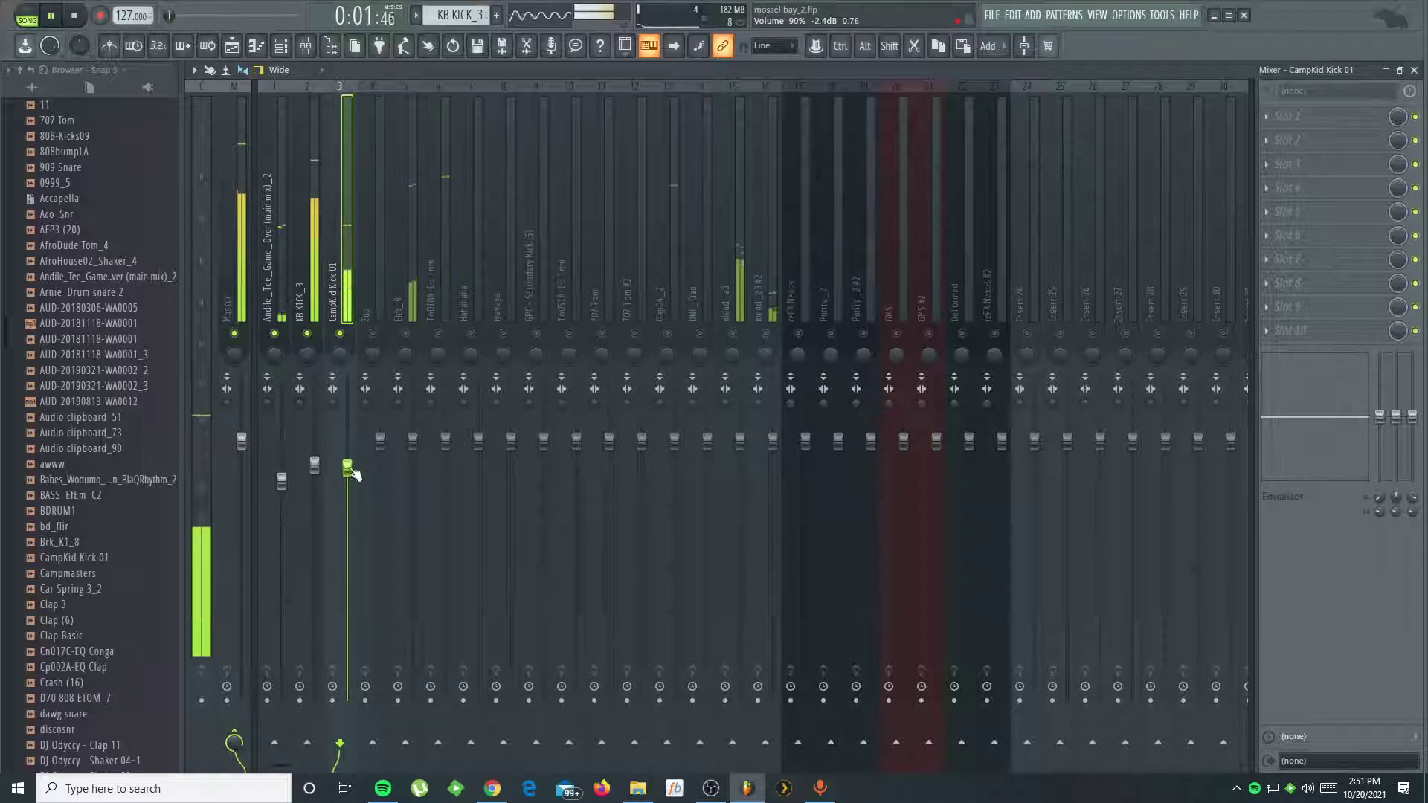
drag(353, 474, 354, 476)
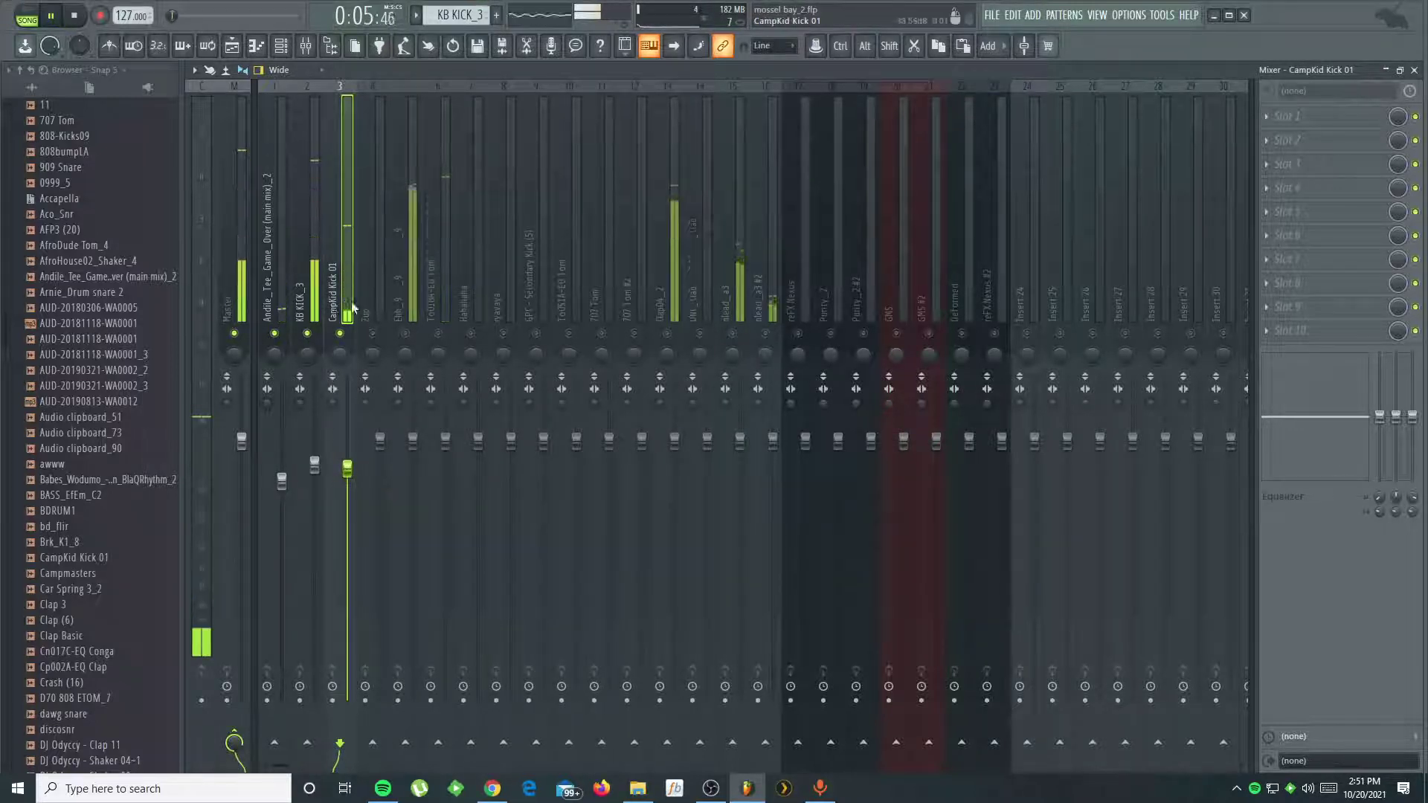
- Unmute the Ehh_9 mixer track and lower its volume well below the kicks while playing the song
key(space)
key(space)
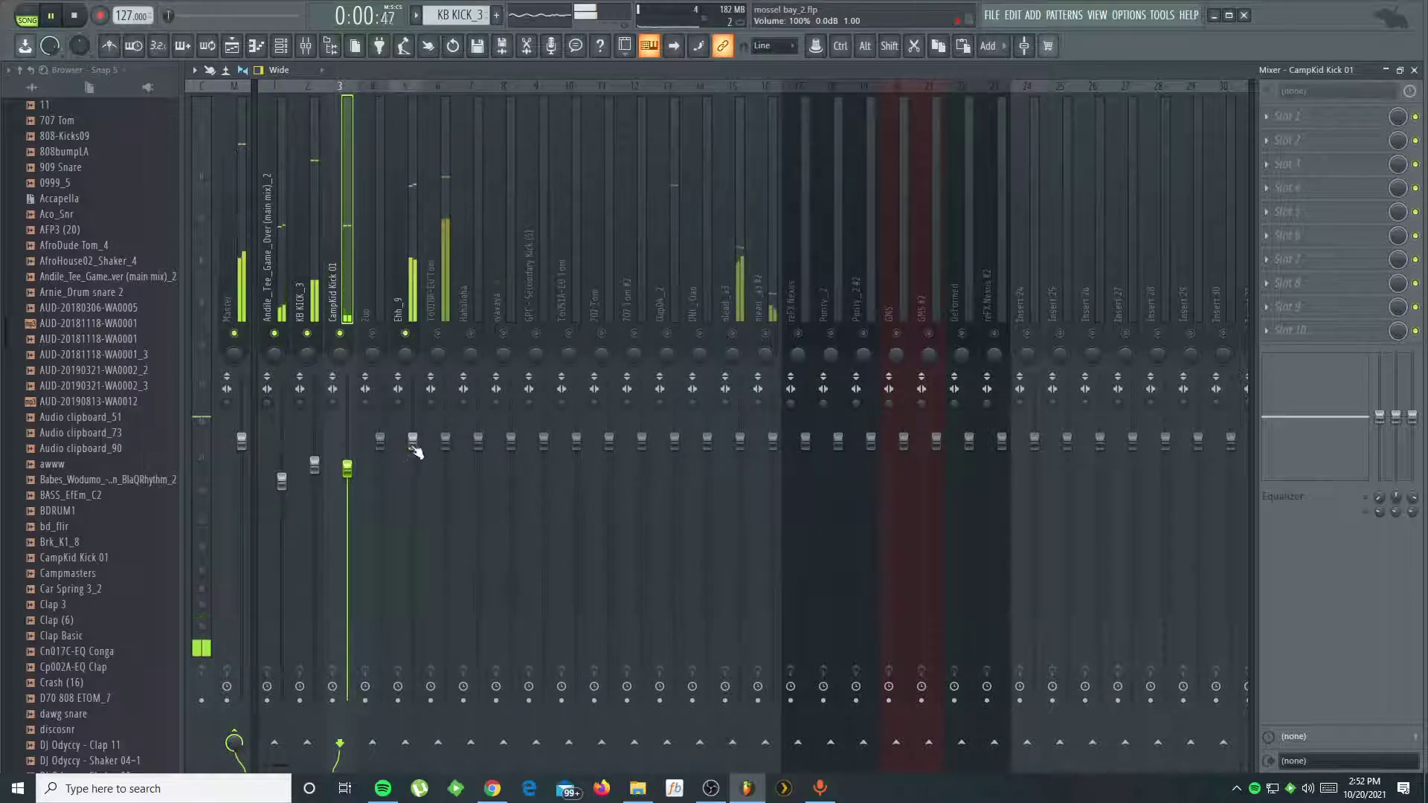
drag(413, 440, 412, 546)
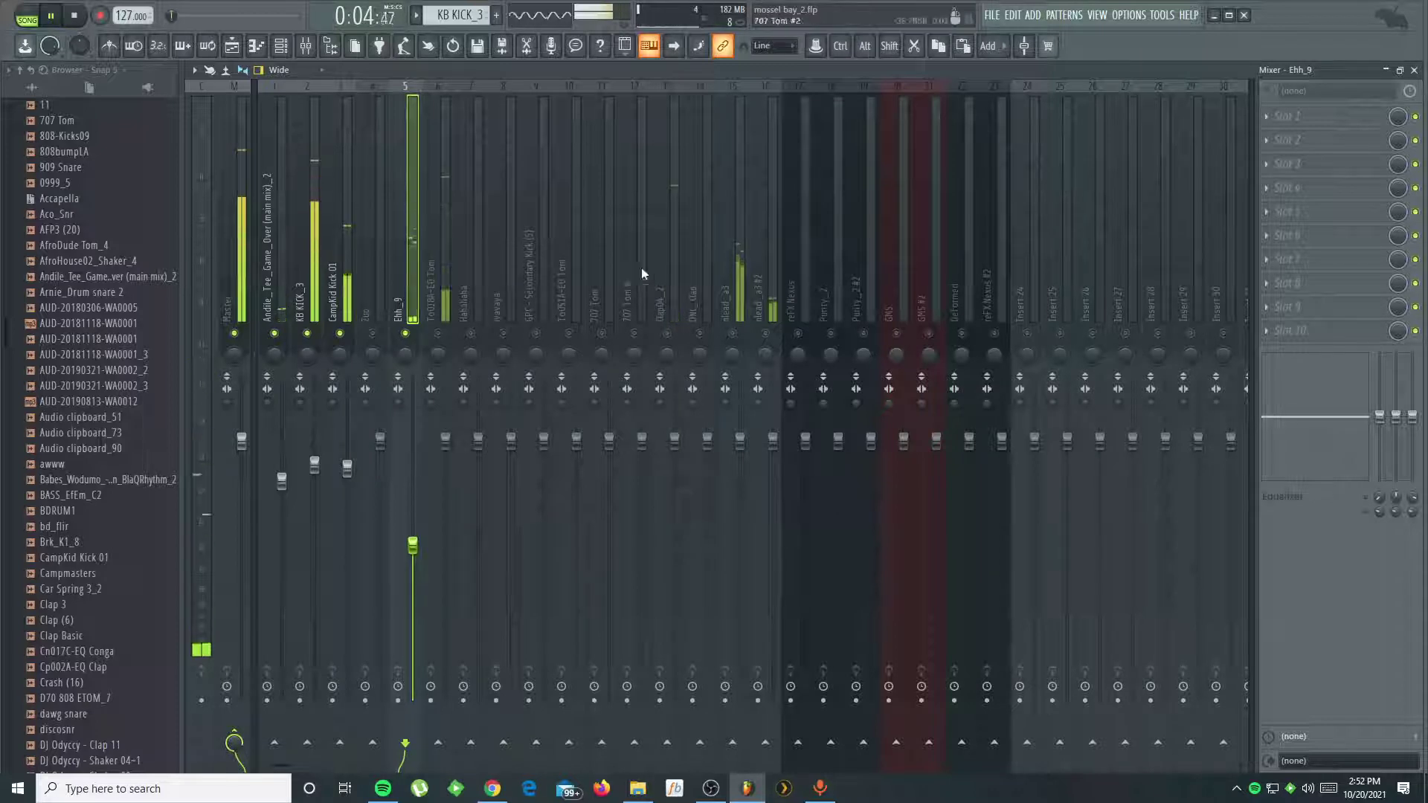
key(space)
key(space)
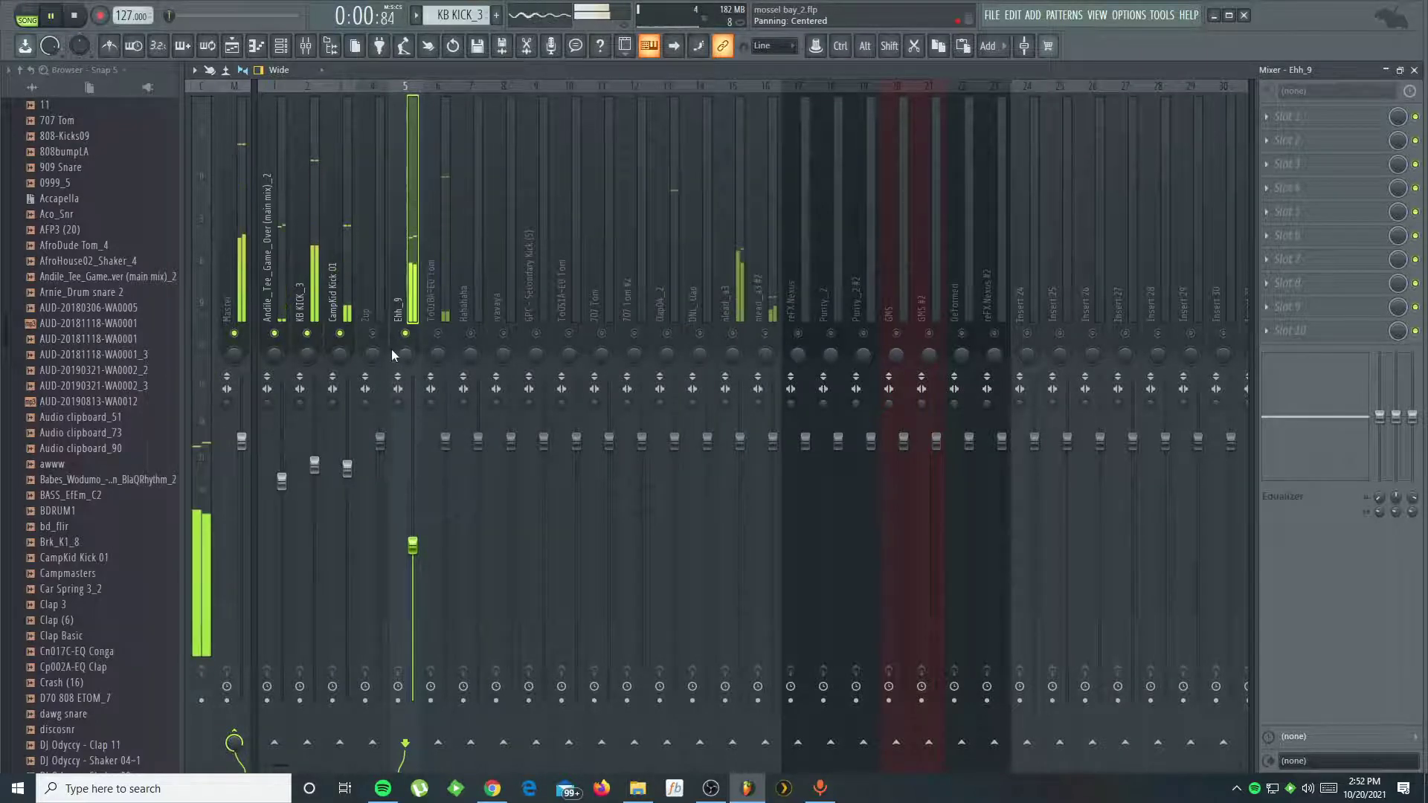
- Lower mixer track 1 further, to roughly the same fader height as Ehh_9, and replay the song
drag(281, 480, 282, 505)
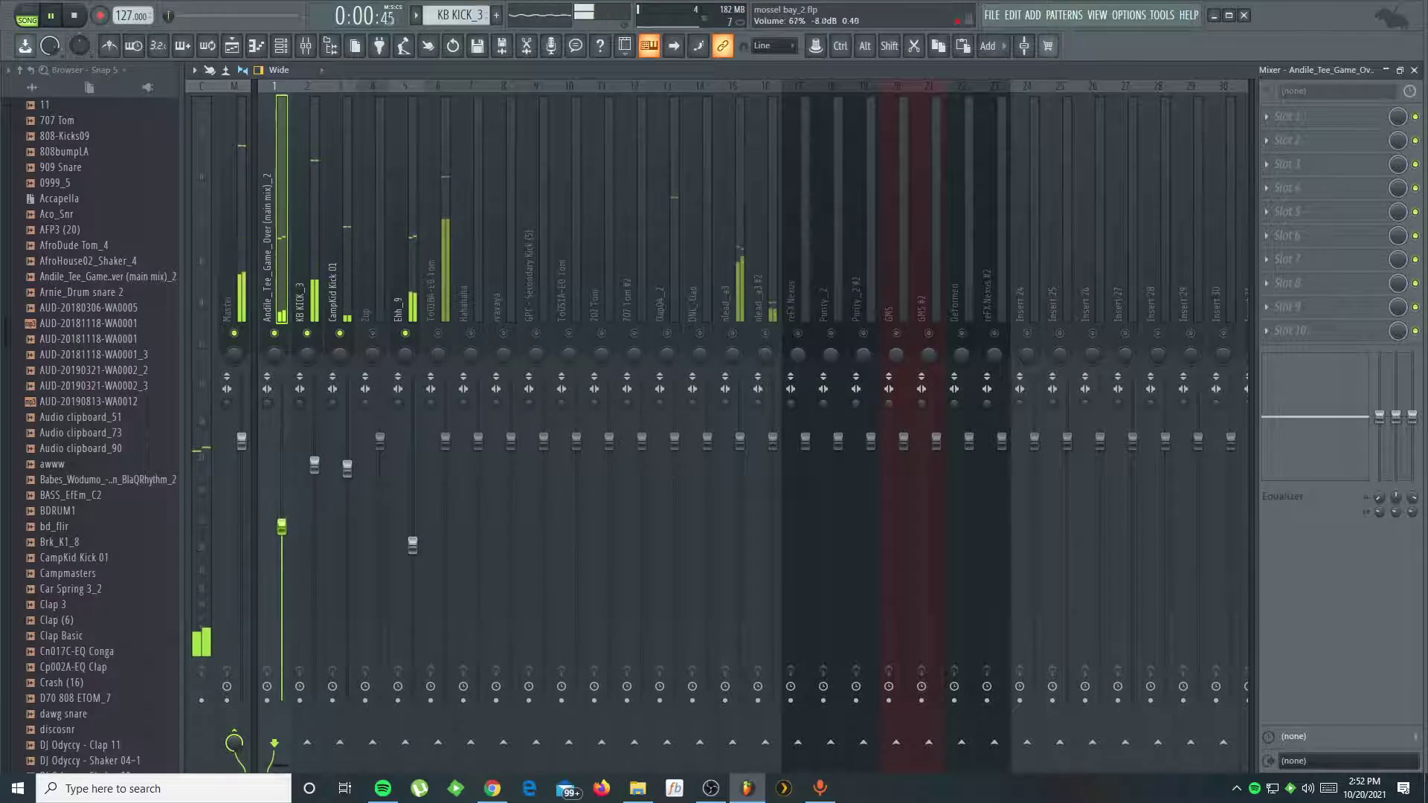
key(space)
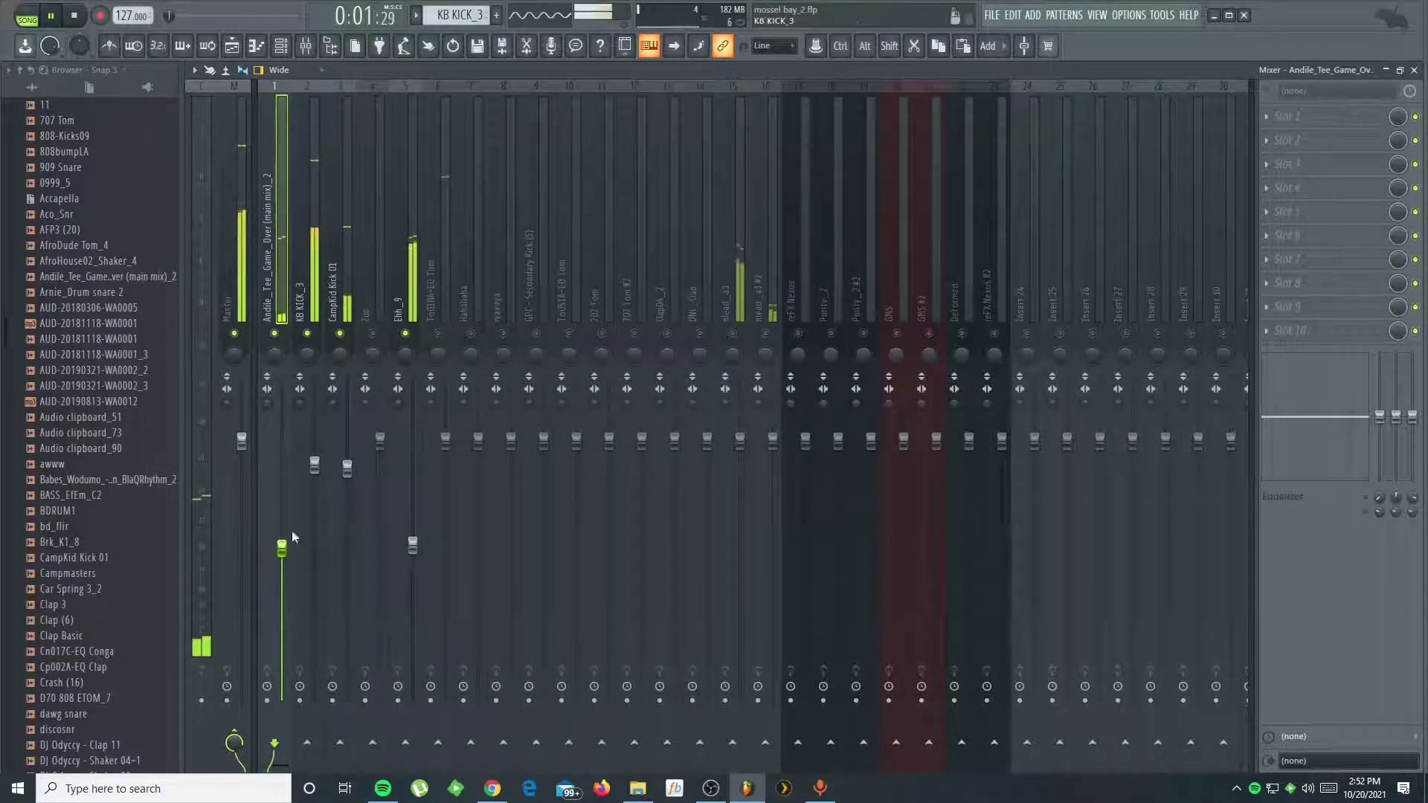
key(space)
- Fine-tune the KB KICK_3 and CampKid Kick 01 volumes during playback, setting CampKid Kick 01 to about 89%
drag(314, 465, 350, 480)
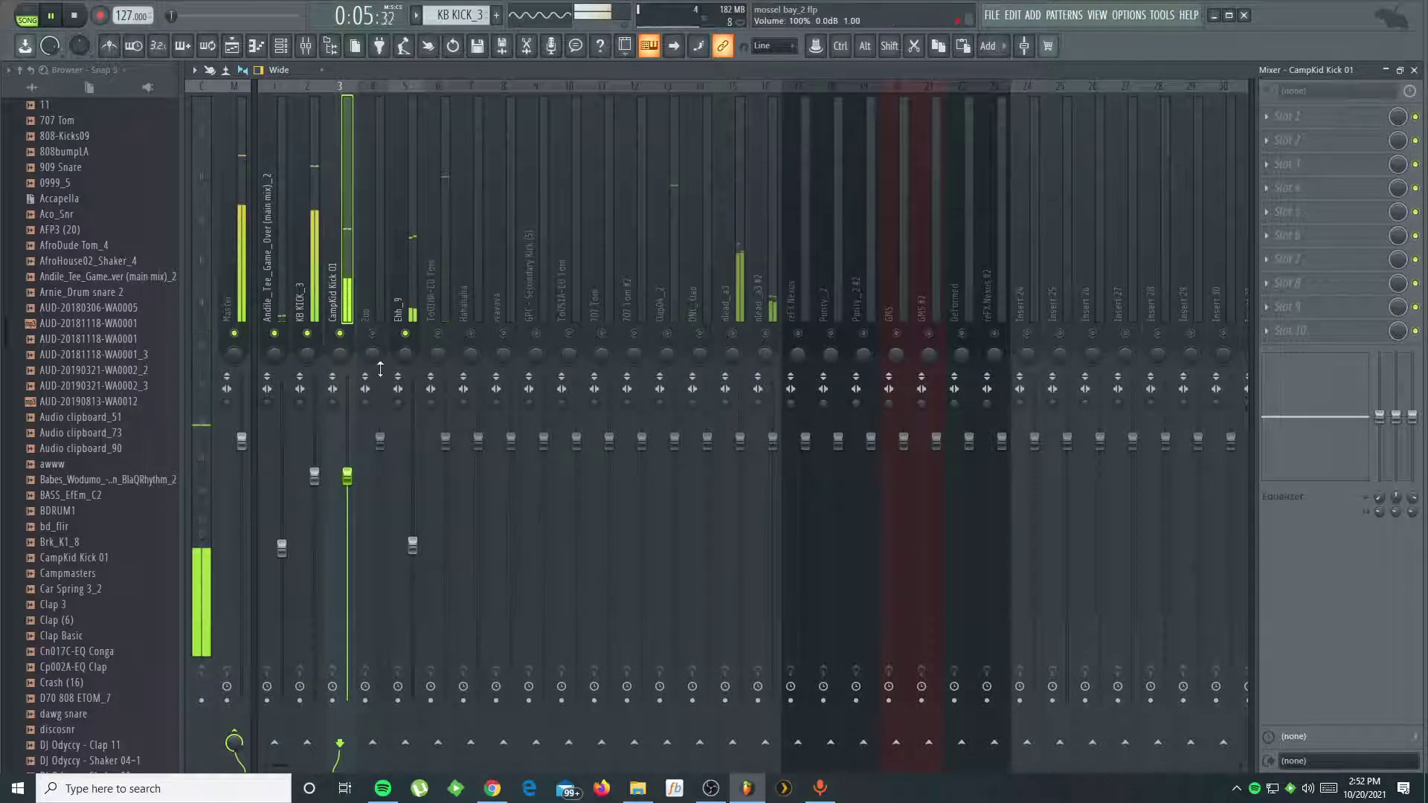
key(space)
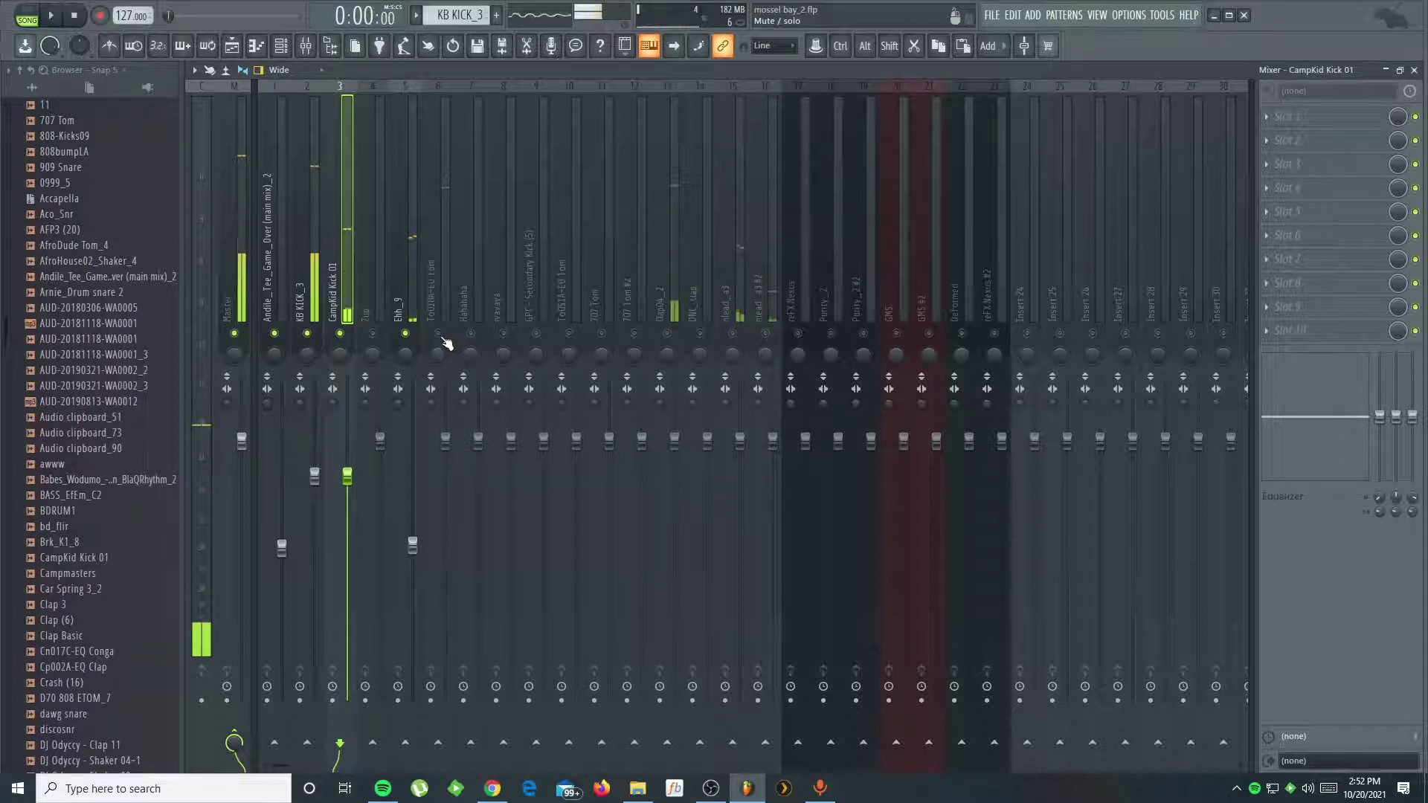
key(space)
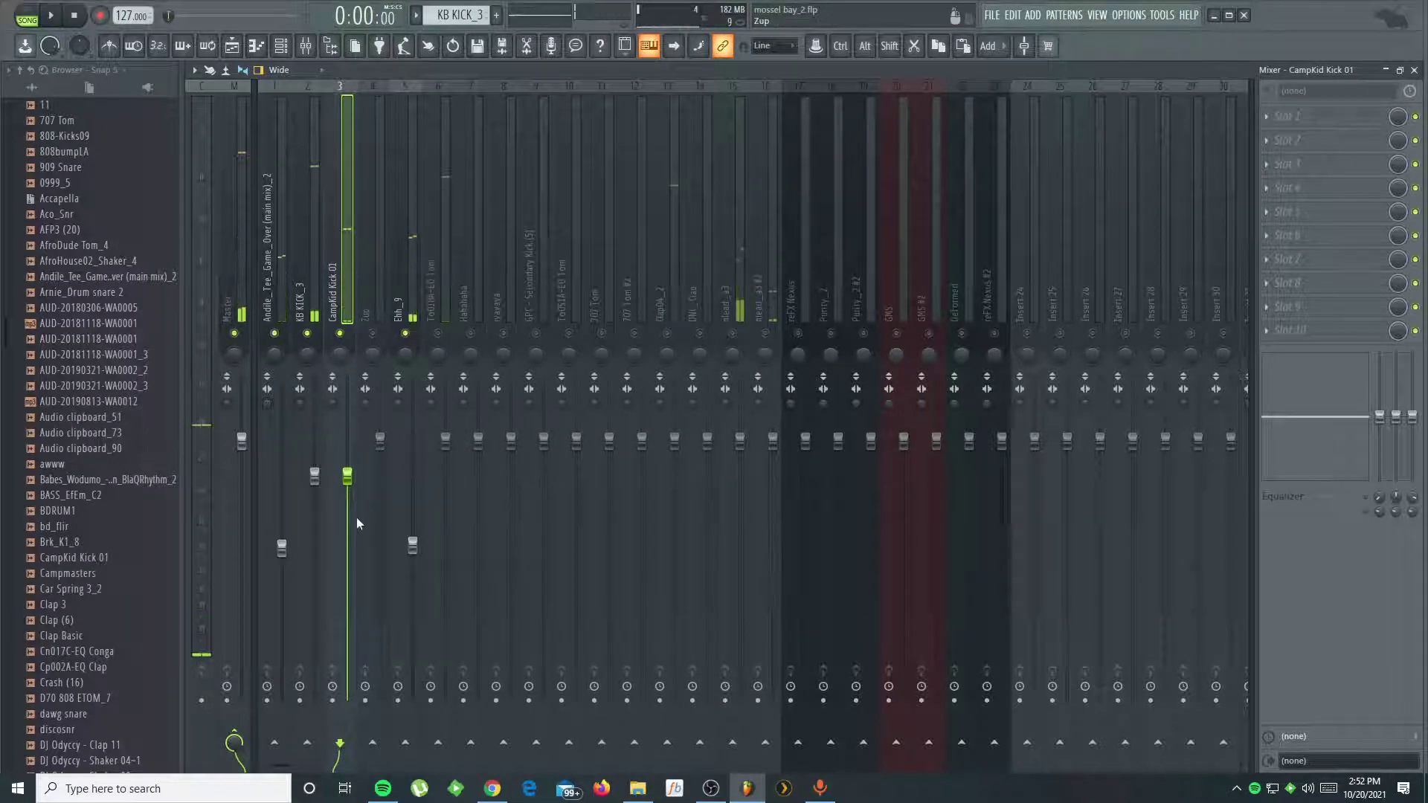
key(space)
drag(315, 476, 347, 472)
key(space)
key(space)
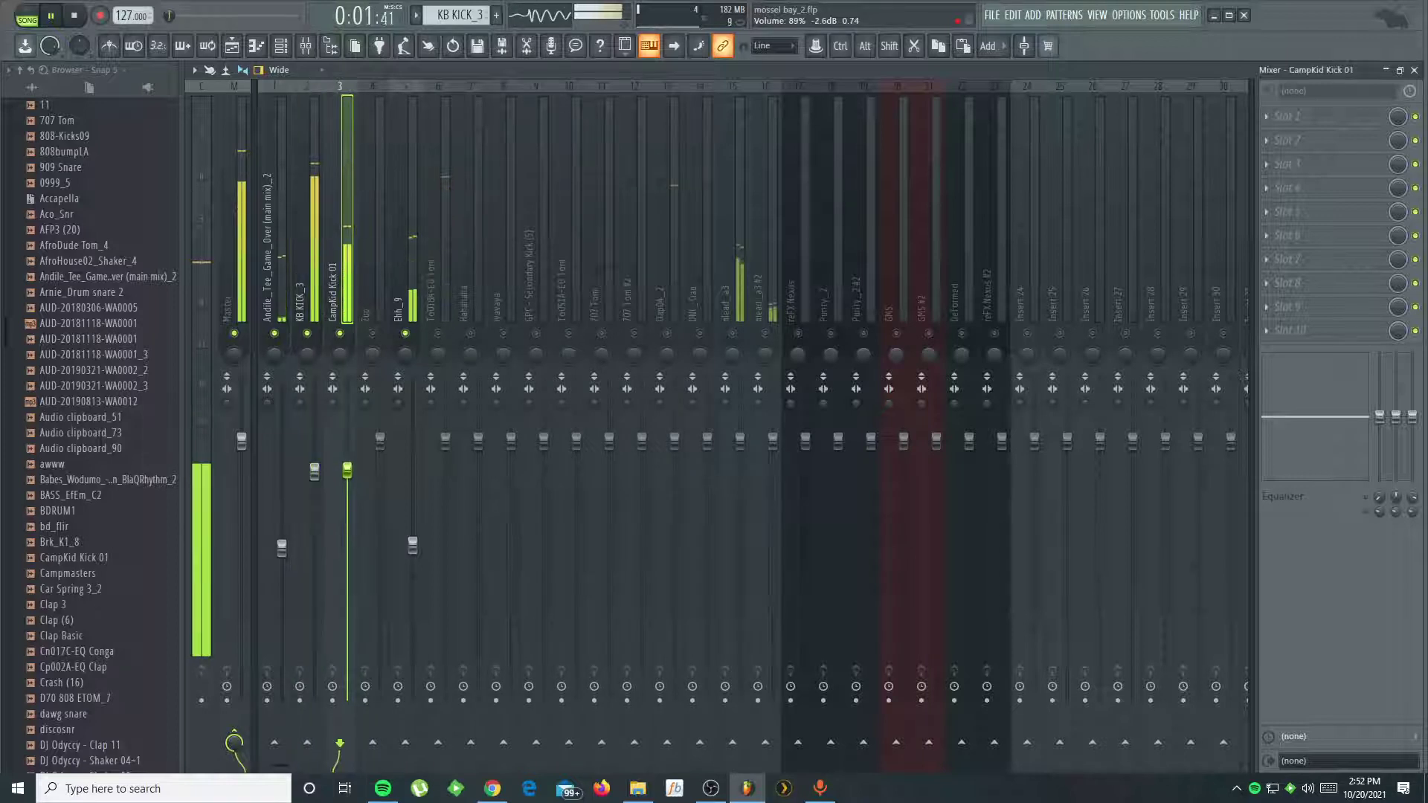
- Try the To018A-EQ Tom track unmuted in the mix during playback
key(space)
key(space)
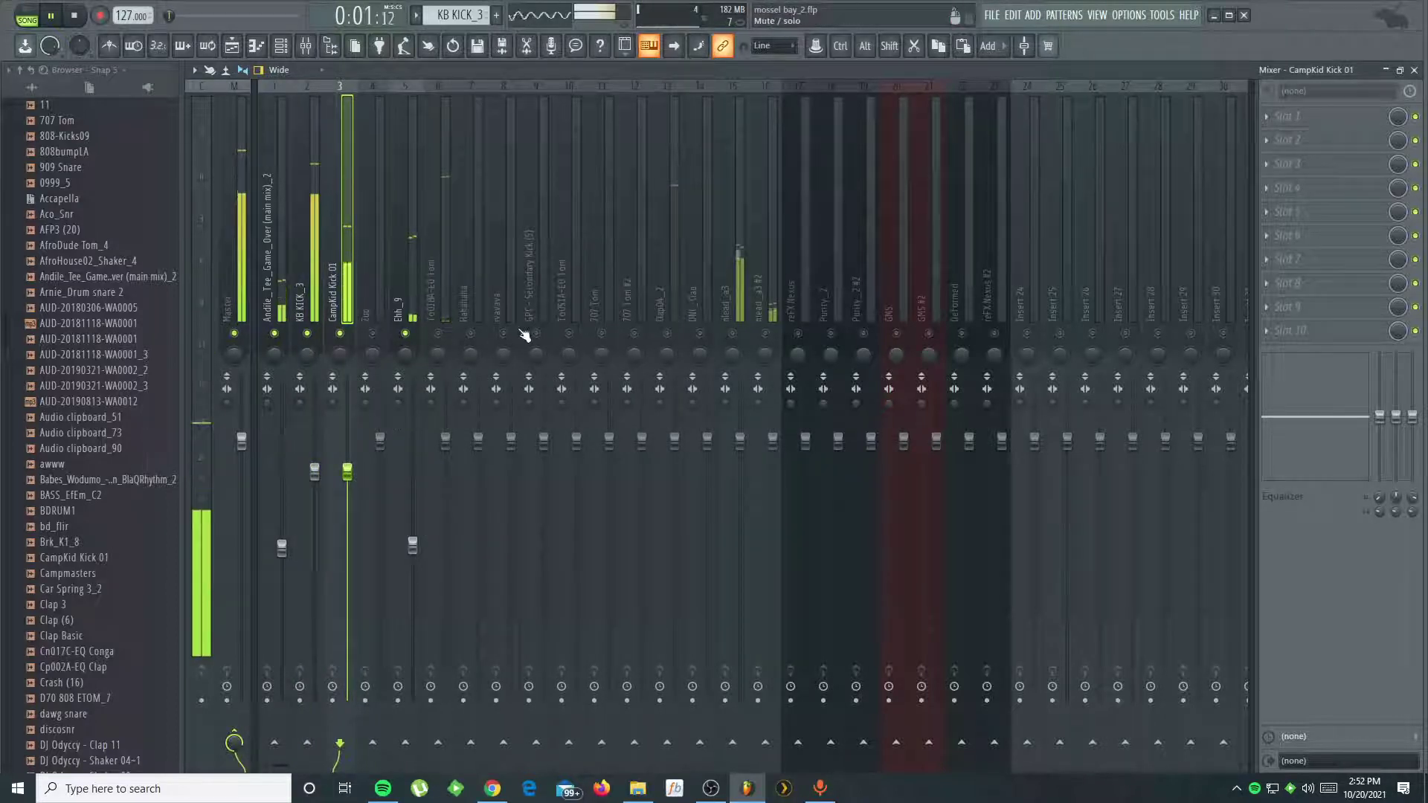
key(space)
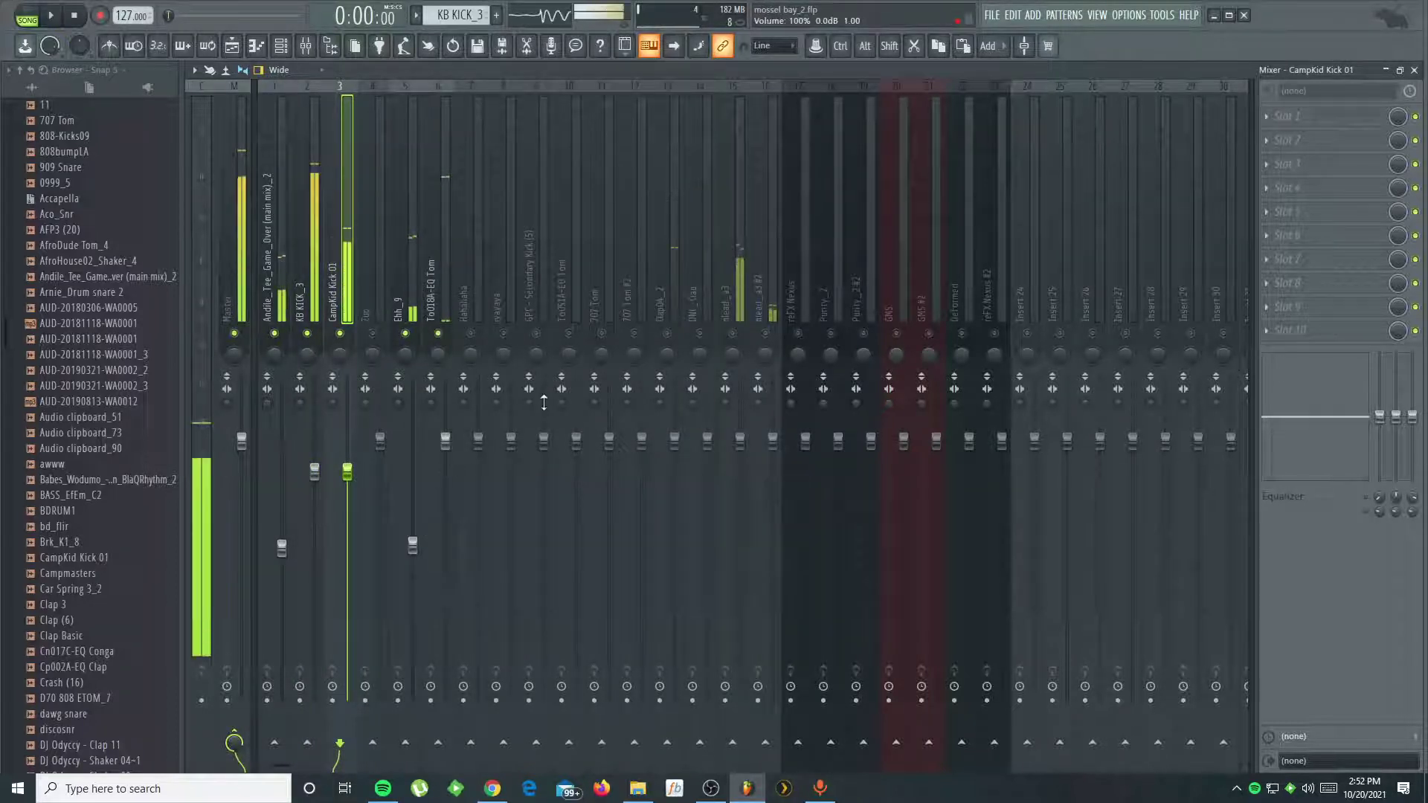
click(438, 334)
- Add Fruity Parametric EQ 2 to slot 4 of KB KICK_3, boosting bands 2 and 3 slightly and cutting band 1 slightly
click(309, 290)
key(space)
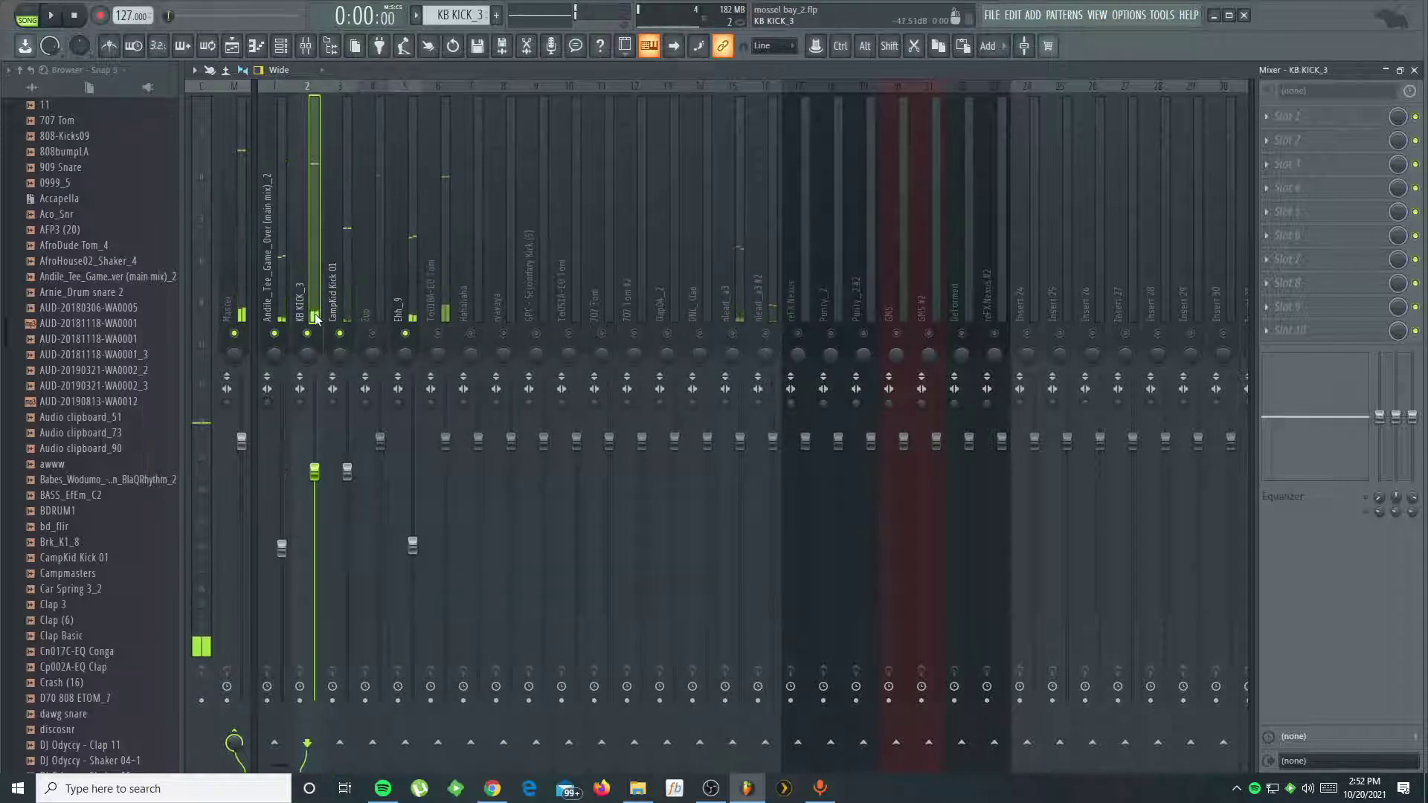
key(space)
click(1286, 187)
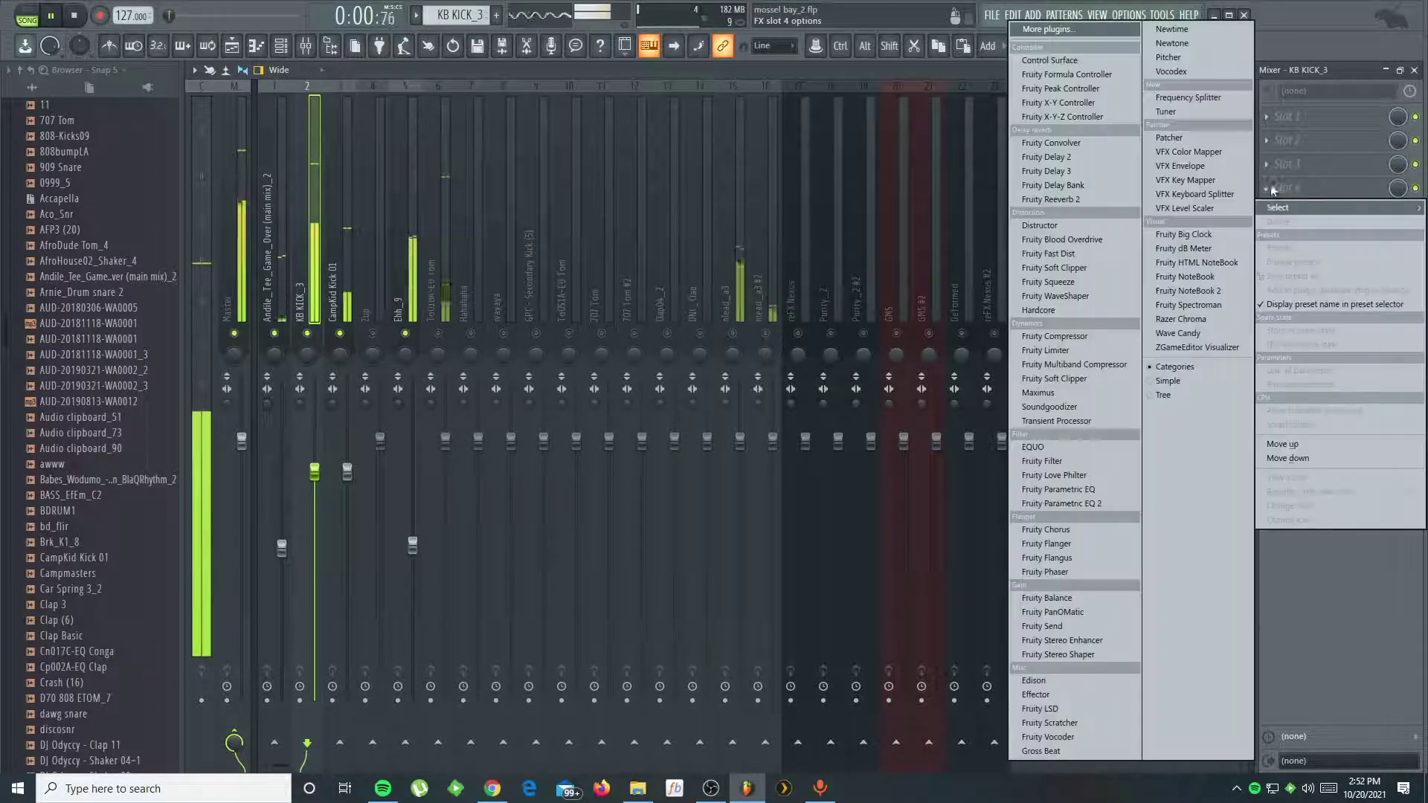
click(1065, 503)
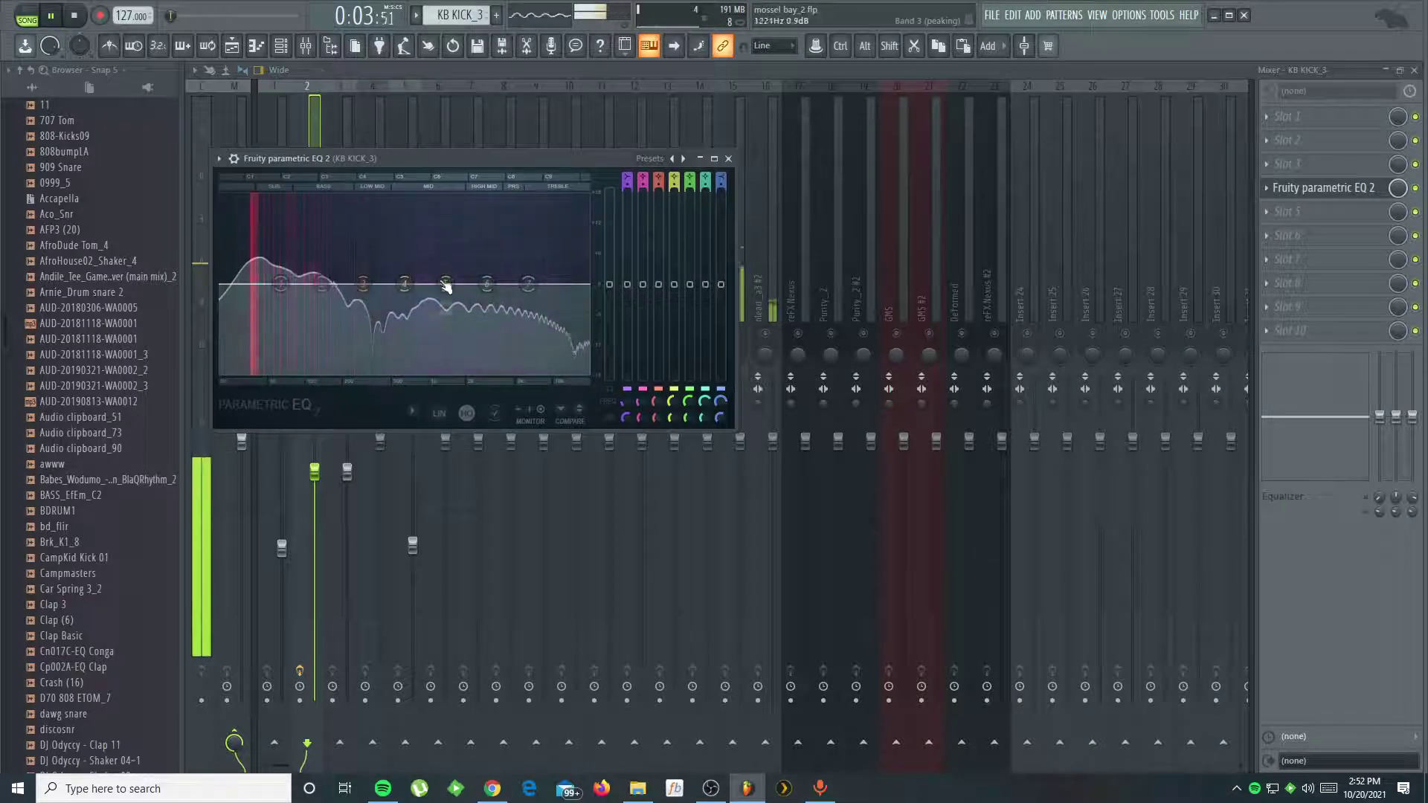
drag(365, 288, 295, 283)
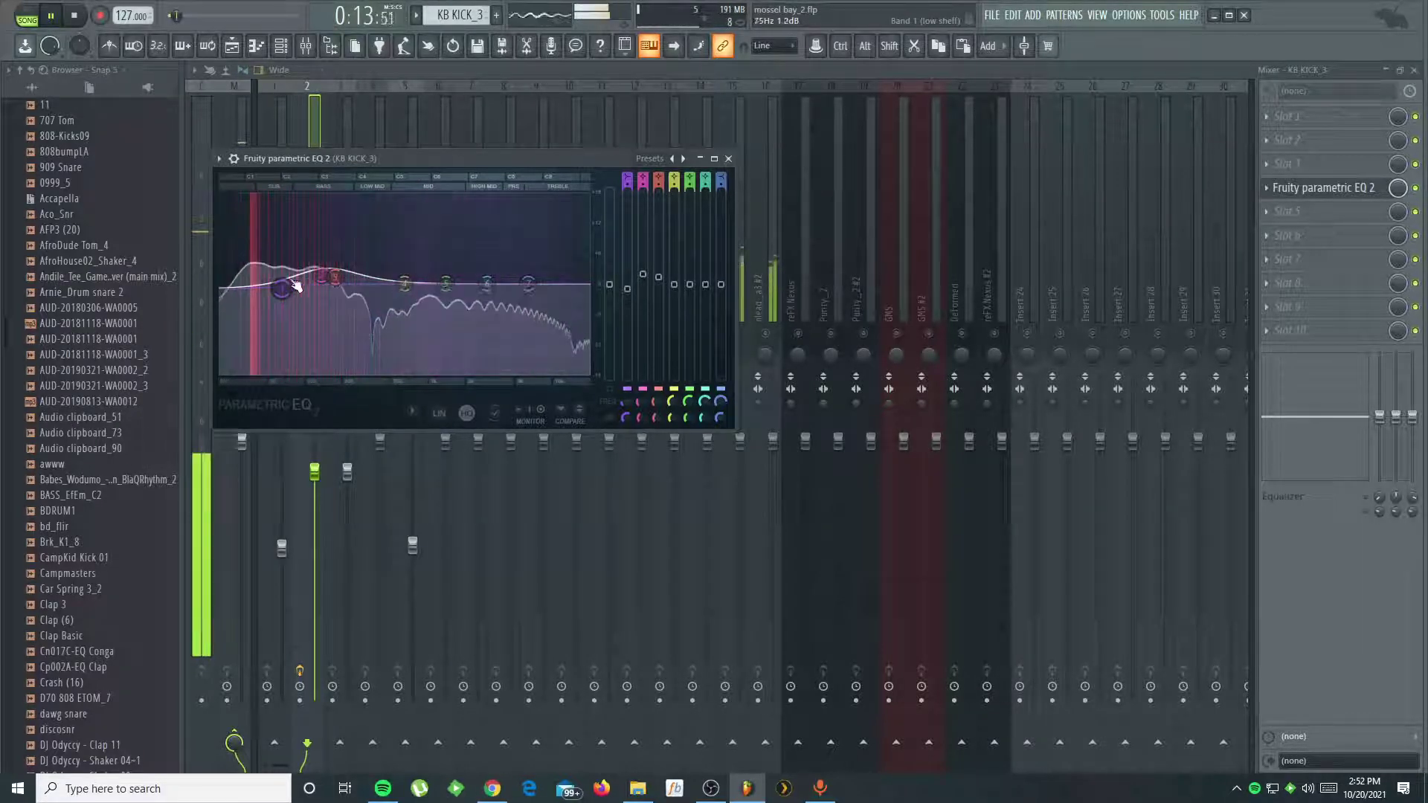
click(728, 159)
- Add a second Fruity Parametric EQ 2 in slot 5 of KB KICK_3 and load its Kick preset, accepting the version warning
click(1285, 218)
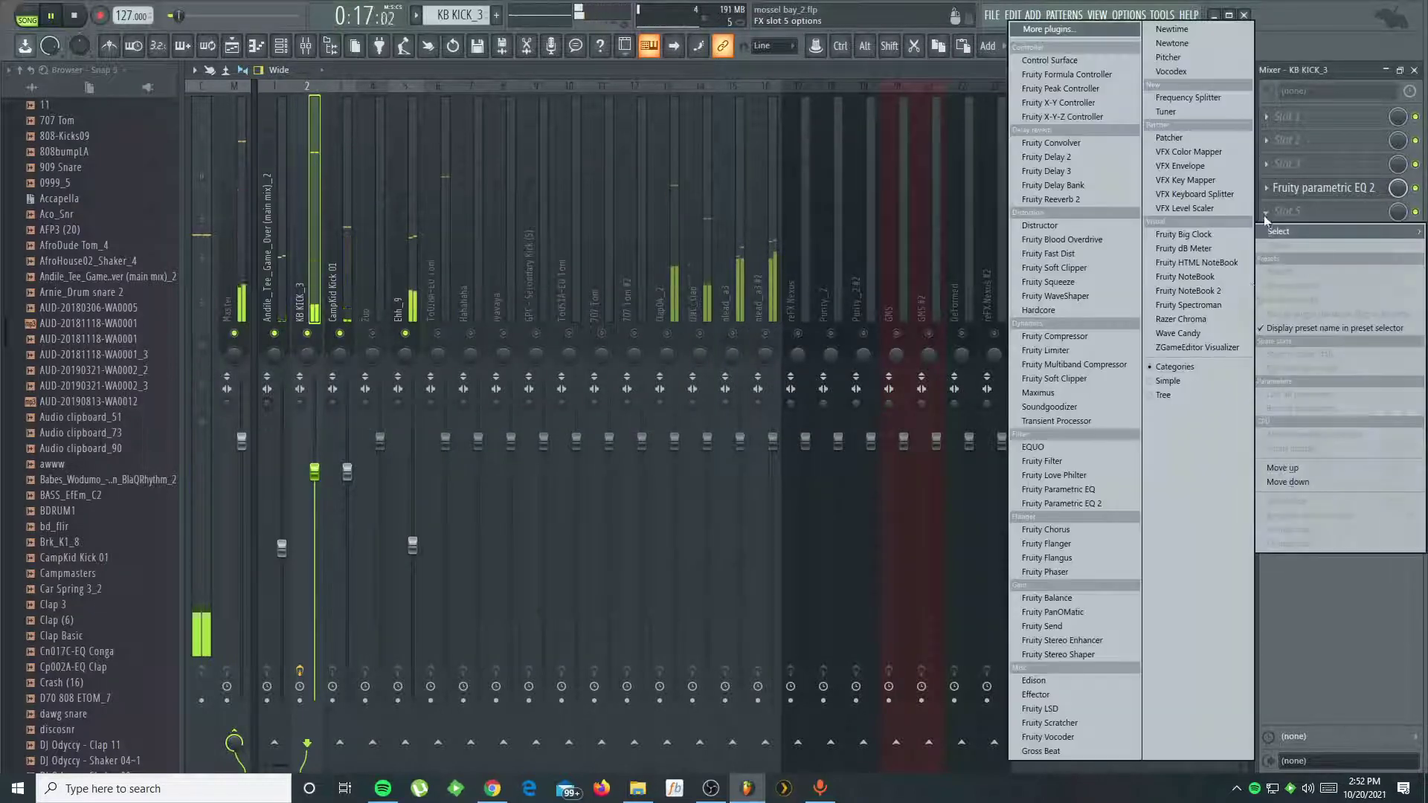
click(1099, 506)
click(673, 179)
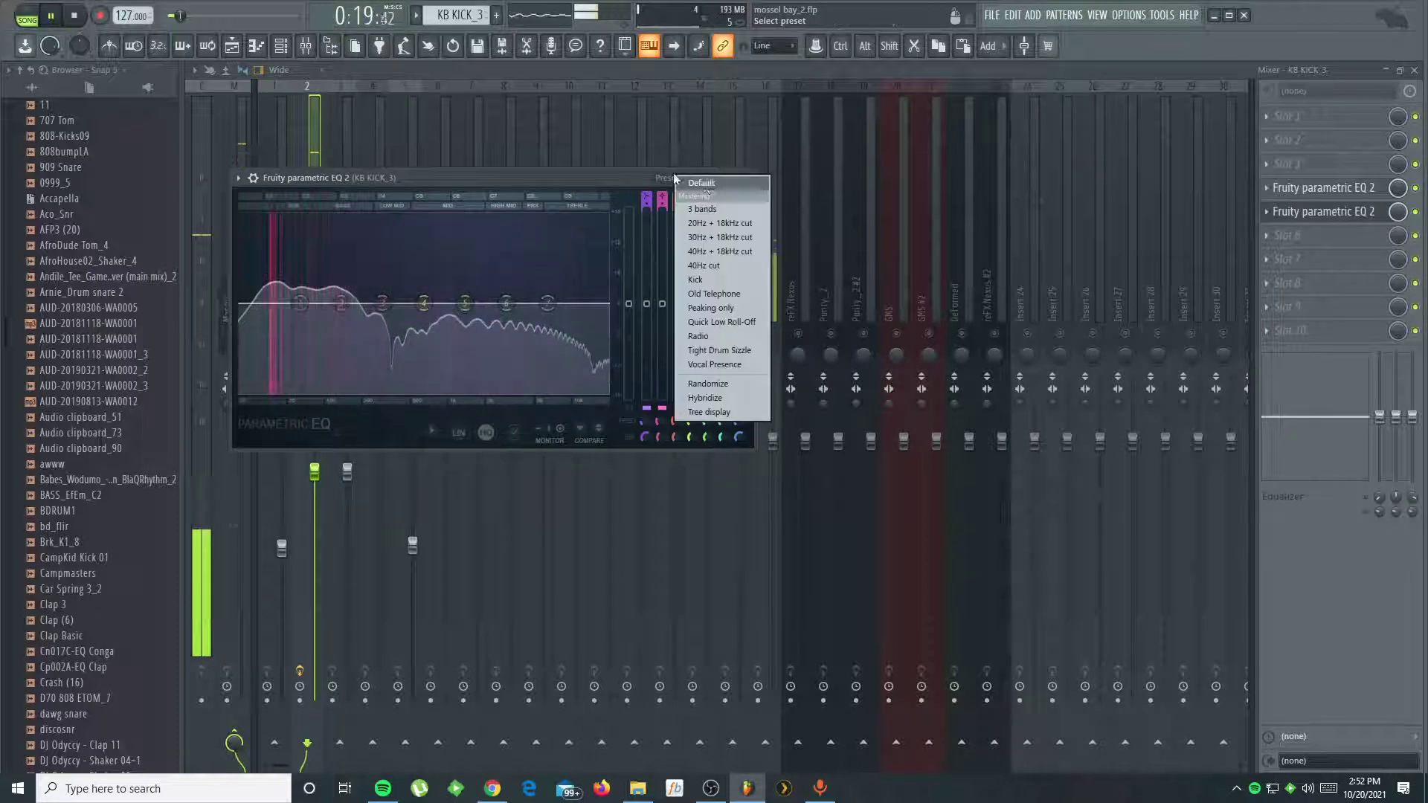
click(709, 280)
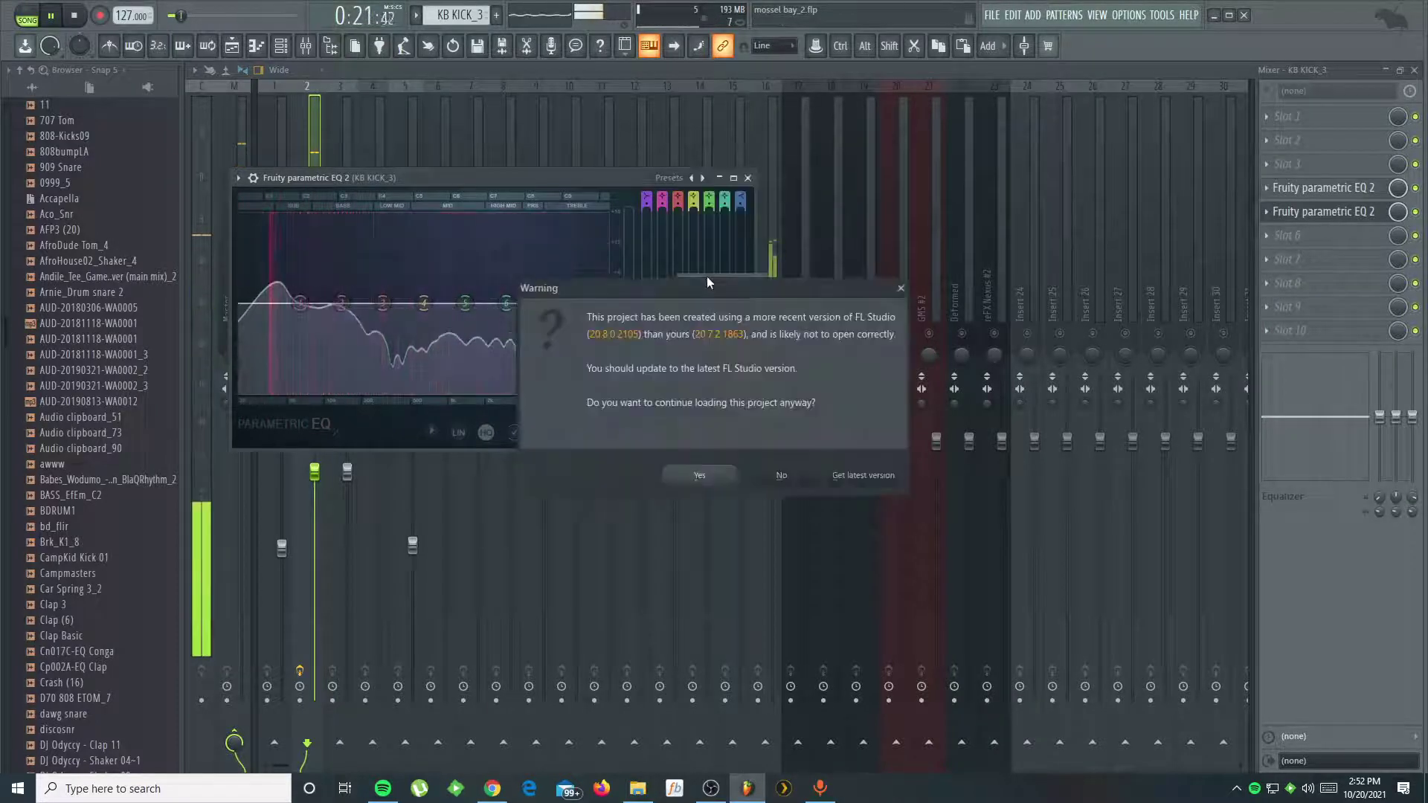
click(701, 480)
click(748, 177)
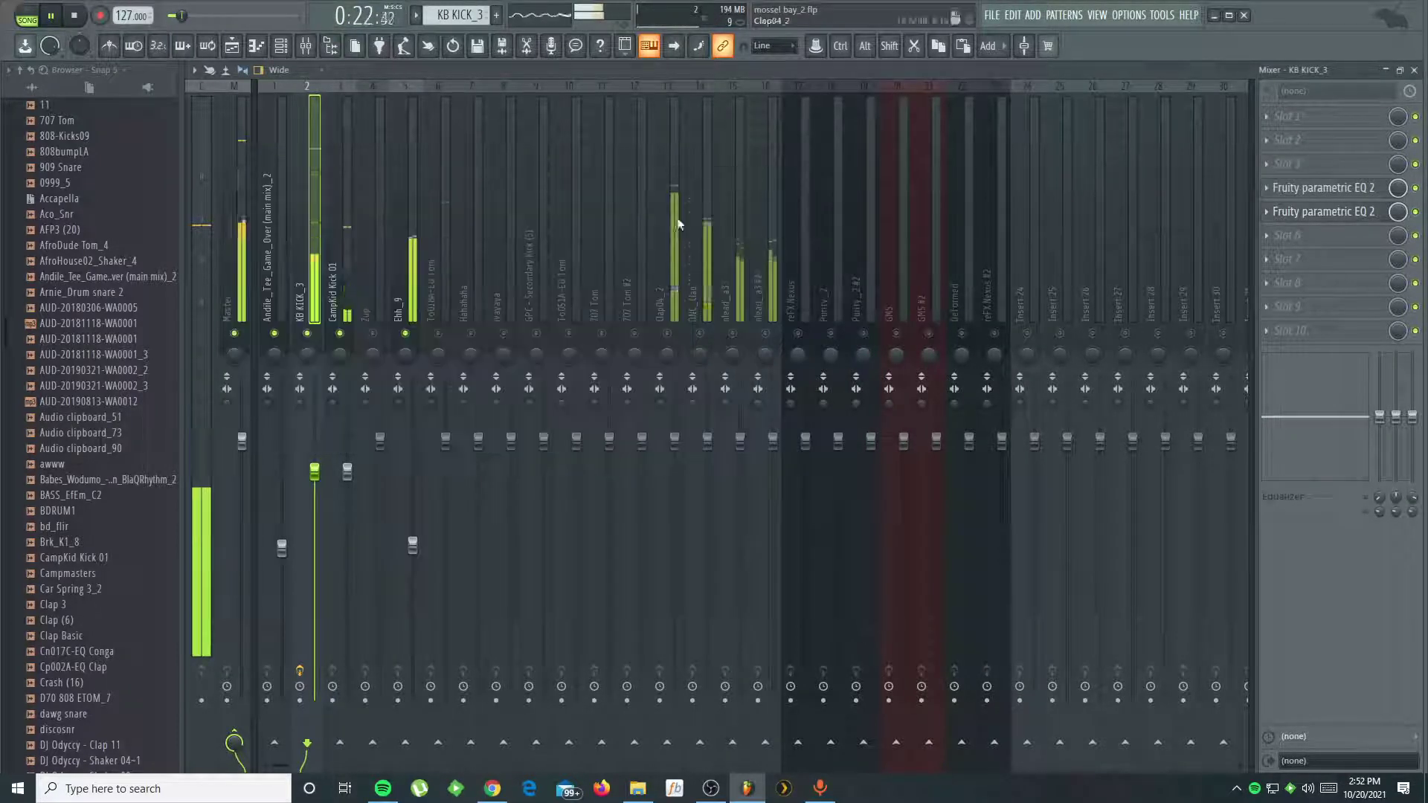
- Add Fruity Parametric EQ 2 to slot 4 of CampKid Kick 01 and load its Kick preset, continuing past the version warning
click(344, 322)
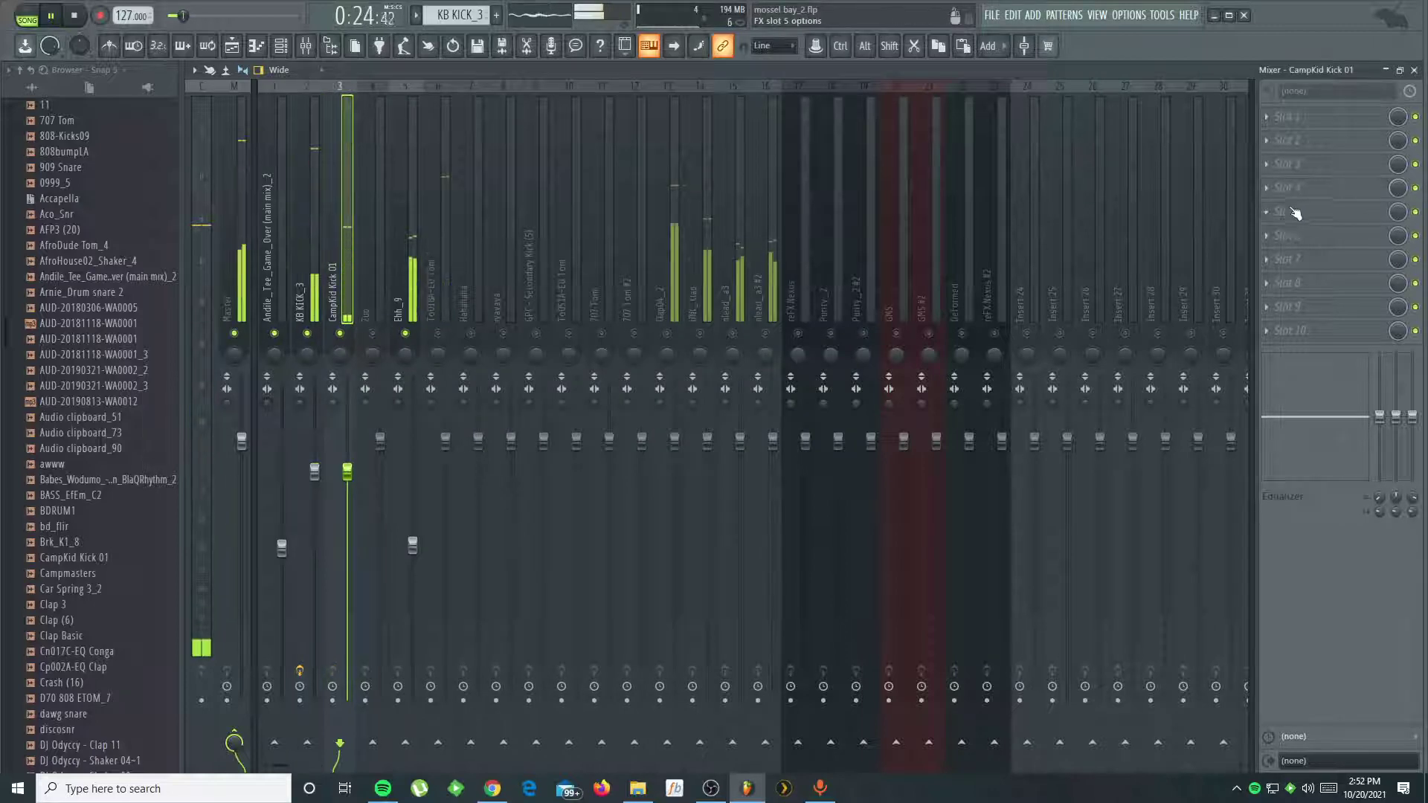
click(1267, 188)
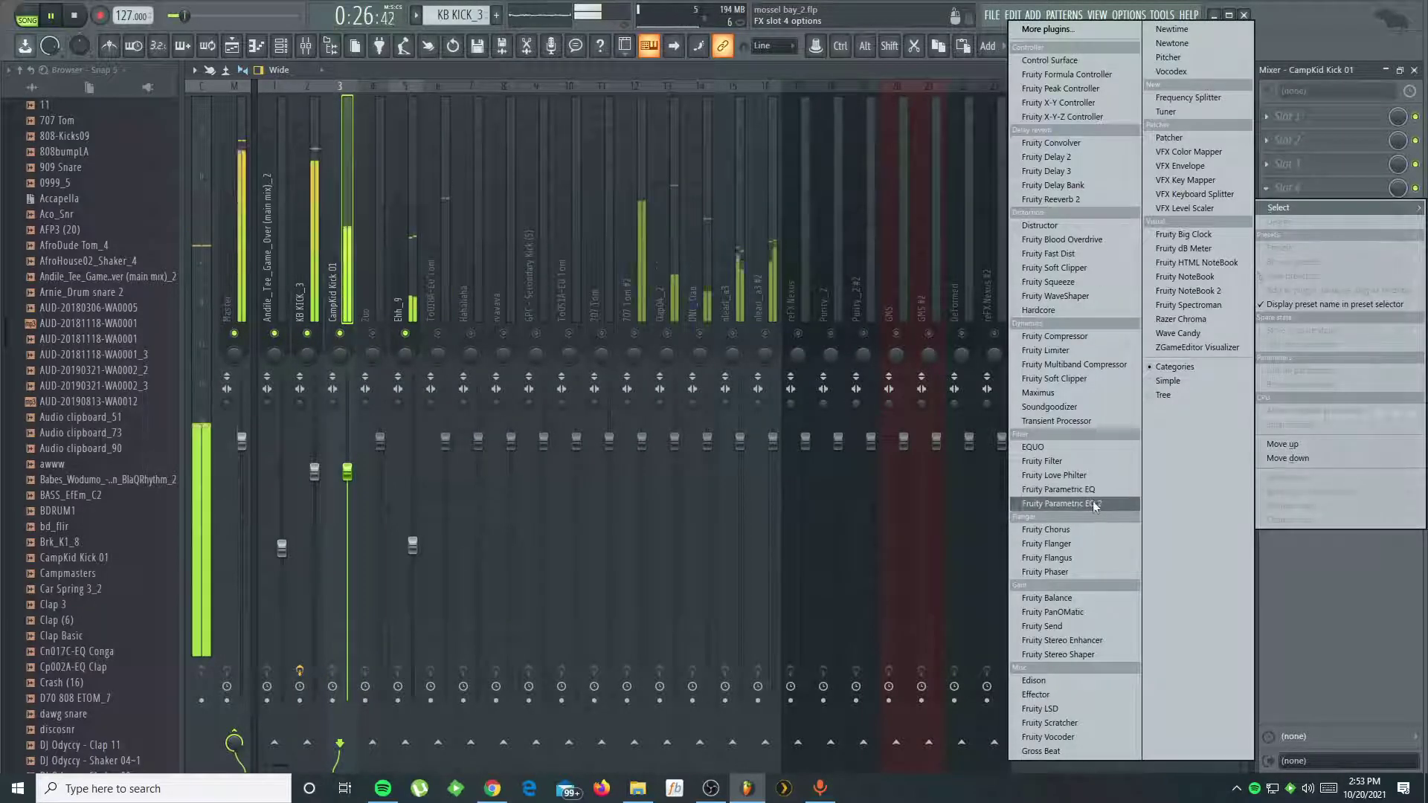
click(1071, 503)
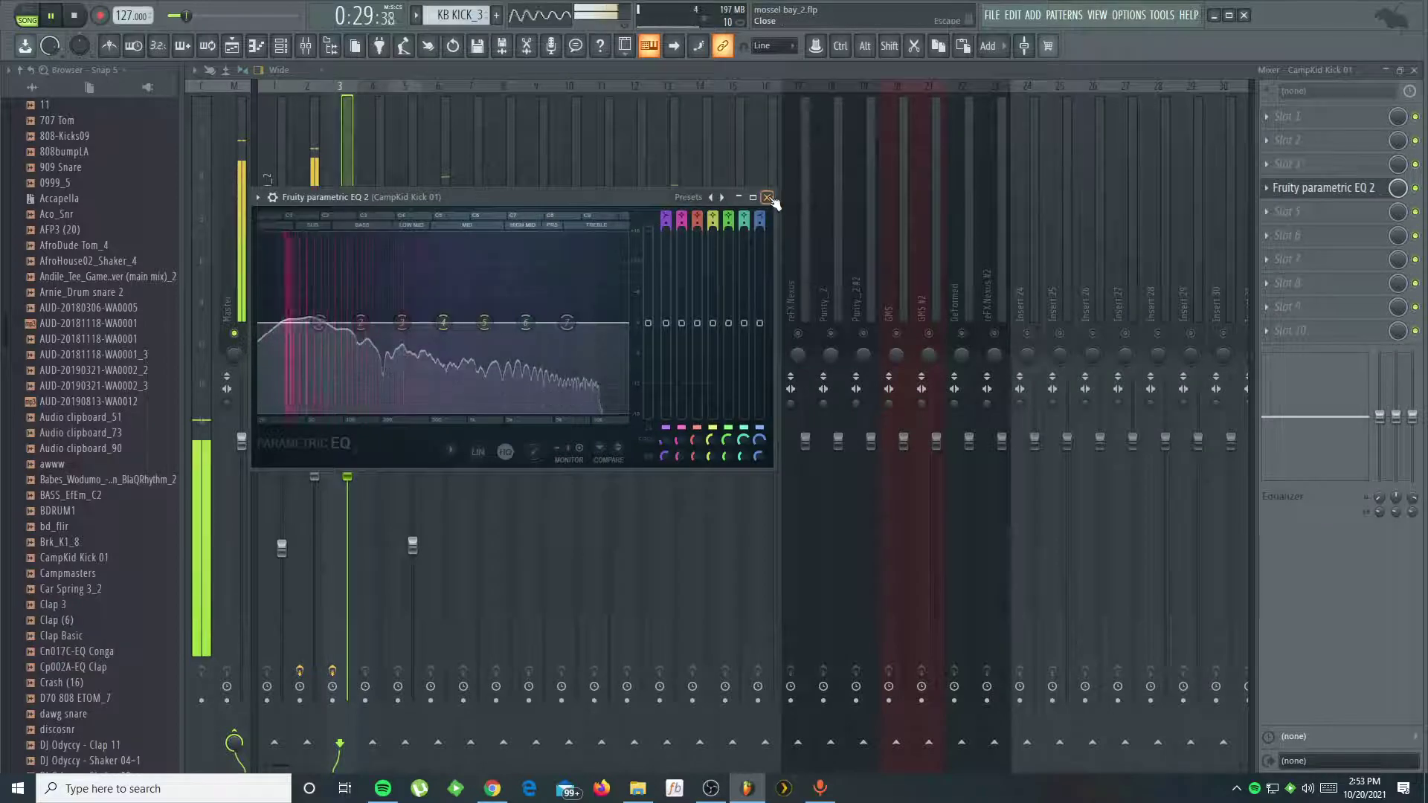
click(690, 197)
click(723, 331)
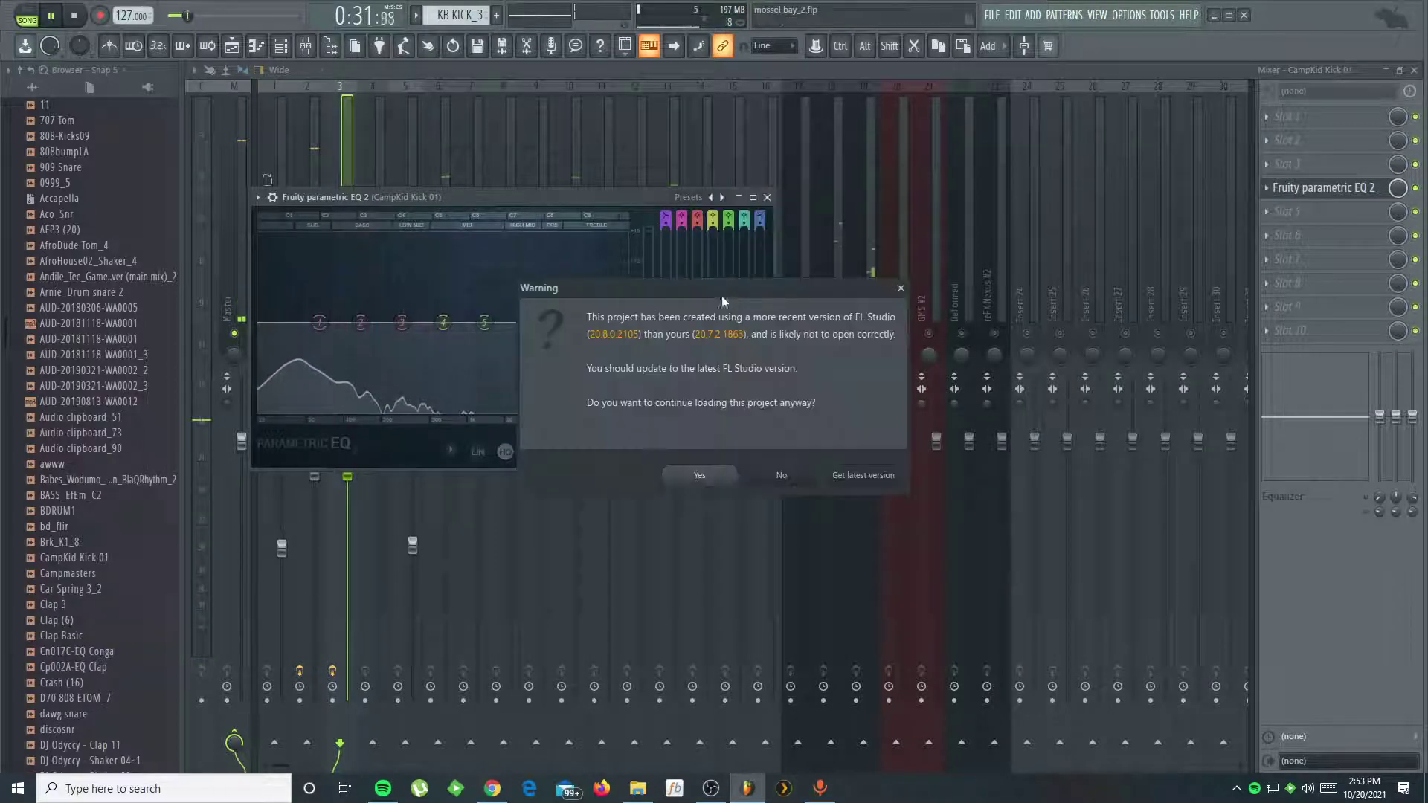
click(698, 476)
click(767, 198)
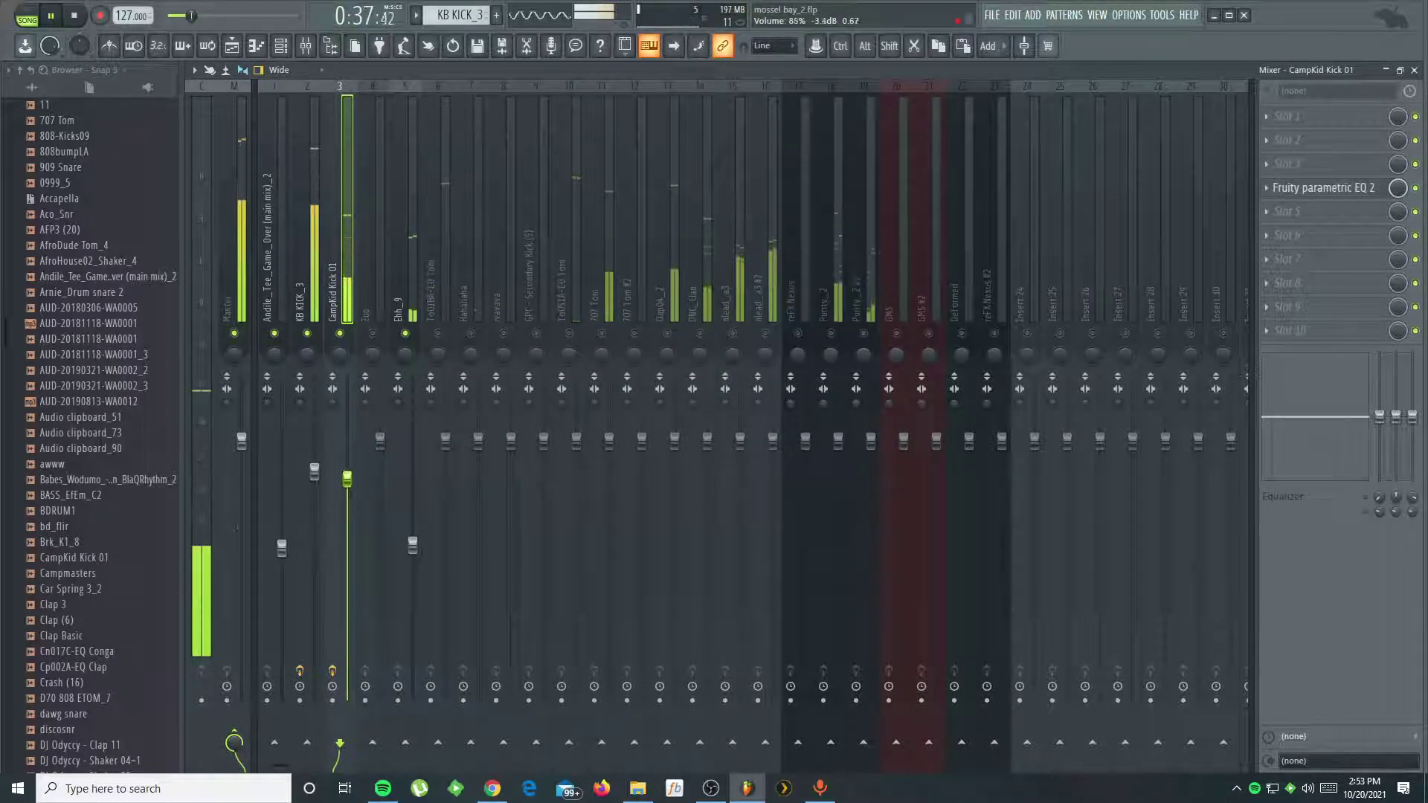
- Lower the CampKid Kick 01 volume to about 74% and the KB KICK_3 volume very slightly during playback
drag(350, 482, 352, 488)
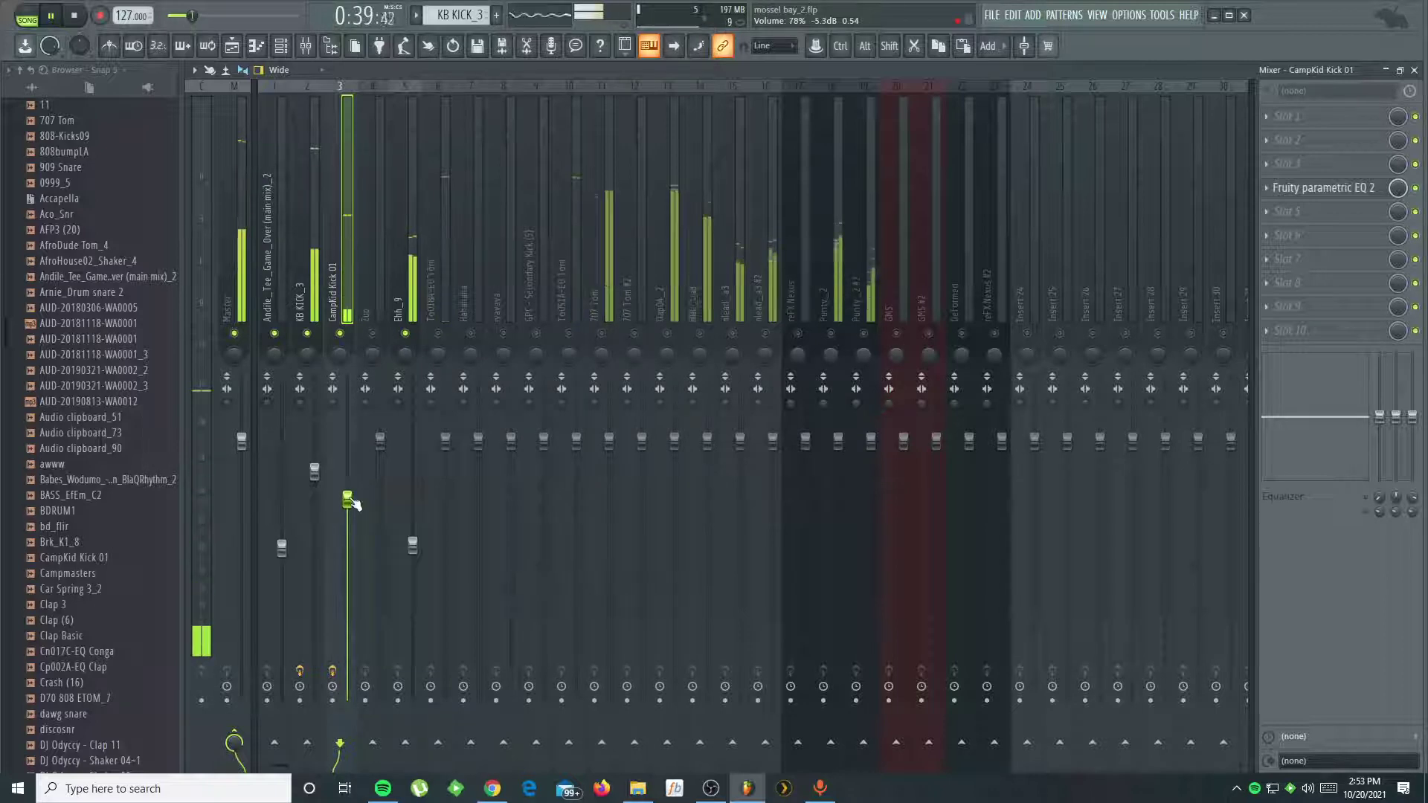
drag(353, 505, 355, 515)
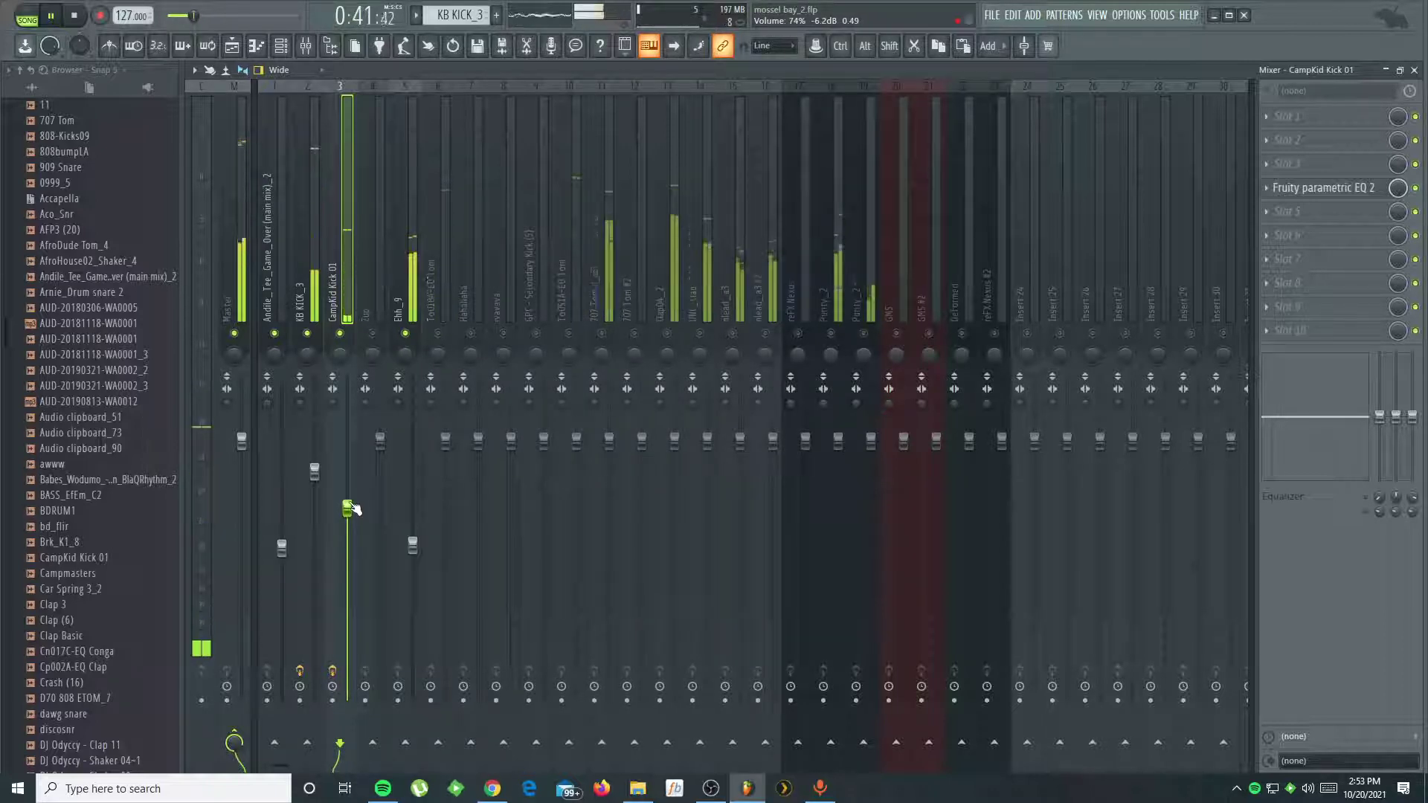
click(315, 473)
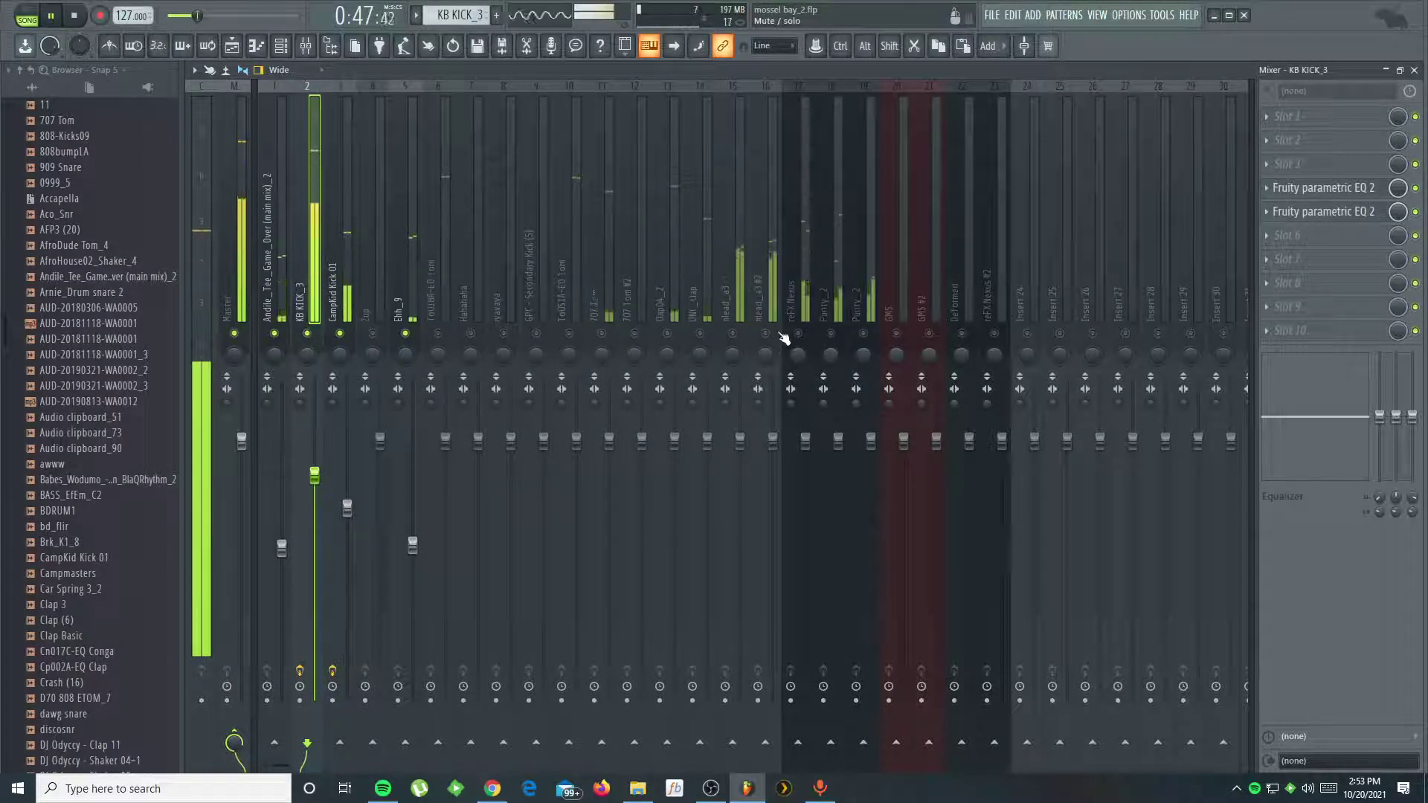
- Restart playback from the beginning, unmute the nlead_a3 track and lower its volume
click(773, 441)
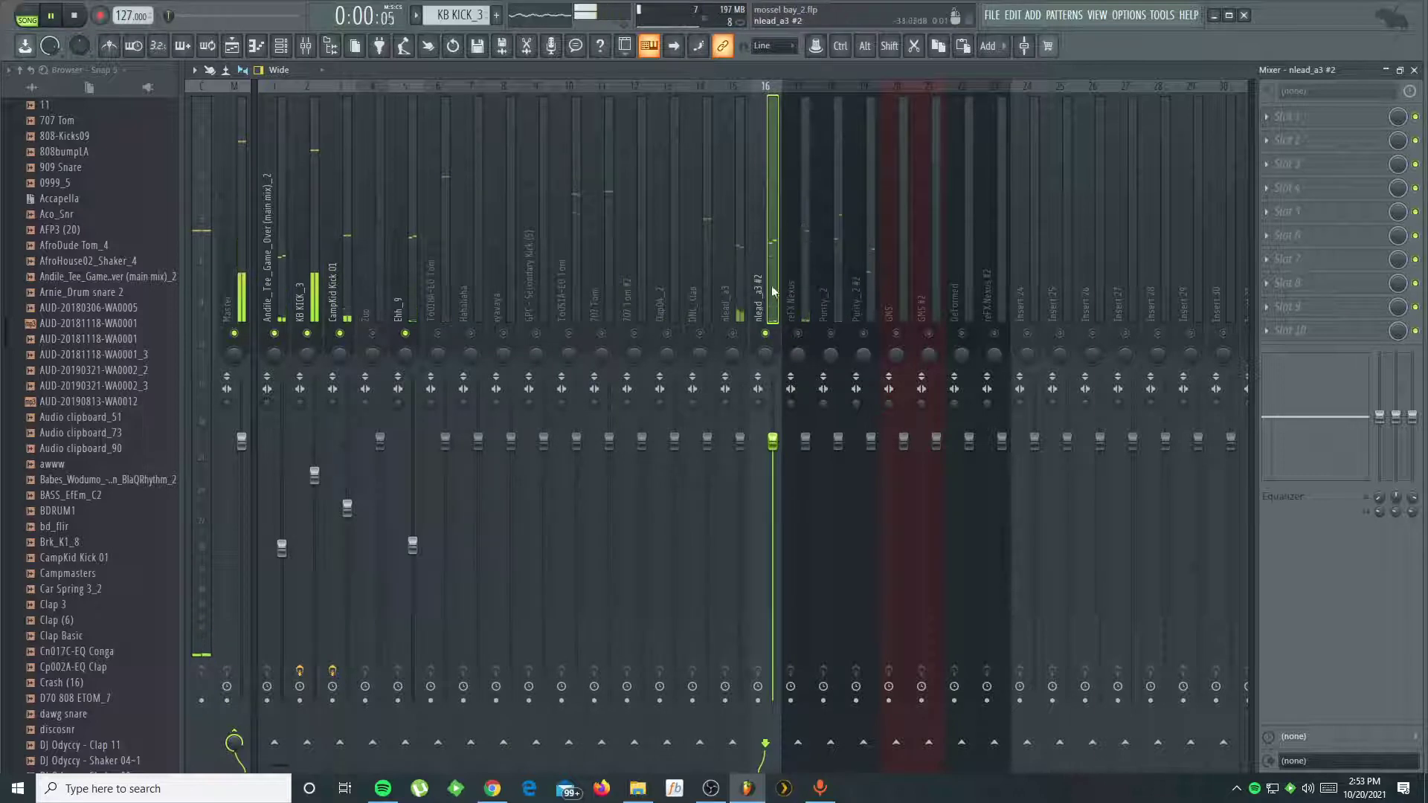
key(space)
key(space)
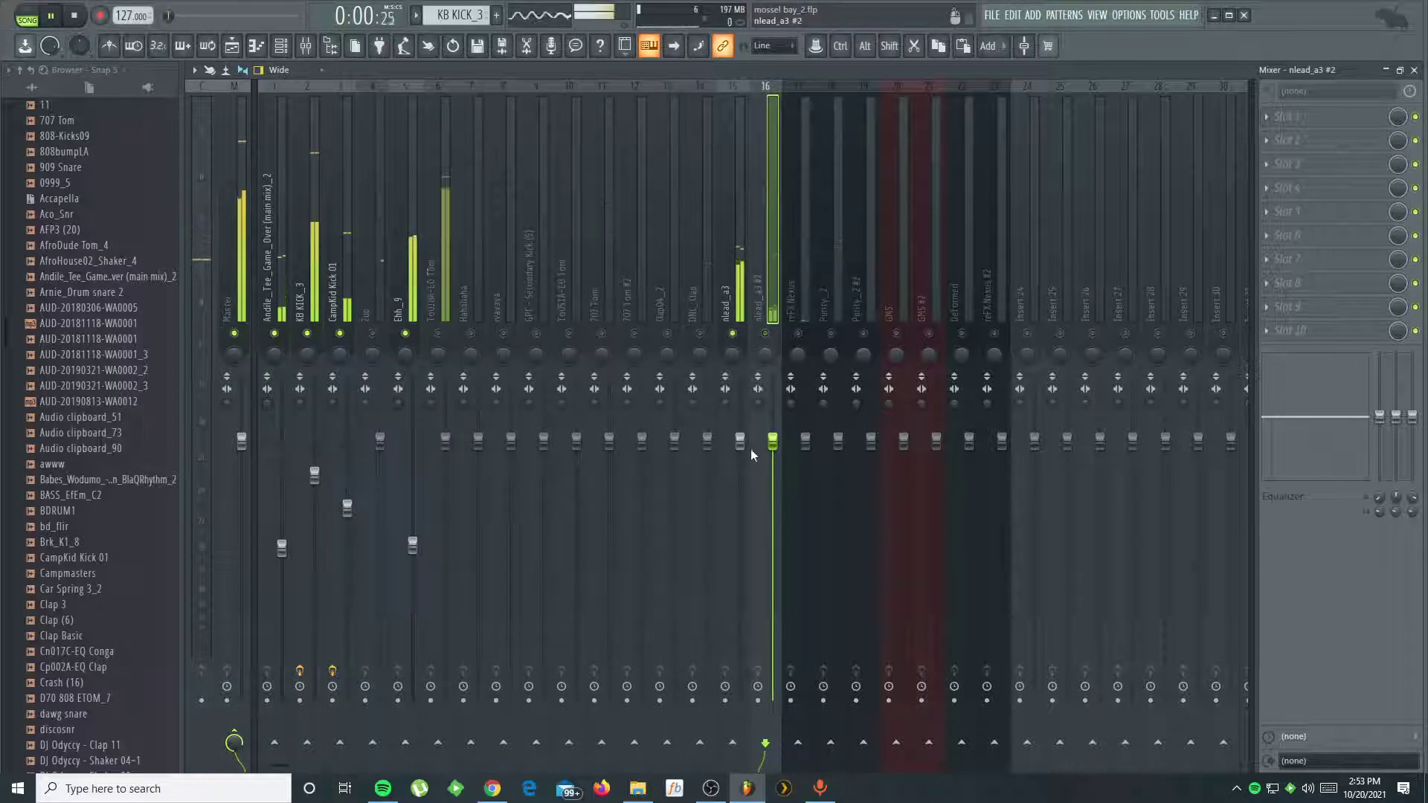
drag(741, 442, 740, 498)
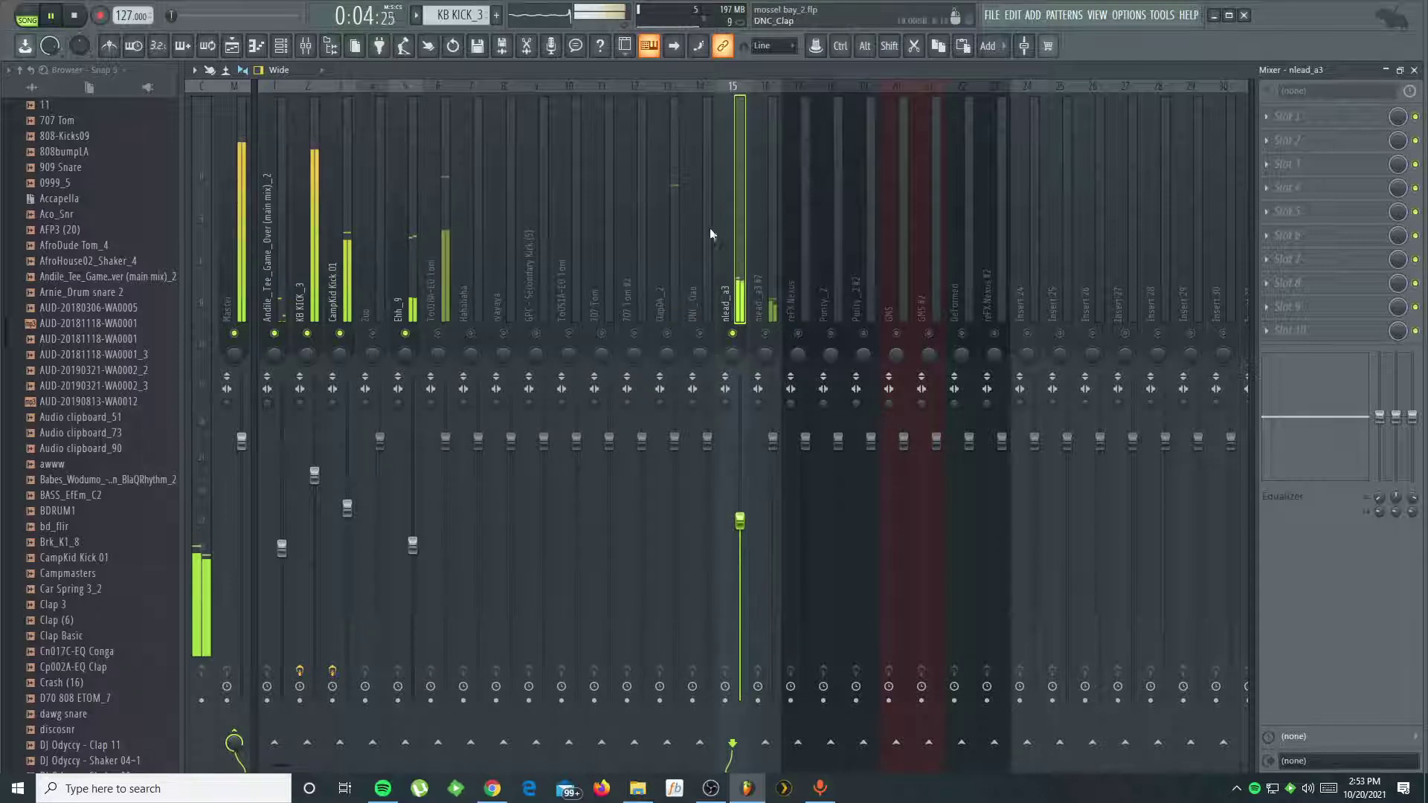
- Add Fruity Parametric EQ 2 to slot 4 of nlead_a3 and boost band 6 by about 2.9 dB
click(1269, 189)
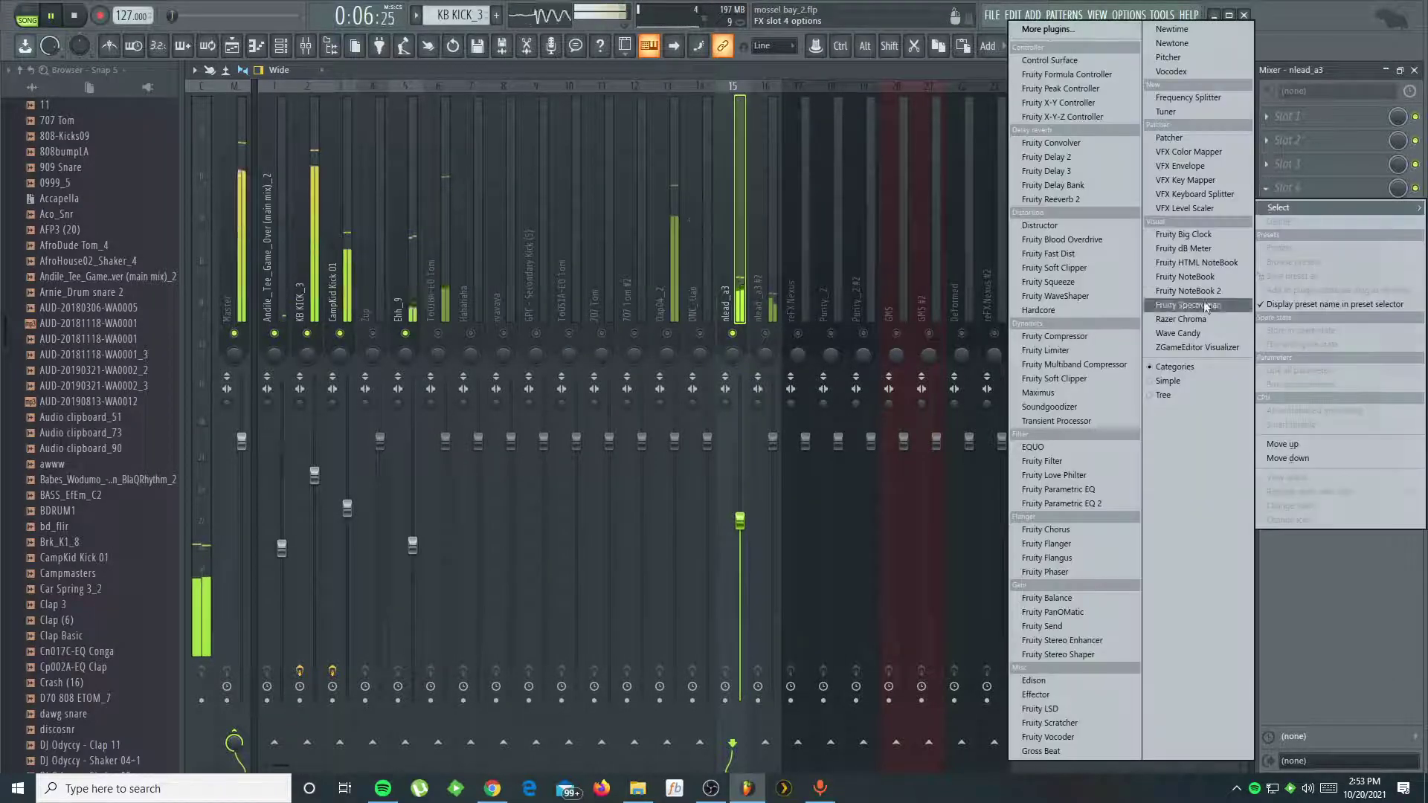
click(1075, 506)
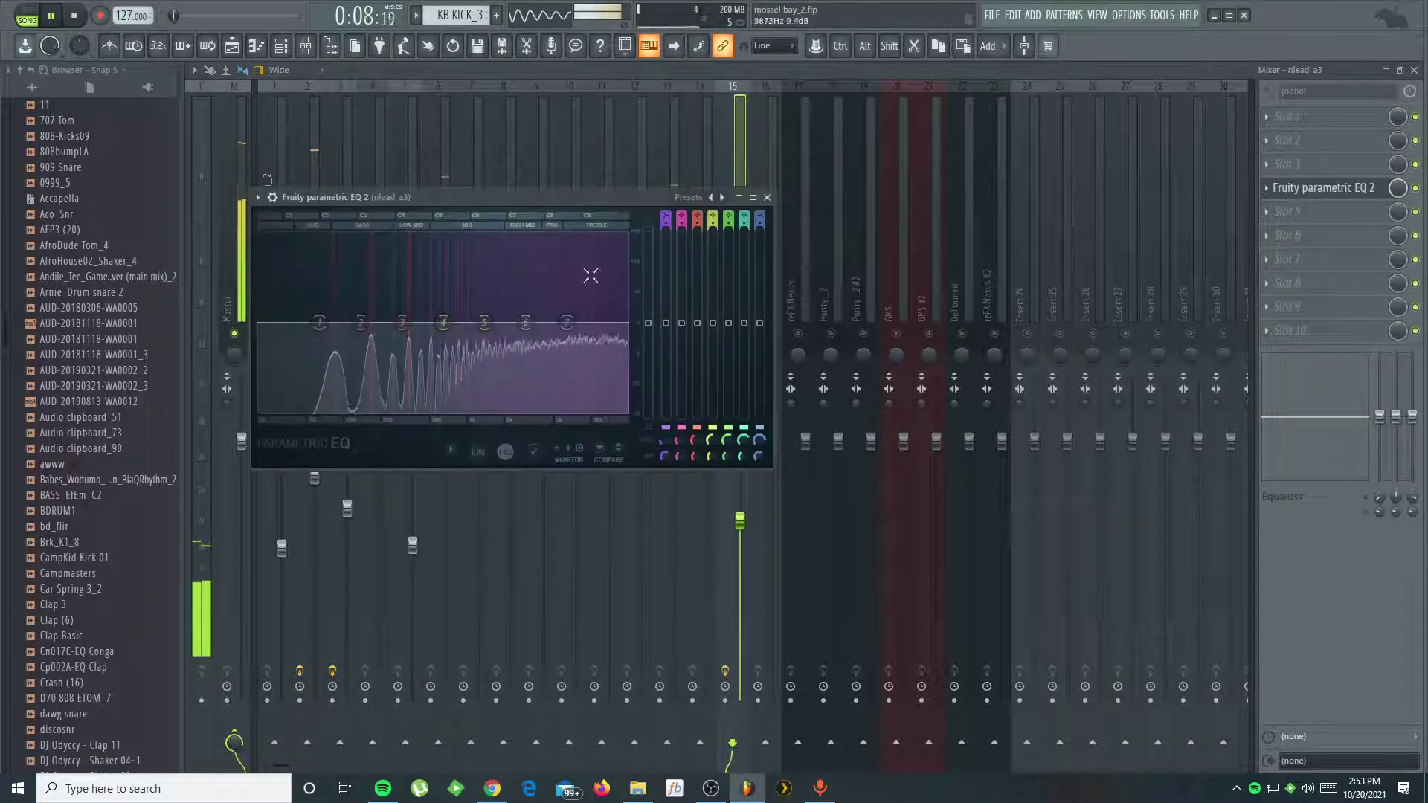
drag(525, 322, 524, 307)
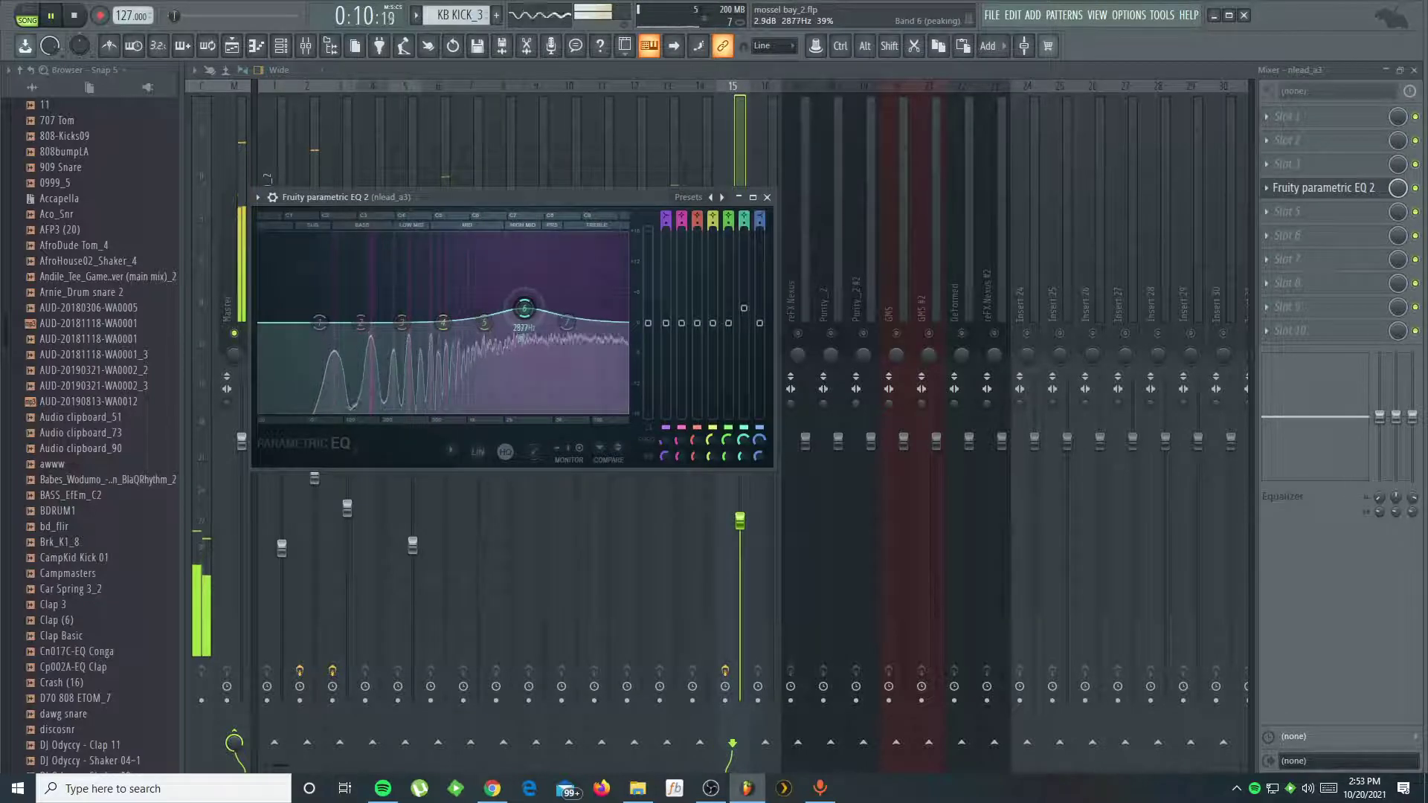
click(768, 198)
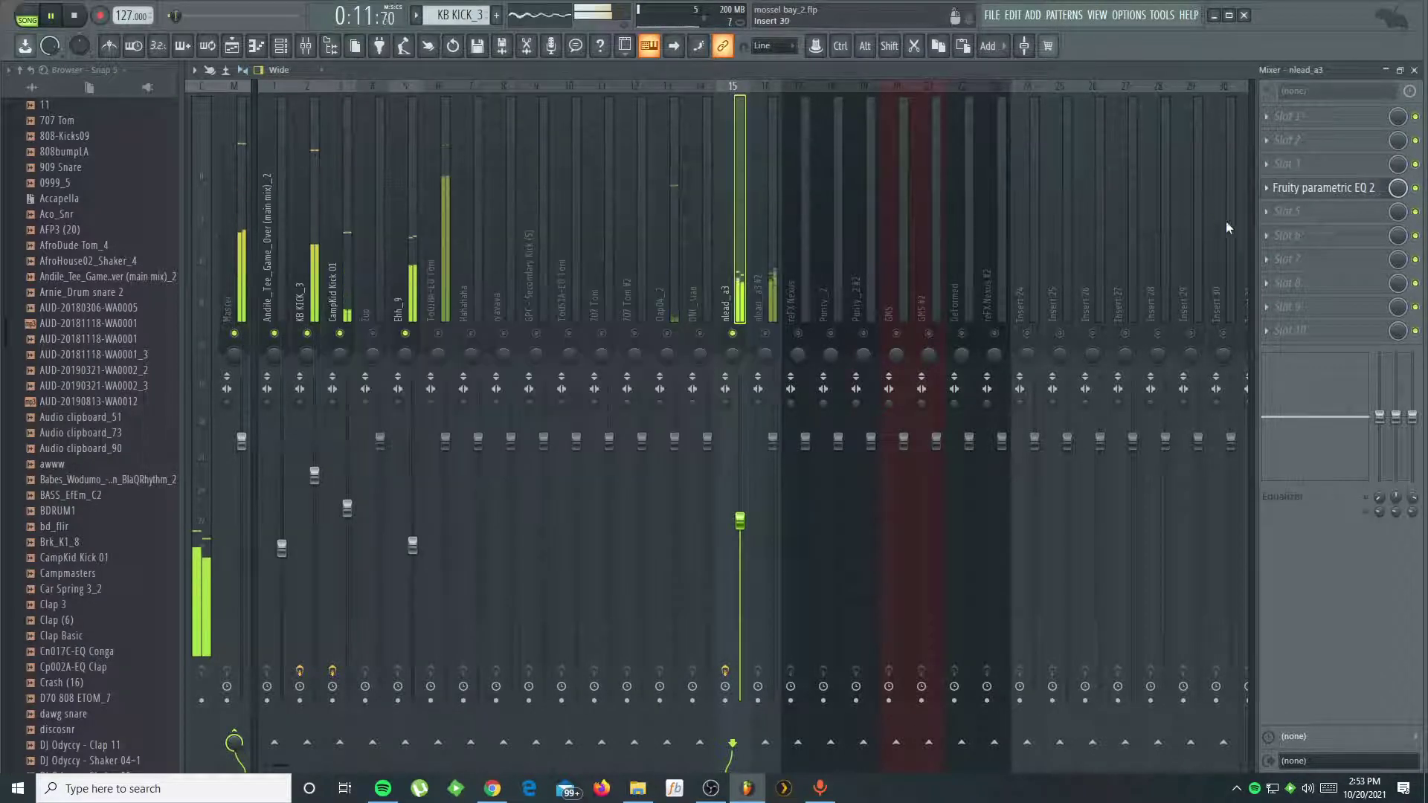
- Add Fruity Parametric EQ to slot 5 of nlead_a3 with band 7 lowered fully
click(1278, 218)
click(1071, 489)
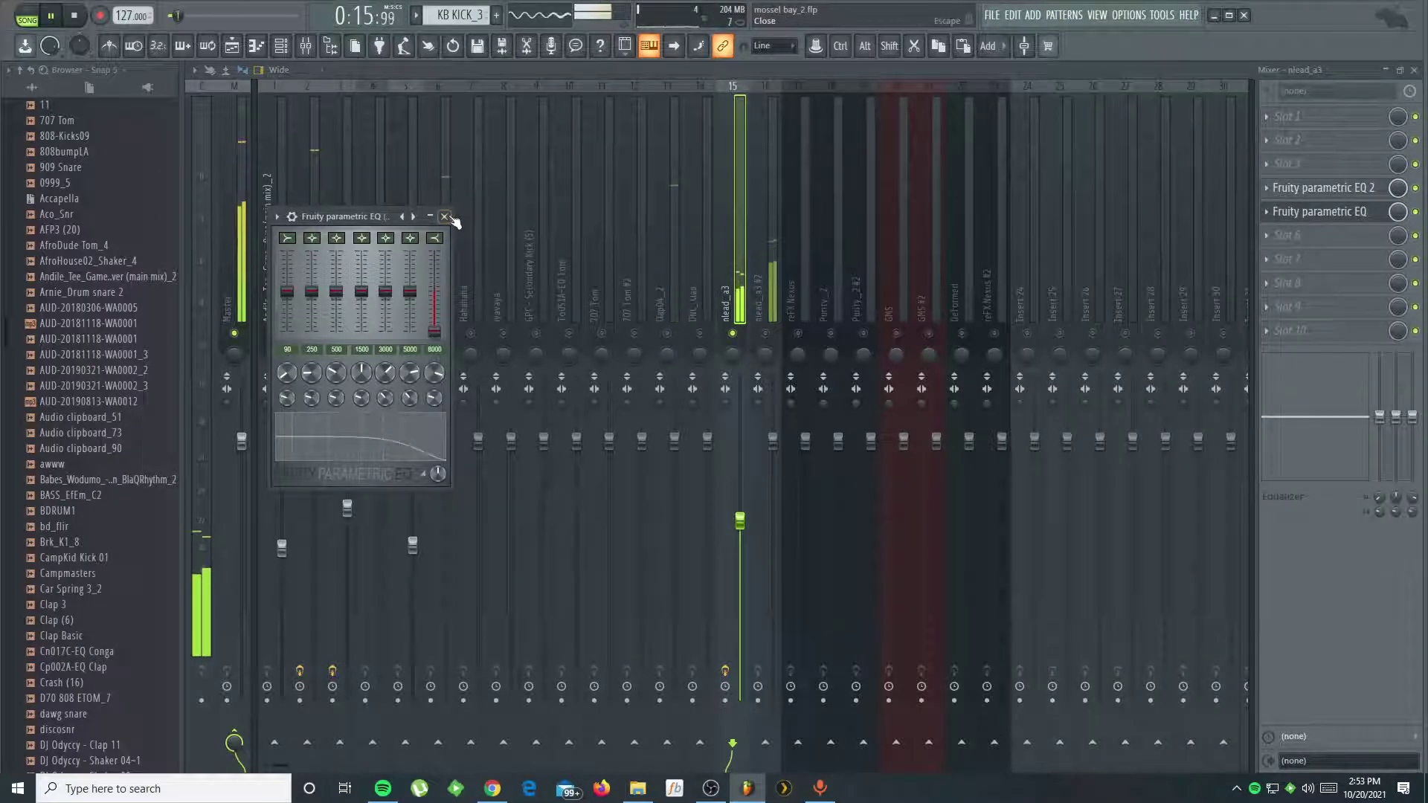
click(450, 217)
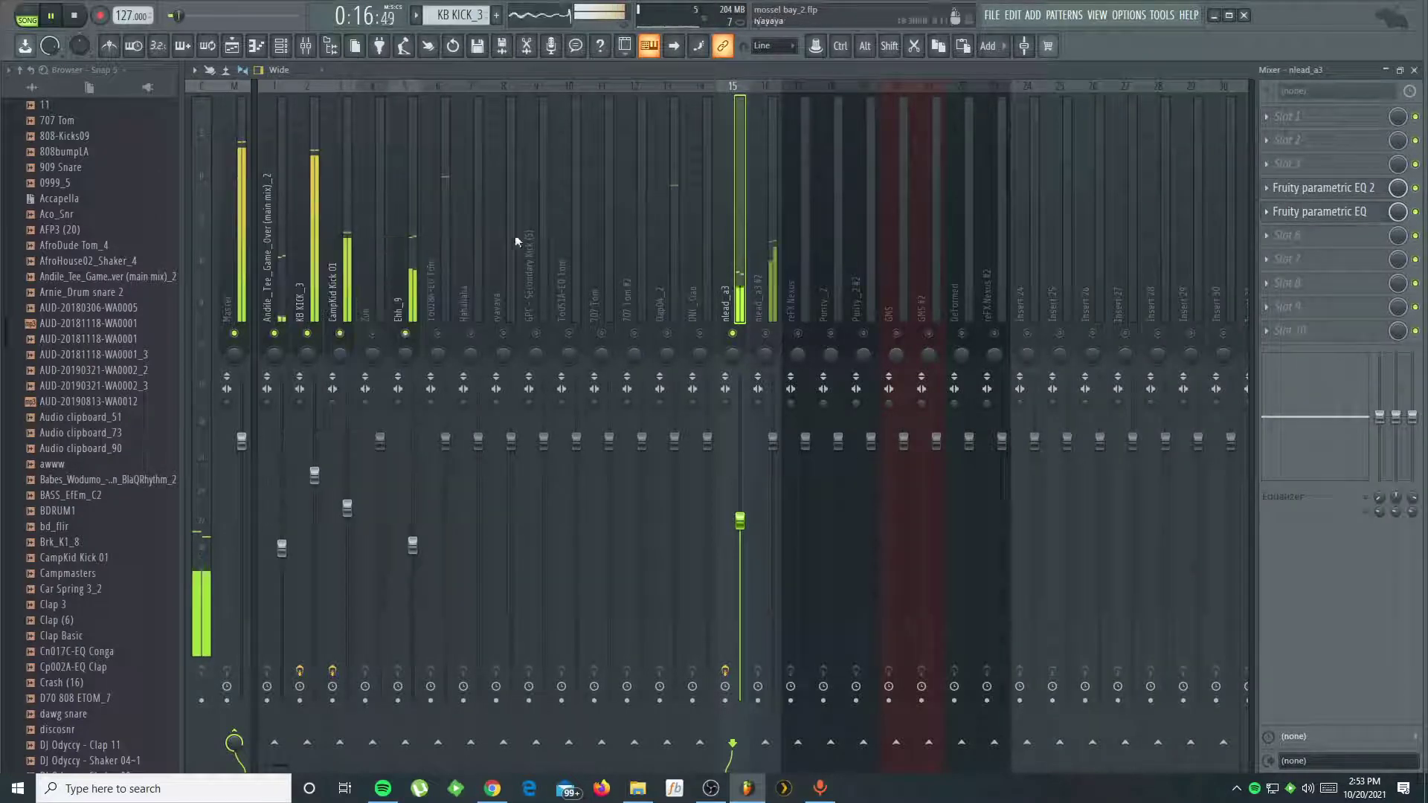
- Add another Fruity Parametric EQ 2 to slot 6 of nlead_a3, cutting bands 1 and 7 fully to -18 dB
click(1277, 246)
click(1063, 500)
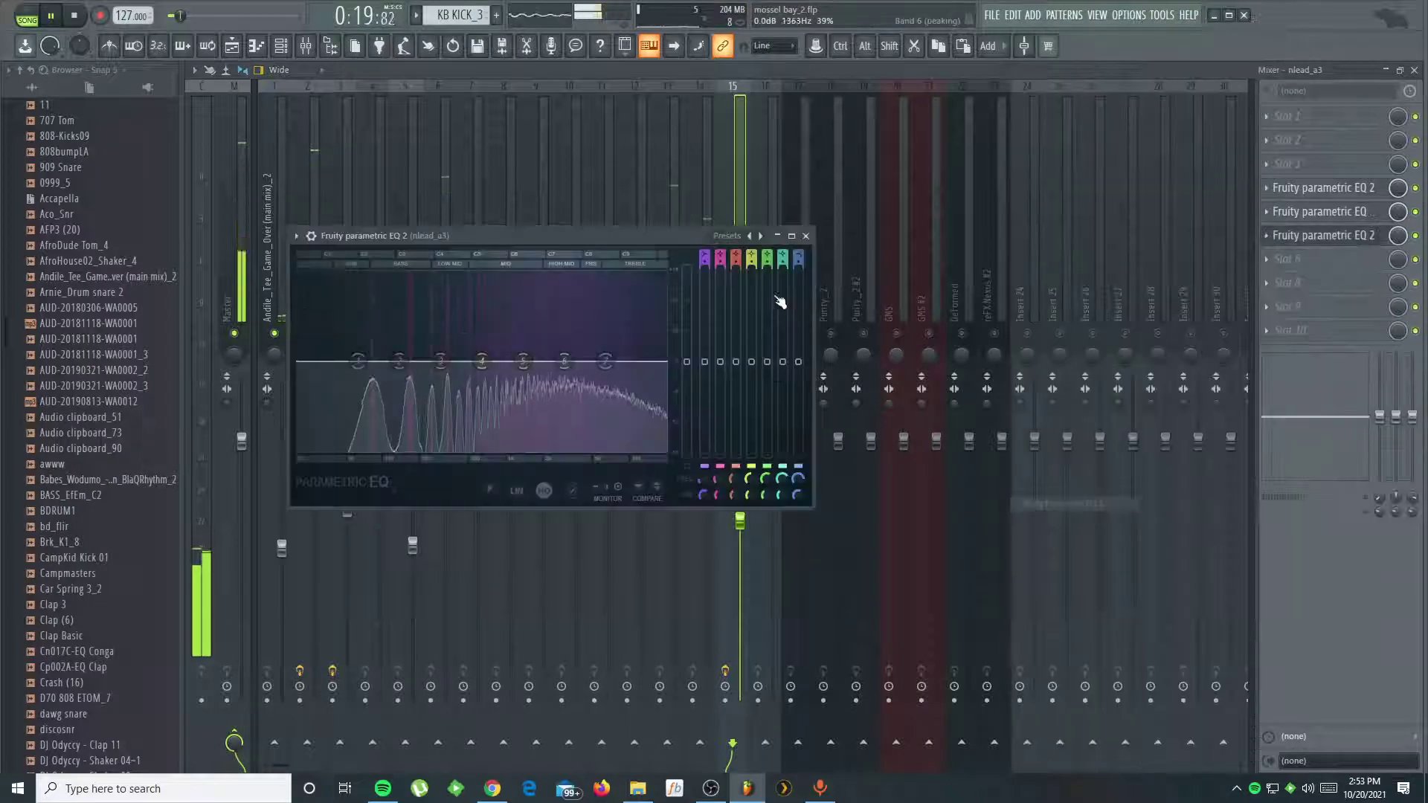
drag(704, 361, 721, 403)
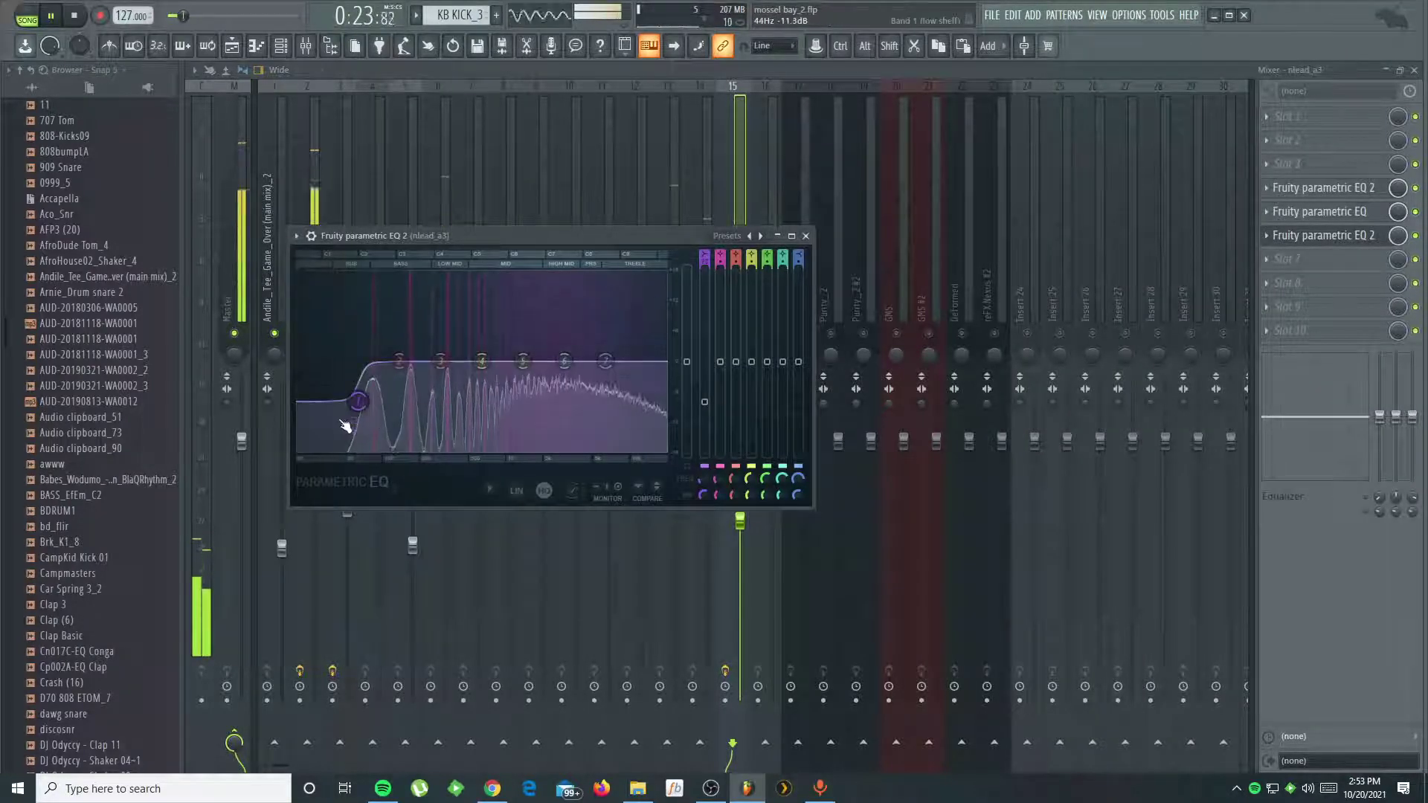
drag(357, 401, 356, 435)
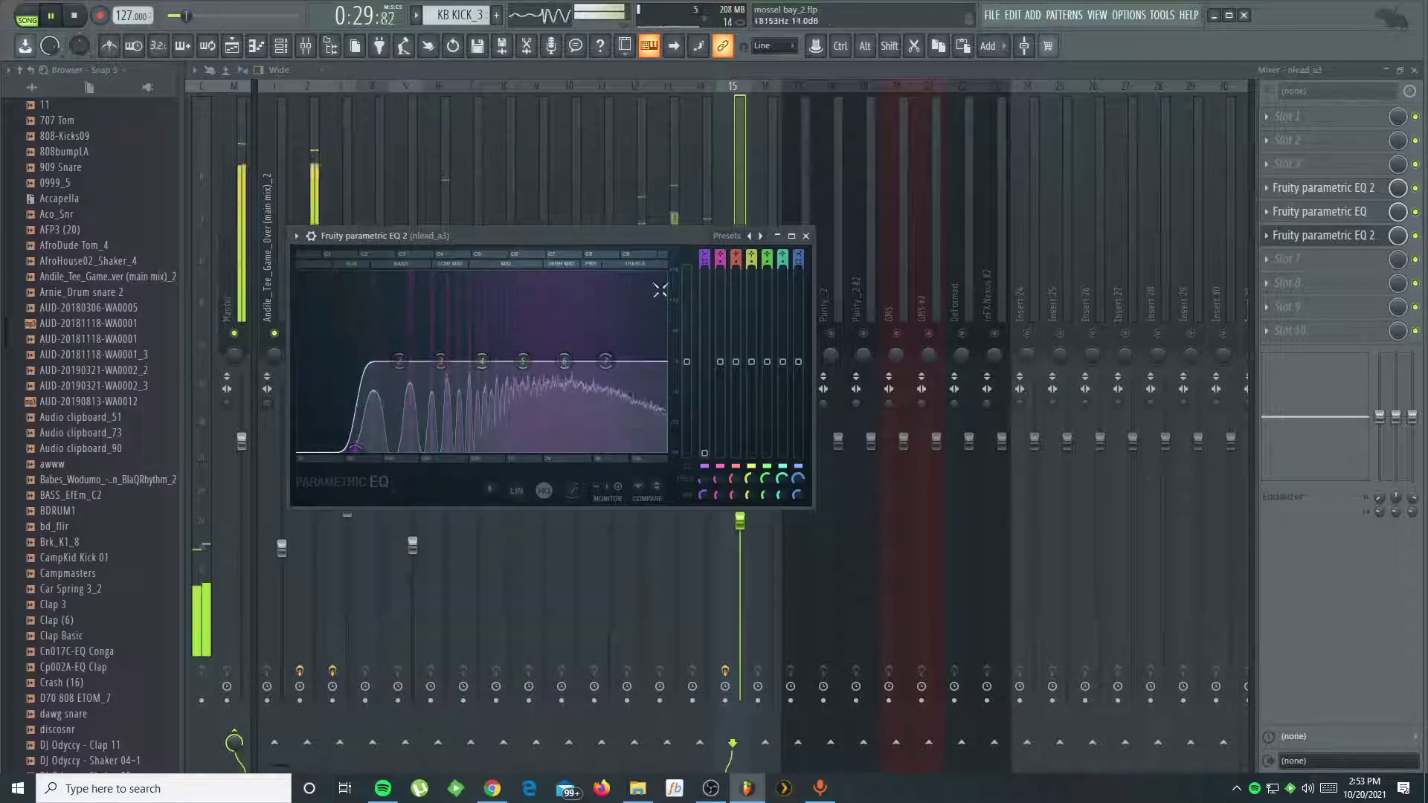
drag(627, 377, 620, 449)
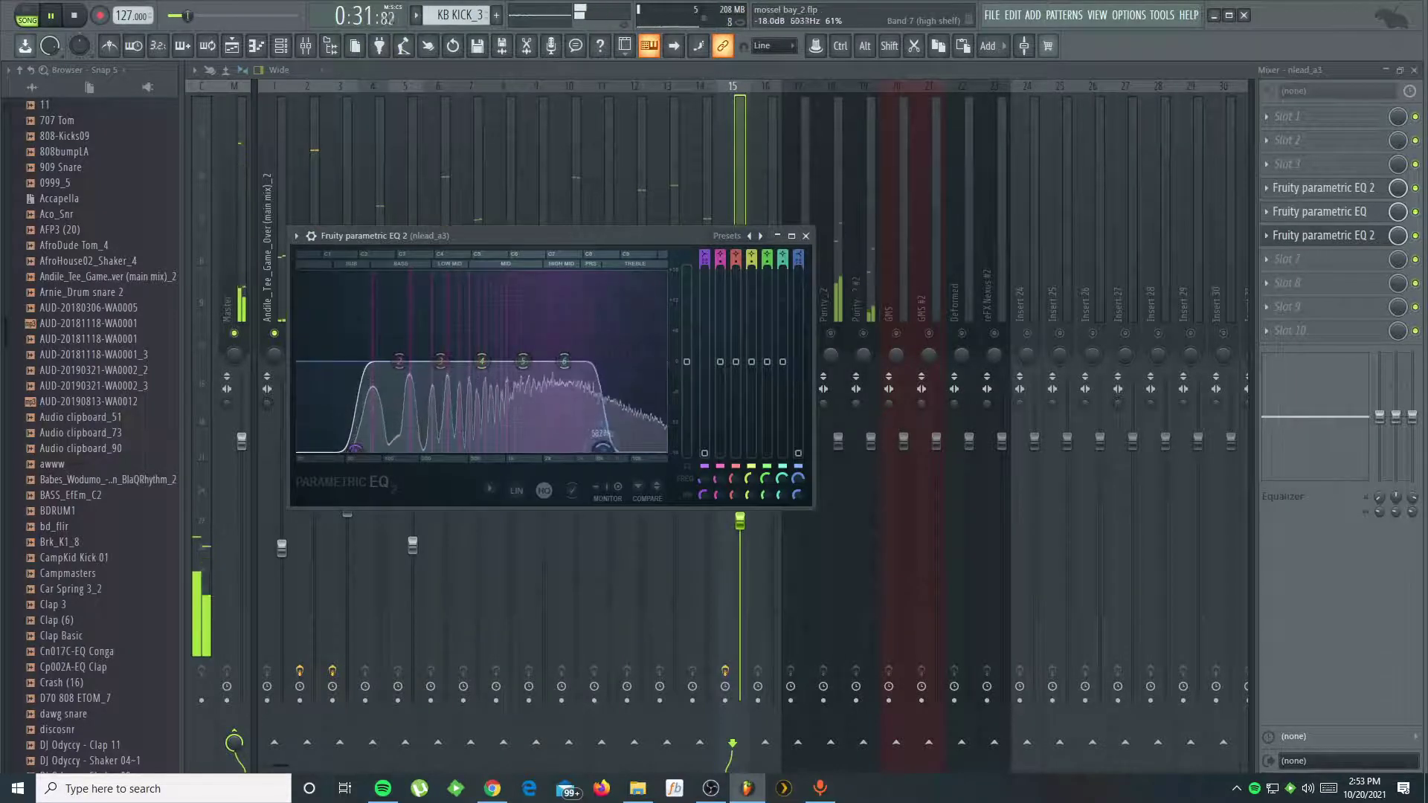
click(805, 235)
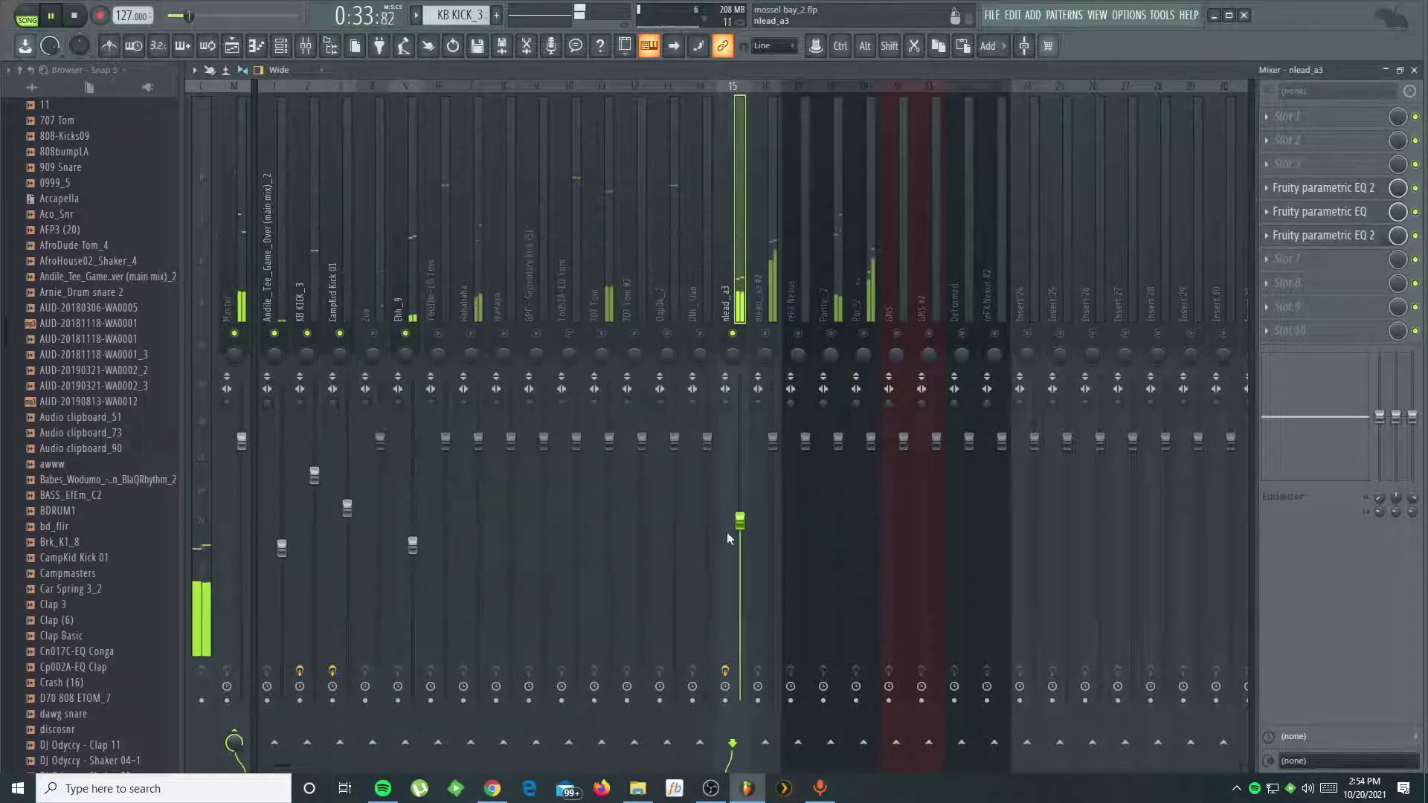
- Raise the nlead_a3 volume slightly and restart playback from the beginning
drag(740, 513, 742, 507)
key(space)
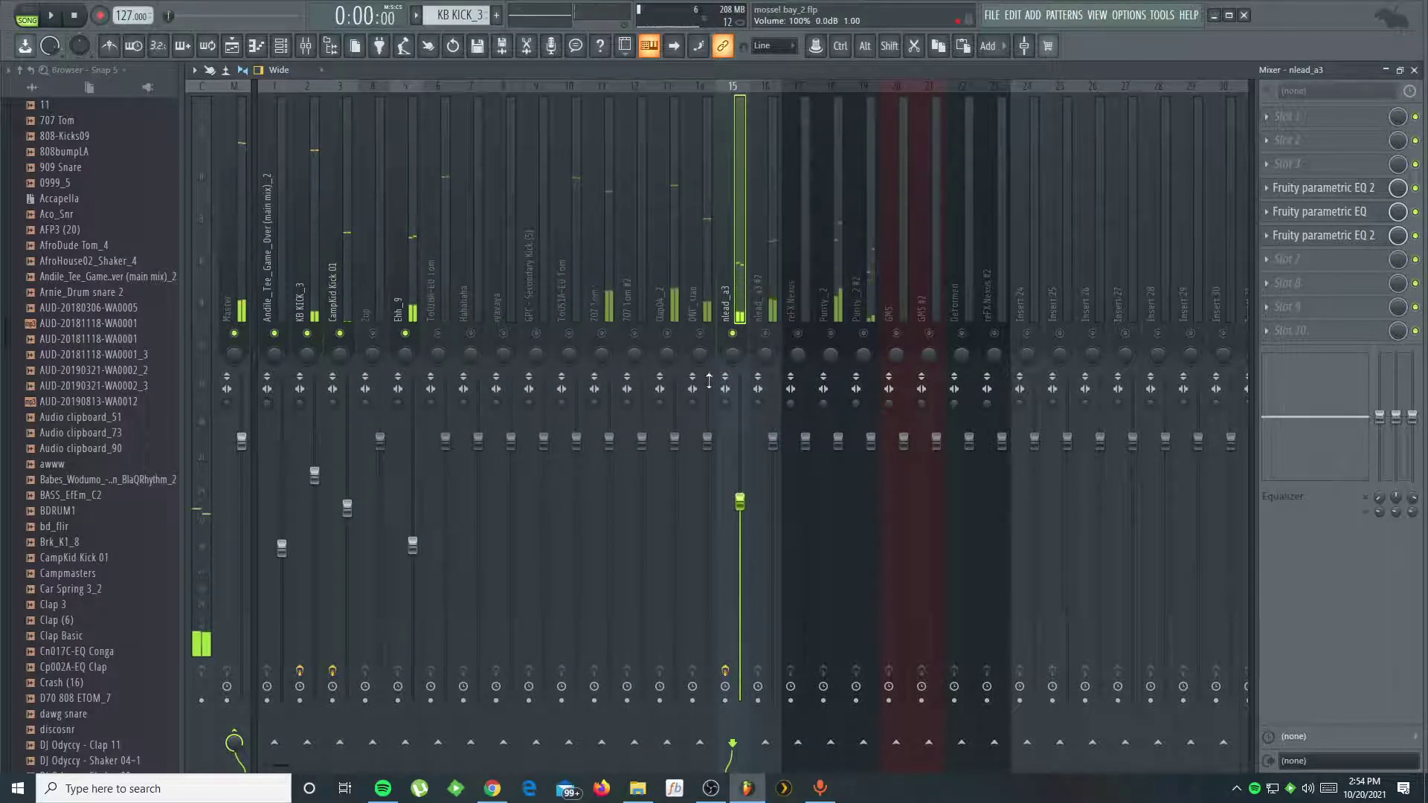
key(space)
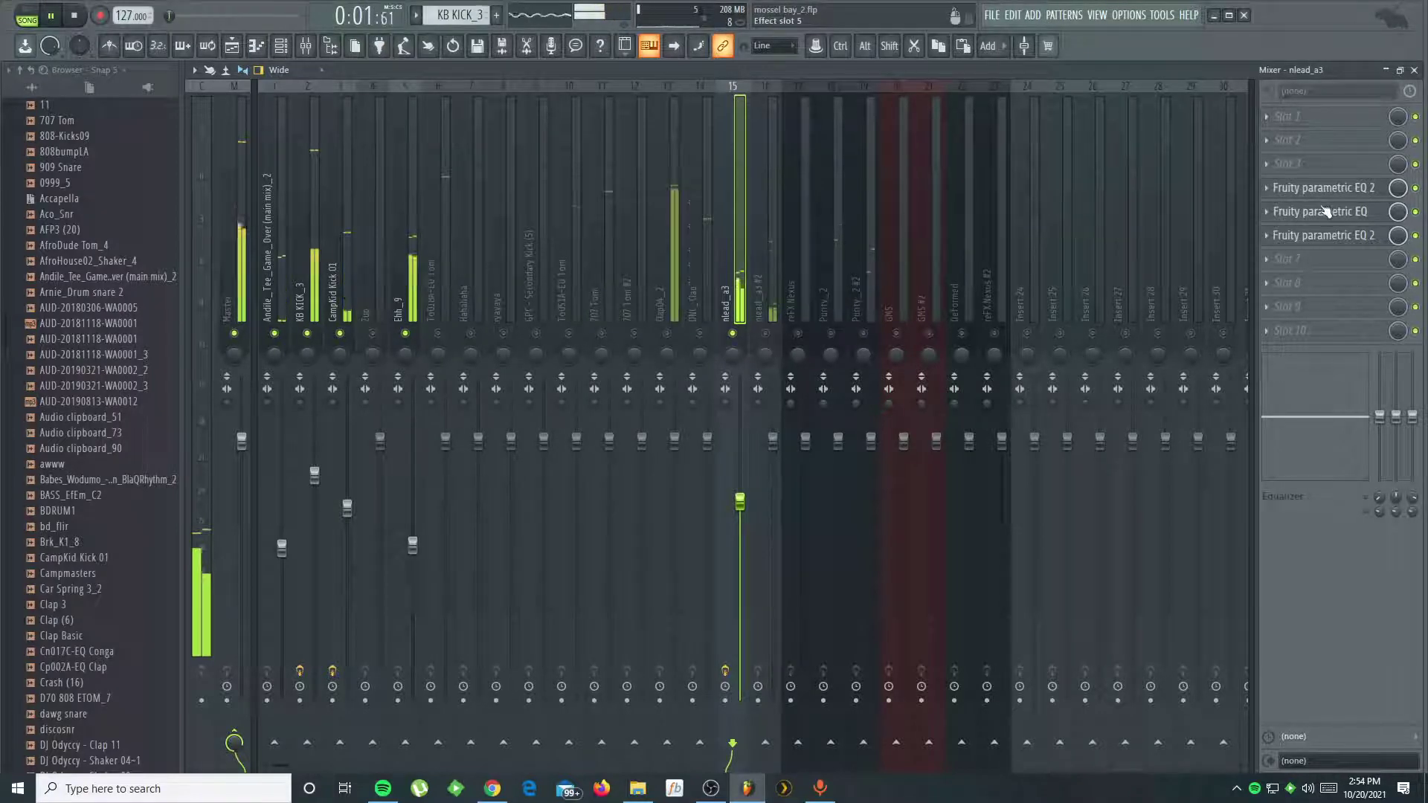
- Set band 7 of the Fruity Parametric EQ in nlead_a3's slot 5 to about 1.2 dB
click(1318, 211)
drag(434, 292, 441, 343)
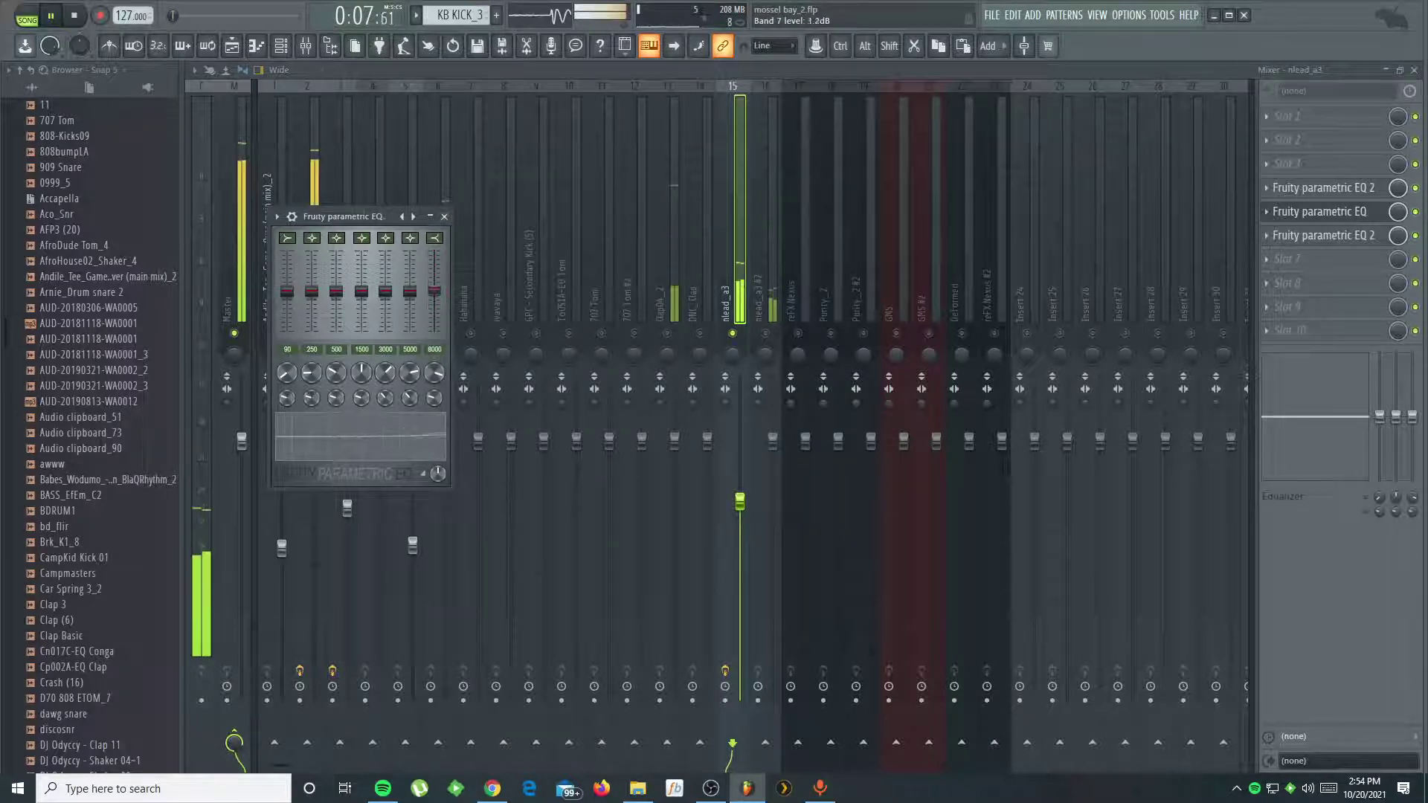
click(444, 217)
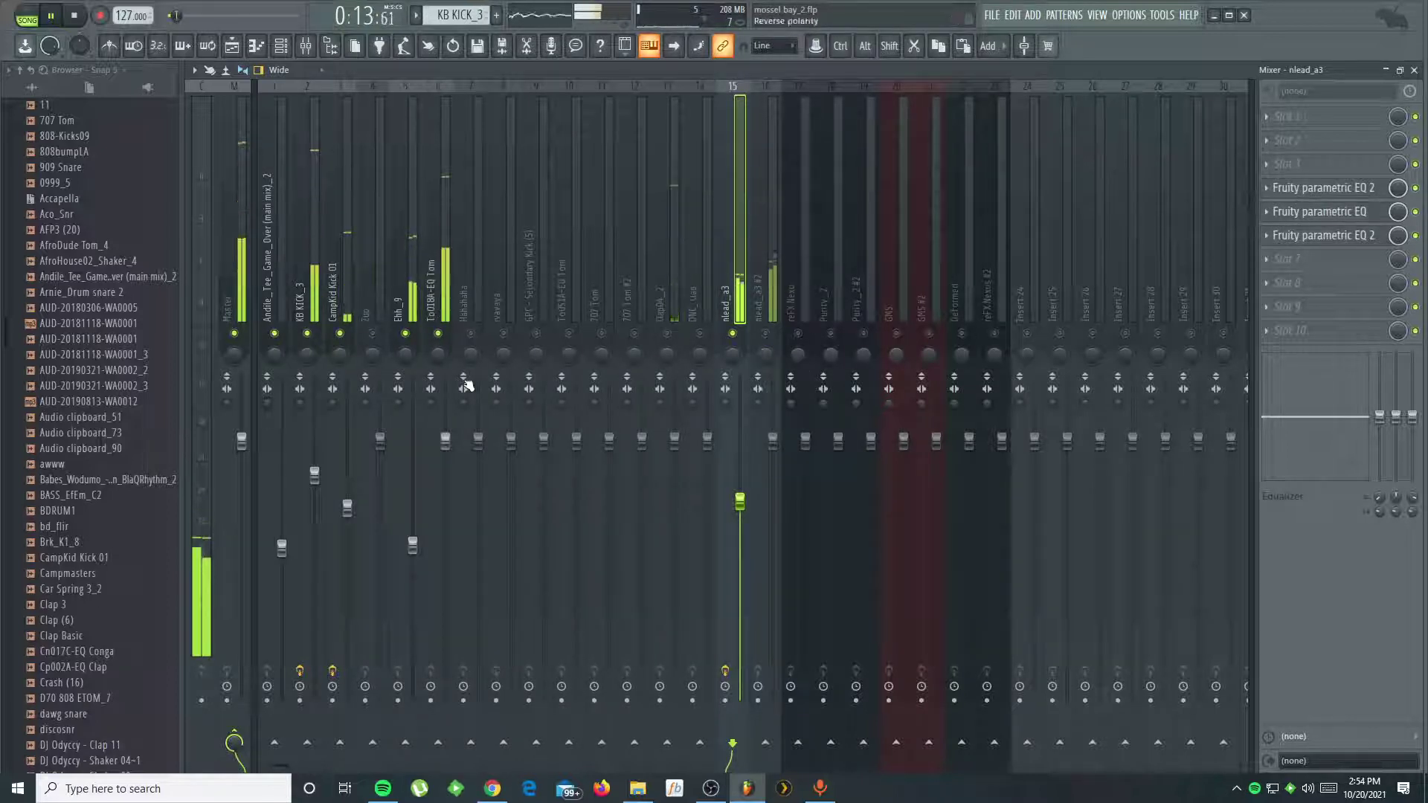
- Unmute To018A-EQ Tom at about 81% volume and add Fruity Parametric EQ 2 with the Kick preset in its slot 5
drag(448, 455, 448, 492)
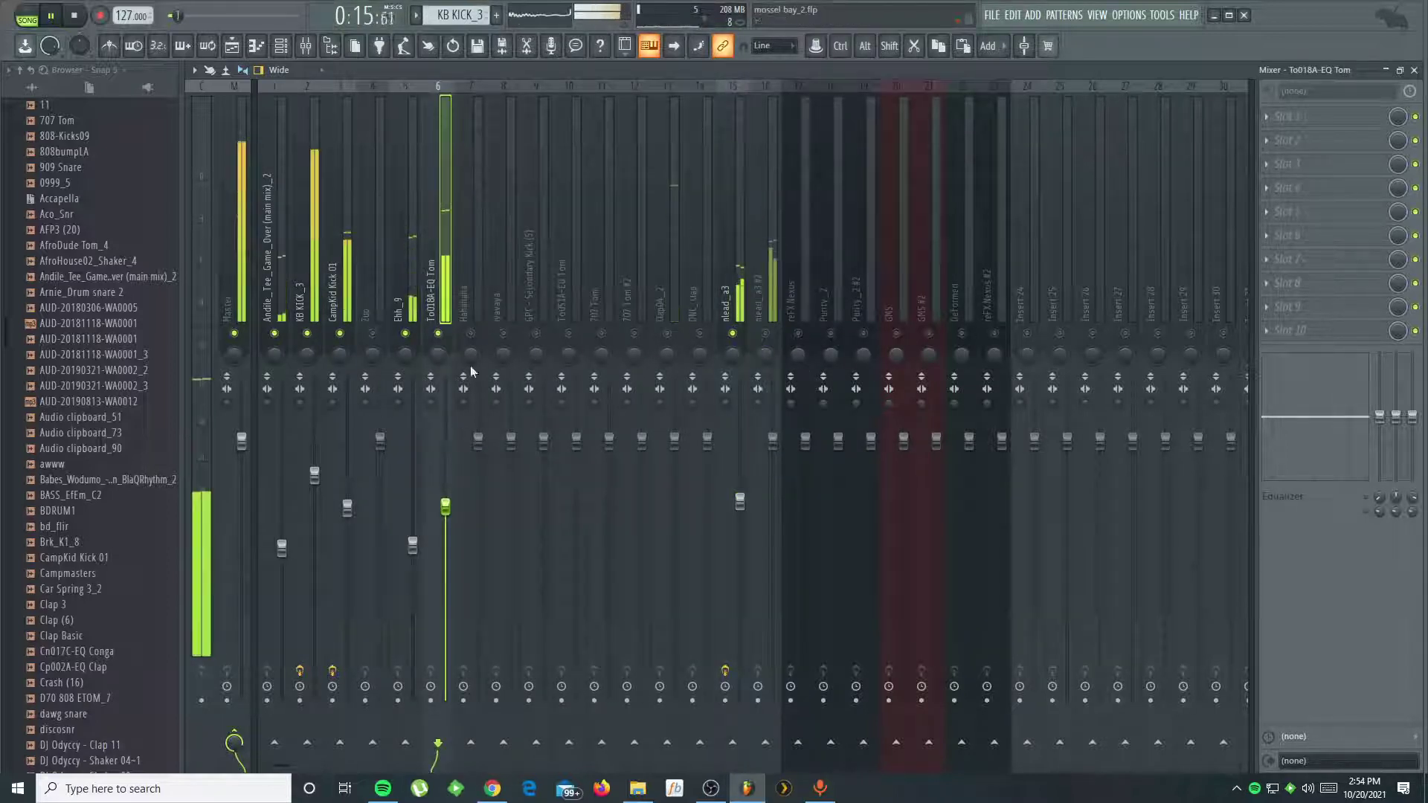
drag(445, 515, 445, 500)
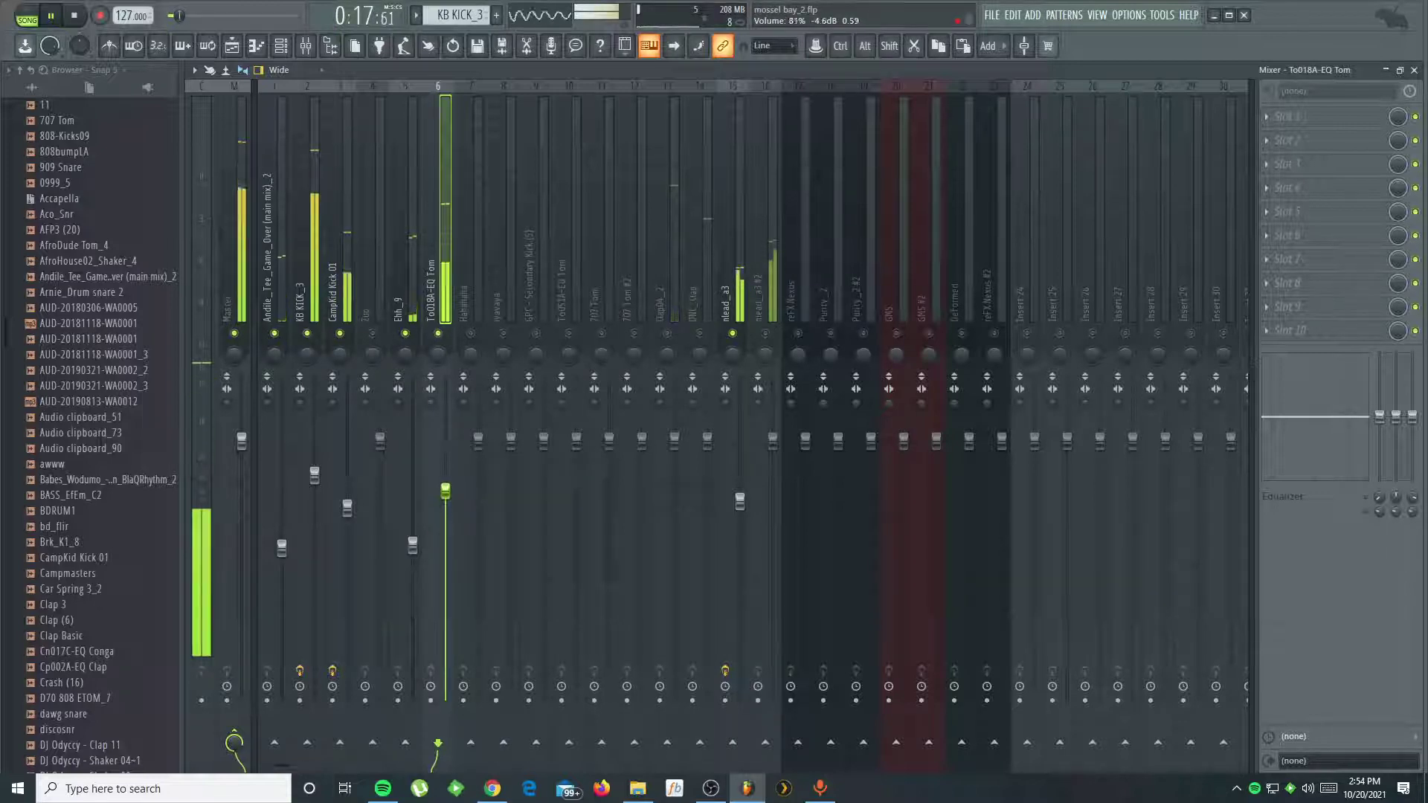
click(1275, 216)
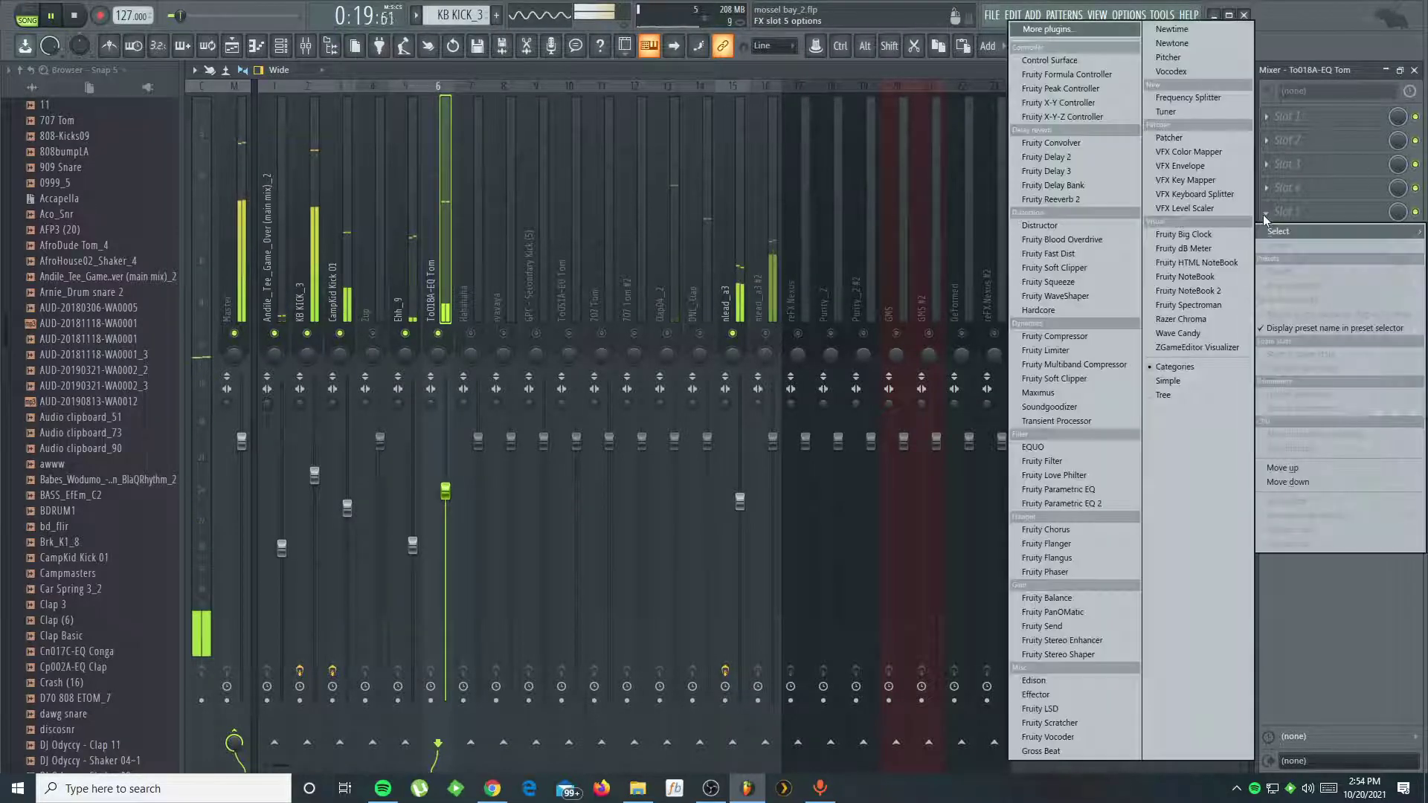
click(1094, 506)
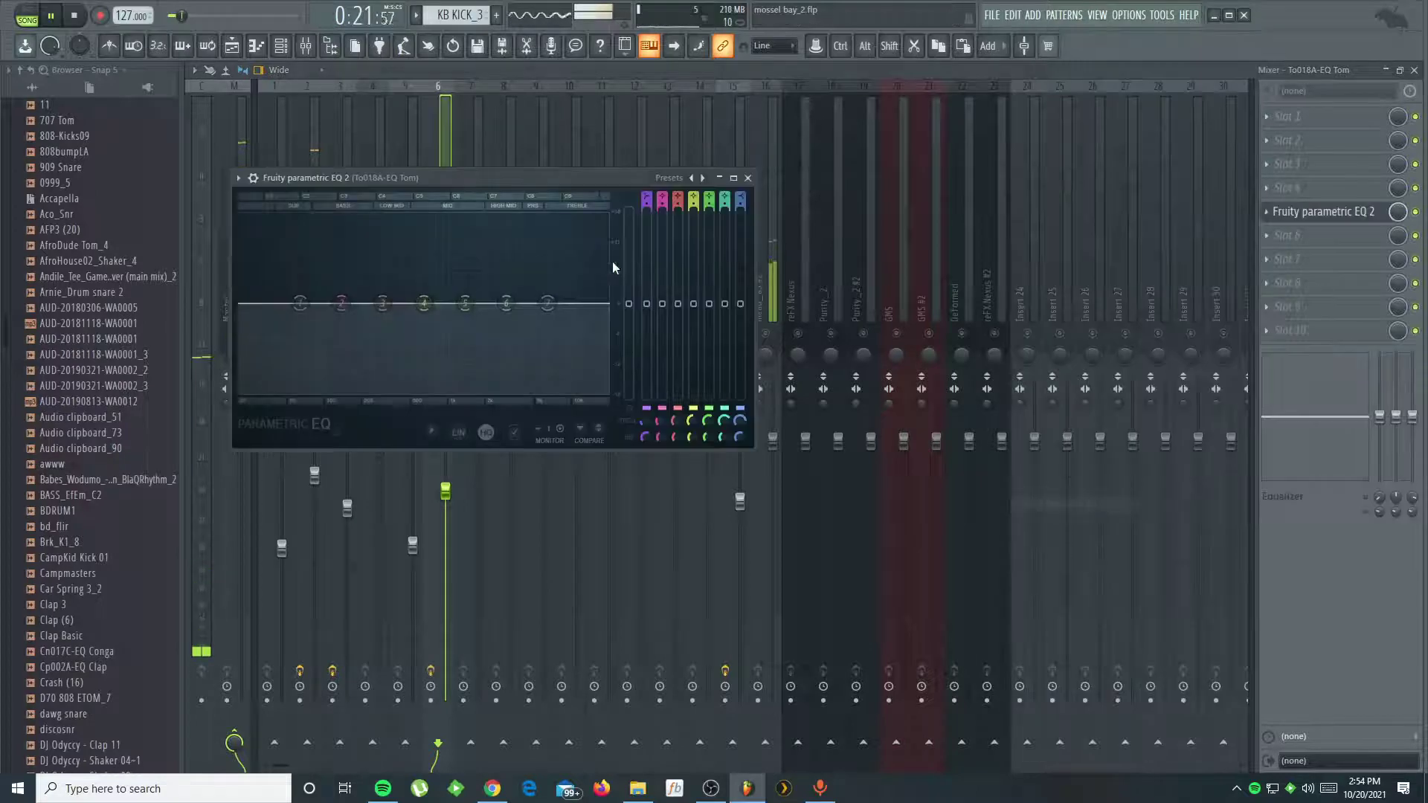
click(677, 182)
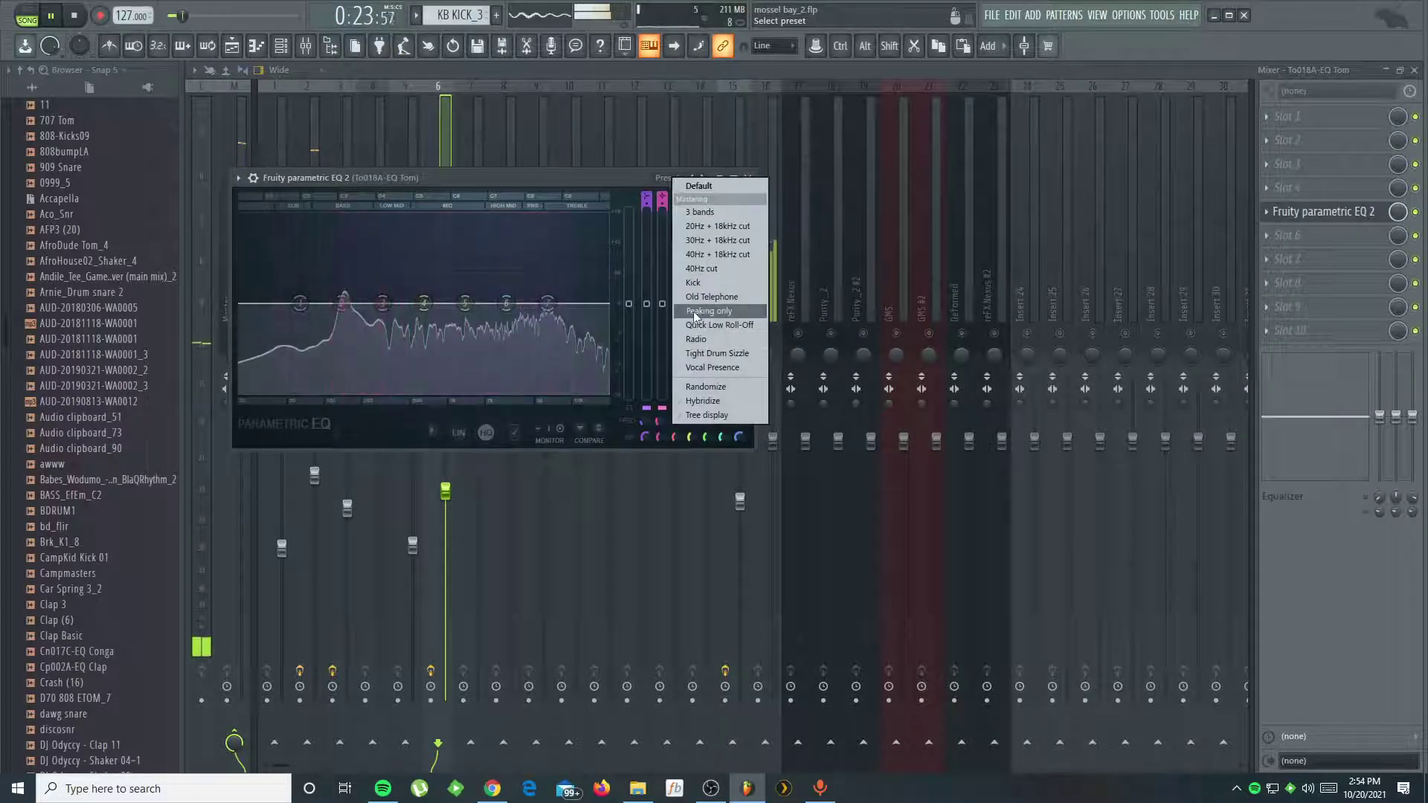
click(704, 290)
click(703, 484)
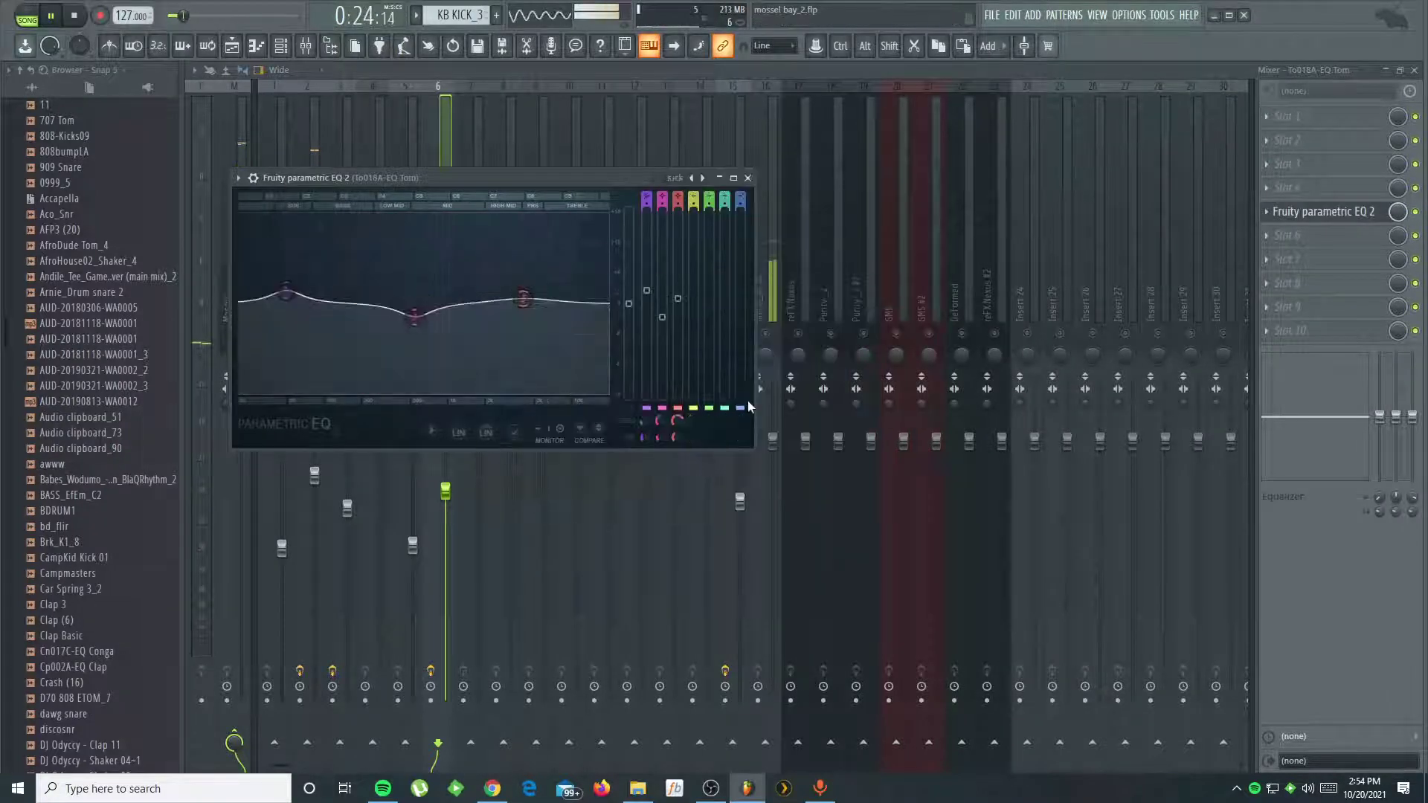
click(748, 177)
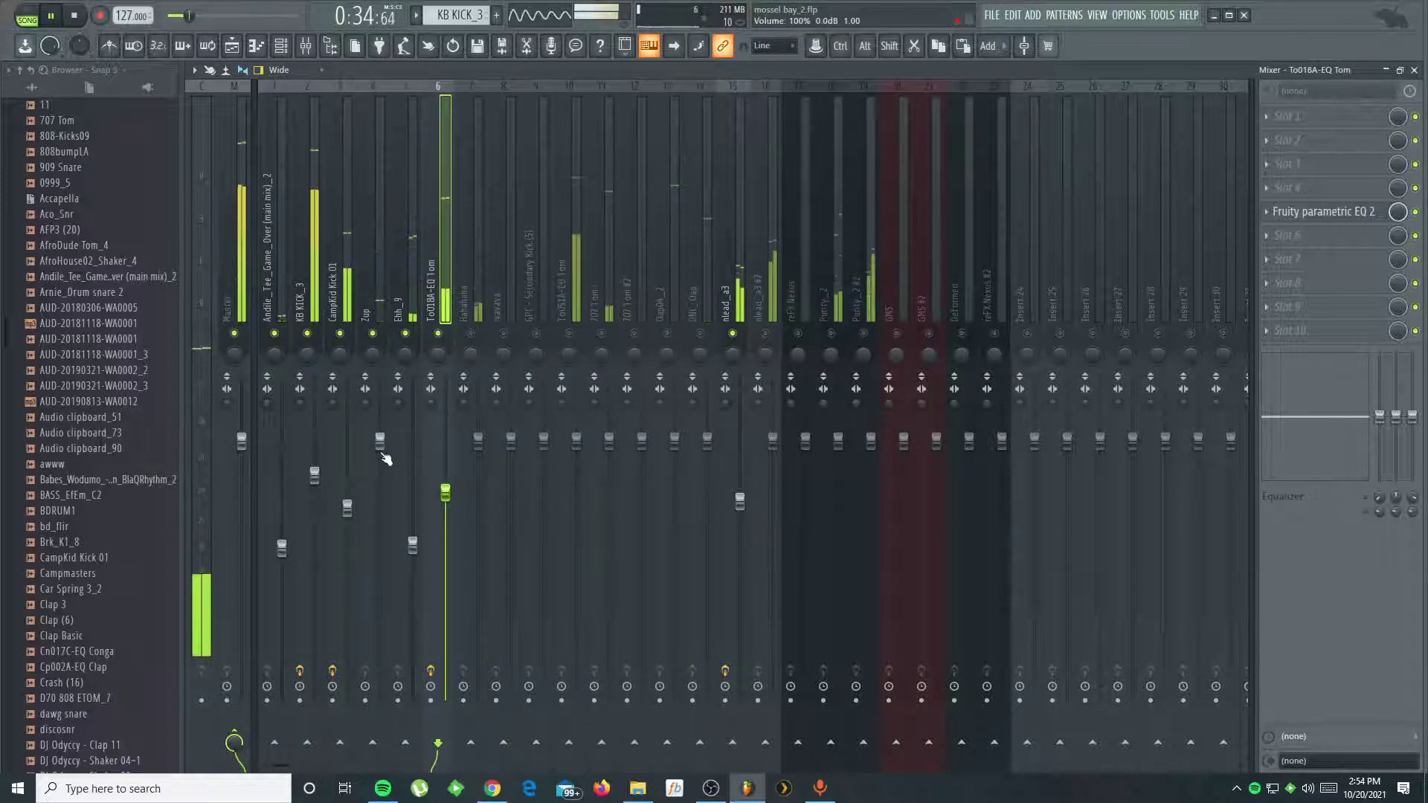
- Unmute mixer track 4 and lower its volume, and raise CampKid Kick 01 to slightly above 84%
drag(380, 446, 347, 485)
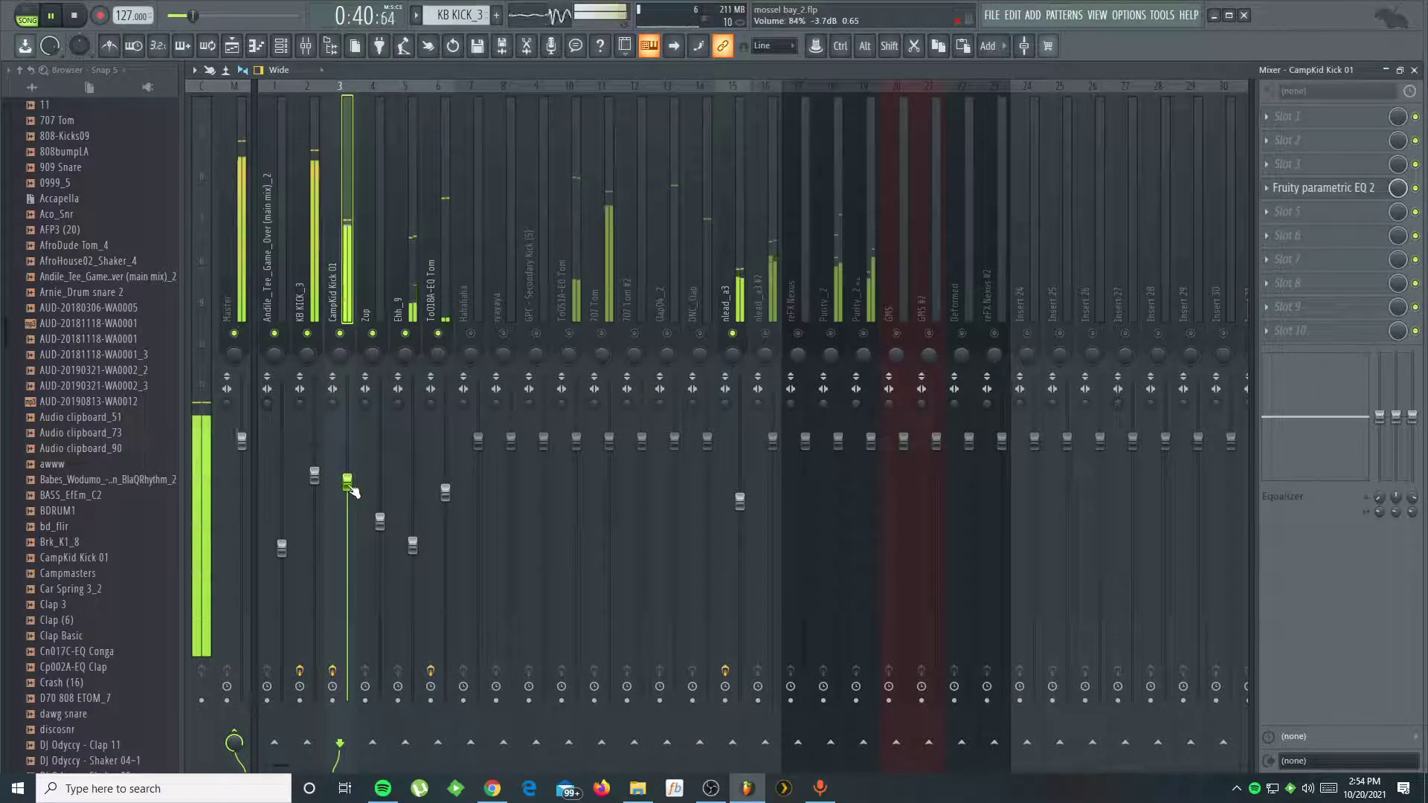
drag(349, 486, 348, 480)
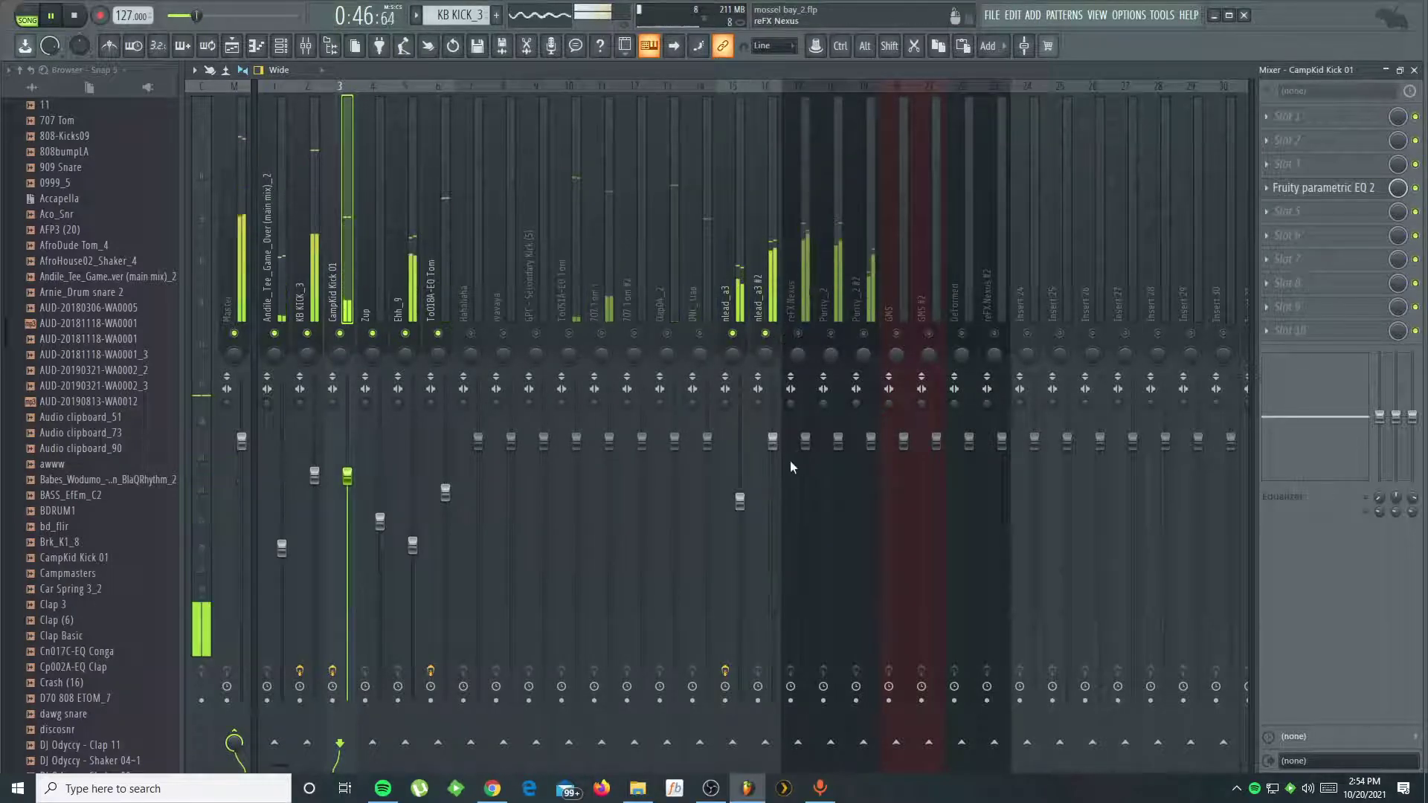
- Lower the volumes of nlead_a3 and nlead_a3 #2, and add Fruity Parametric EQ 2 in slot 4 of nlead_a3 #2
drag(773, 441, 743, 531)
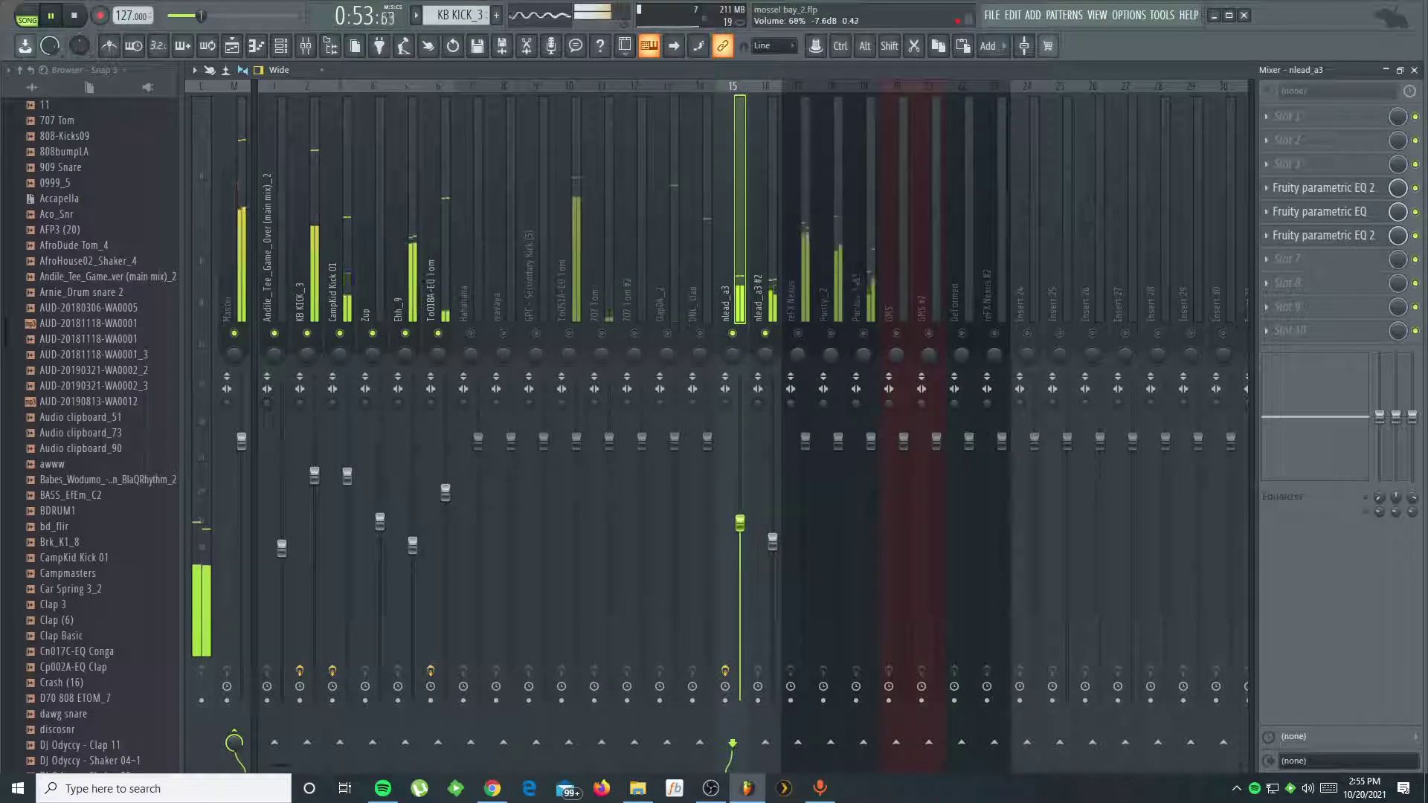
click(779, 286)
click(1269, 194)
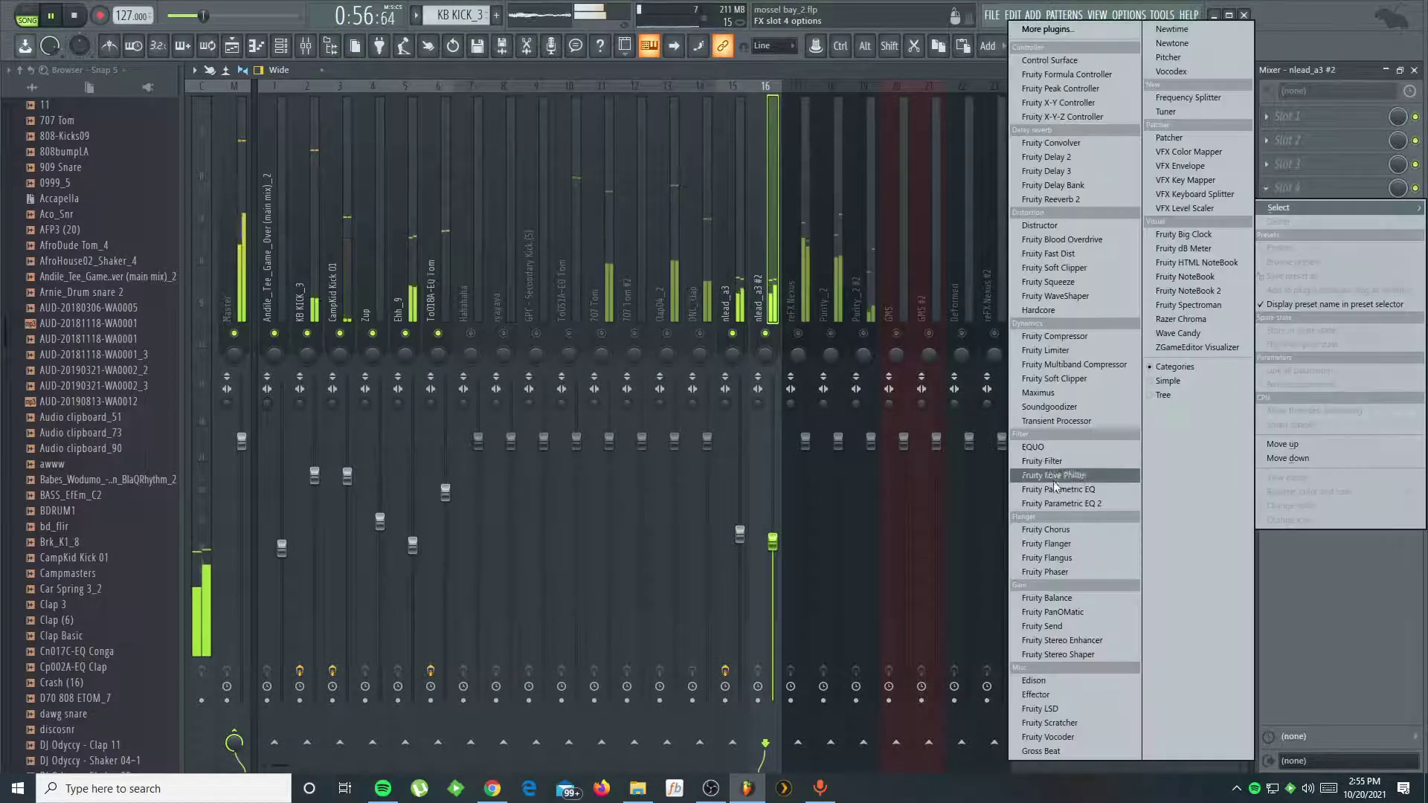
click(1071, 504)
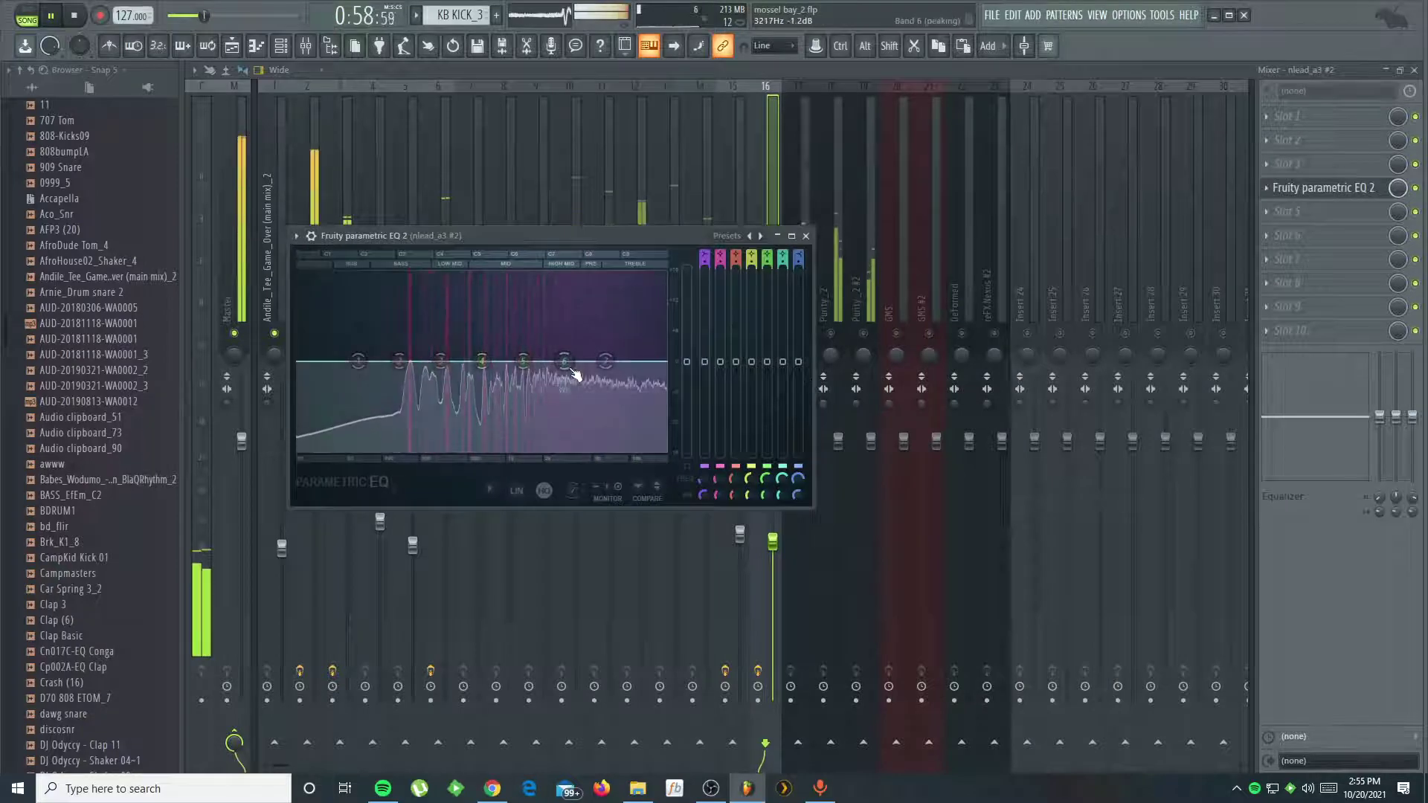
- Boost band 6 of the slot 4 EQ by about 5 dB around 3 kHz and replay the song from the start
drag(565, 362, 576, 335)
click(168, 16)
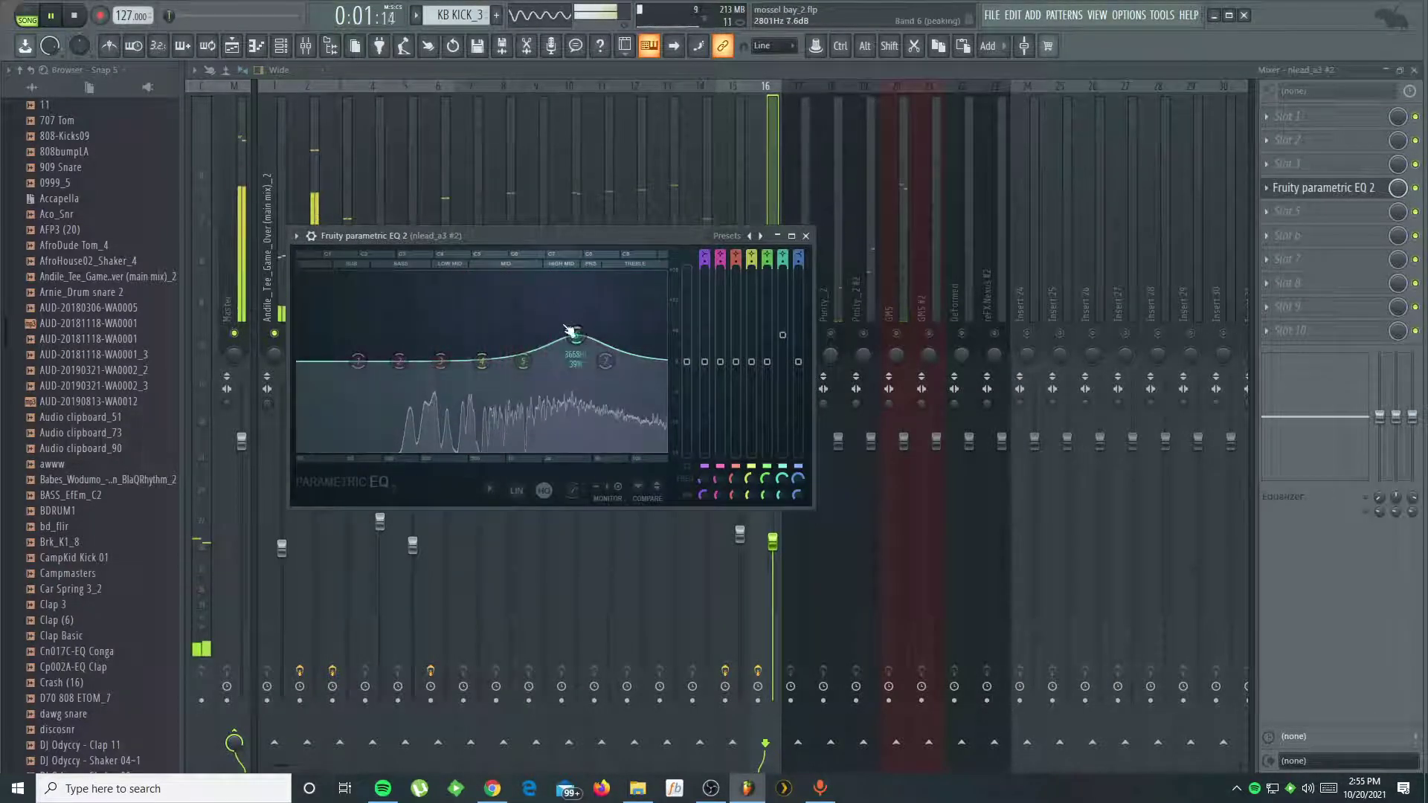
click(806, 236)
- Add a second Fruity Parametric EQ 2 in slot 5 of nlead_a3 #2 and cut its lowest and highest frequencies with bands 1 and 7
click(1288, 211)
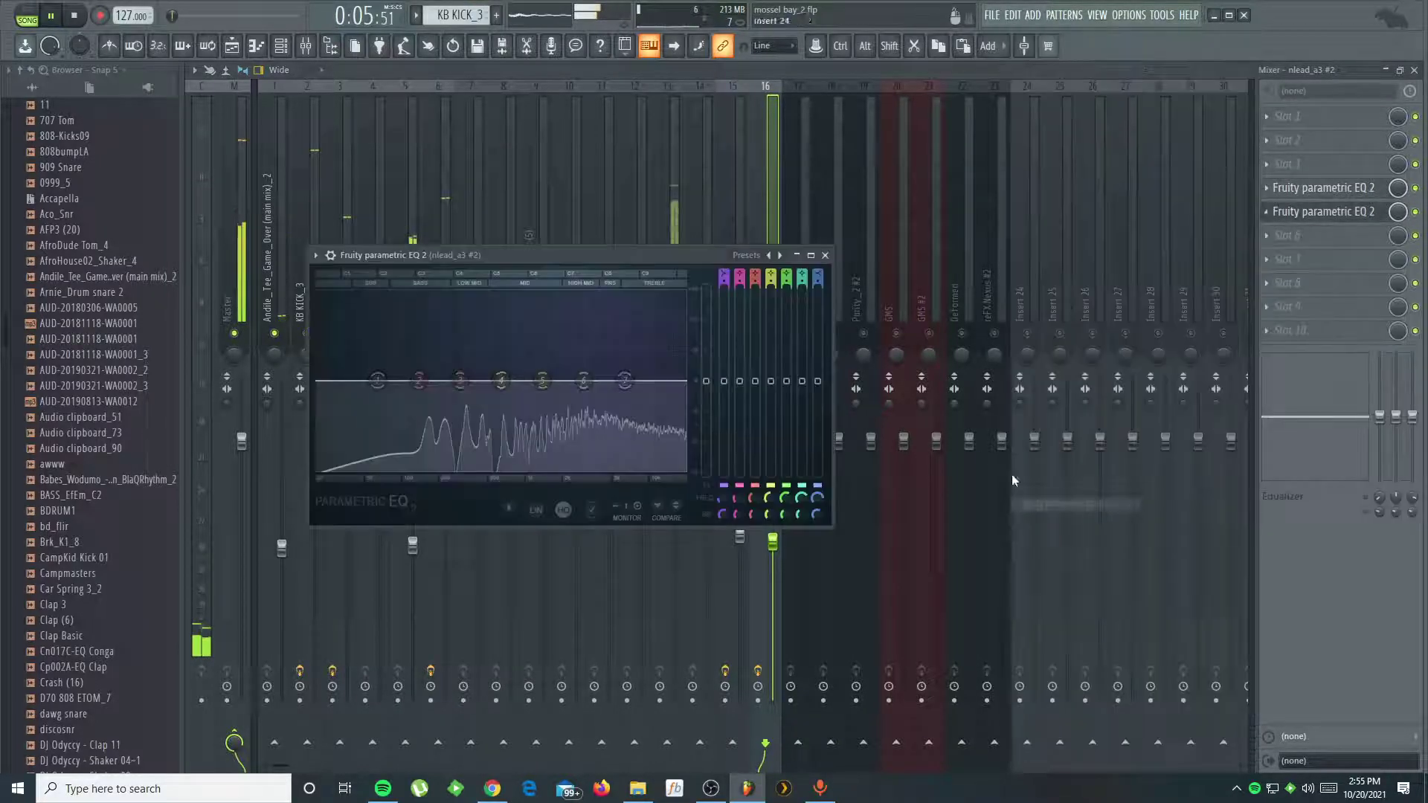
click(1075, 505)
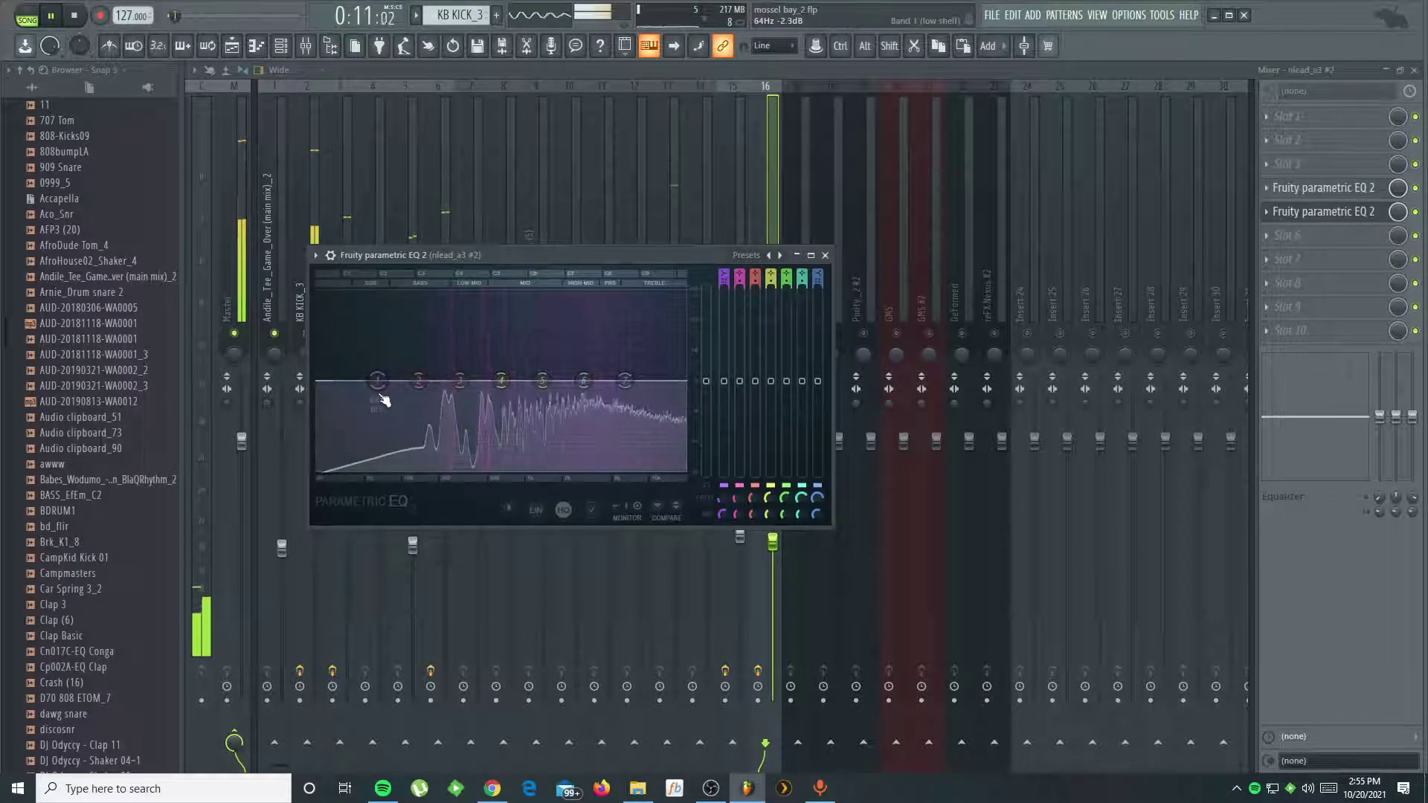
drag(625, 380, 616, 467)
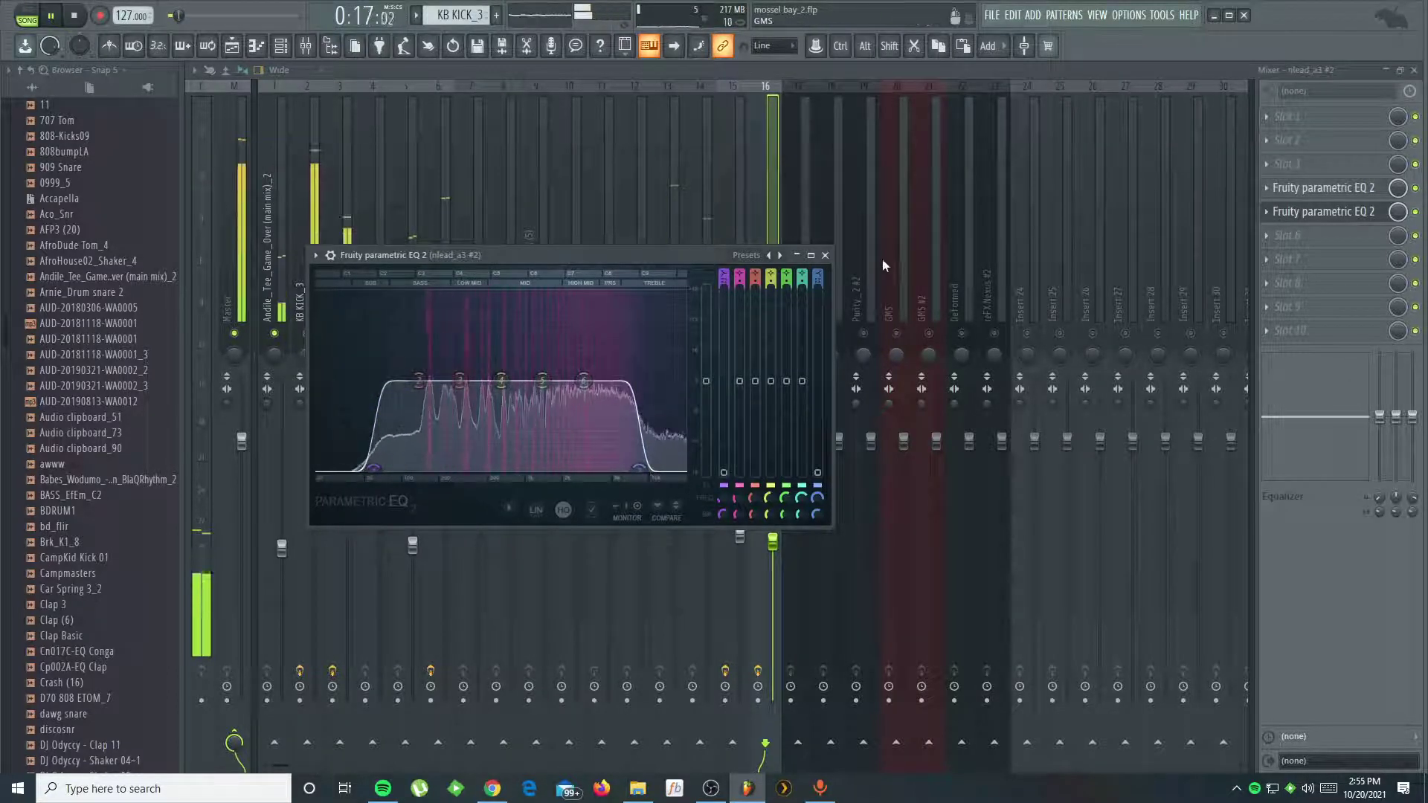
- Boost band 6 around 3 kHz, soften band 7 to a high-shelf cut of about 7 dB, and raise nlead_a3 #2 to about 65%
drag(581, 371, 584, 362)
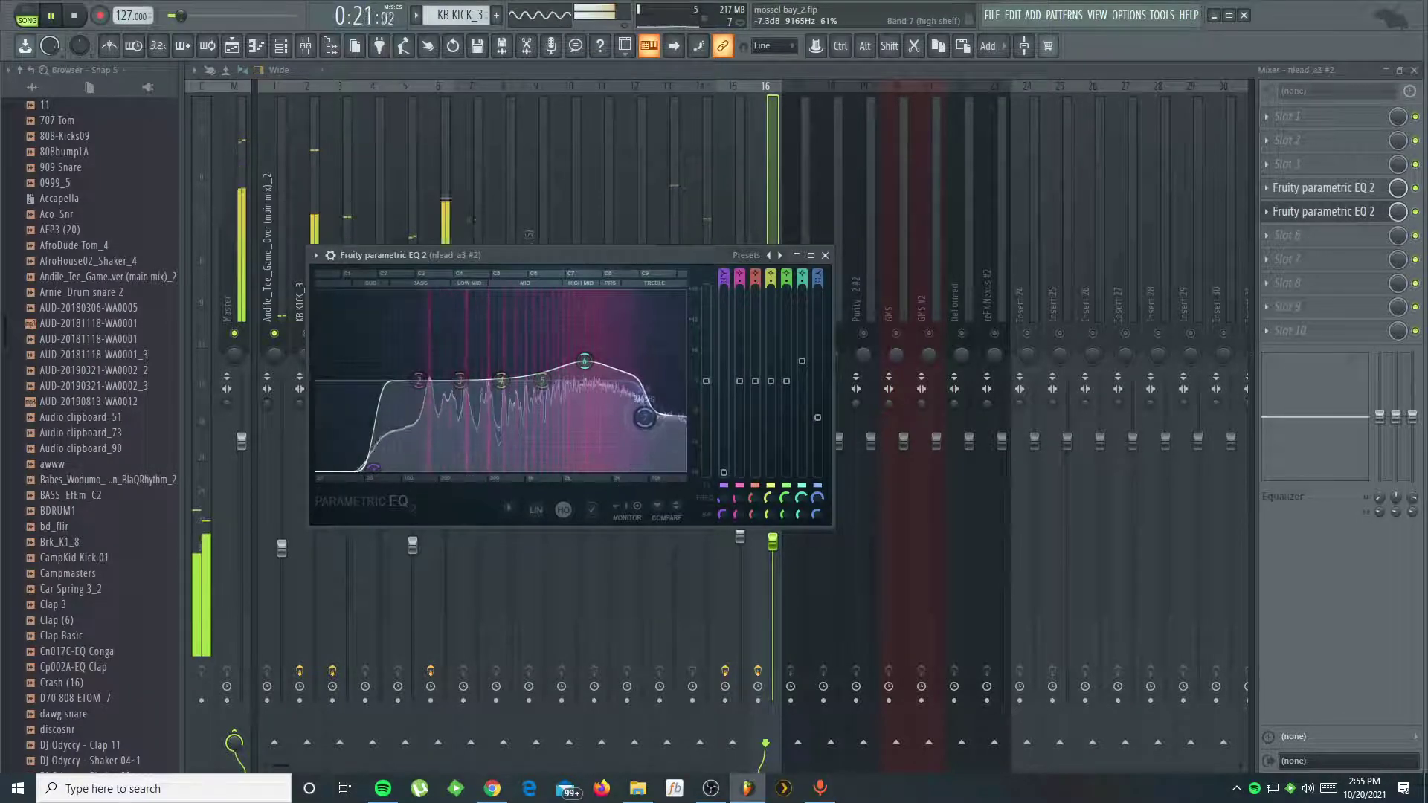
drag(644, 417, 646, 413)
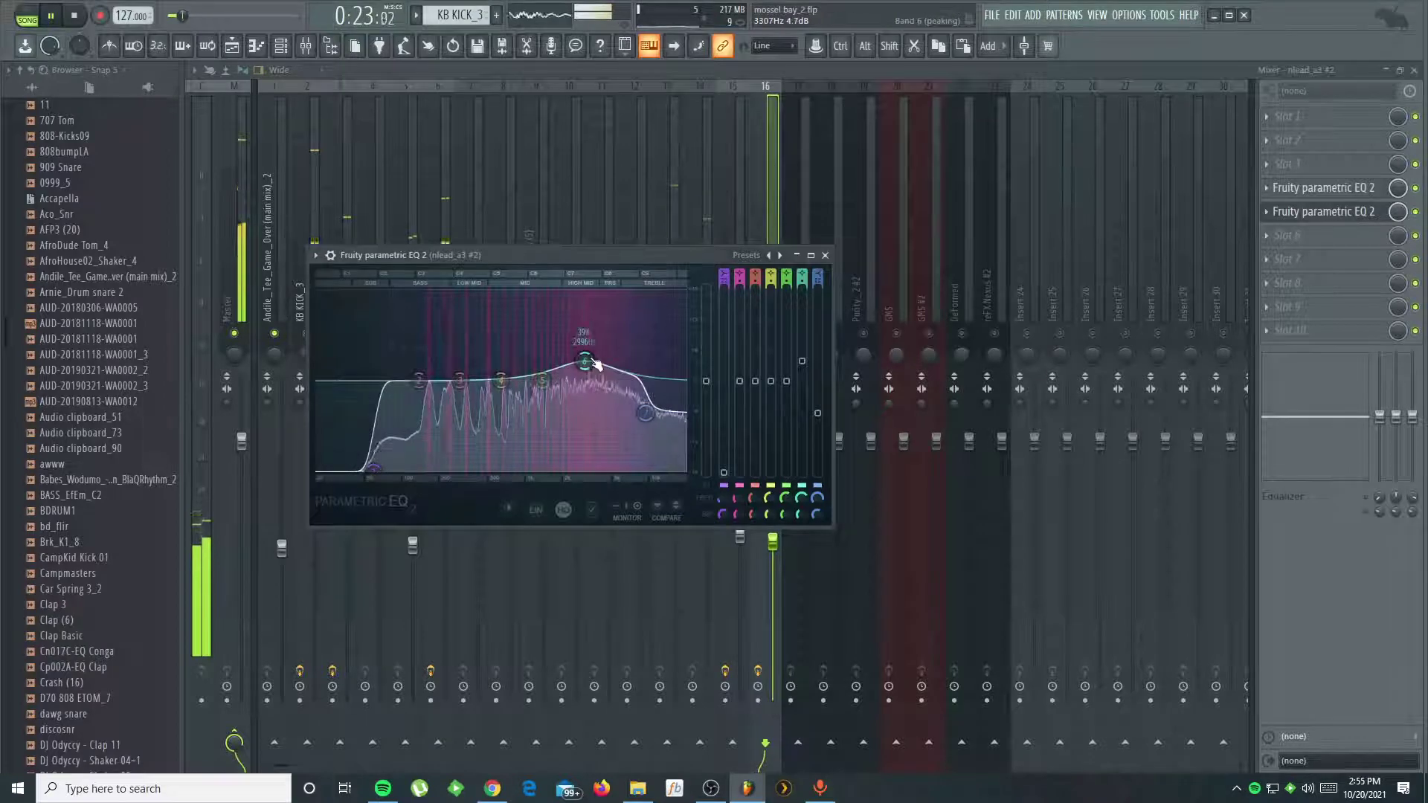
click(825, 256)
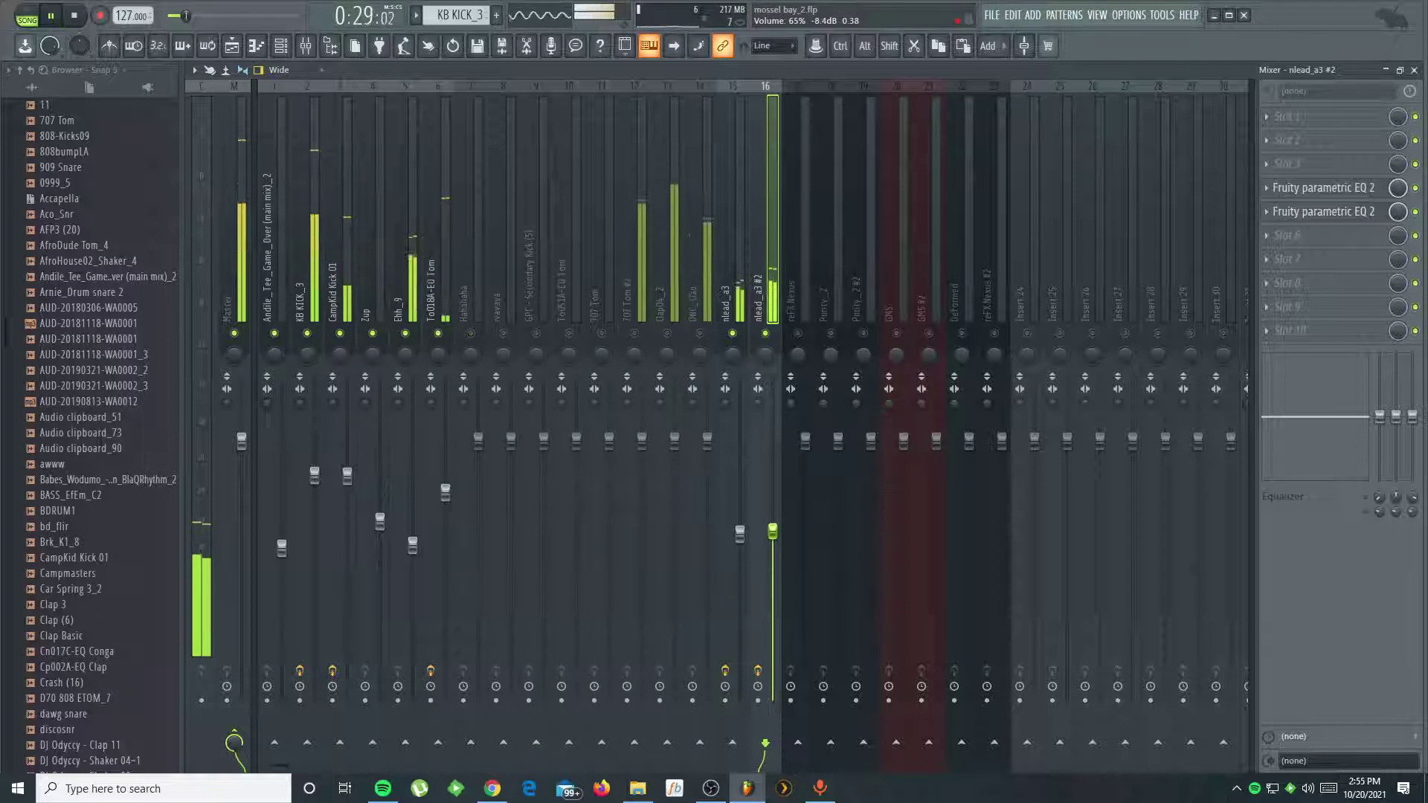
- Unmute DNC_Clap and Clap04_2, giving Clap04_2 a Fruity Parametric EQ 2 with the Kick preset in slot 6 and about 75% volume
click(700, 334)
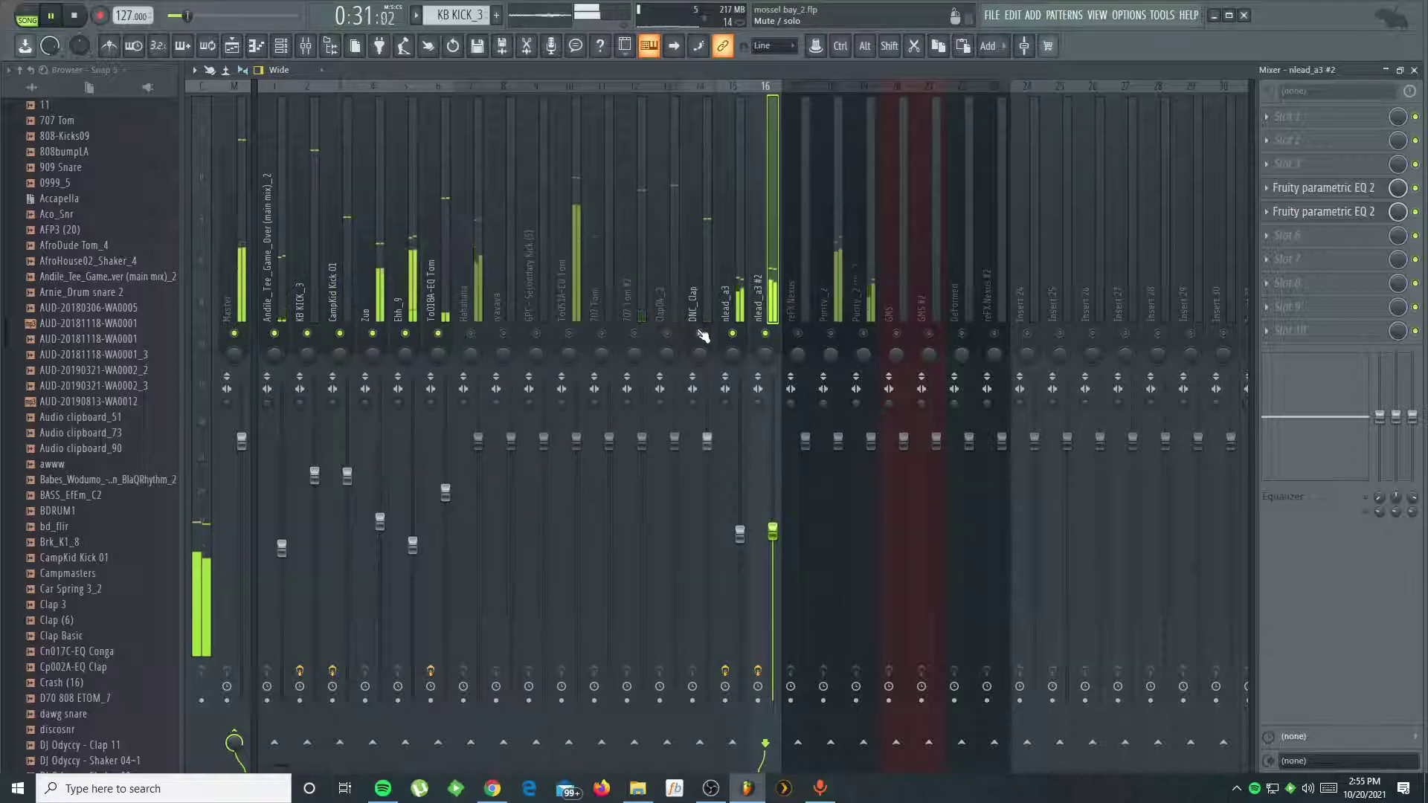
click(669, 333)
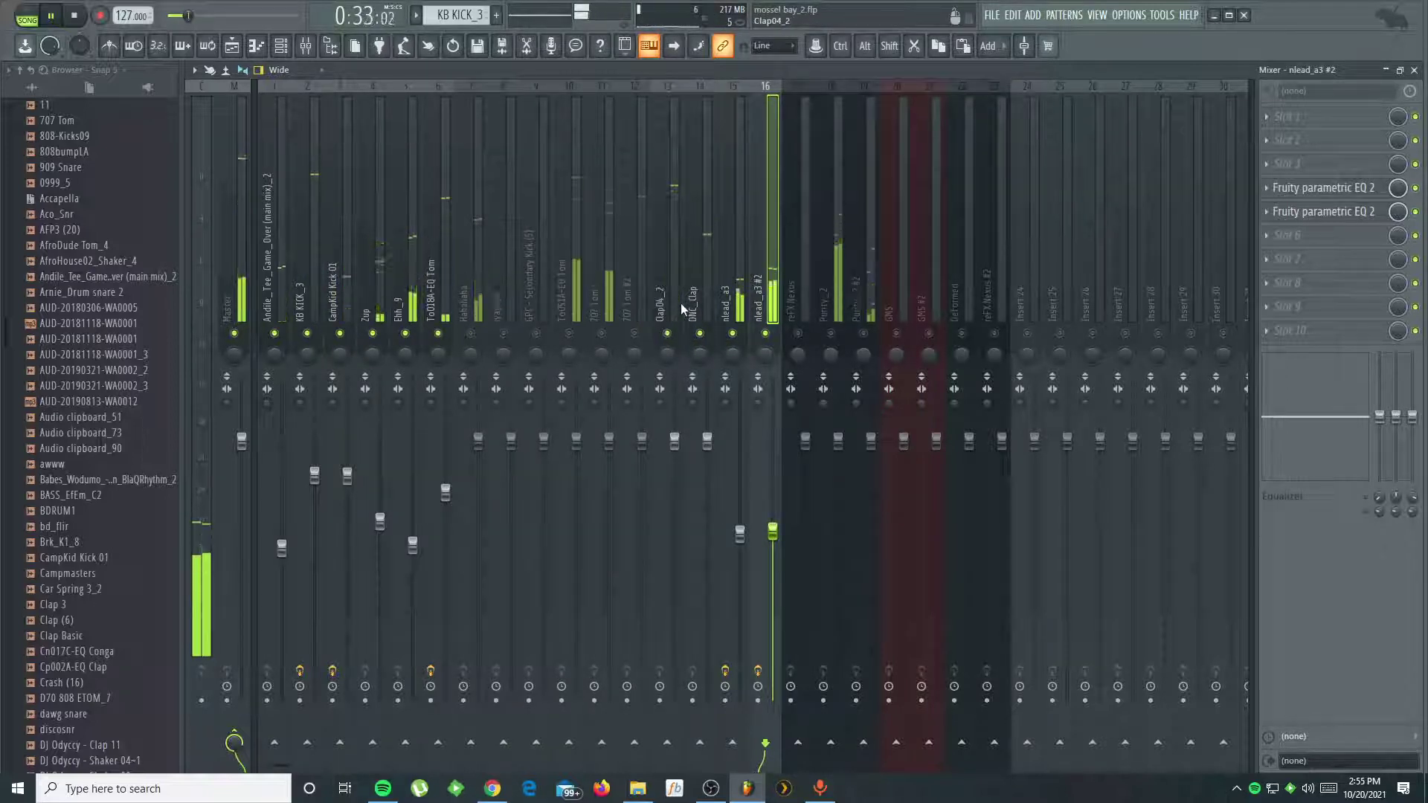
click(673, 309)
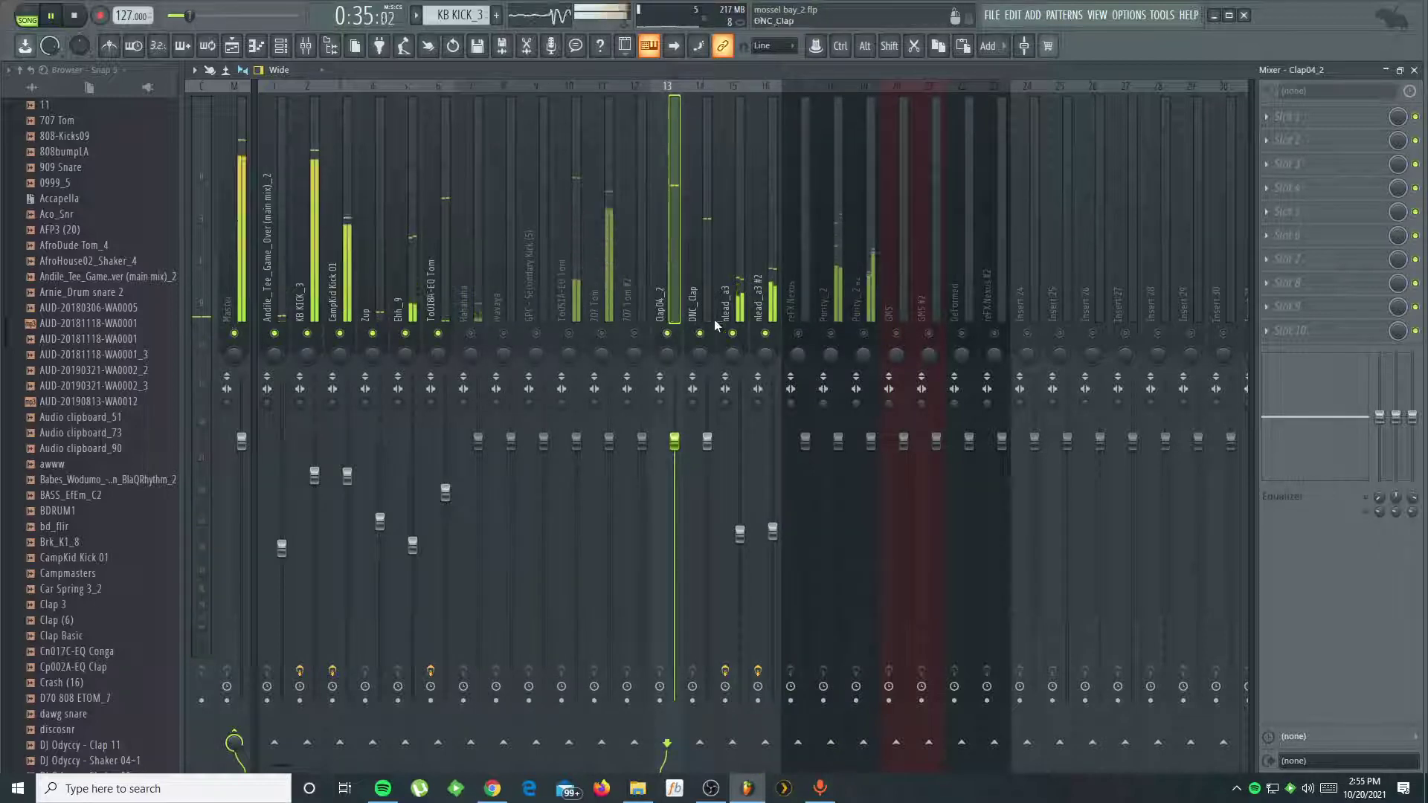
click(1285, 236)
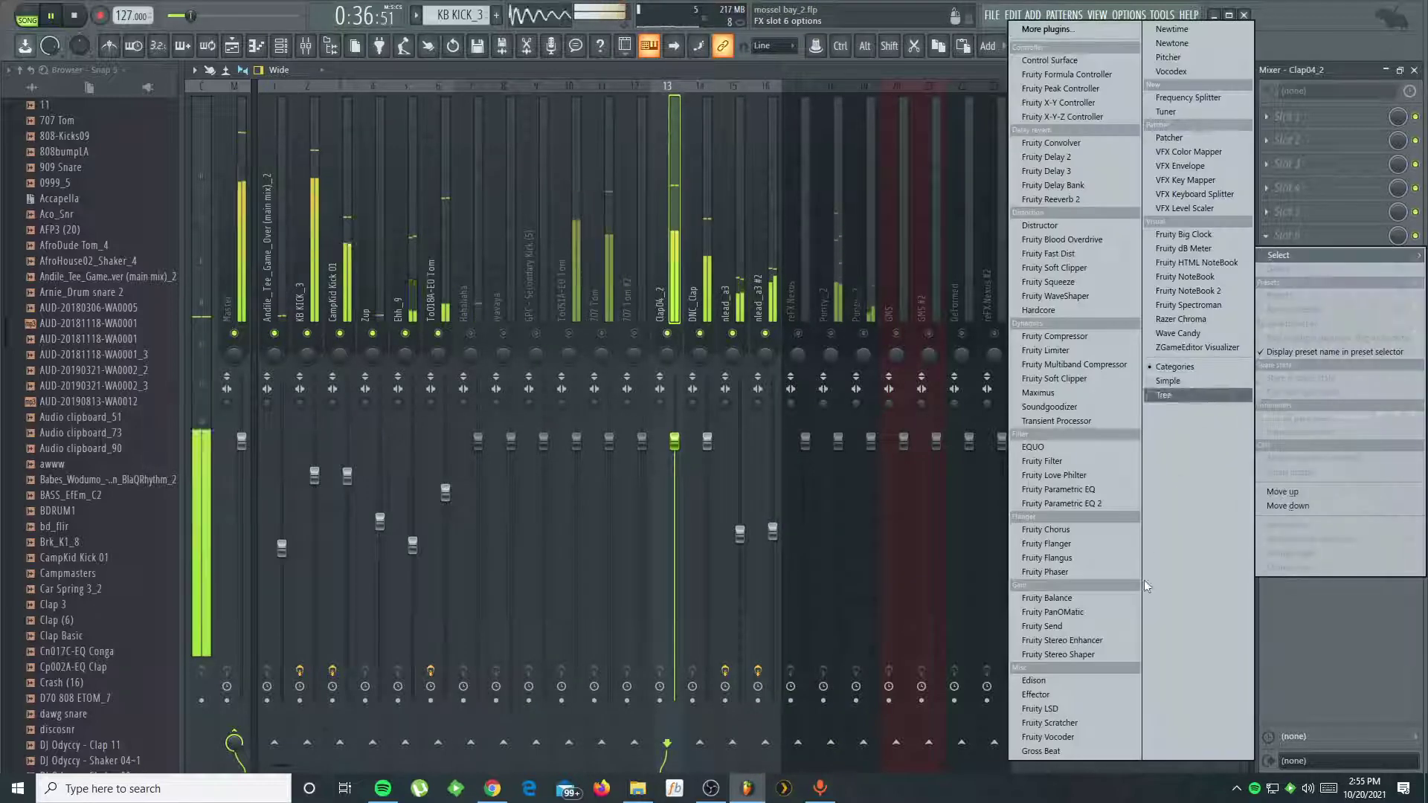
click(1093, 504)
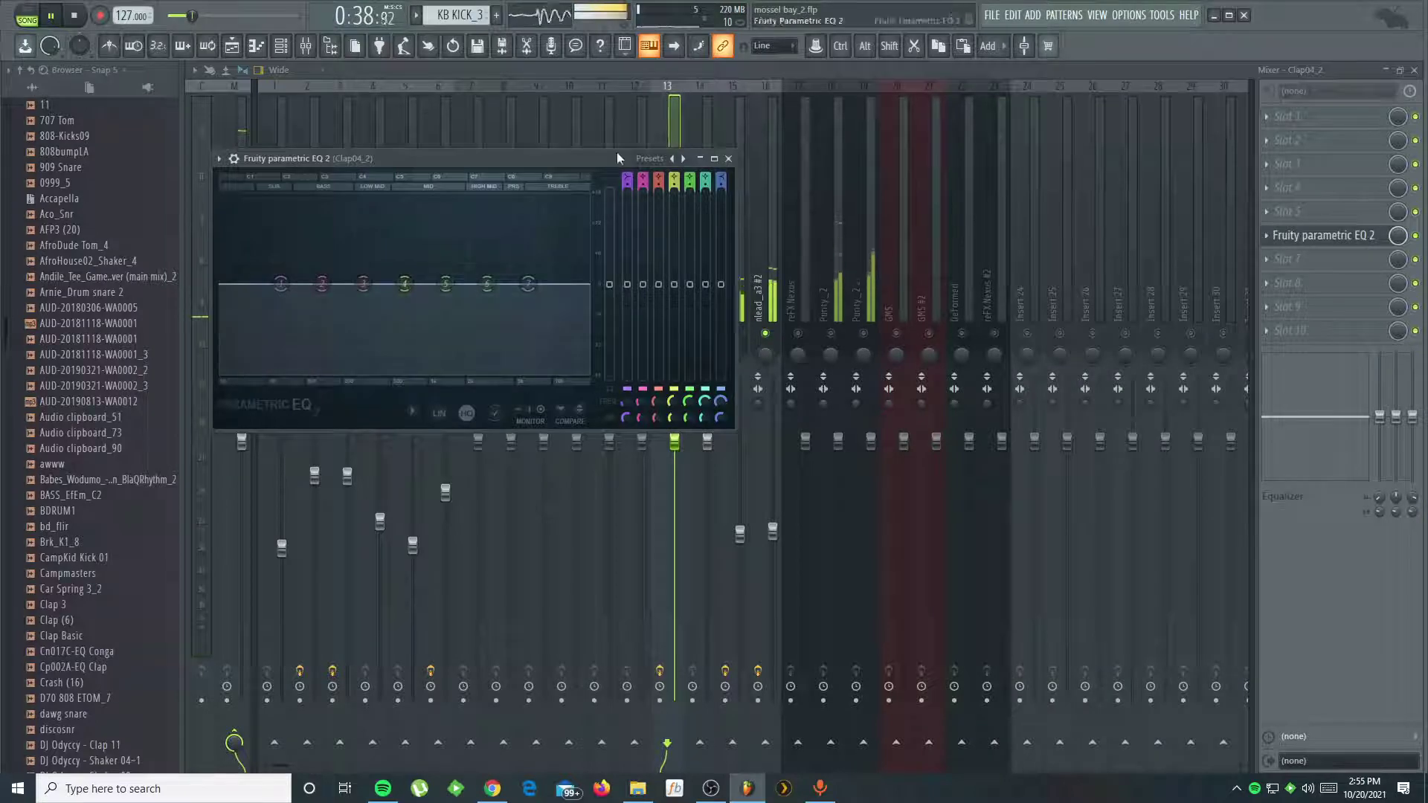
click(651, 161)
click(680, 269)
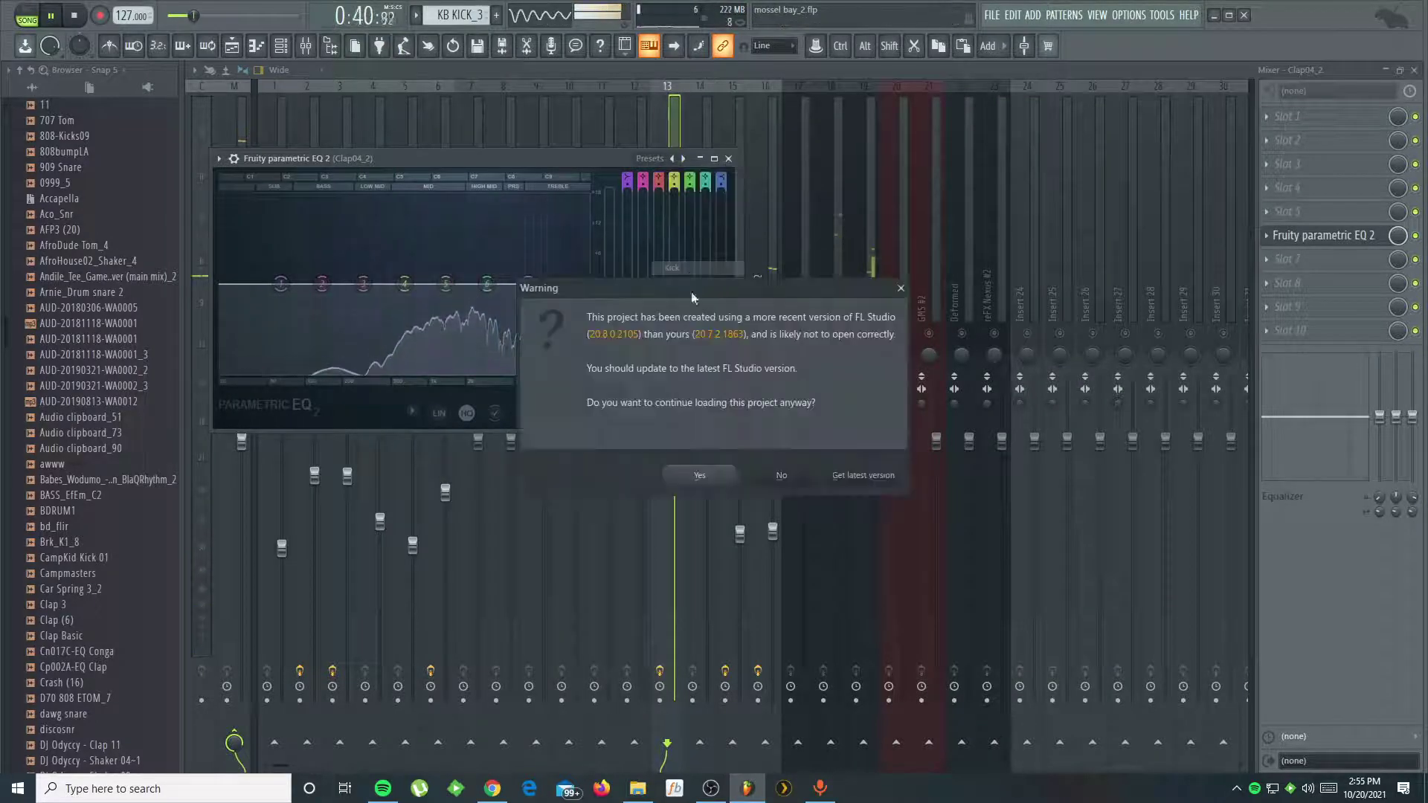
click(732, 480)
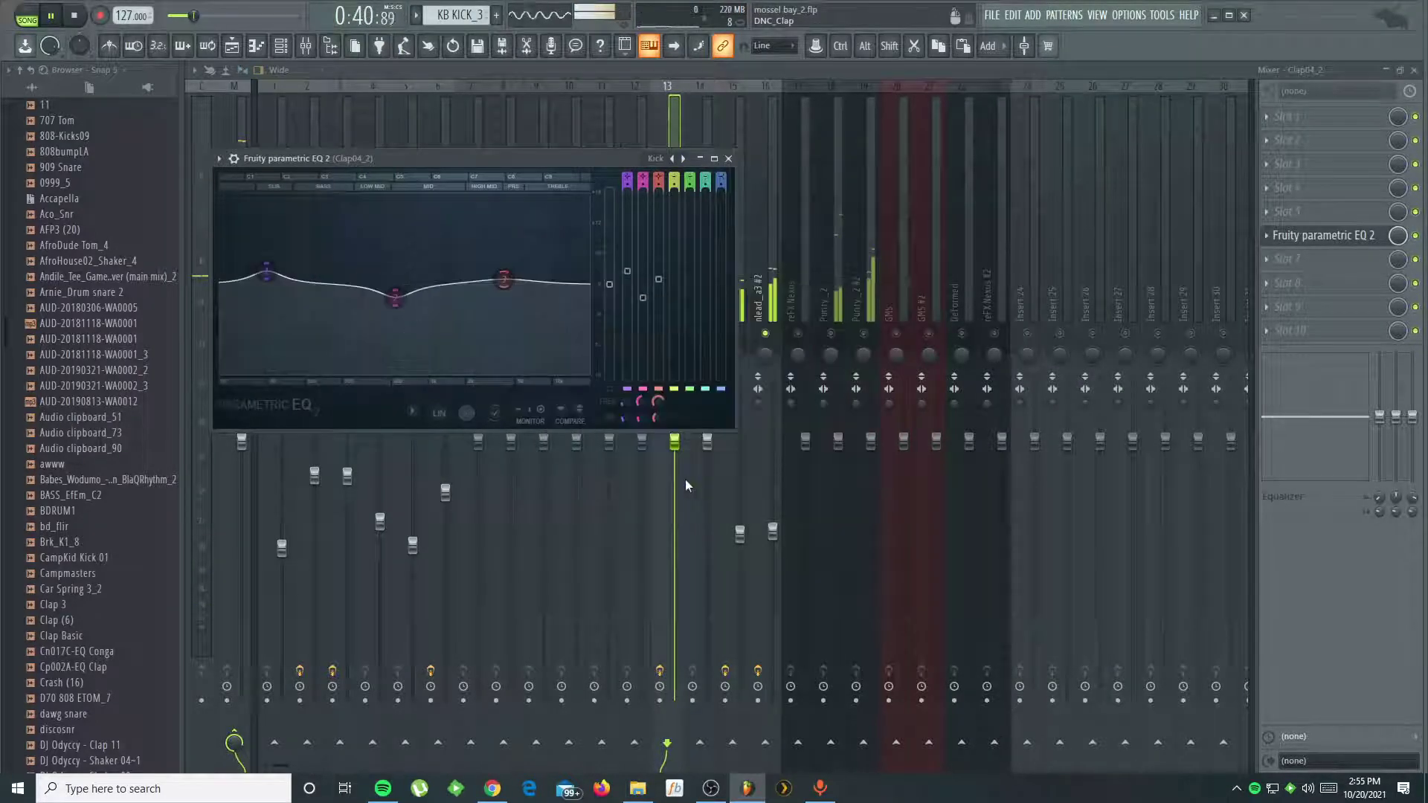
click(728, 158)
drag(674, 441, 674, 504)
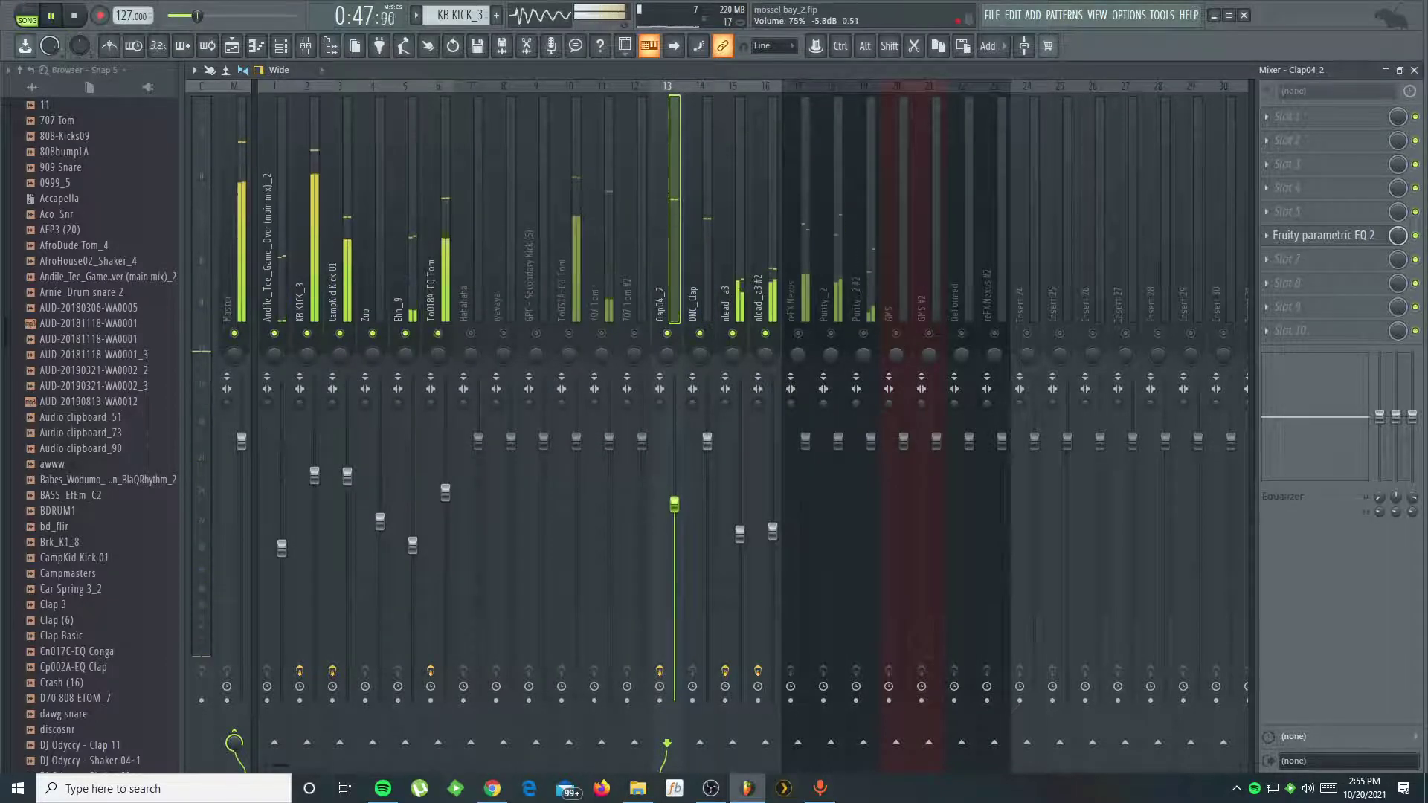
- Lower DNC_Clap to about 75% volume and add Fruity Parametric EQ 2 with the Kick preset in its slot 5
drag(707, 440, 707, 505)
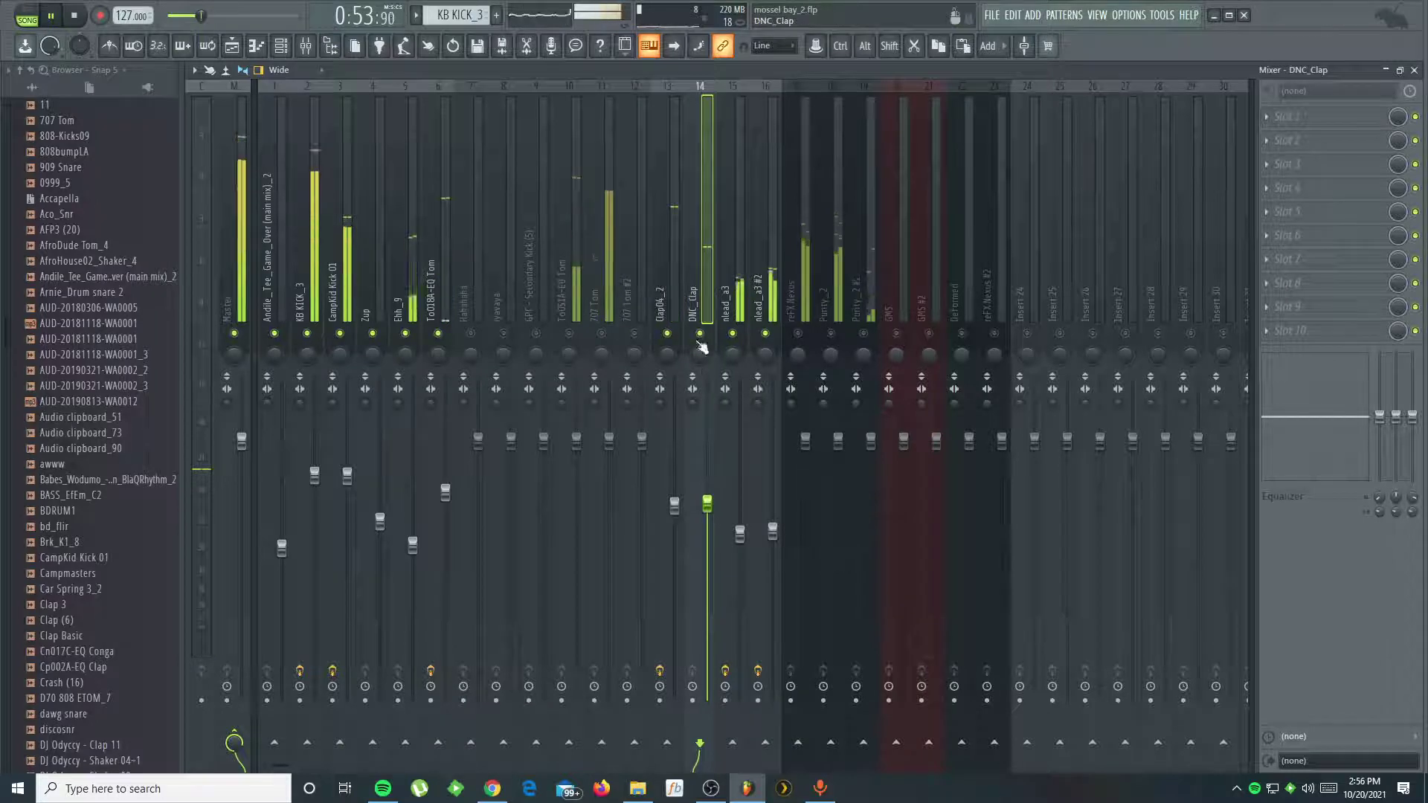
click(1287, 211)
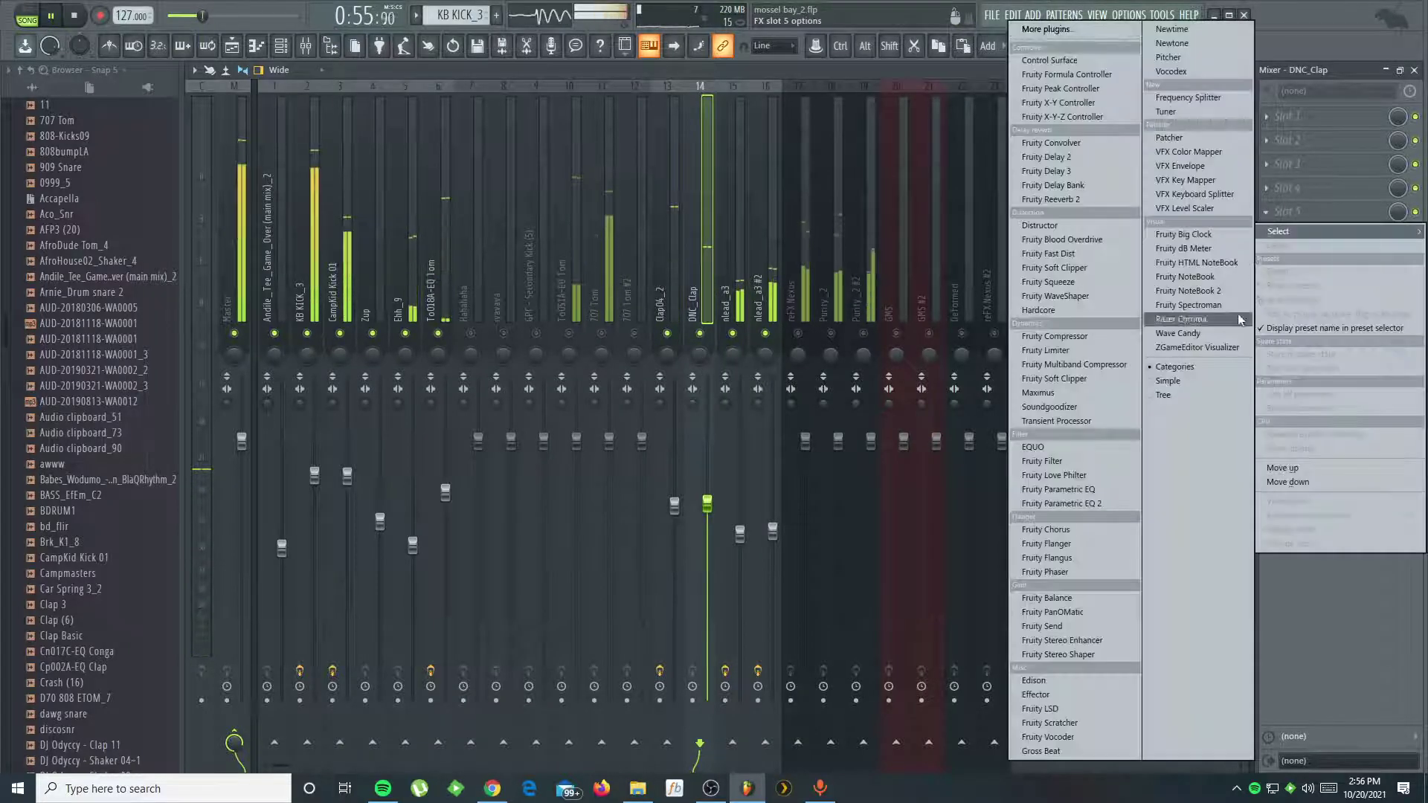
click(1096, 505)
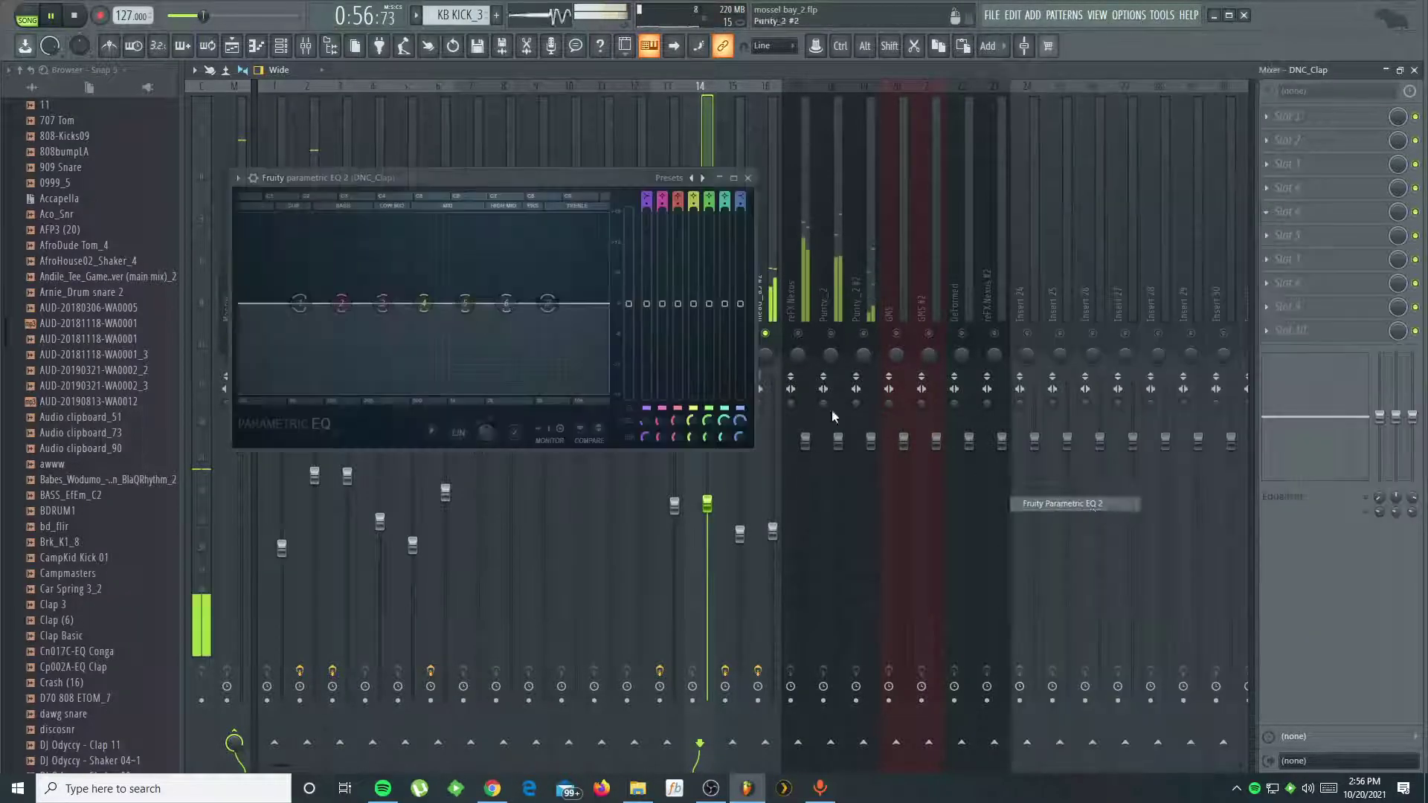
click(677, 179)
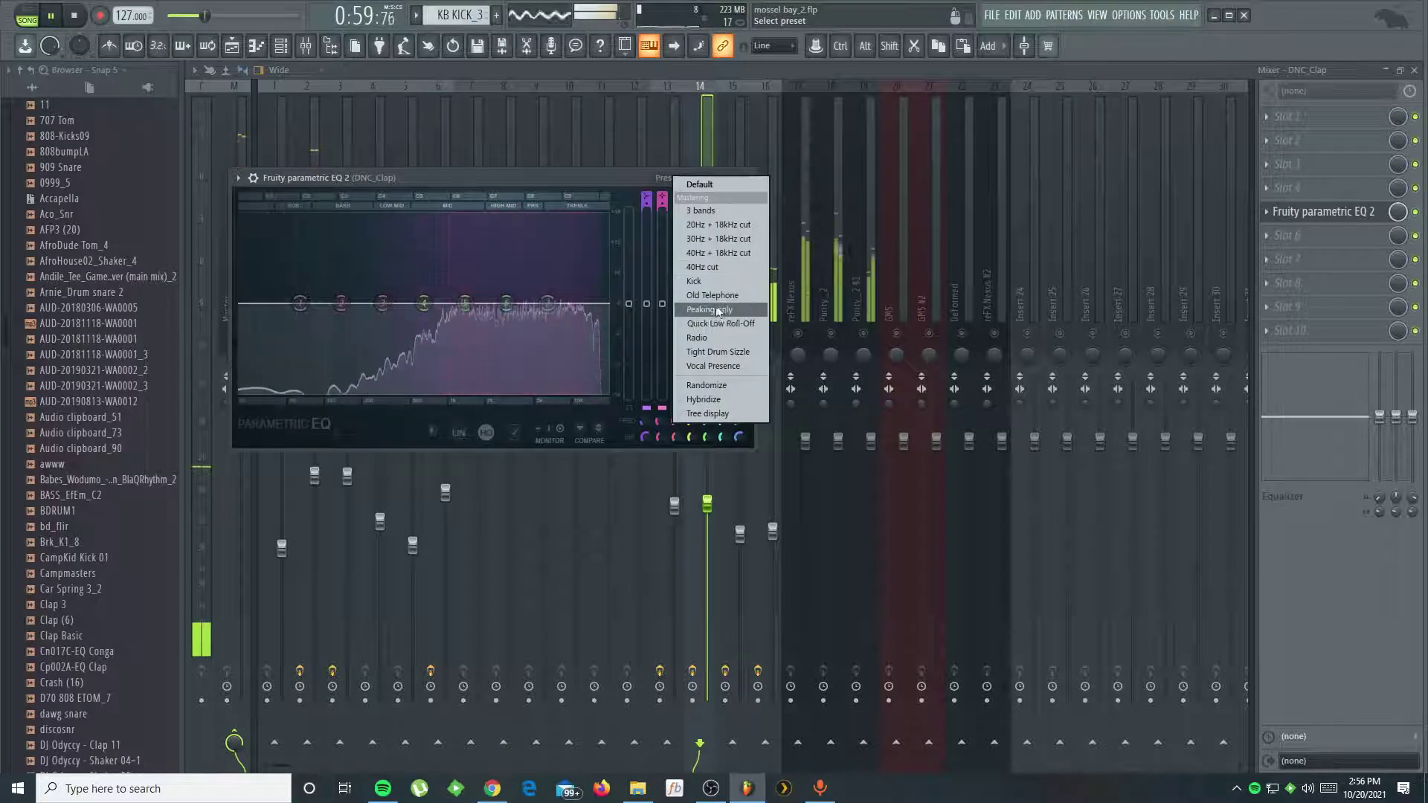
click(711, 279)
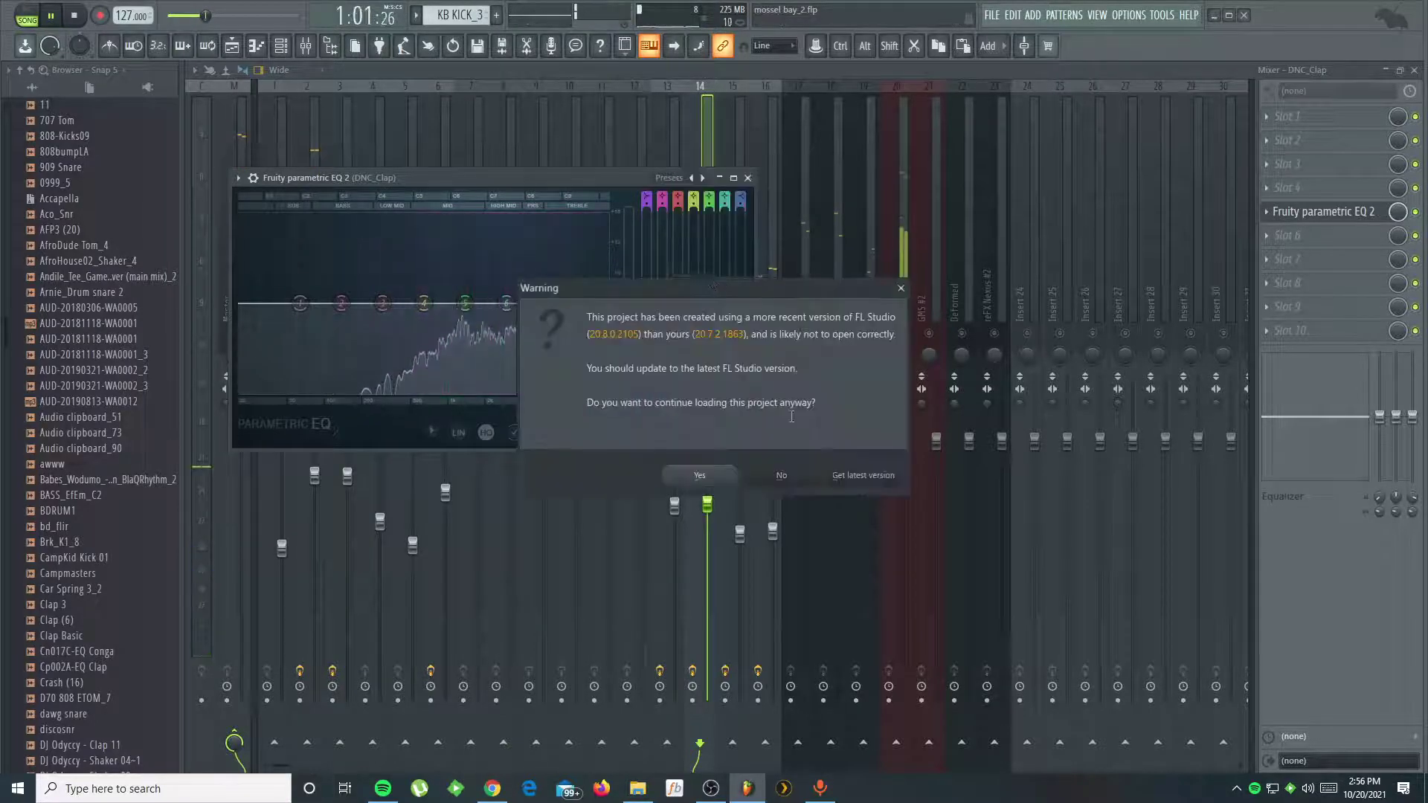
click(699, 476)
click(747, 177)
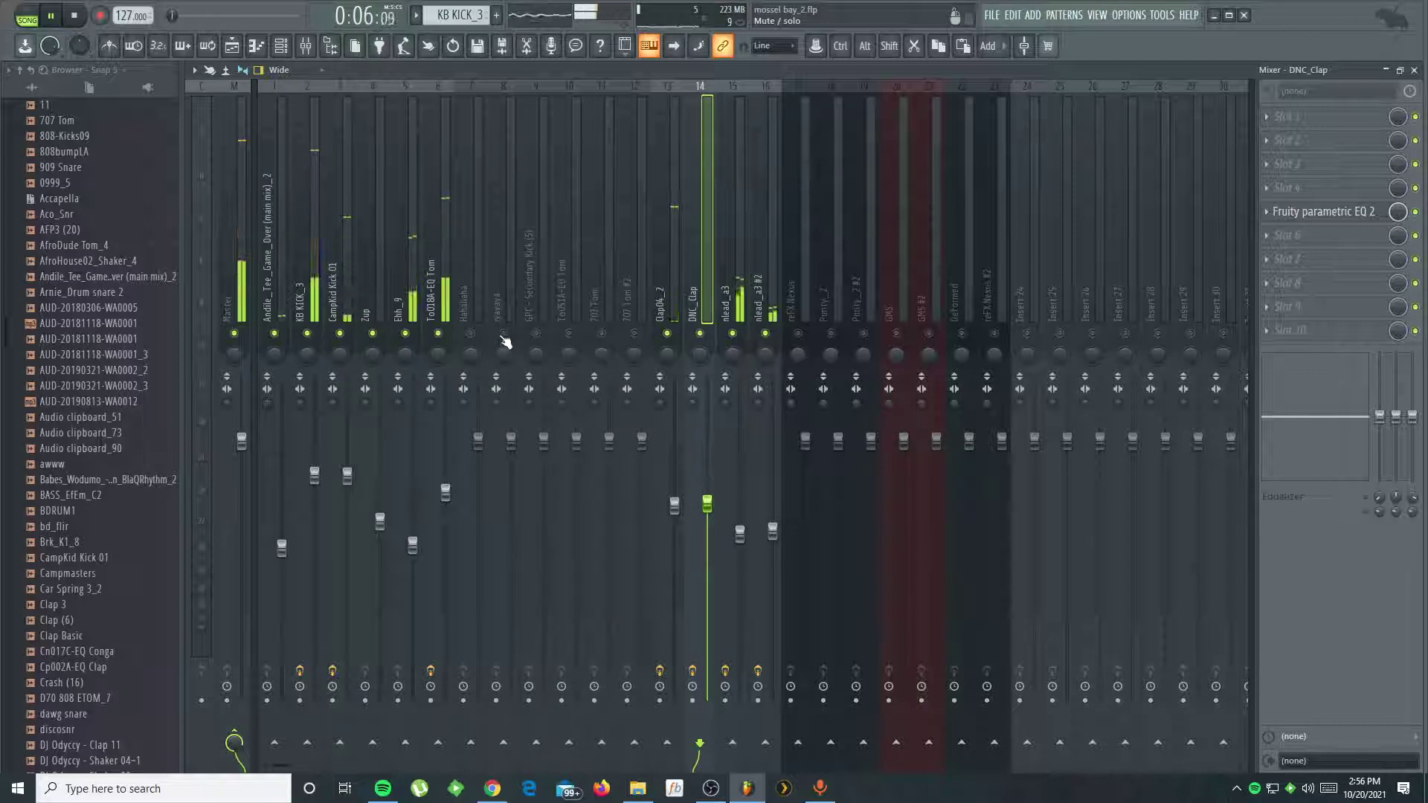
- Fine-tune Clap04_2 and DNC_Clap to about 75%, lower To018A-EQ Tom slightly, and unmute Hahahaha at about 77% volume
click(675, 507)
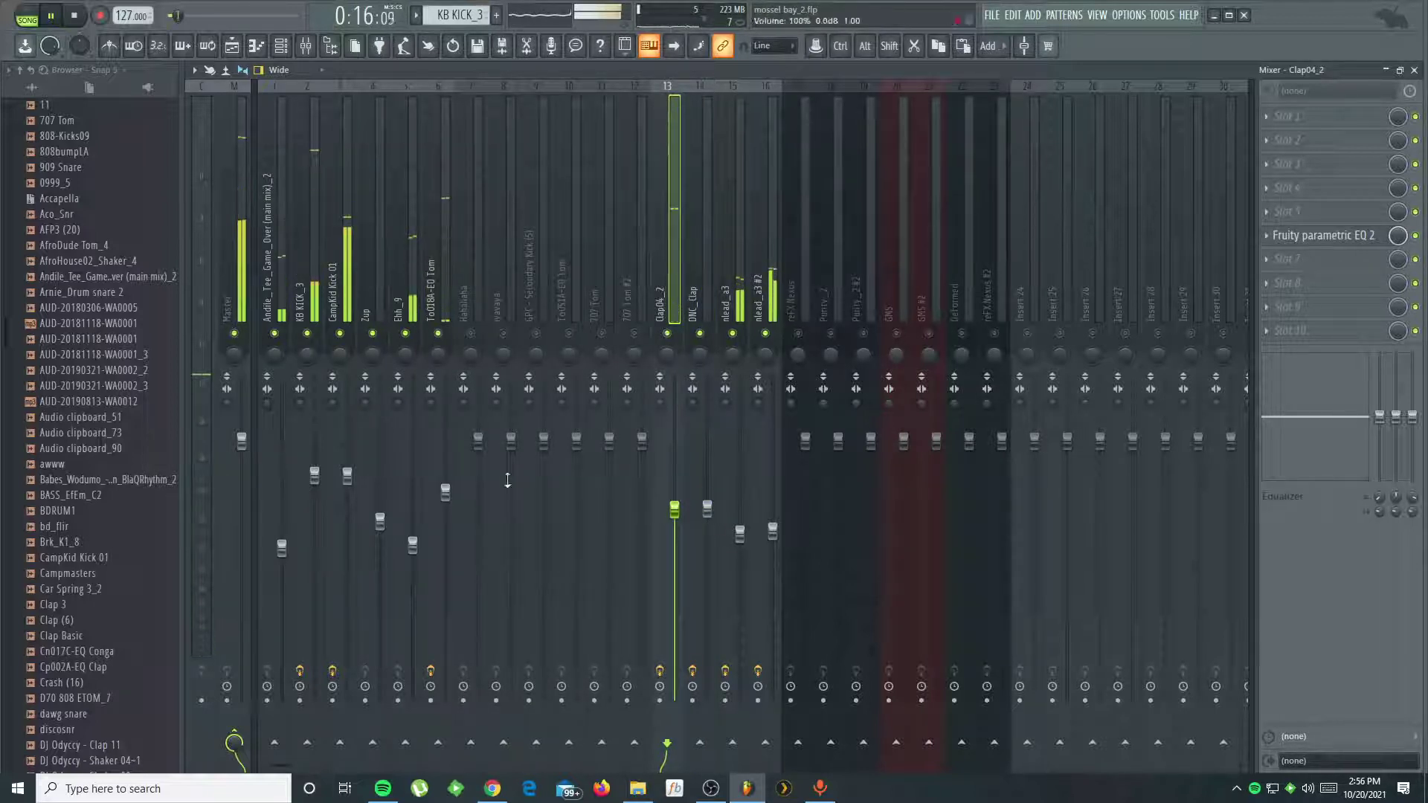
drag(438, 503, 439, 513)
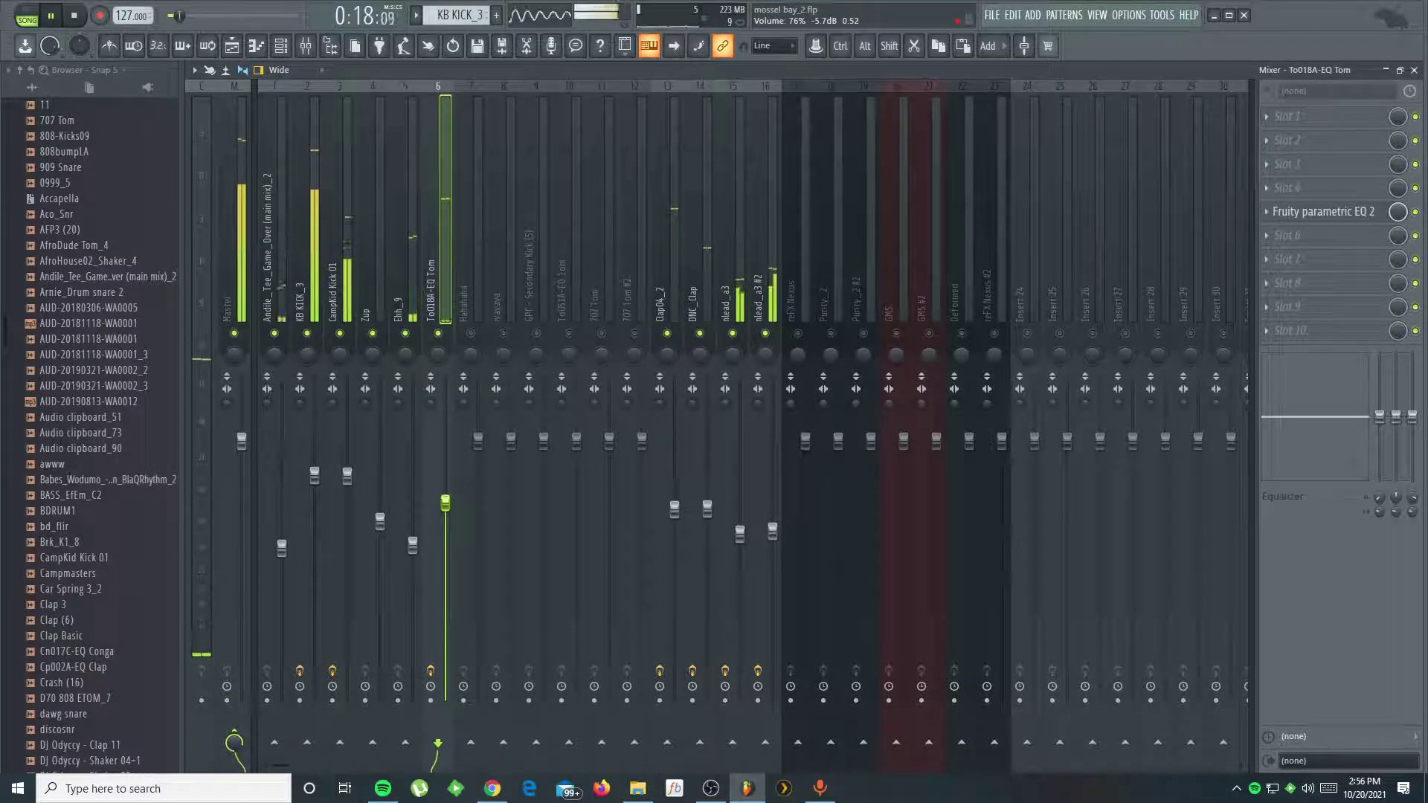
click(674, 509)
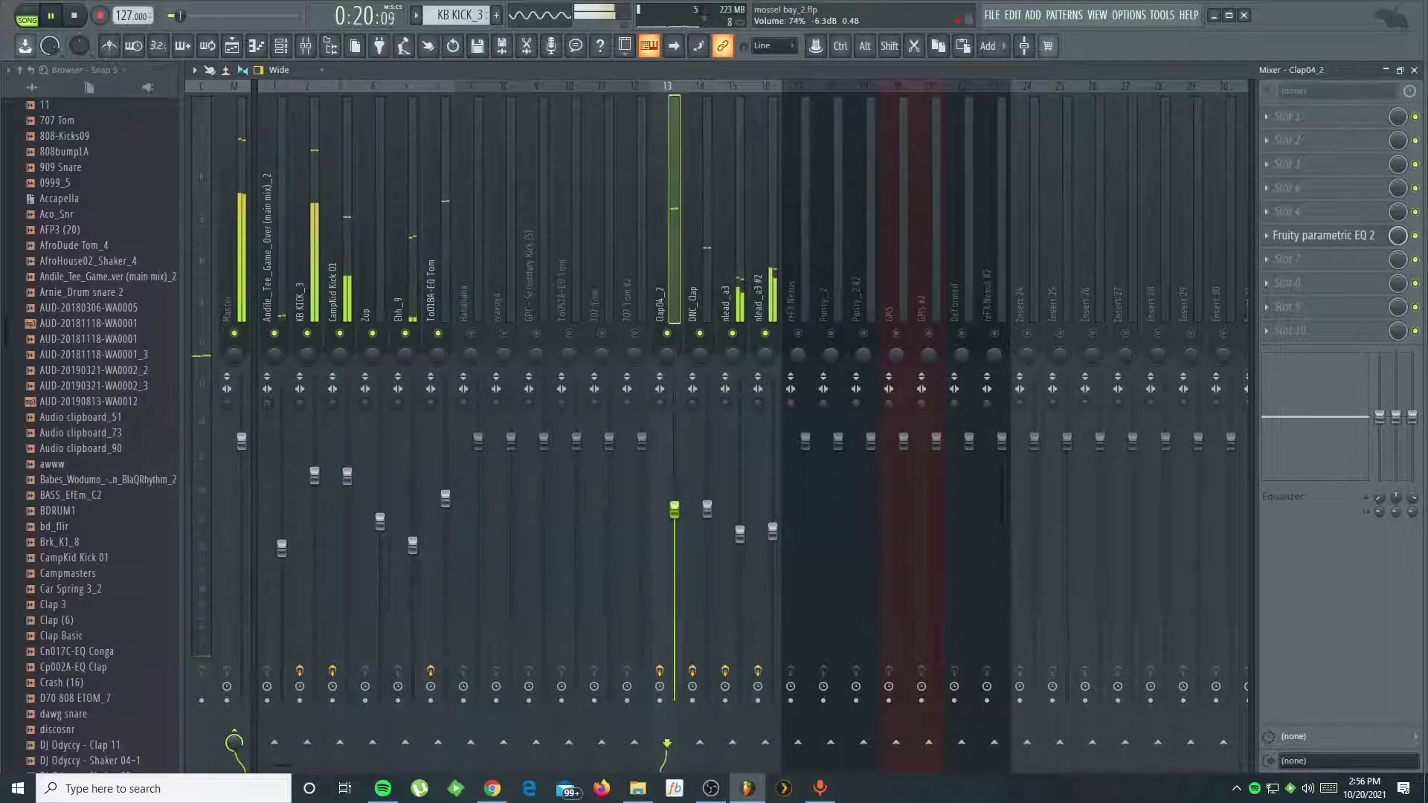
click(707, 509)
drag(707, 509, 707, 502)
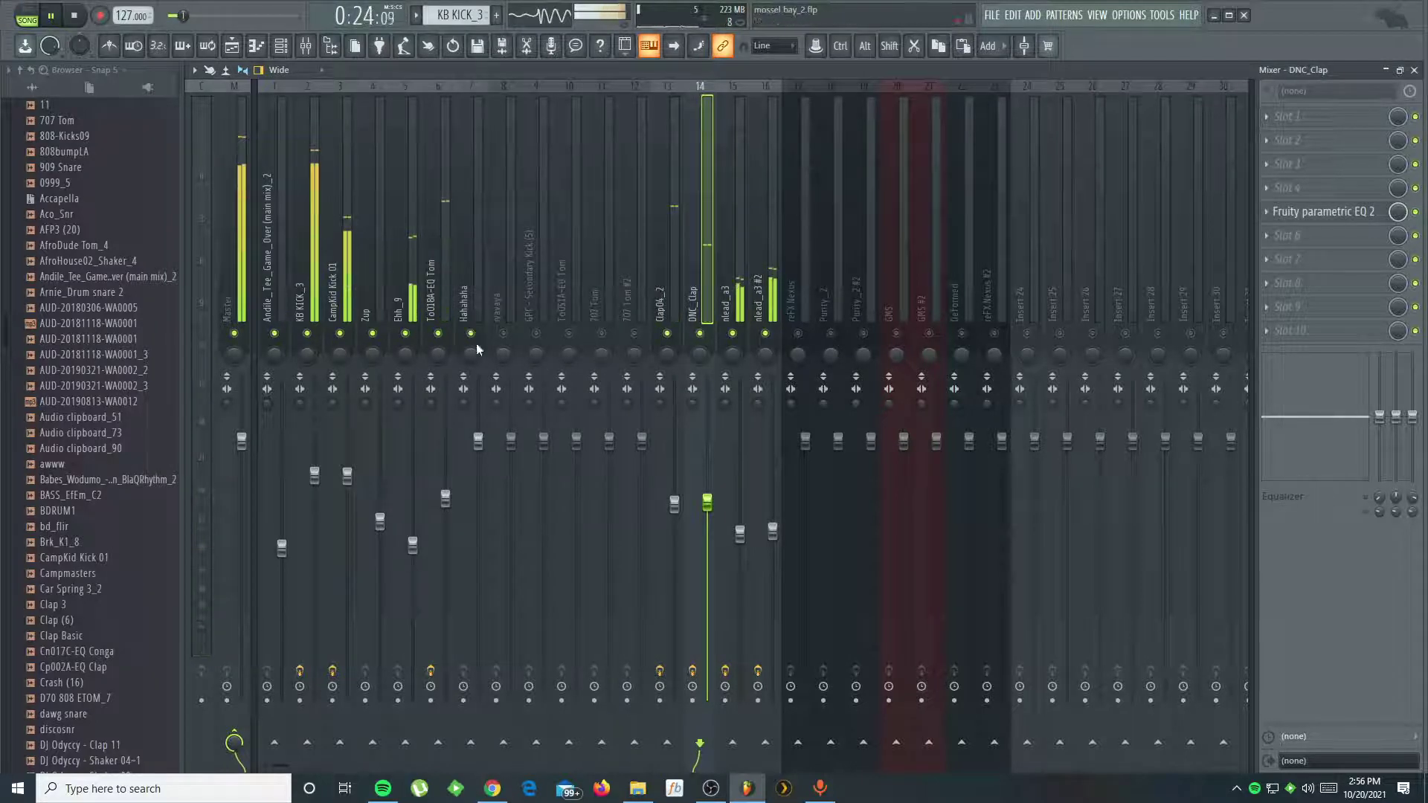
drag(478, 440, 478, 452)
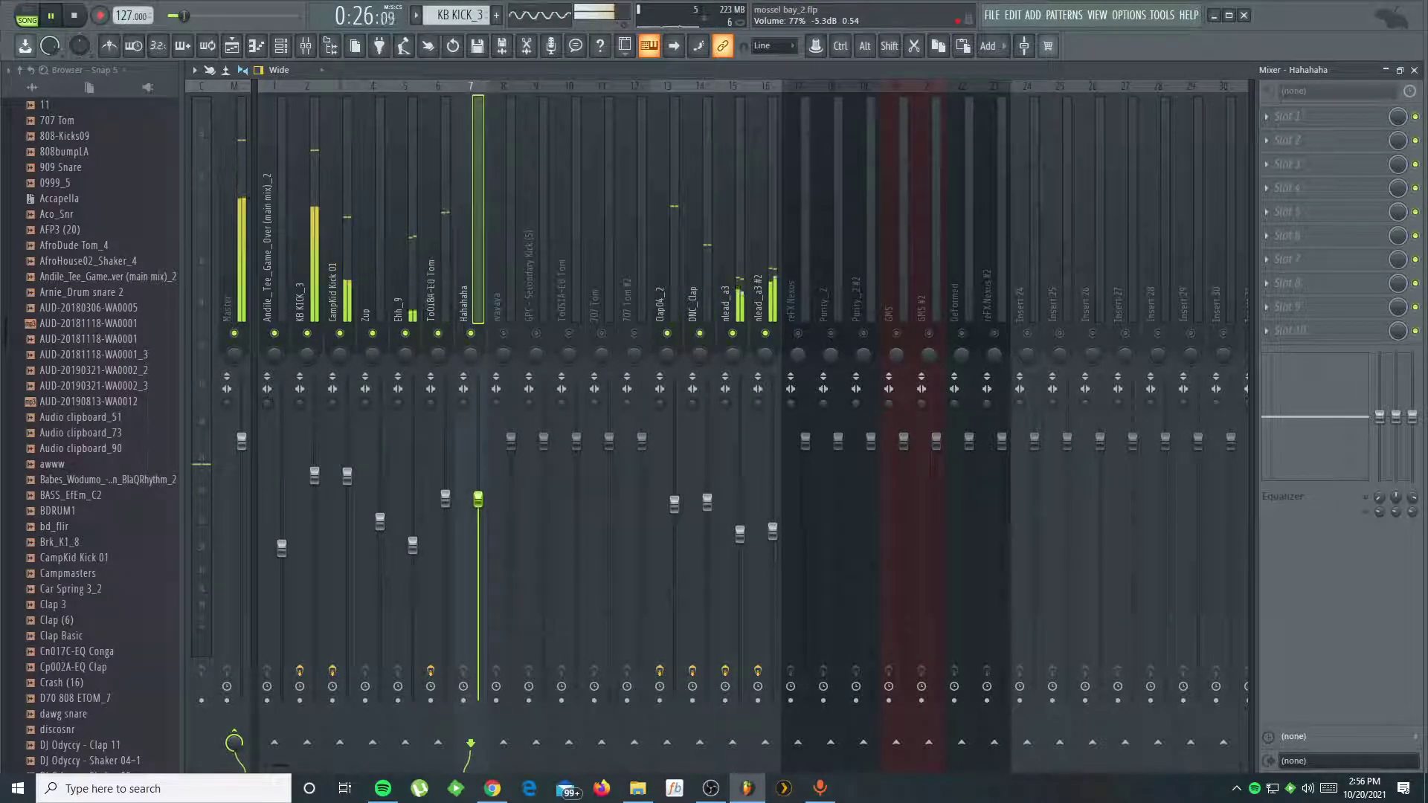
- Add Fruity Parametric EQ 2 with the Vocal Presence preset in slot 6 of Ehh_9 and raise its volume to about 69%
click(413, 308)
click(1285, 235)
mouse_move(1279, 255)
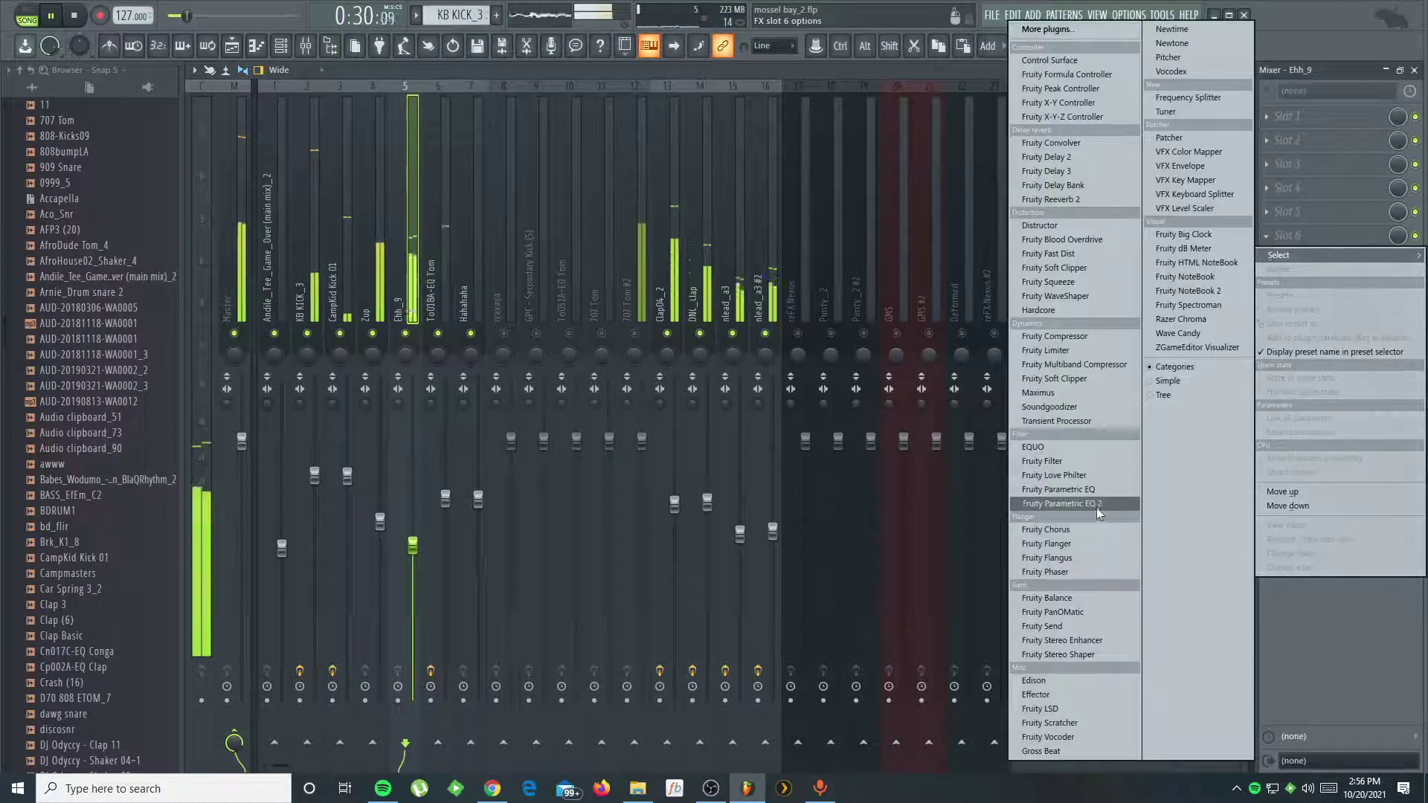
click(1098, 504)
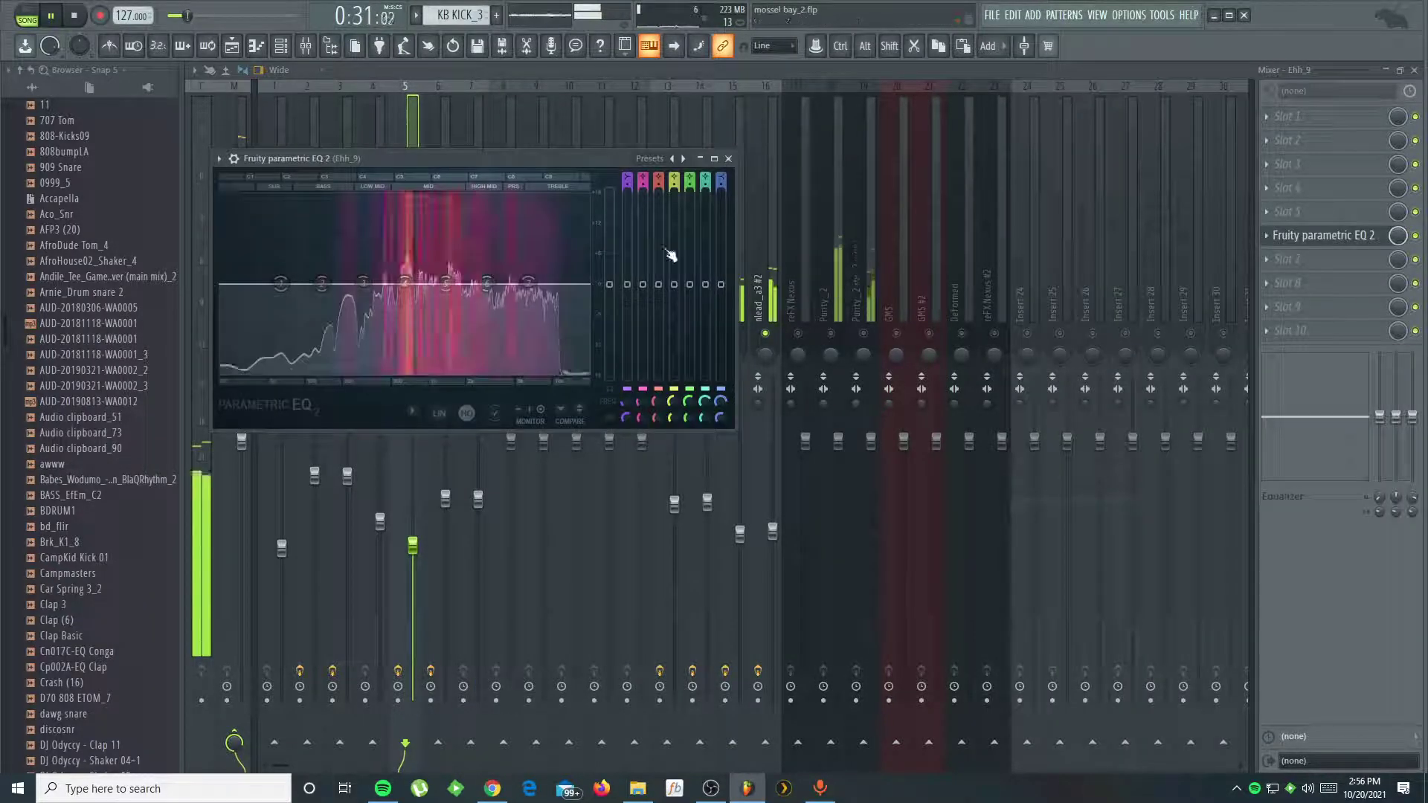
click(659, 162)
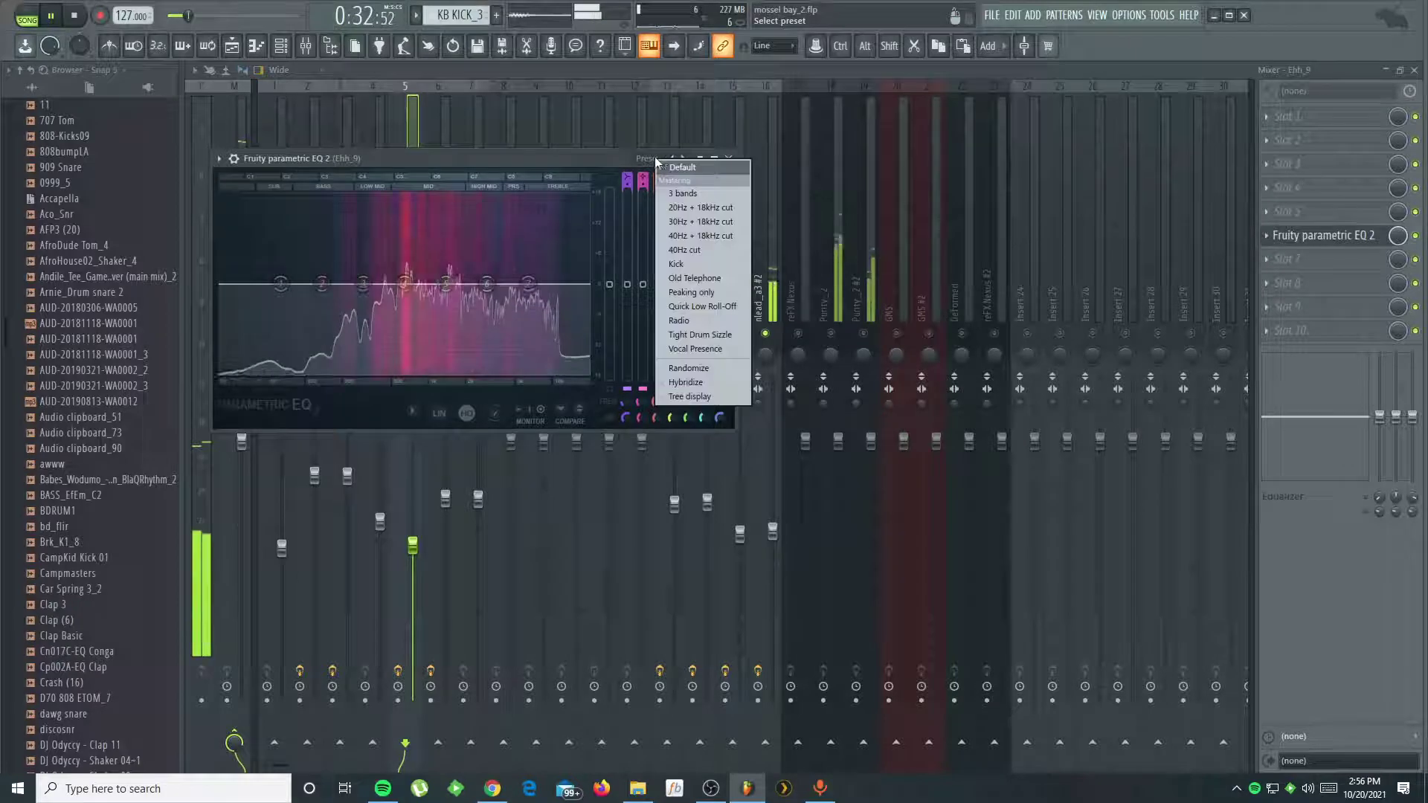
click(715, 348)
click(697, 470)
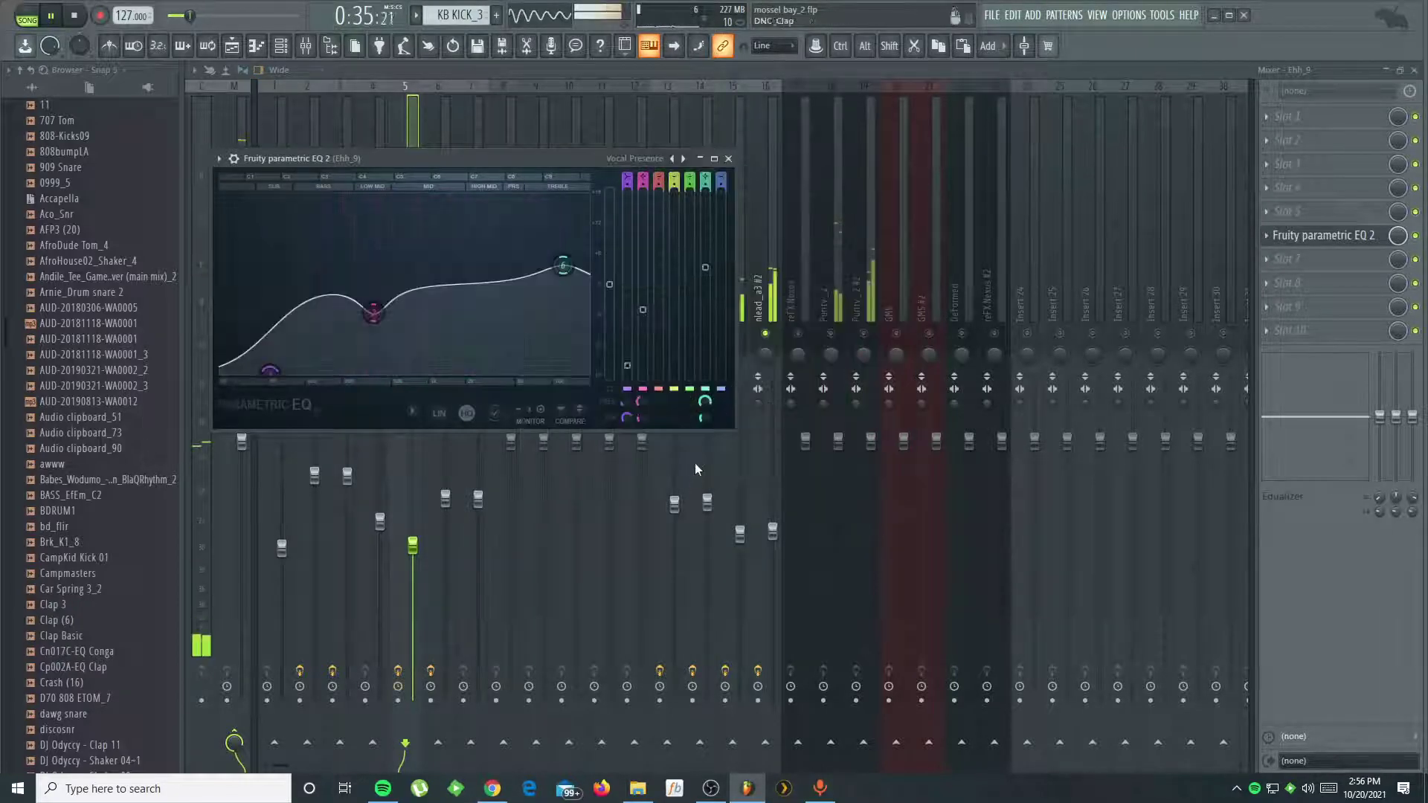
click(728, 158)
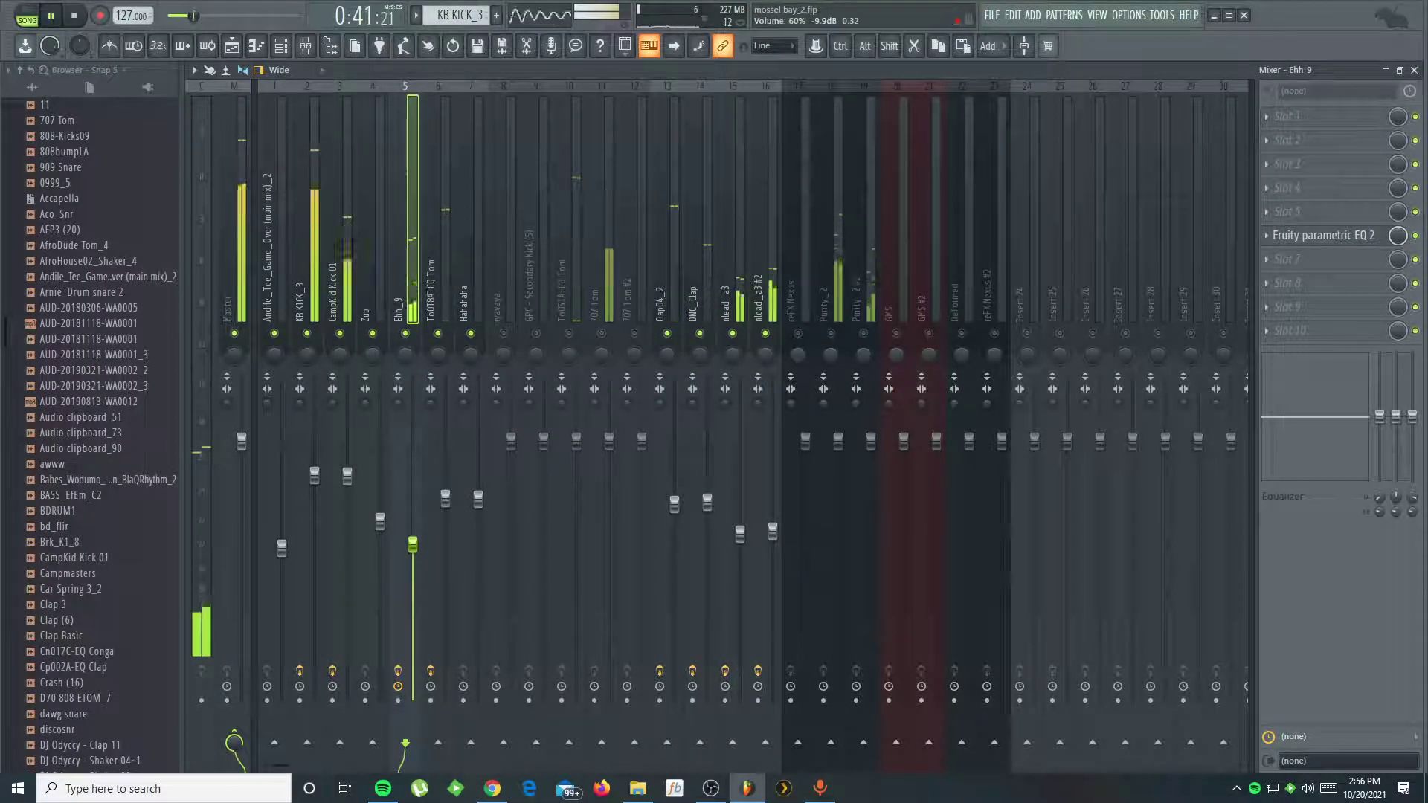
mouse_move(413, 545)
mouse_down()
mouse_move(413, 568)
mouse_move(413, 520)
mouse_up()
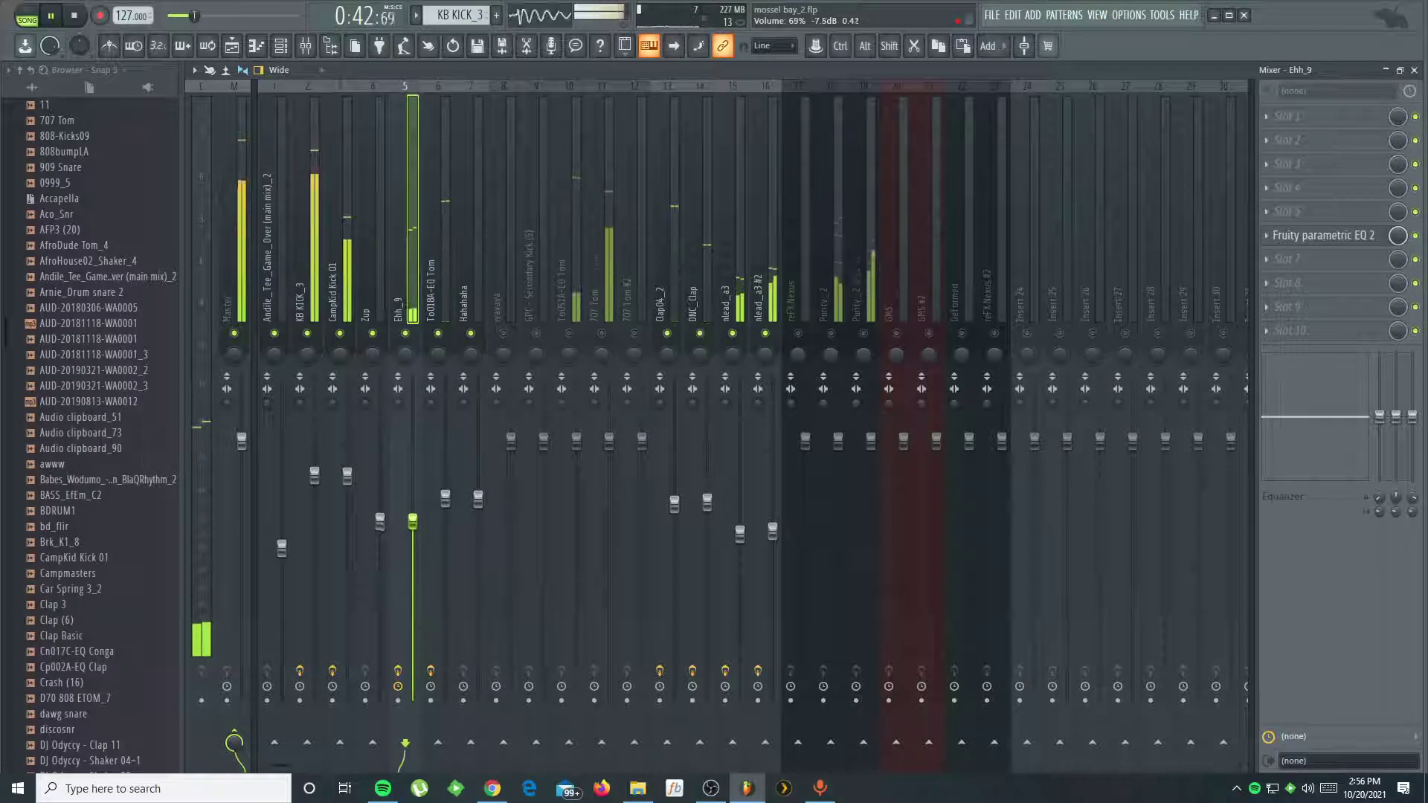
- Add Fruity Parametric EQ 2 with the Vocal Presence preset in slot 6 of the Hahahaha track
click(467, 385)
click(1273, 236)
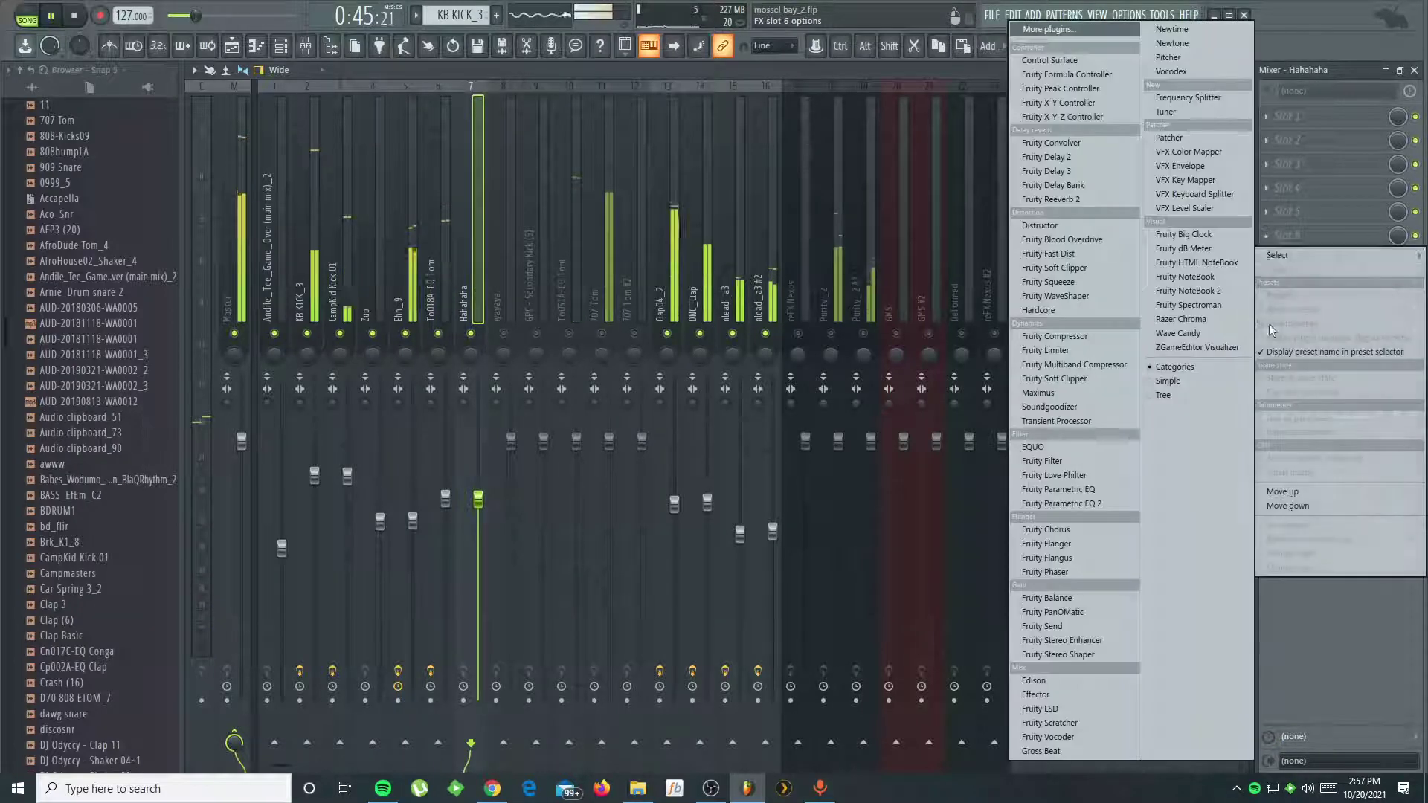
click(1080, 505)
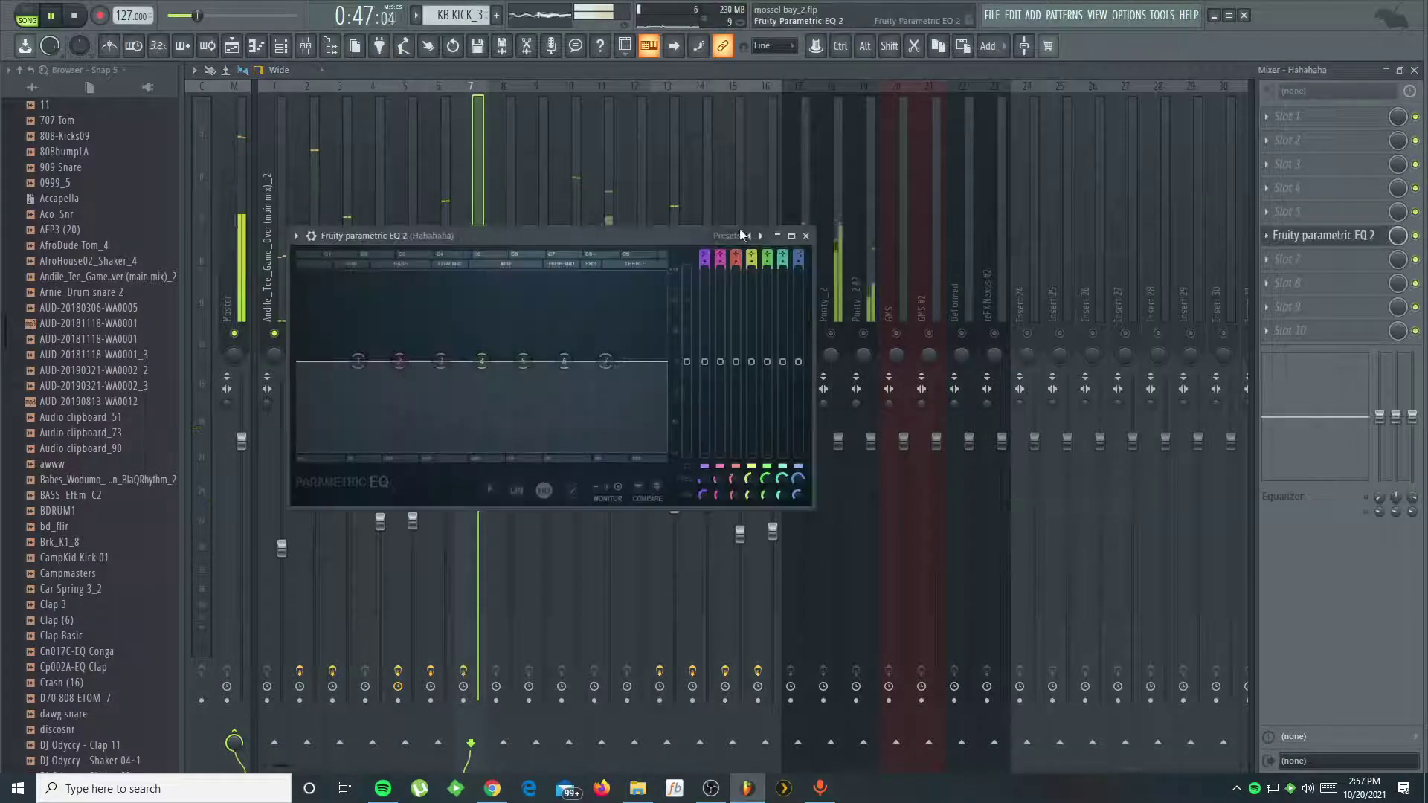
click(737, 236)
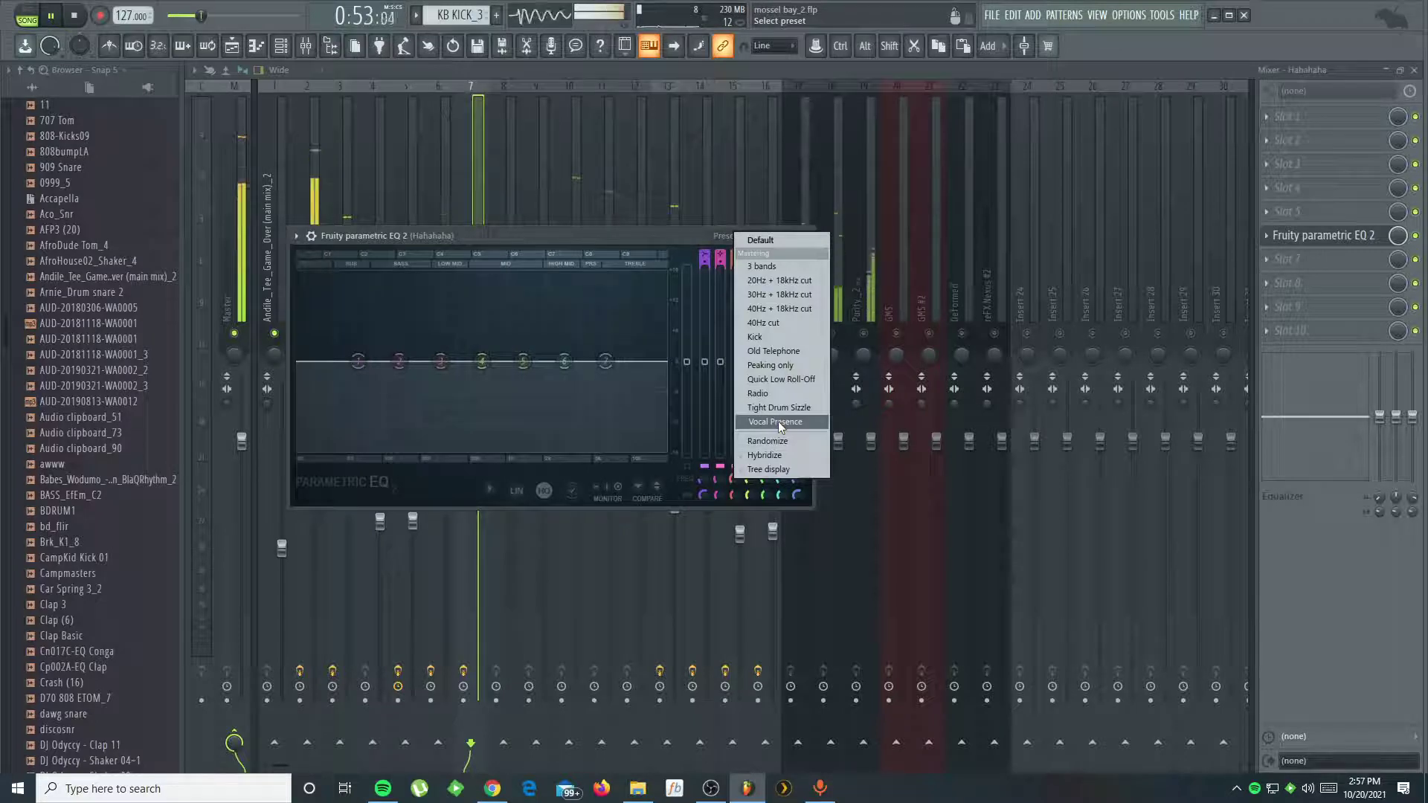
click(778, 421)
click(702, 476)
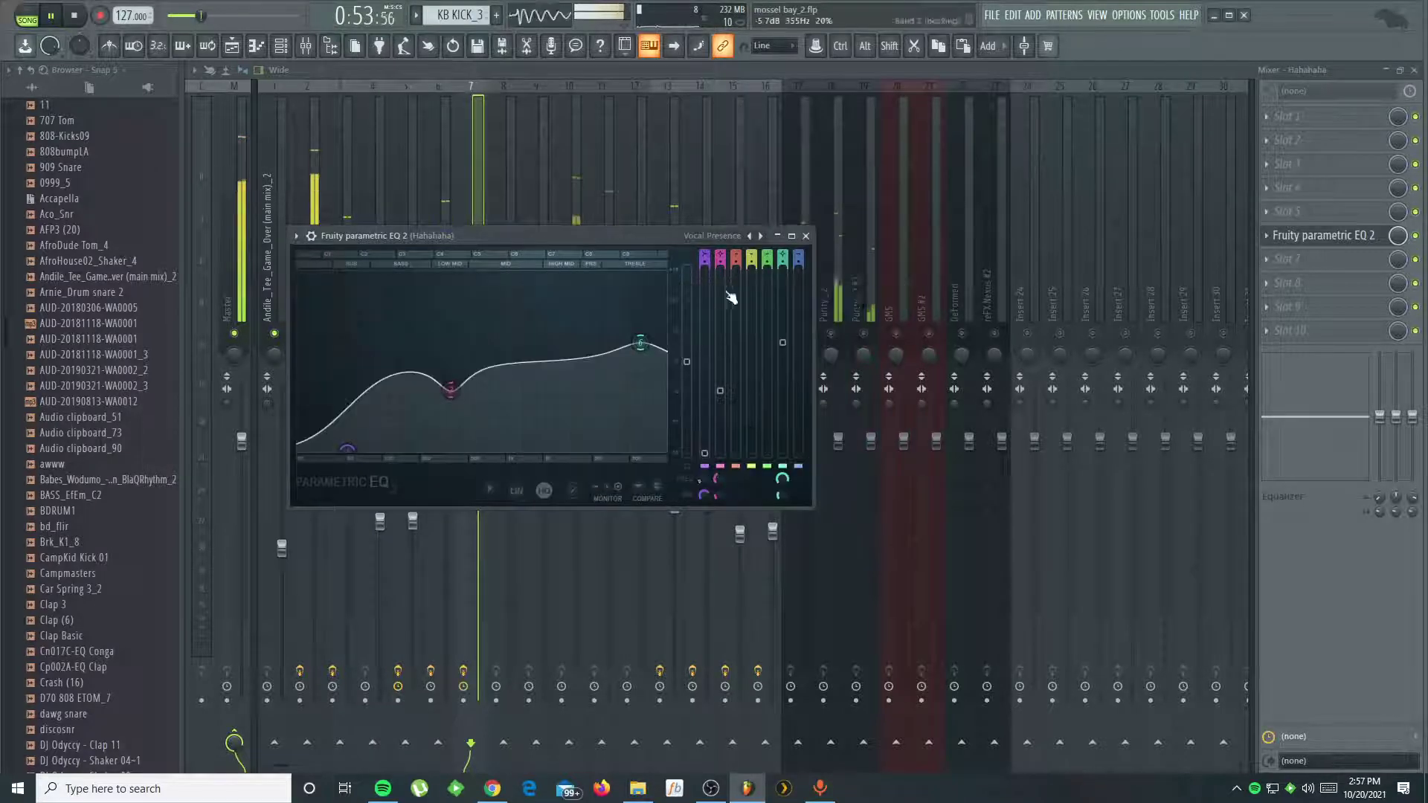
click(806, 237)
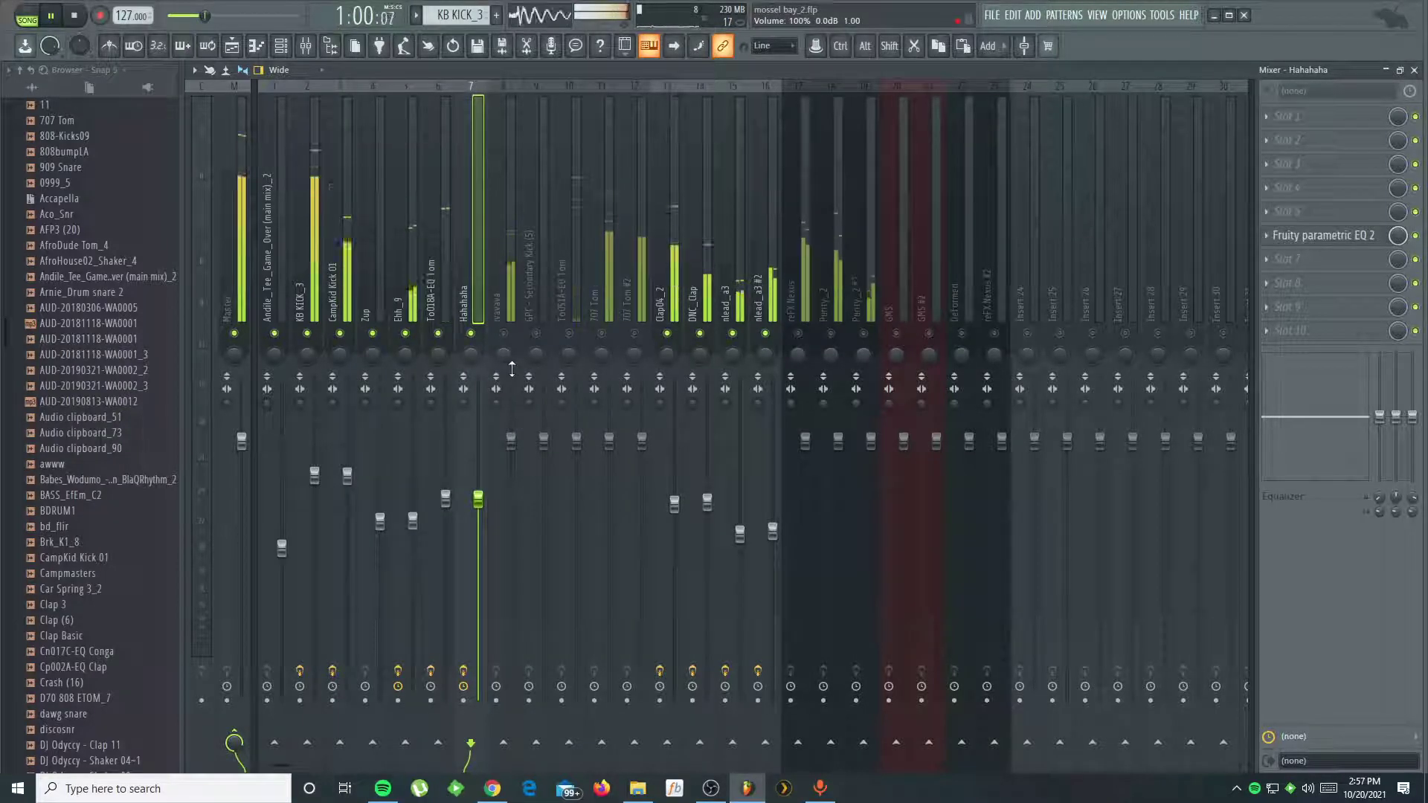
- Unmute iyayaya at about 77% volume and give it Fruity Parametric EQ 2 with the Vocal Presence preset in slot 6
click(504, 334)
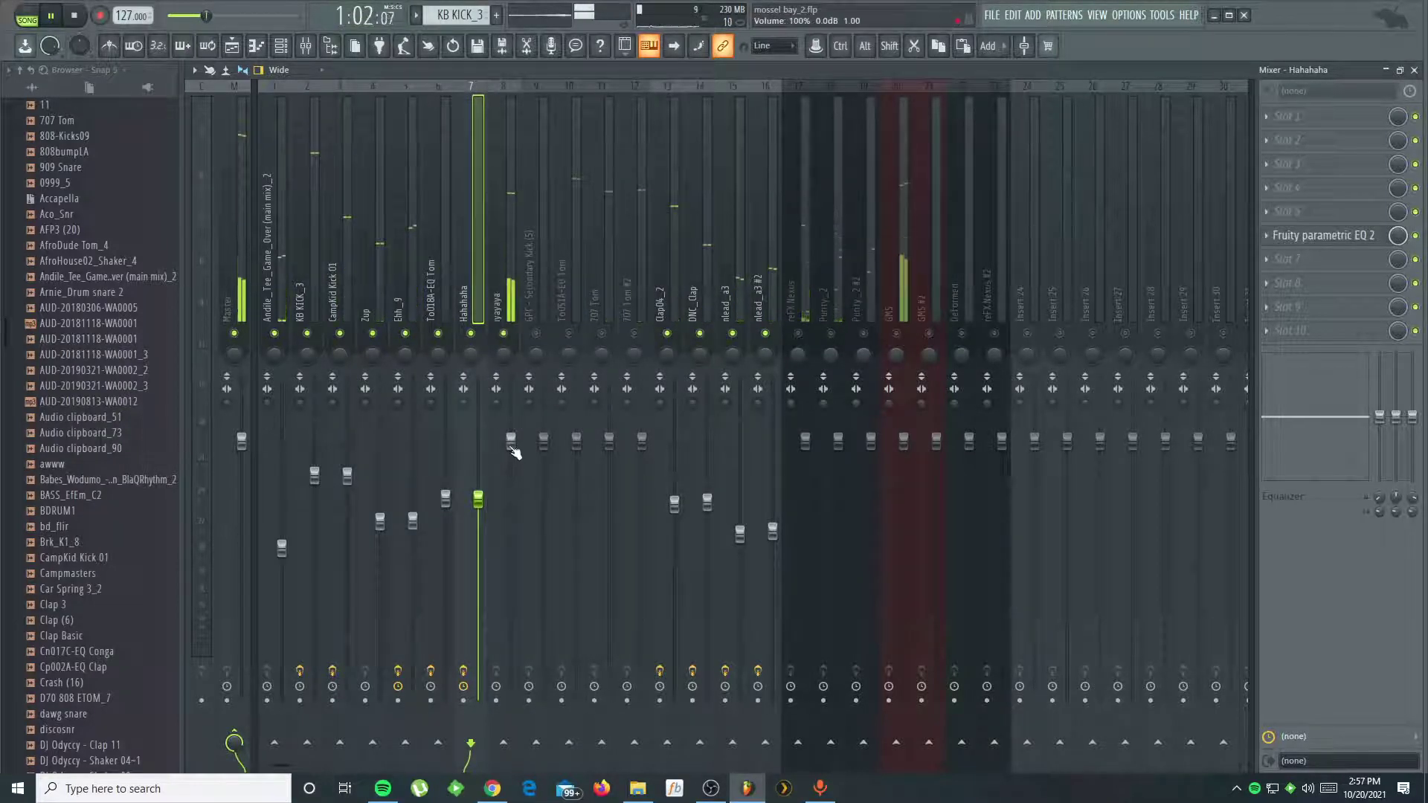
drag(512, 446, 511, 485)
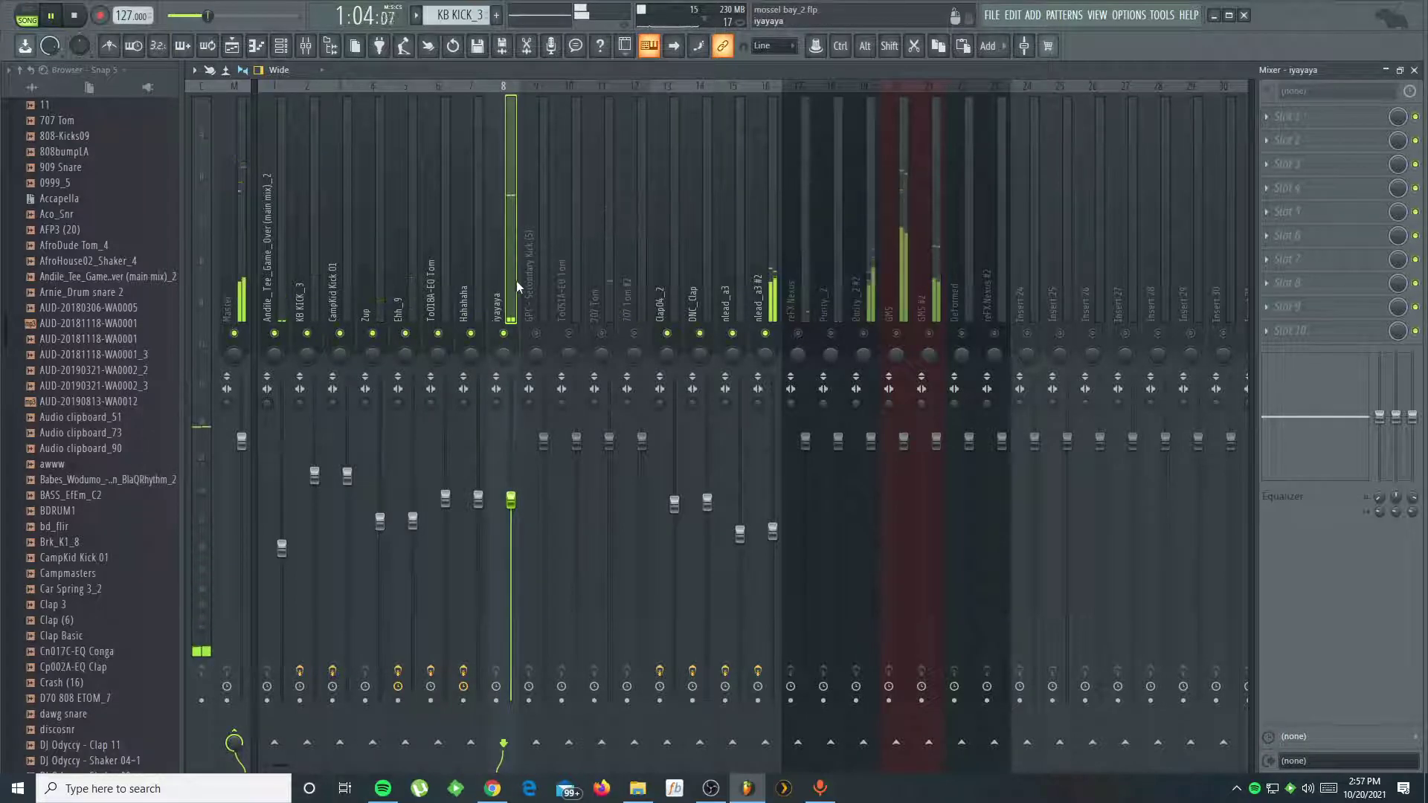
click(1285, 236)
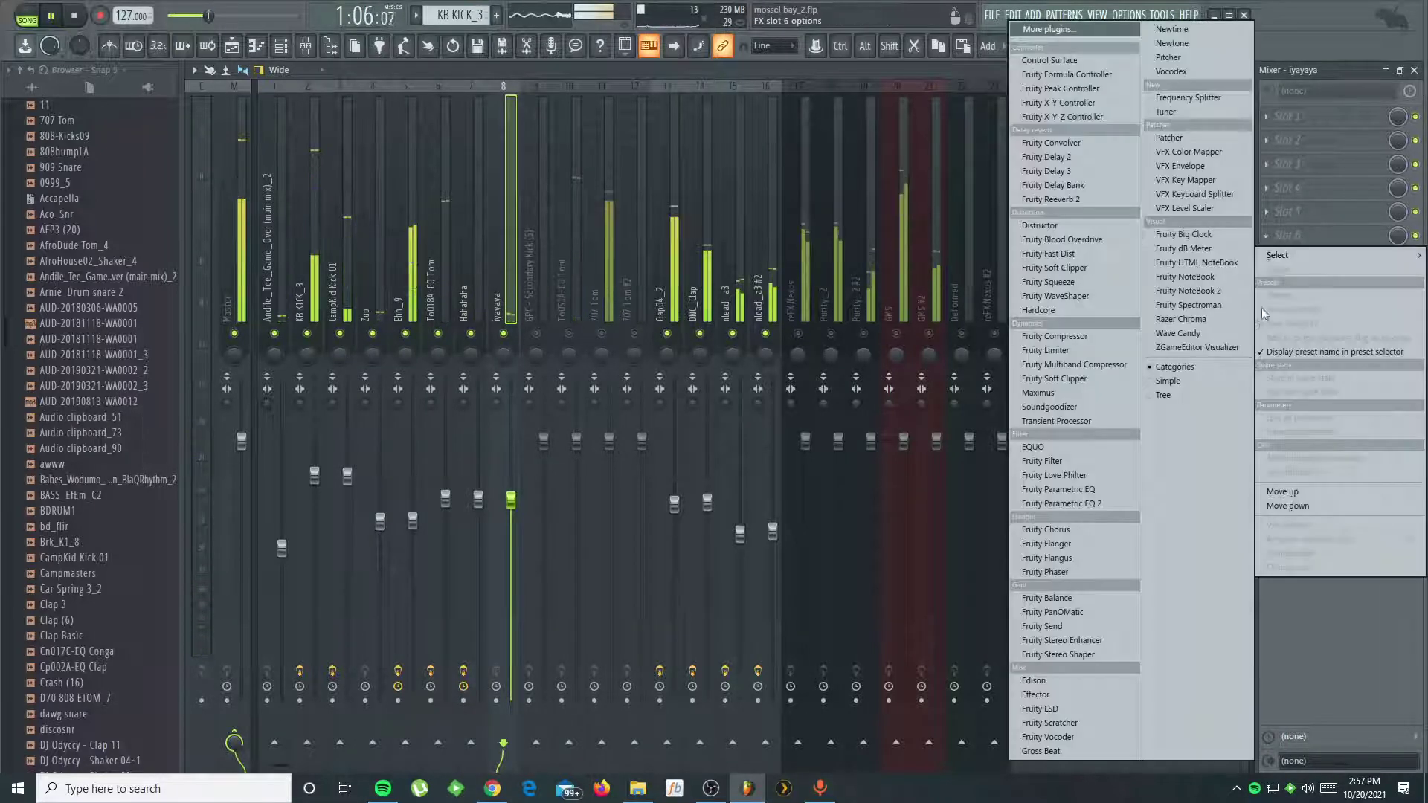
click(1085, 502)
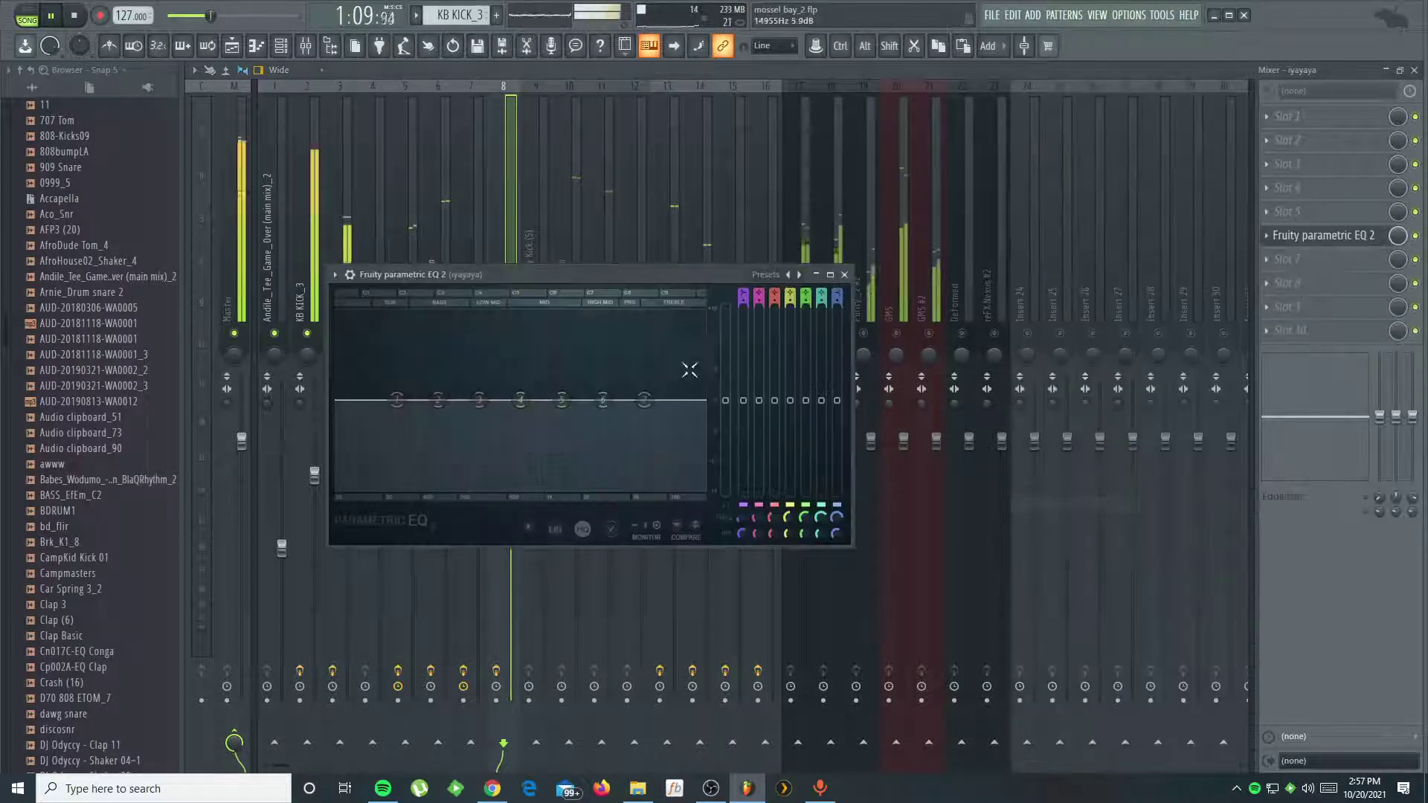
click(767, 275)
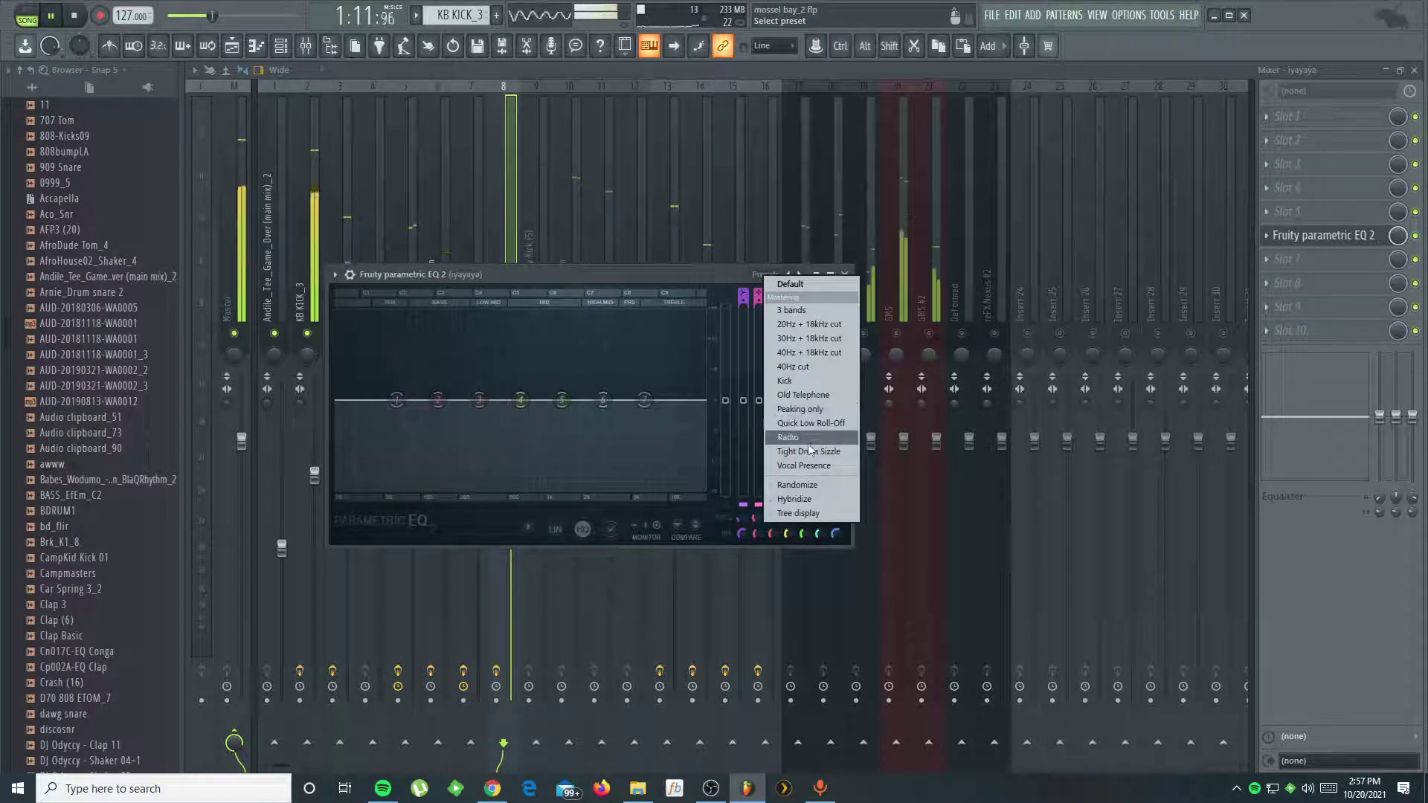
click(808, 465)
click(712, 476)
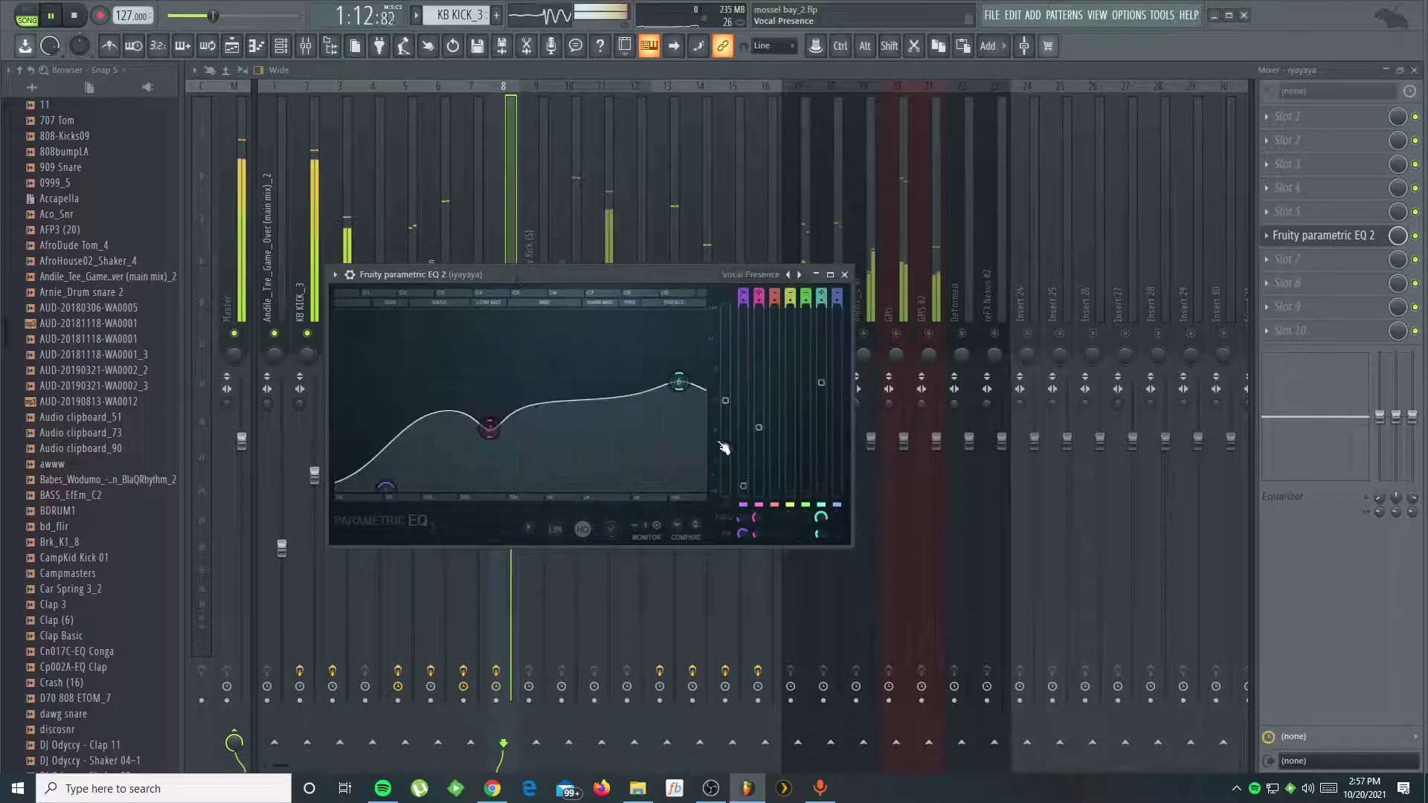
click(845, 275)
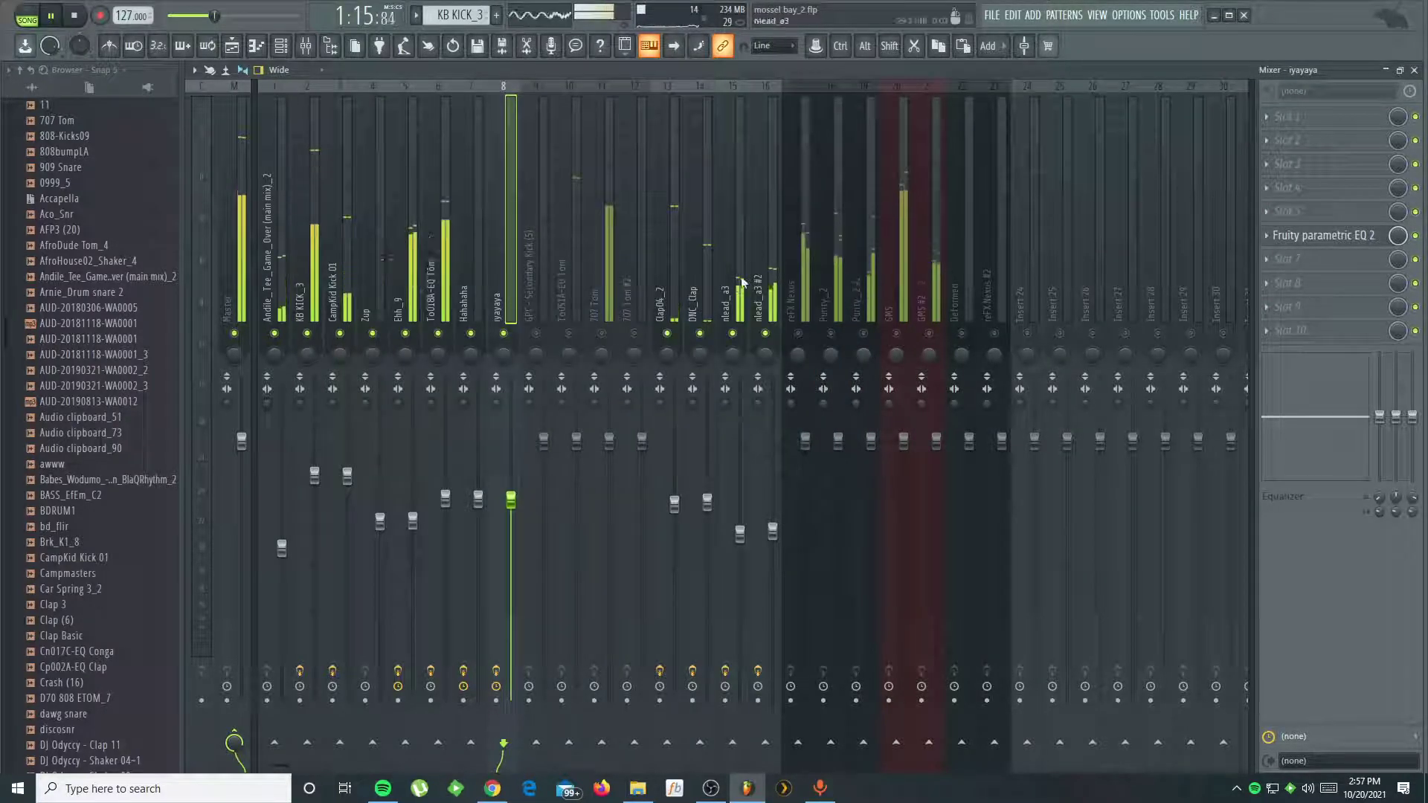
- Unmute To051A-EQ Tom with its volume lowered, and add Fruity Parametric EQ 2 with the Kick preset in its slot 6
click(571, 334)
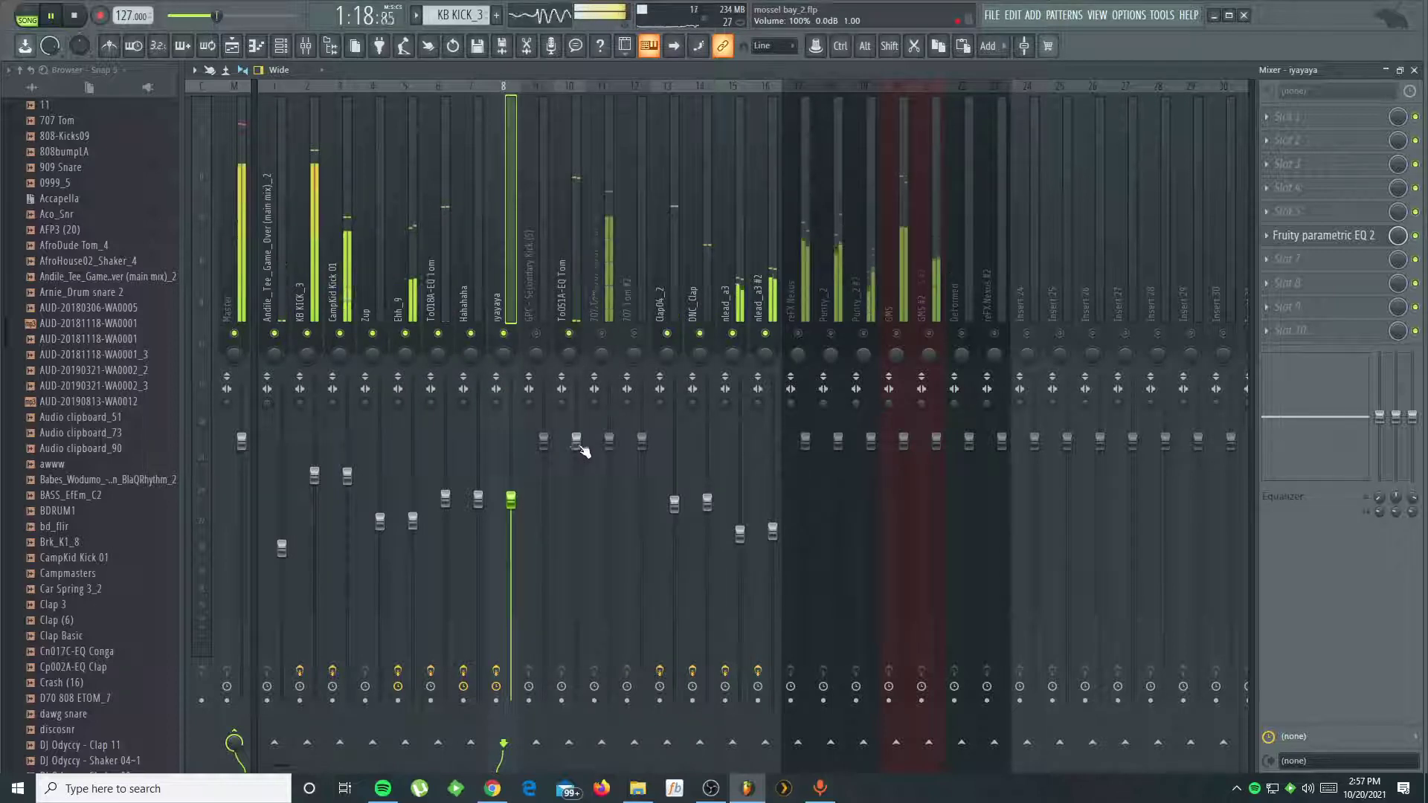
drag(580, 449, 580, 488)
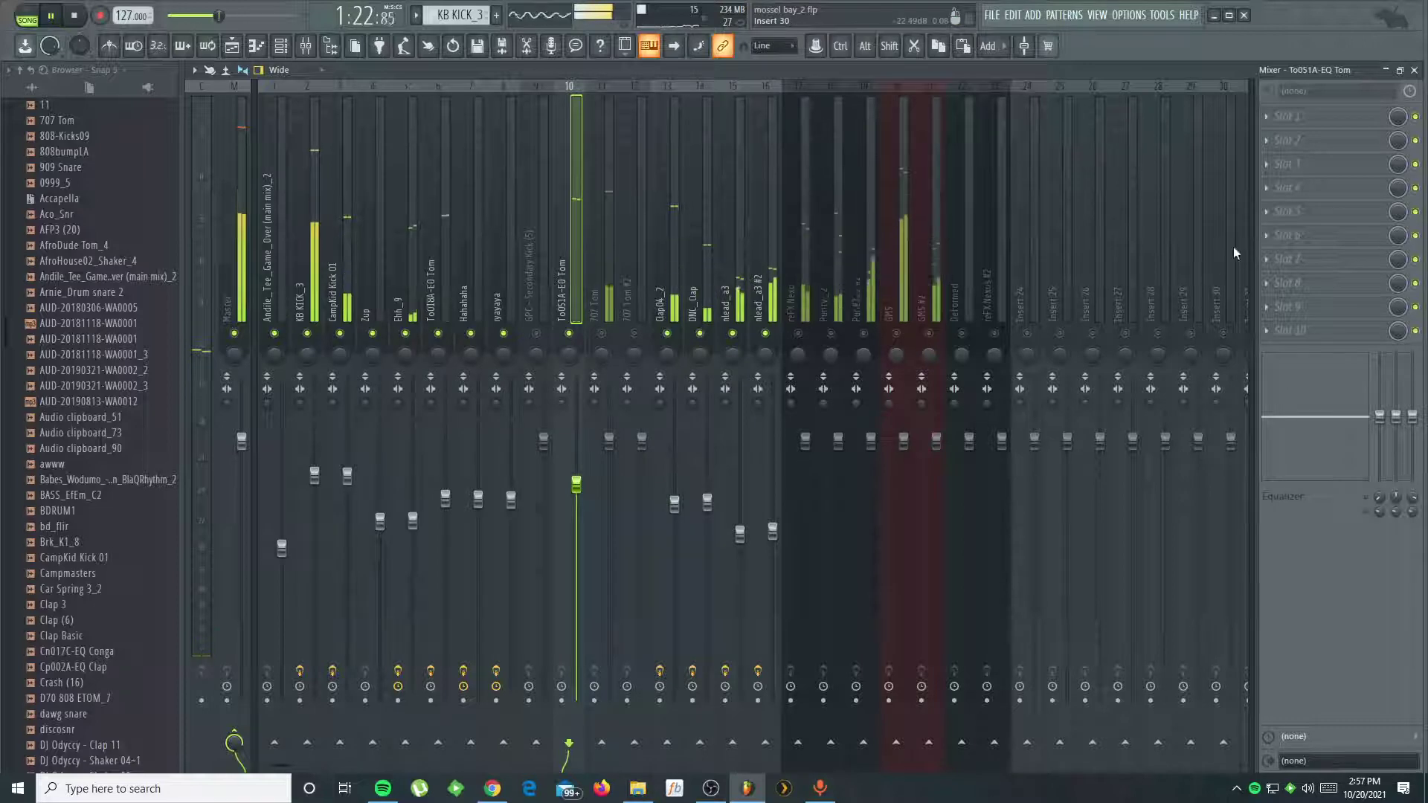
click(1266, 235)
mouse_move(1279, 255)
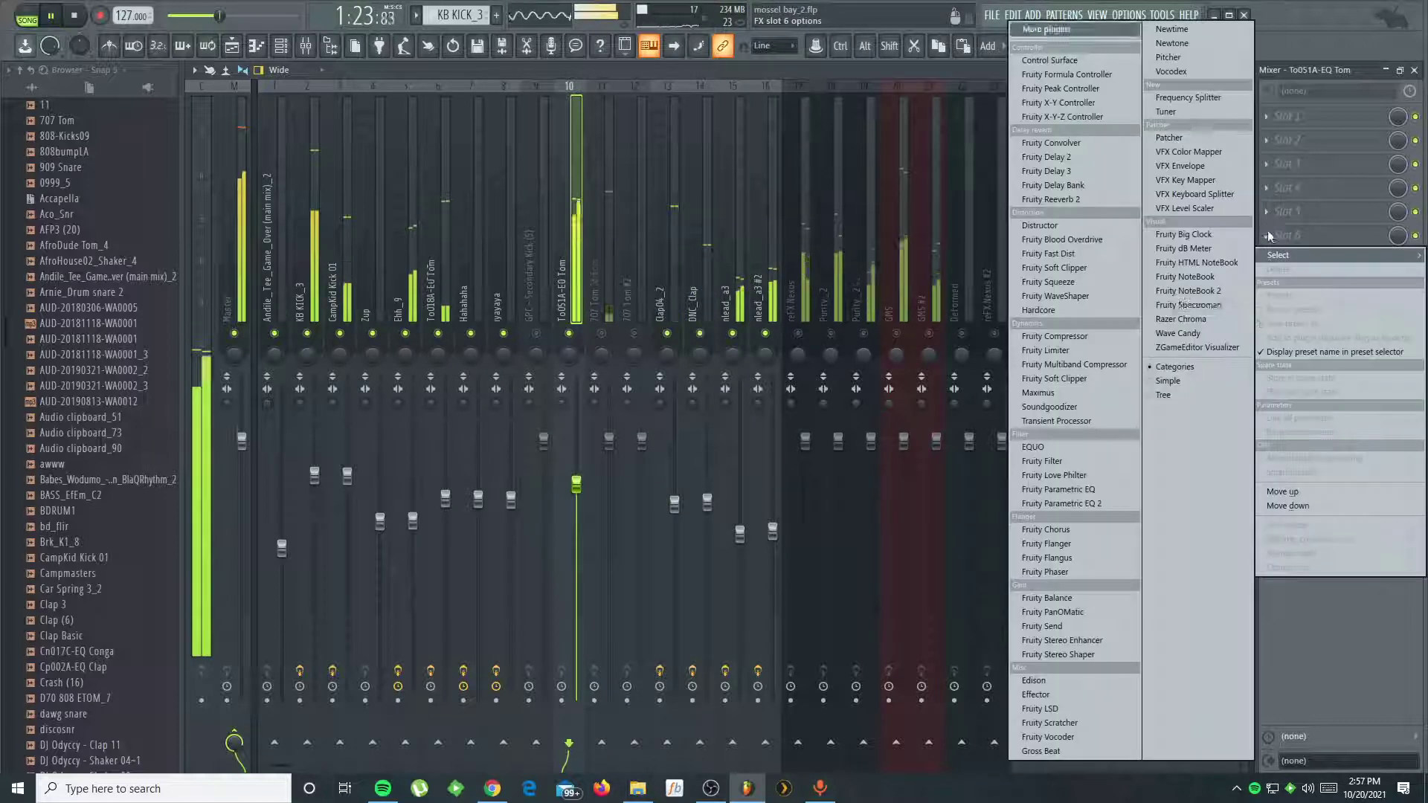
click(1108, 504)
click(708, 197)
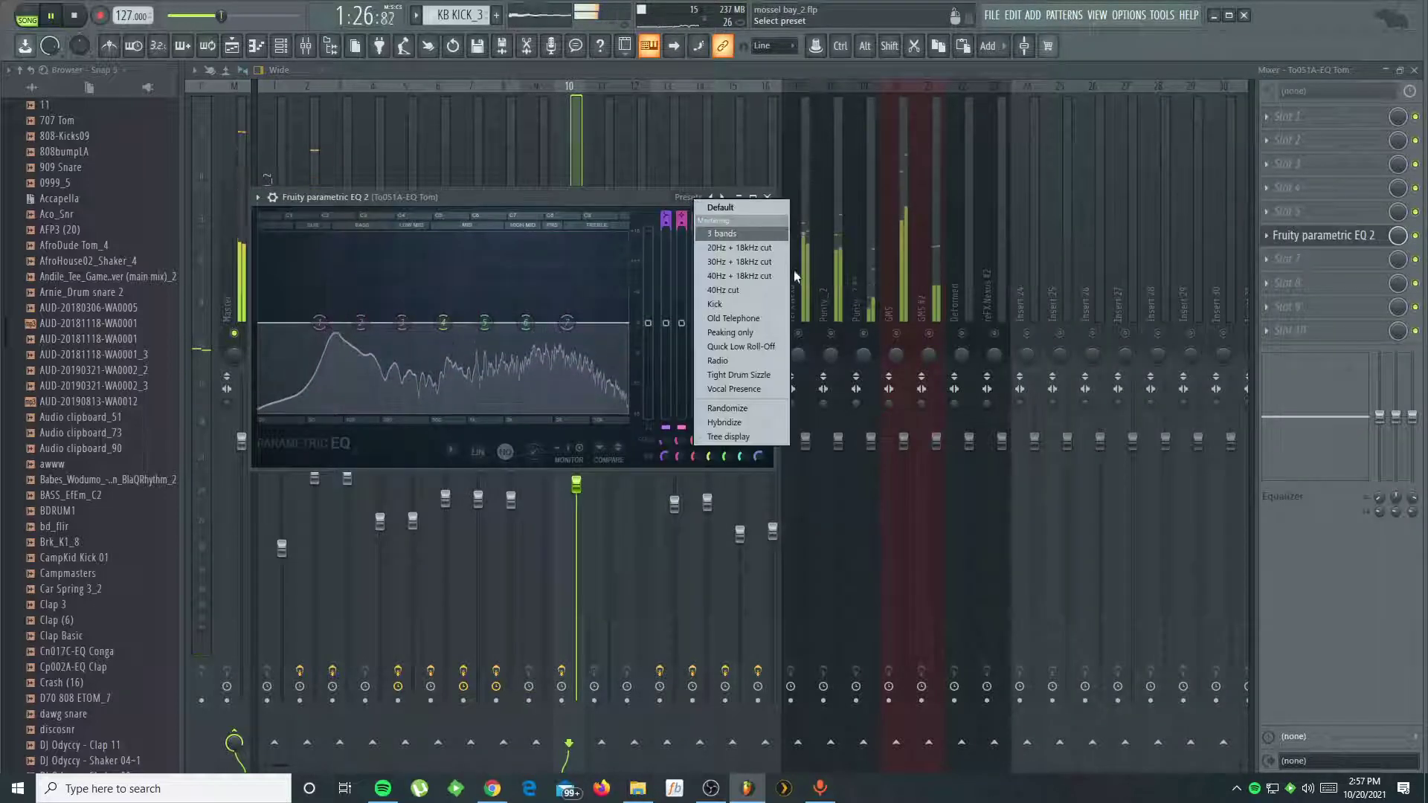
click(733, 307)
click(690, 476)
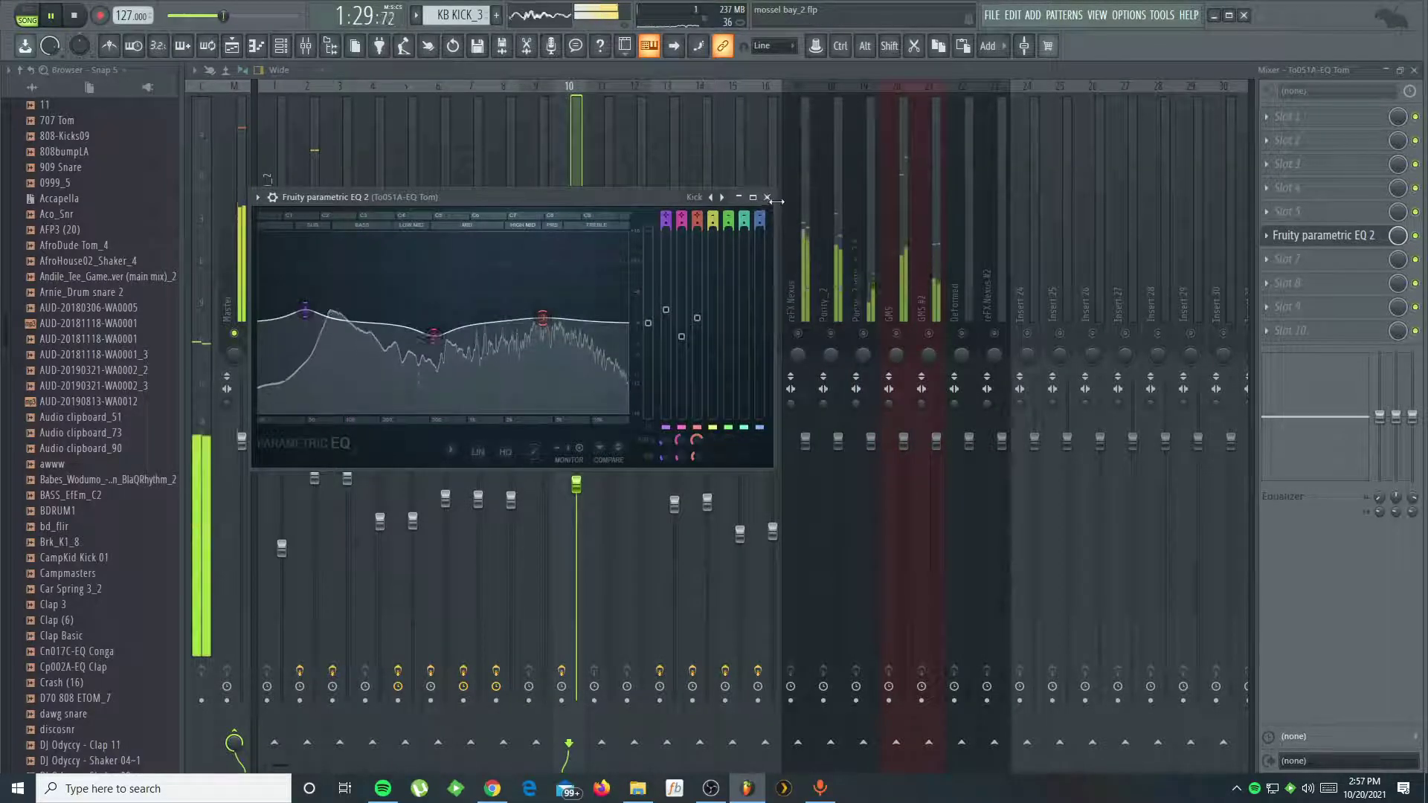
click(585, 503)
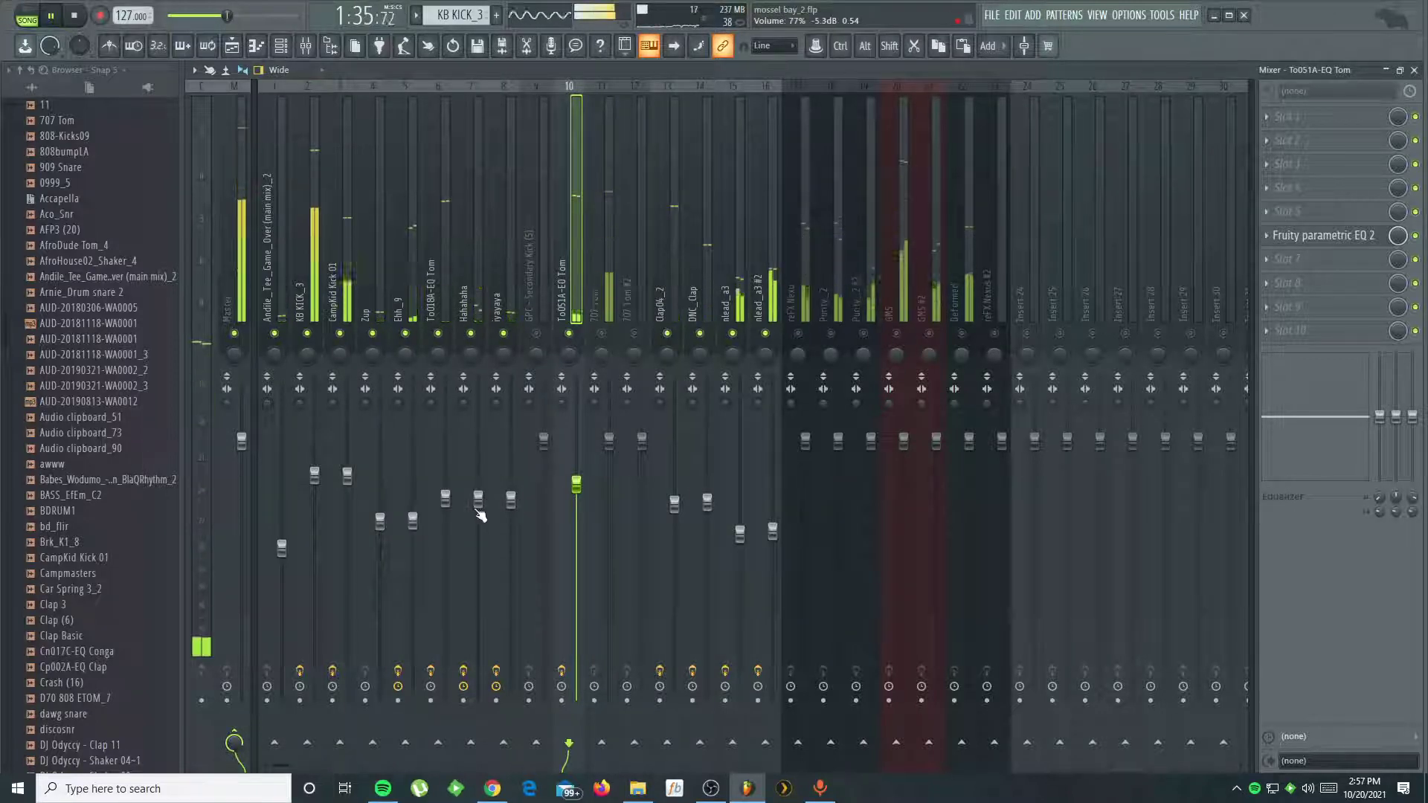
- Raise Hahahaha and iyayaya to about 86% volume, and unmute GPC - Secondary Kick (5) at a similar level
drag(479, 503, 478, 486)
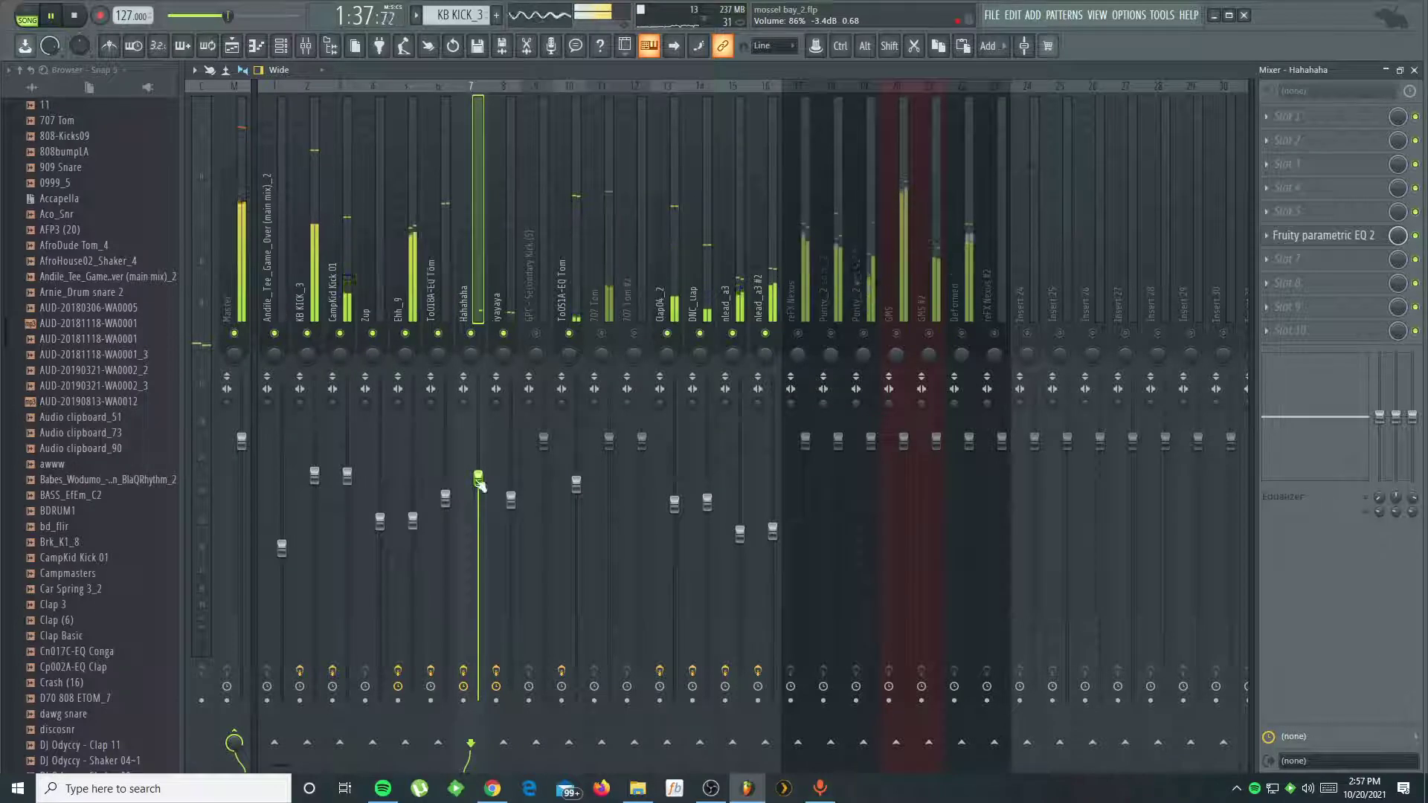
drag(511, 498, 511, 482)
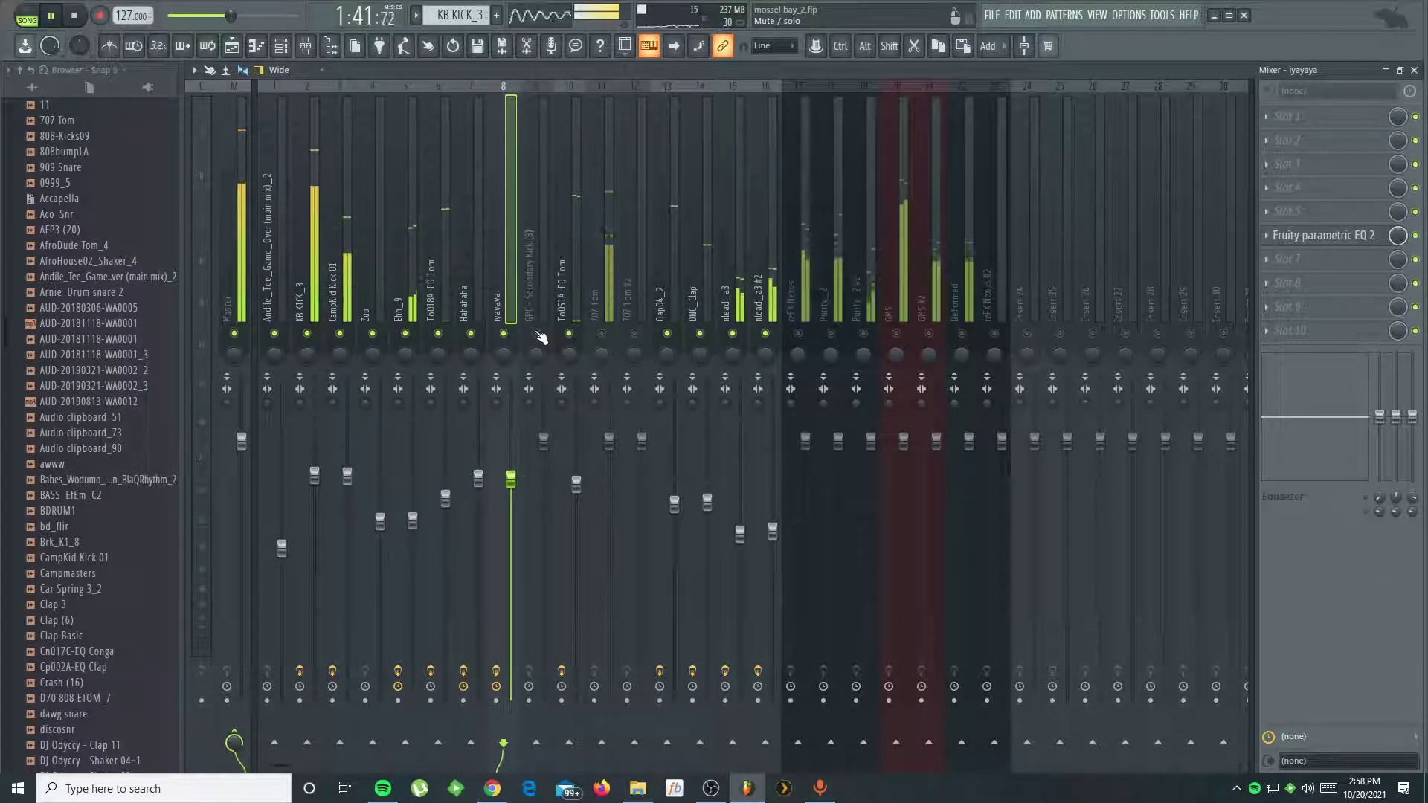
drag(543, 439, 544, 476)
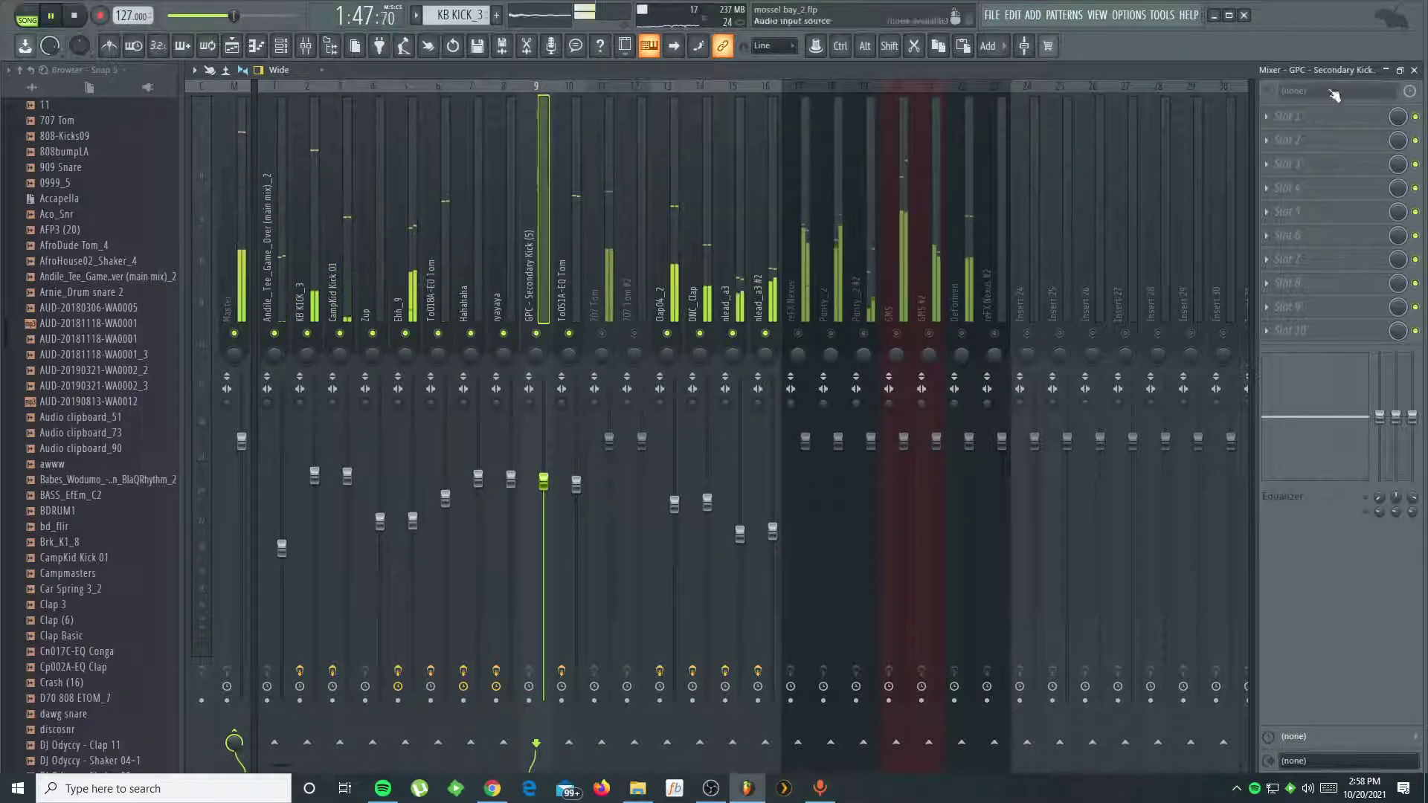
key(space)
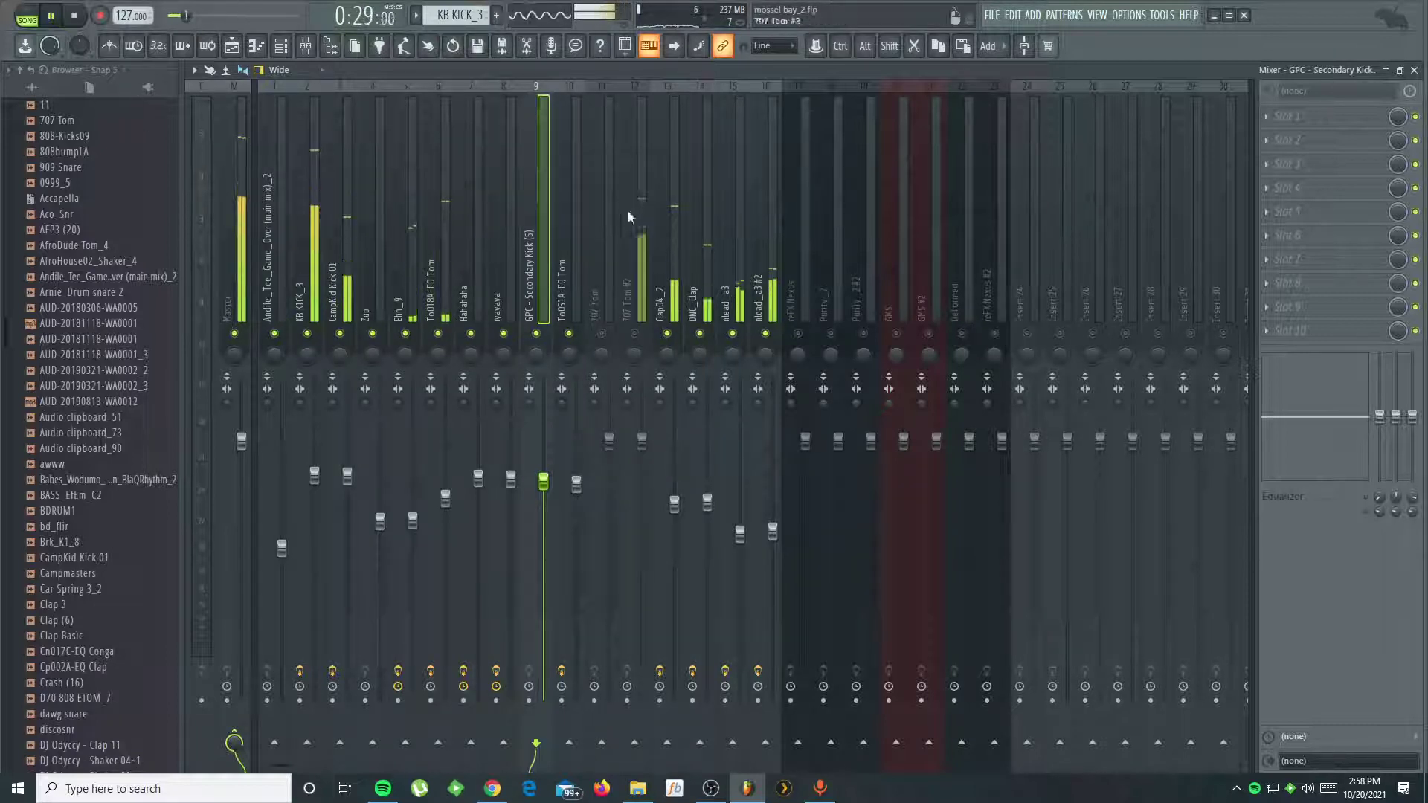
- Unmute 707 Tom #2 and 707 Tom, lowering them to about 86% and 75% volume respectively
click(636, 333)
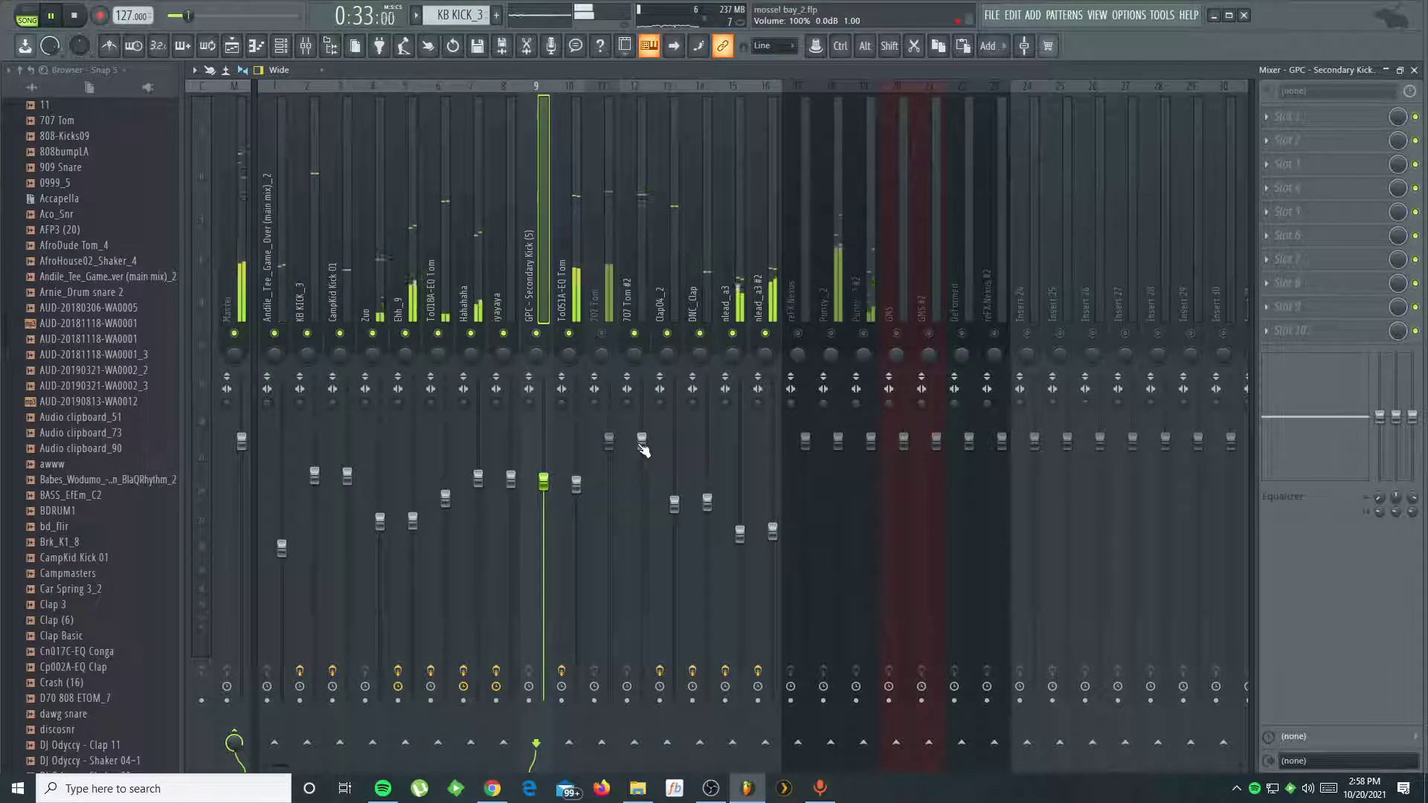
drag(641, 446, 609, 507)
click(601, 333)
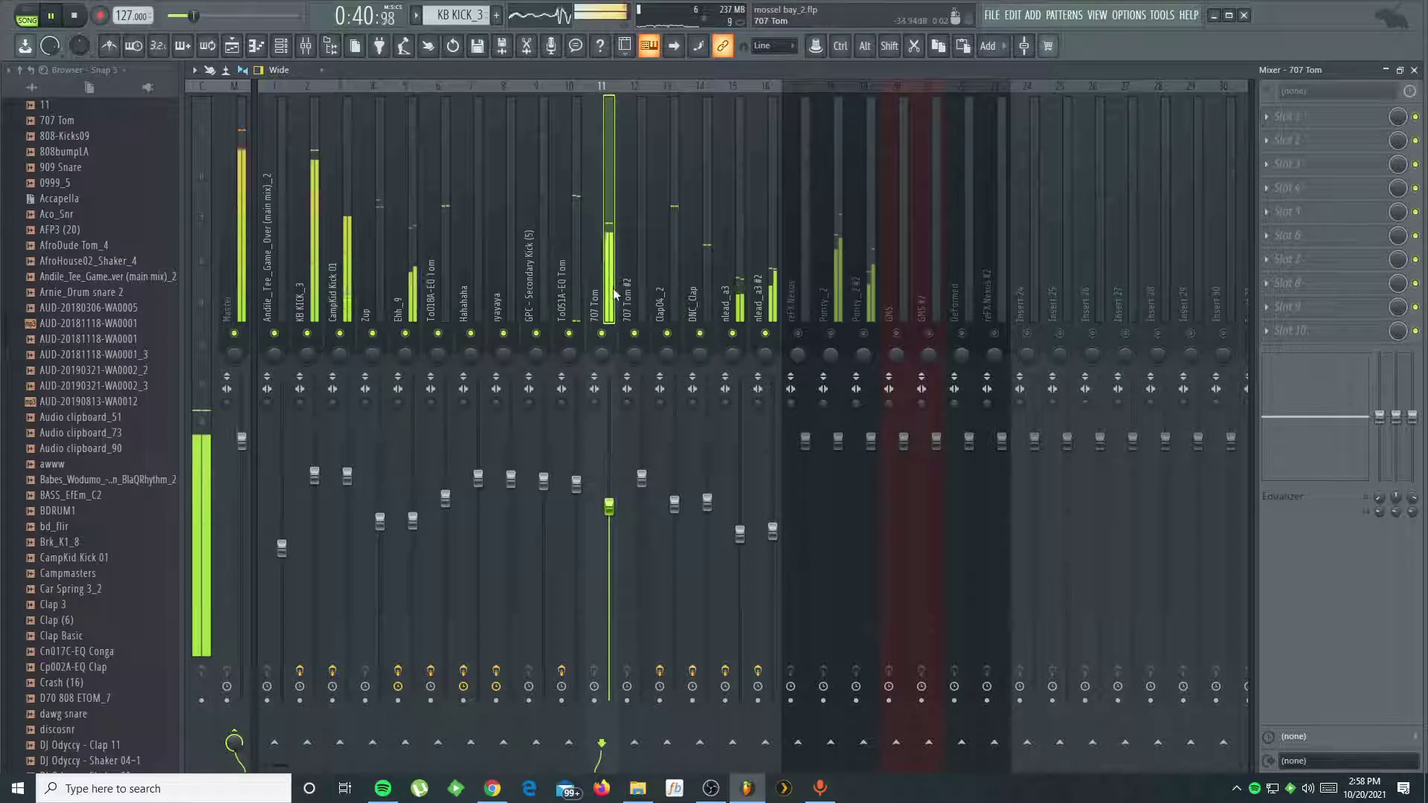
- Add Fruity Parametric EQ 2 with the Kick preset in slot 5 of 707 Tom and raise the track's volume slightly
click(1278, 212)
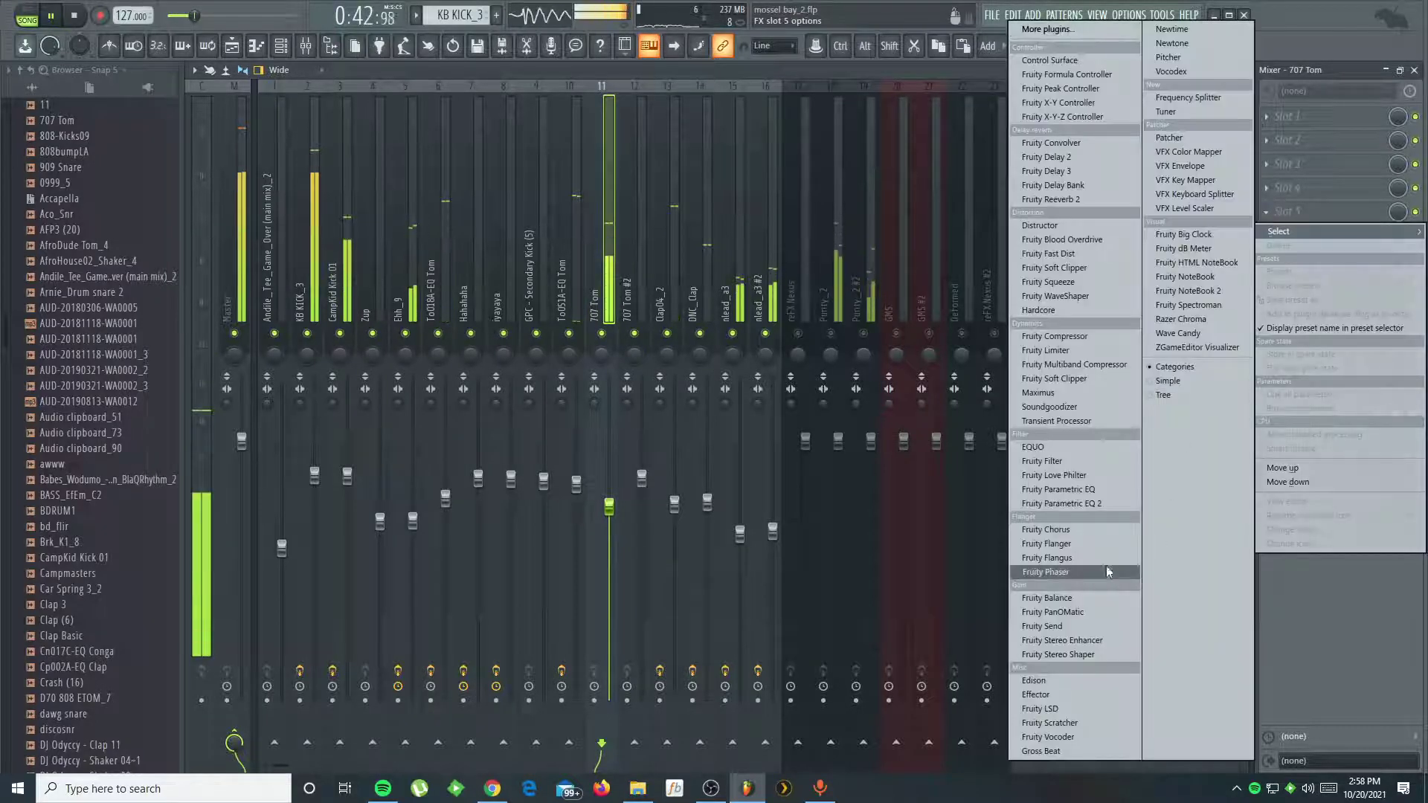
click(1088, 504)
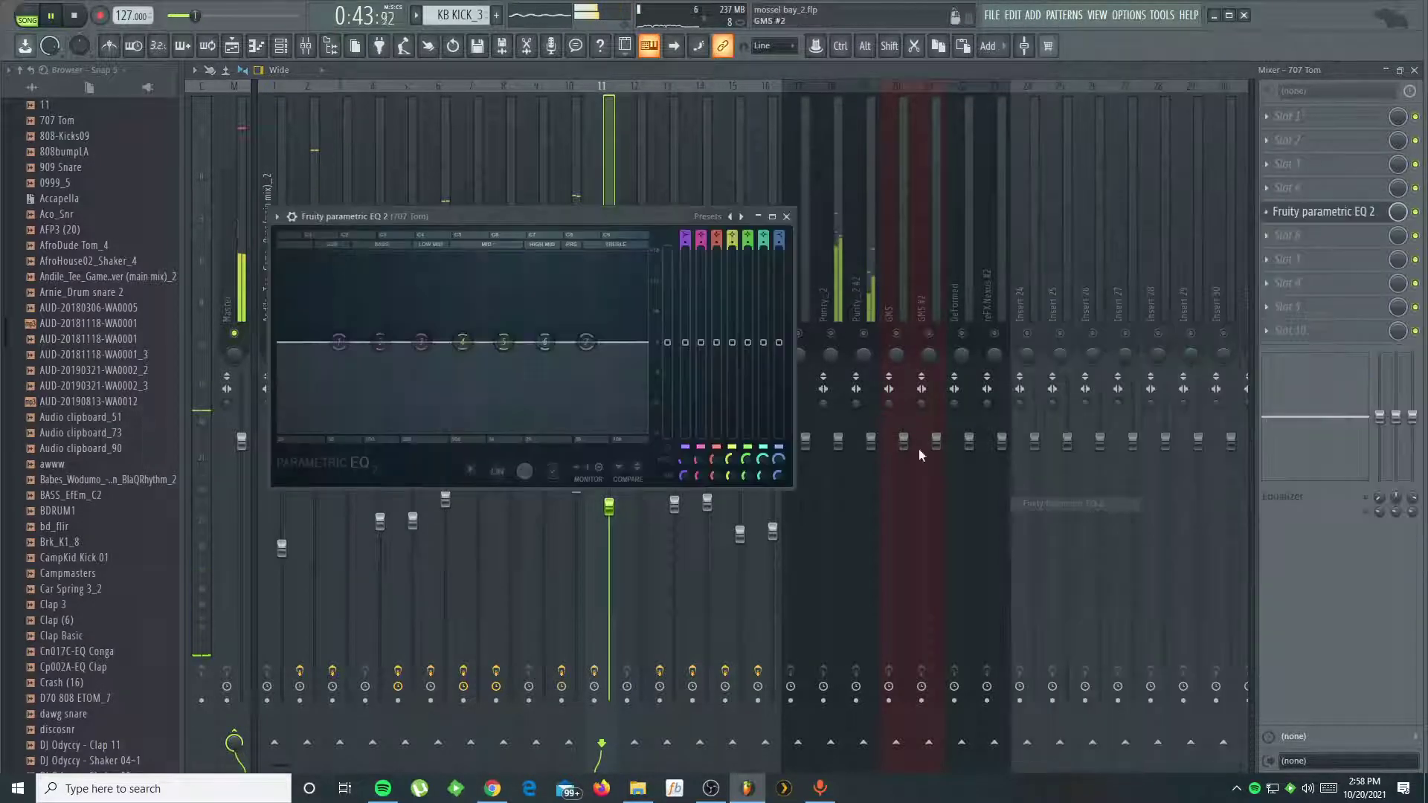
click(711, 215)
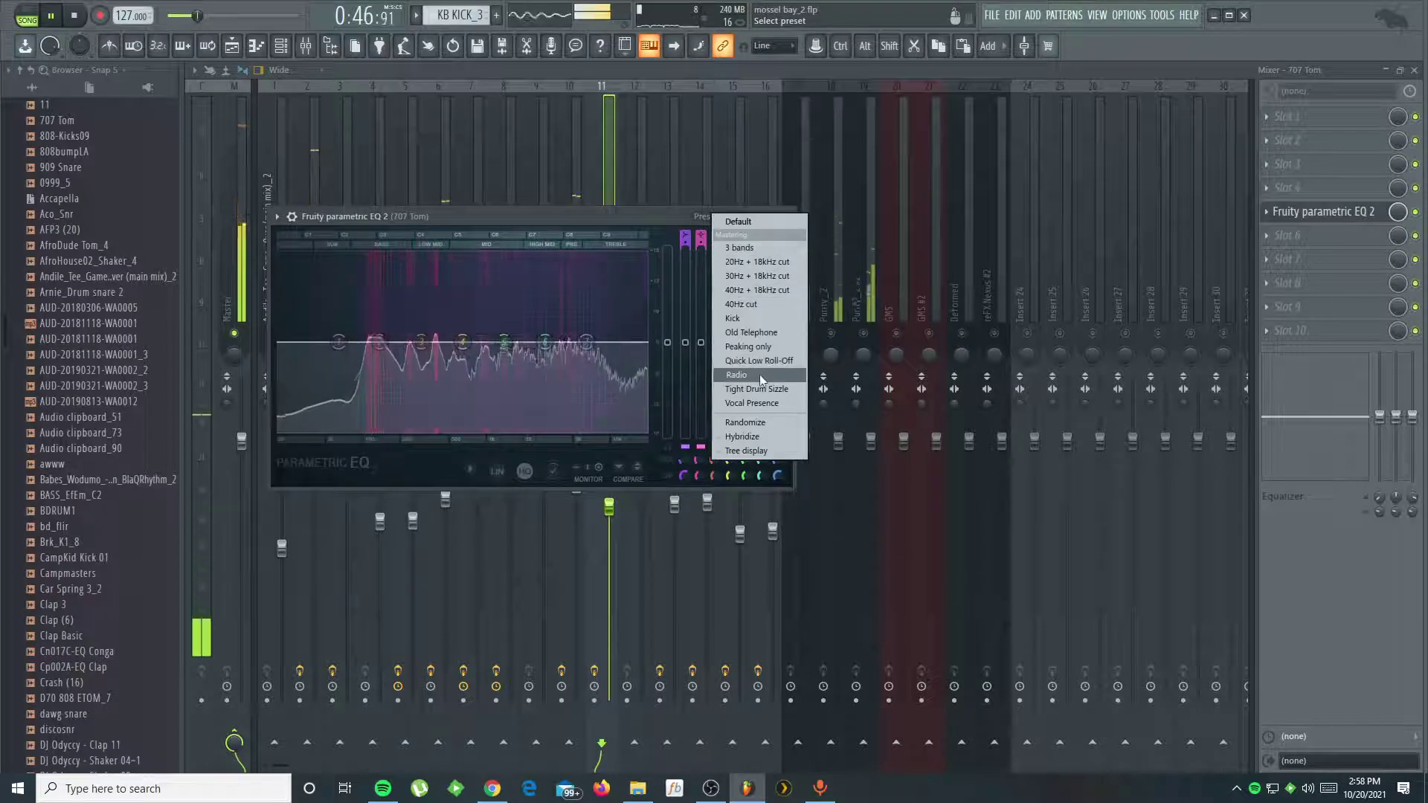
click(747, 317)
click(700, 476)
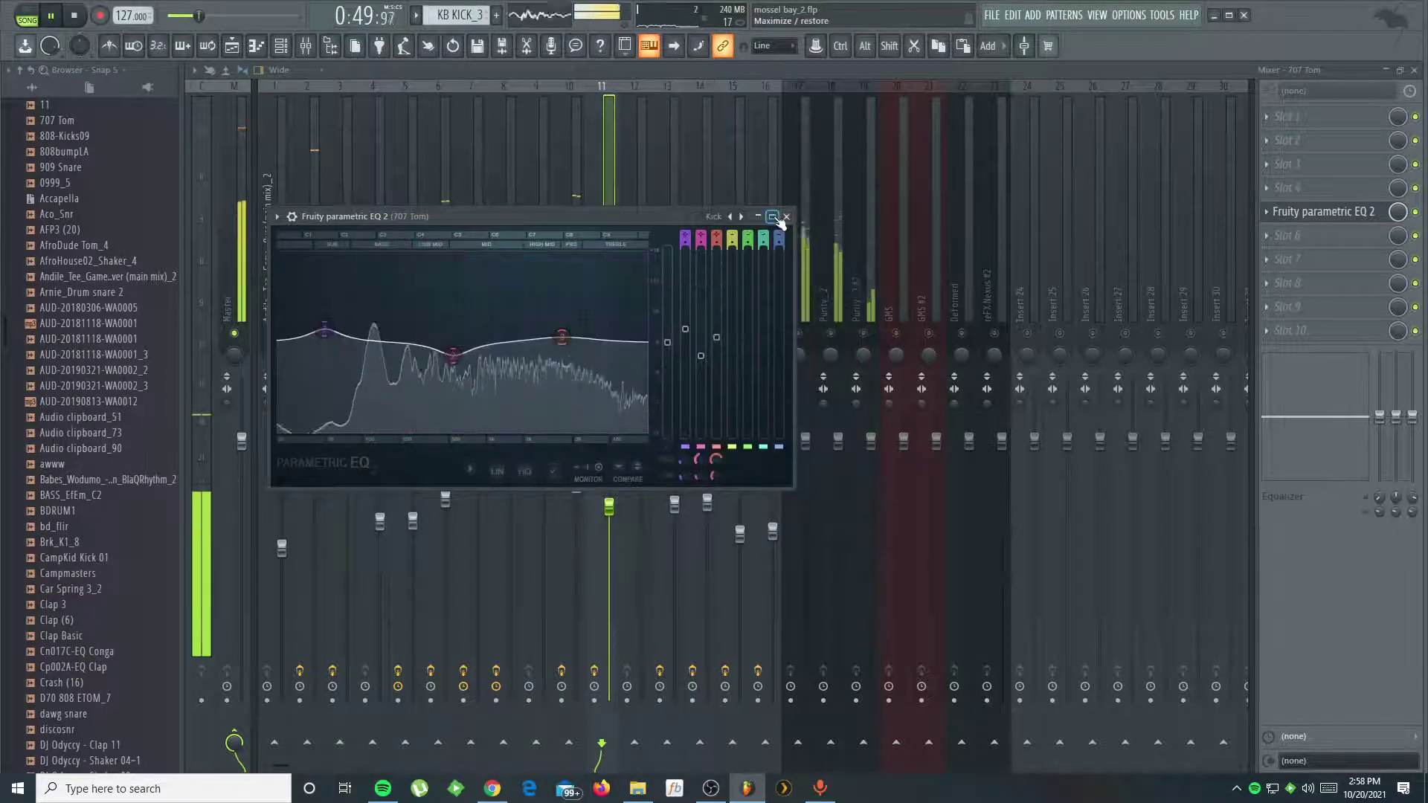
click(786, 216)
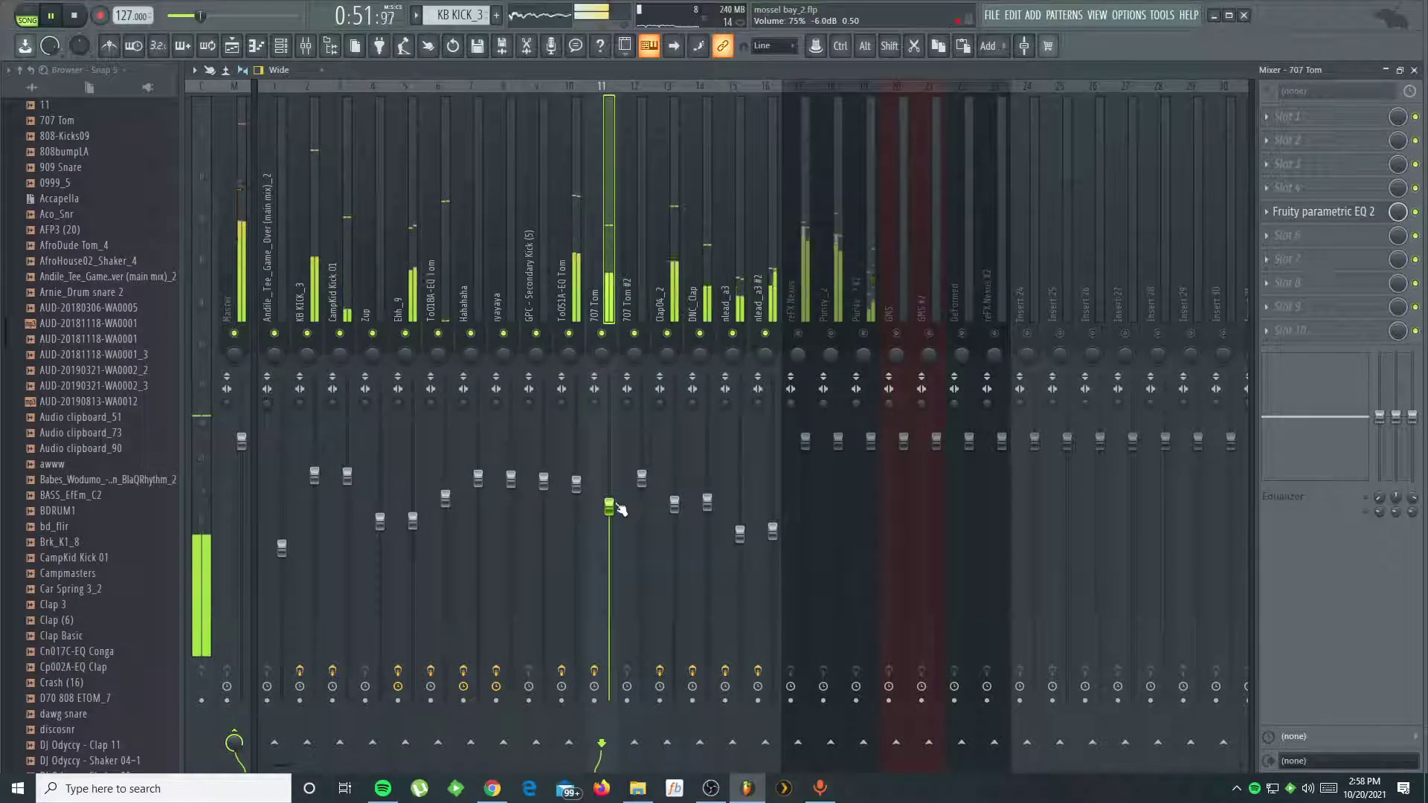
drag(609, 507, 608, 499)
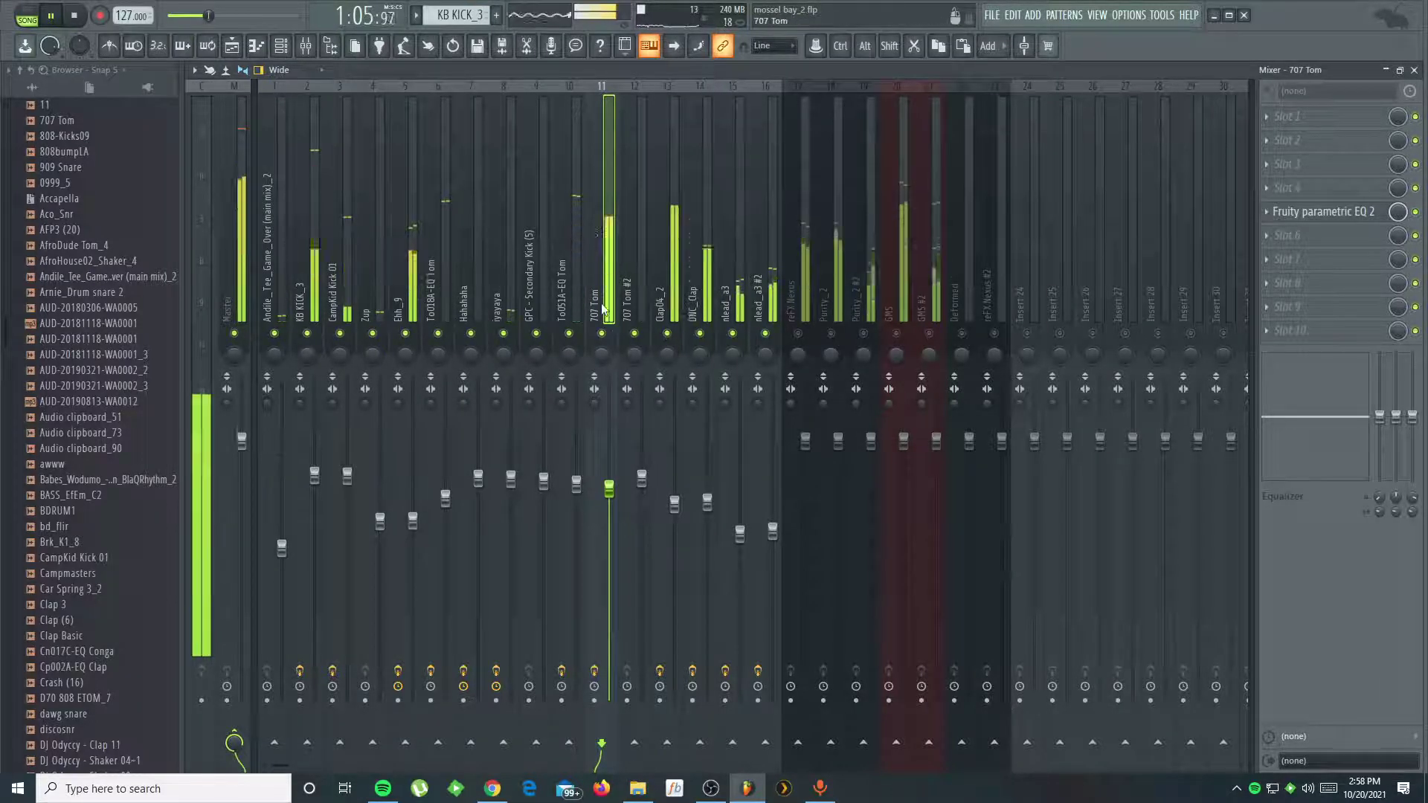
- Add Fruity Parametric EQ 2 with the Kick preset in slot 5 of GPC - Secondary Kick (5)
click(574, 300)
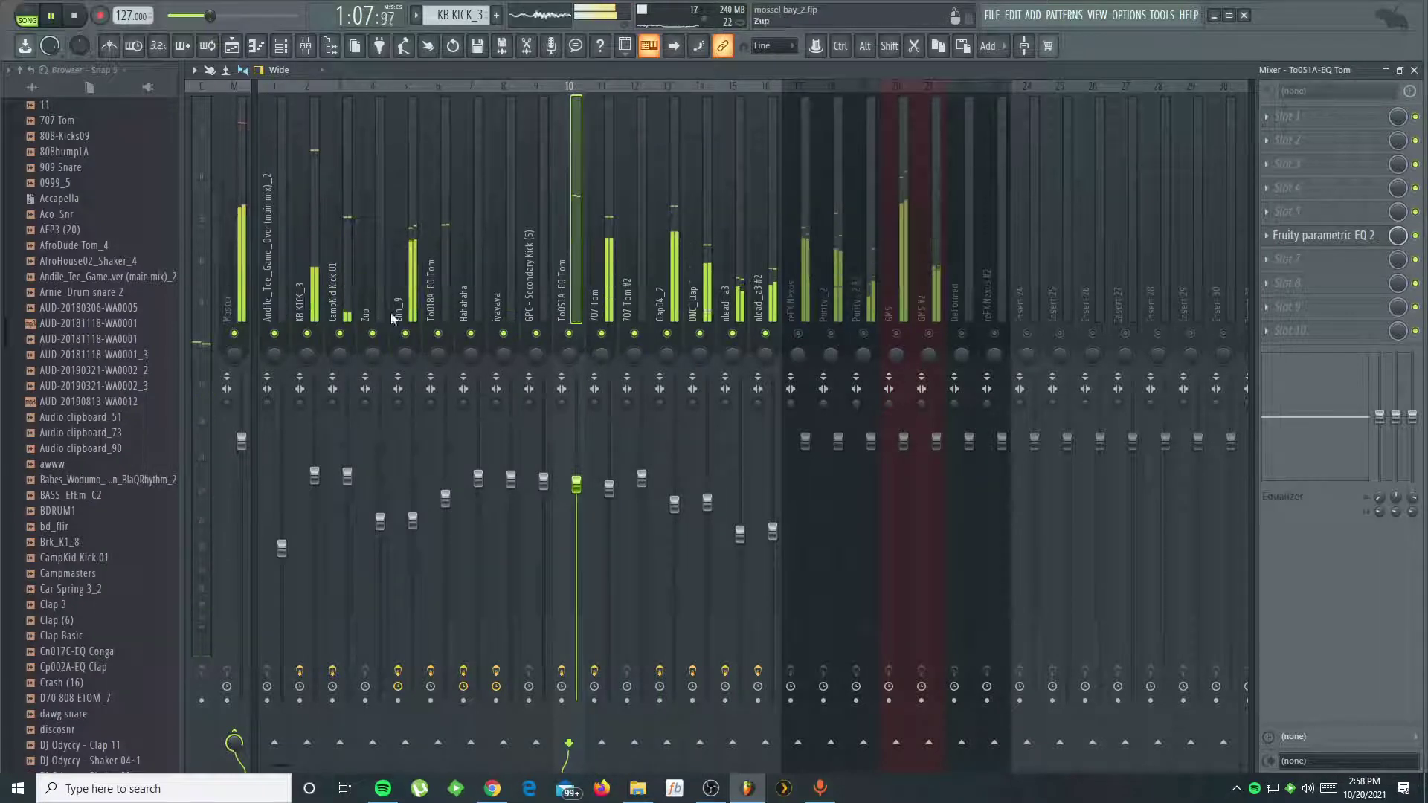
click(547, 298)
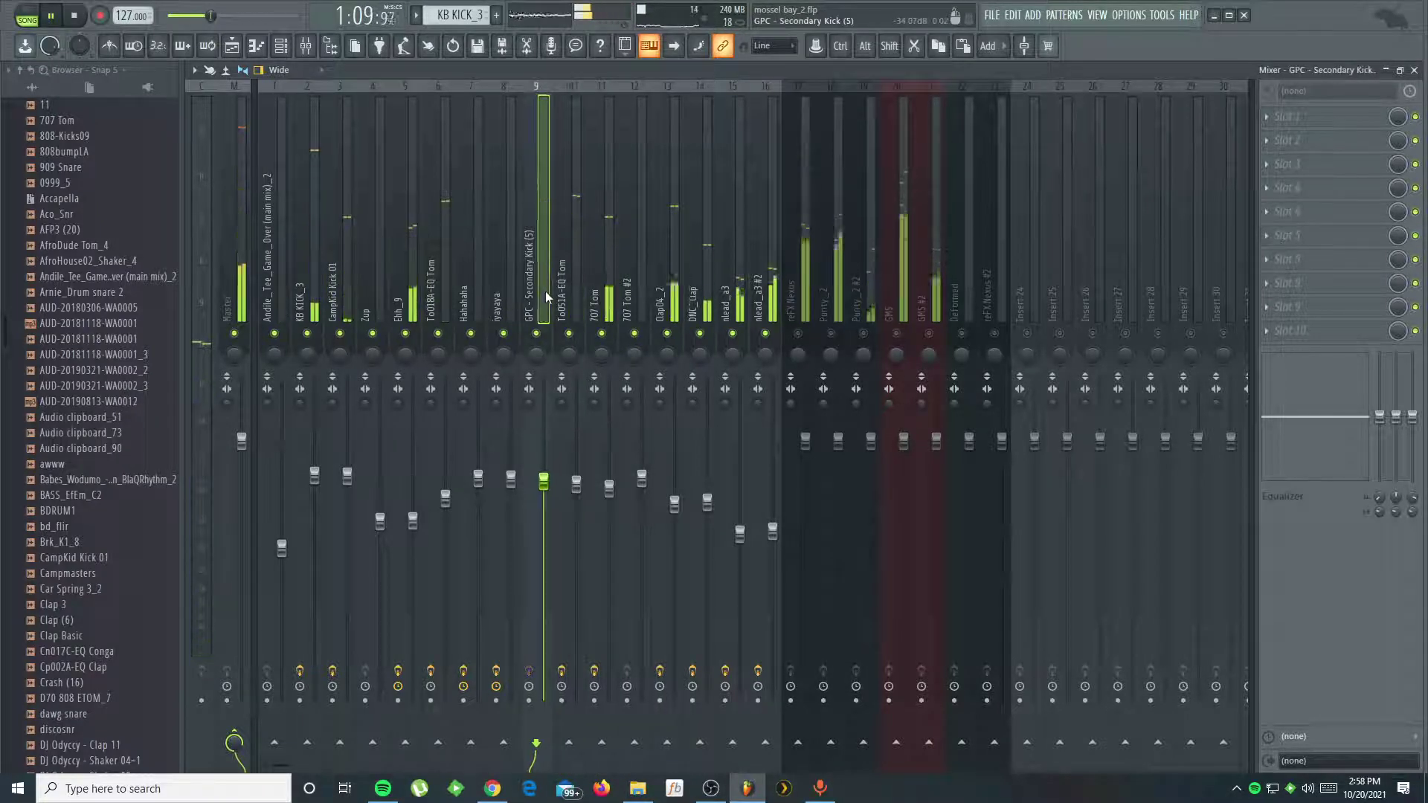
click(1265, 211)
click(1077, 504)
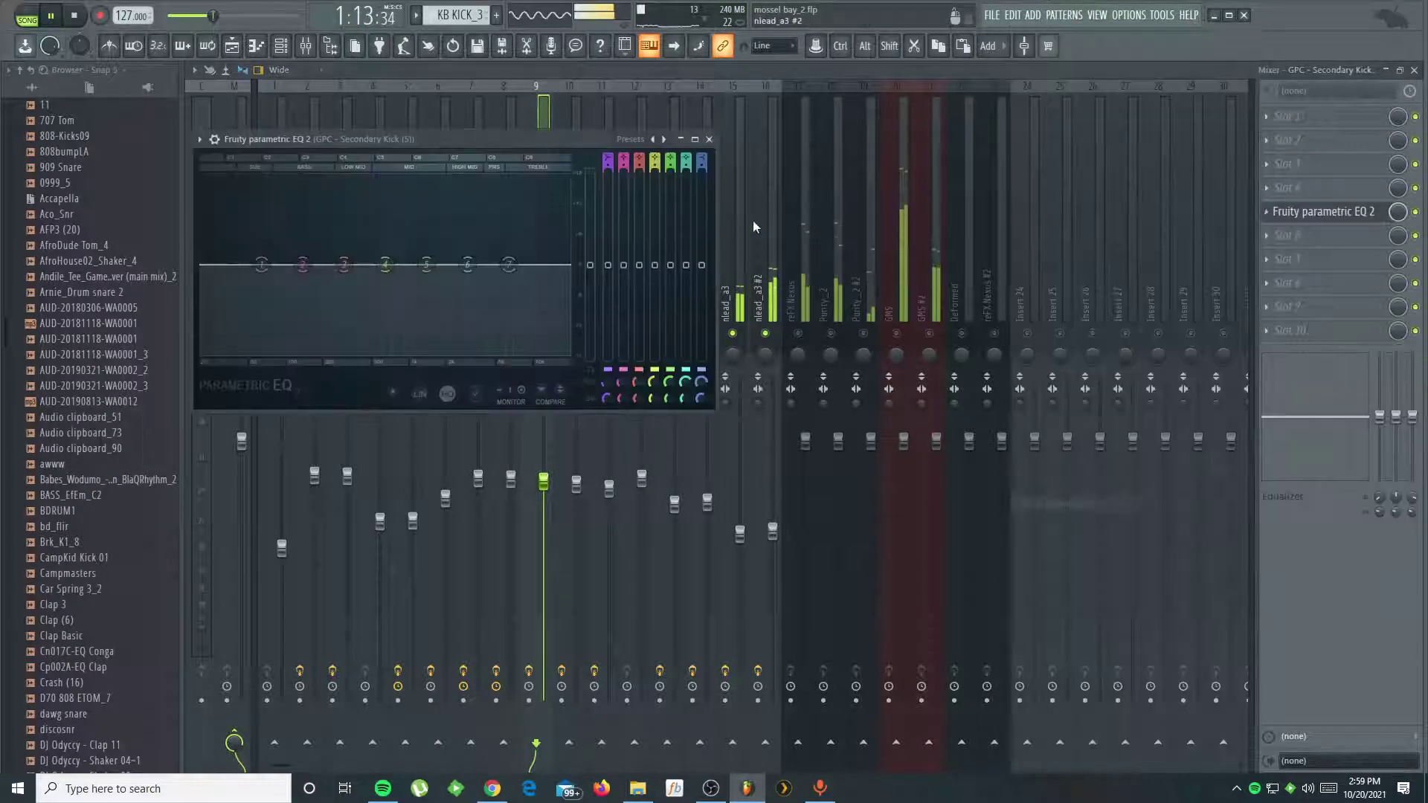
click(621, 140)
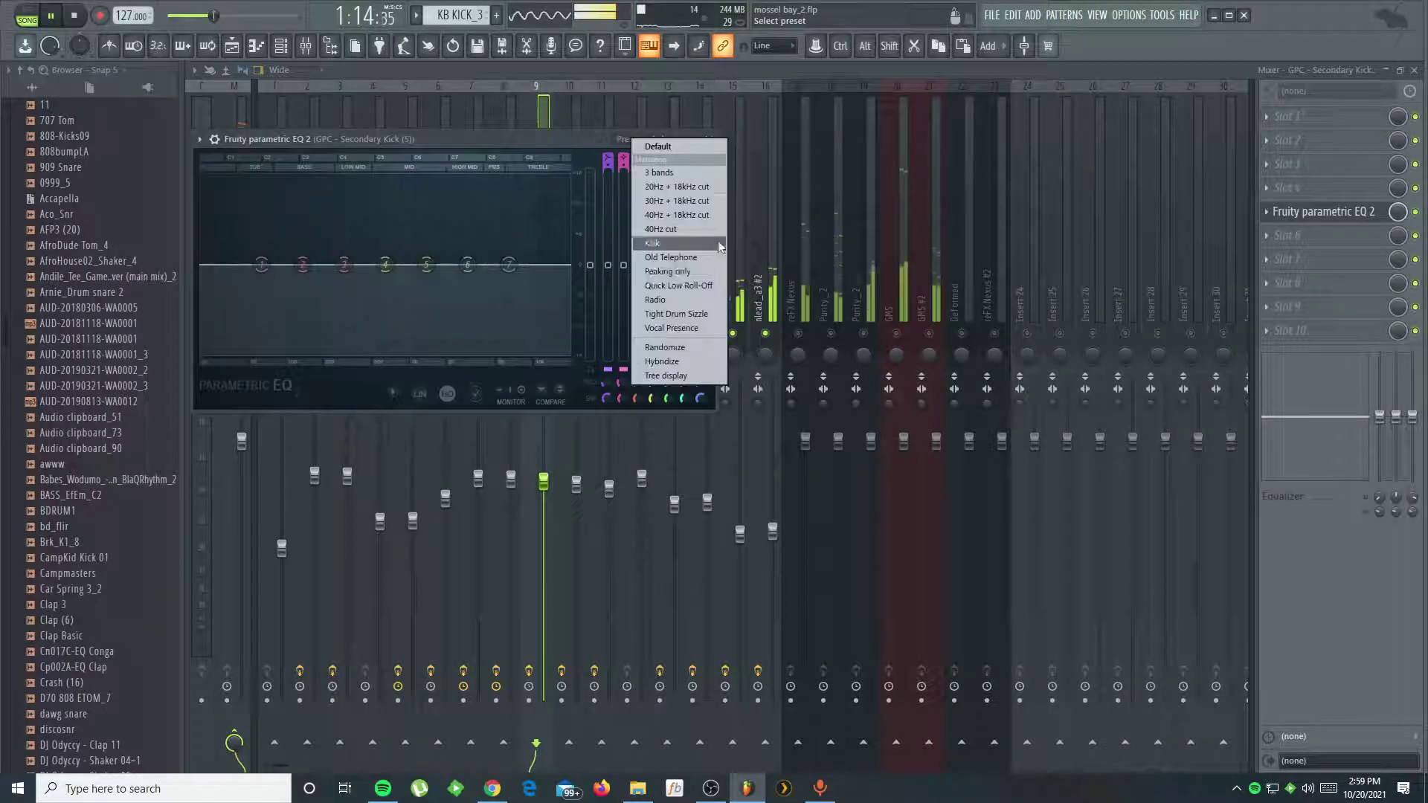
click(684, 315)
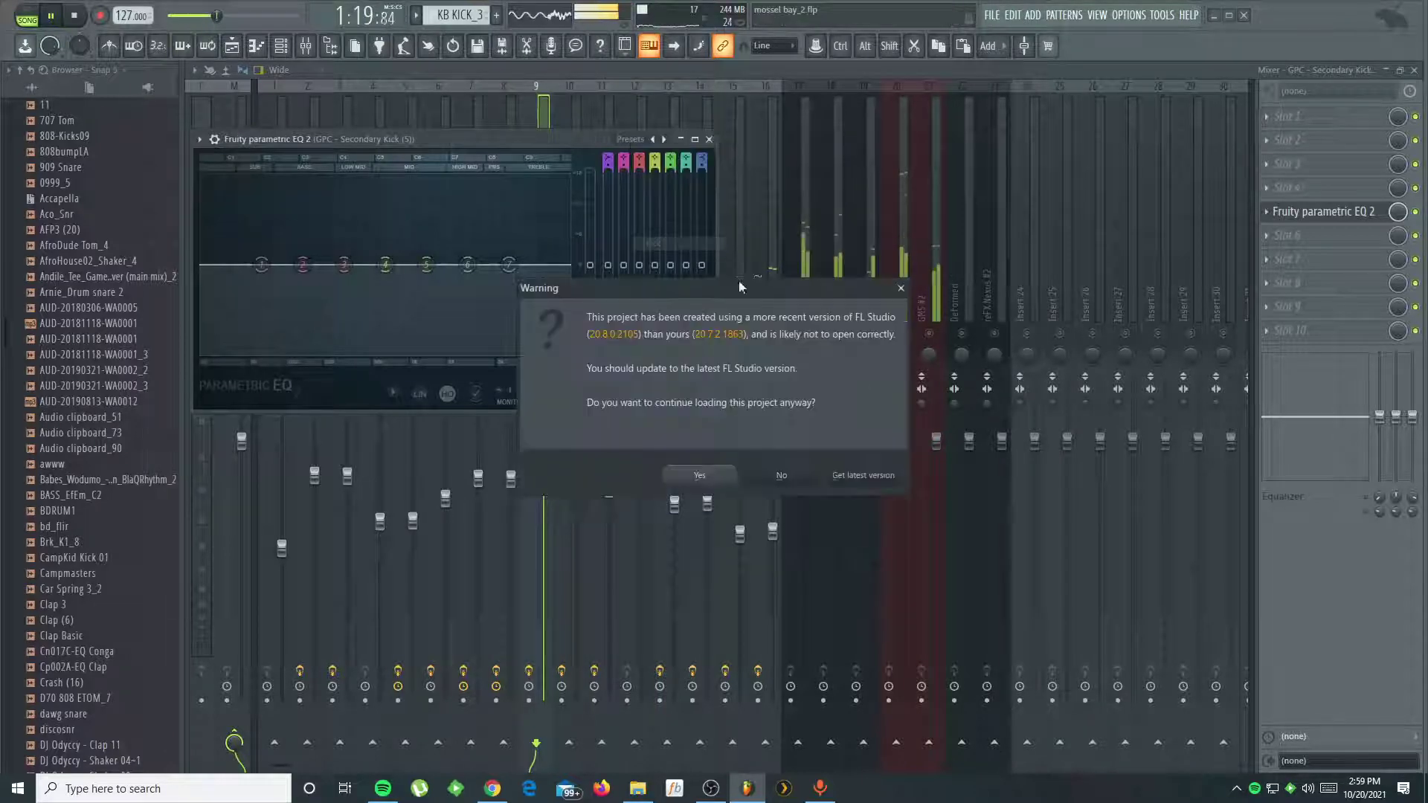
click(712, 475)
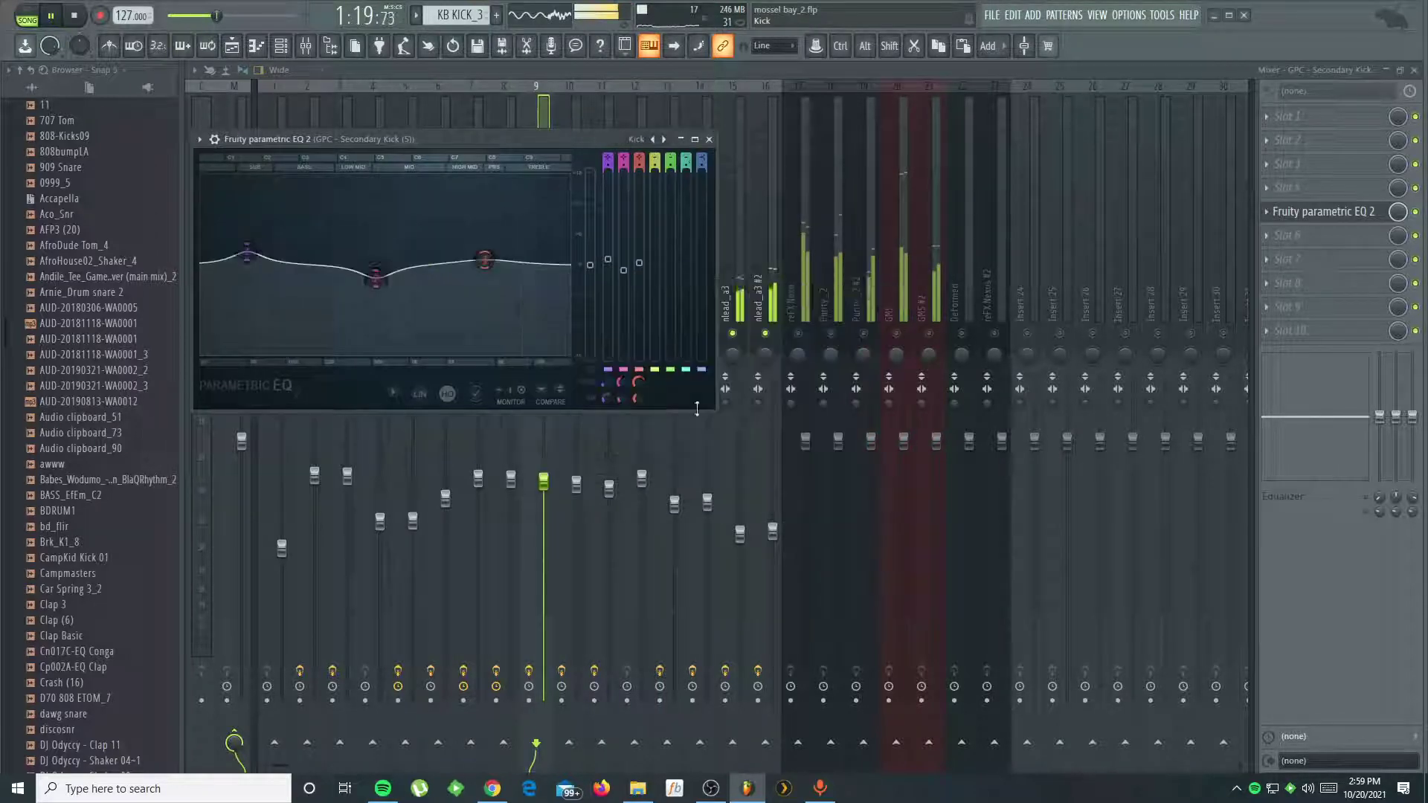
click(709, 139)
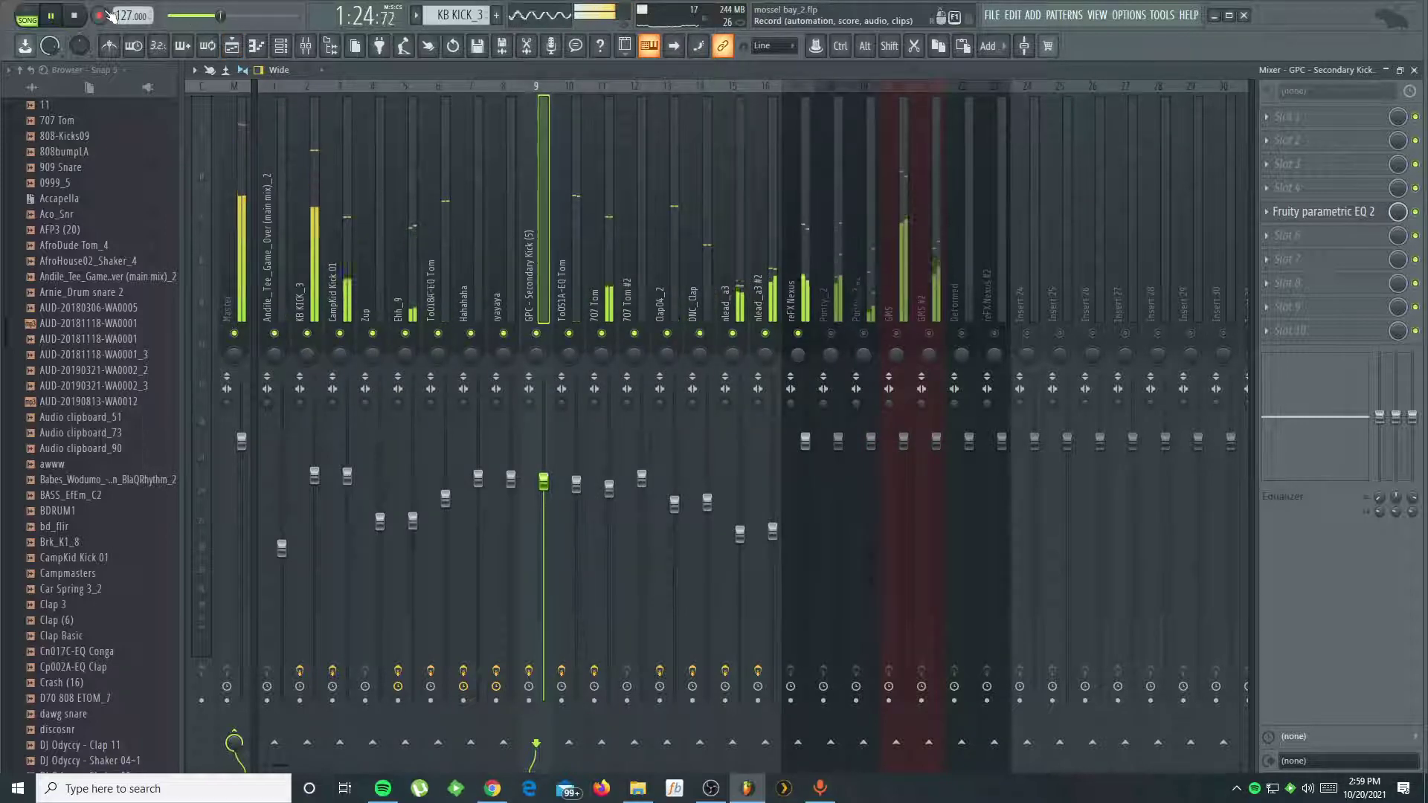
- Replay the song from an earlier position and bring in Purity_2 with its volume lowered to about 80%
drag(206, 16, 200, 16)
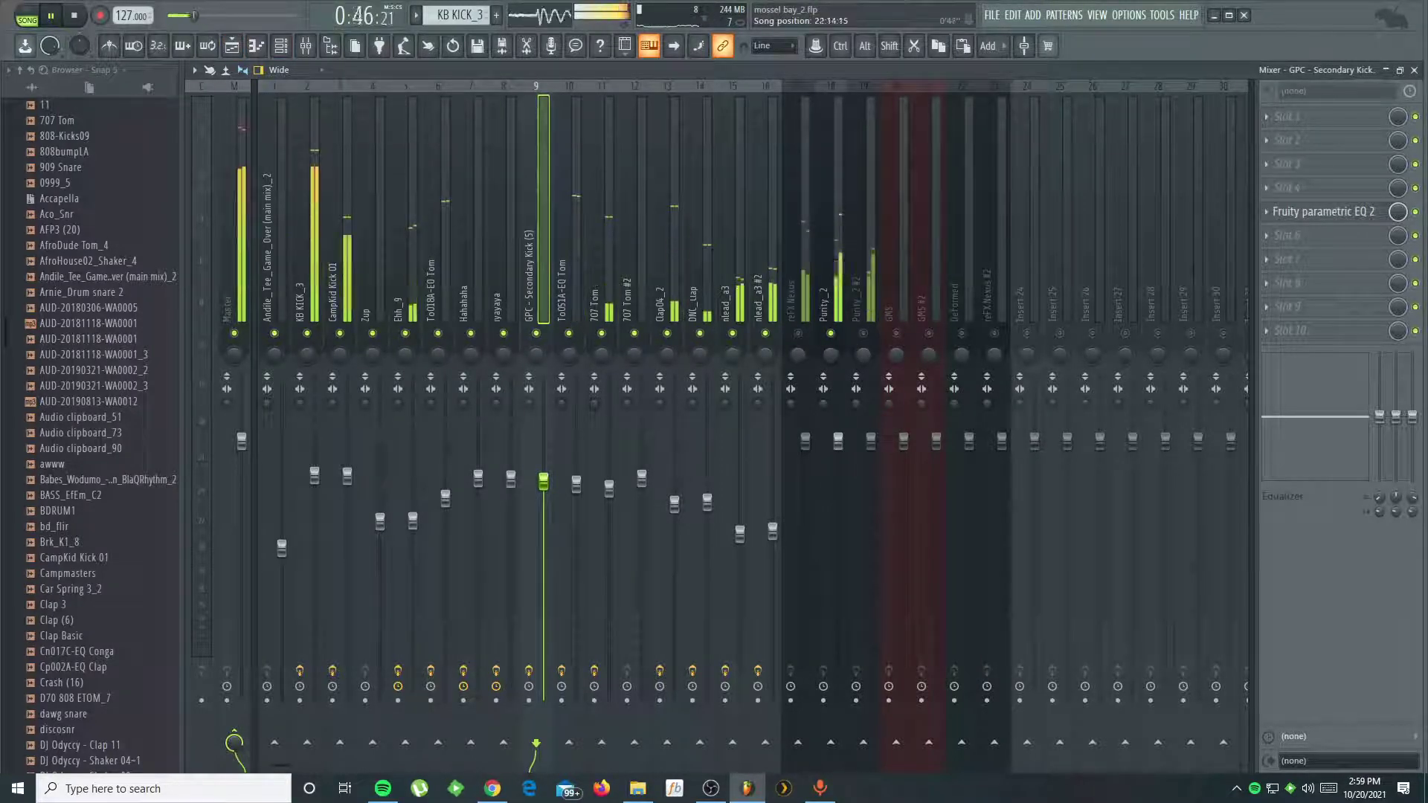
drag(194, 16, 185, 16)
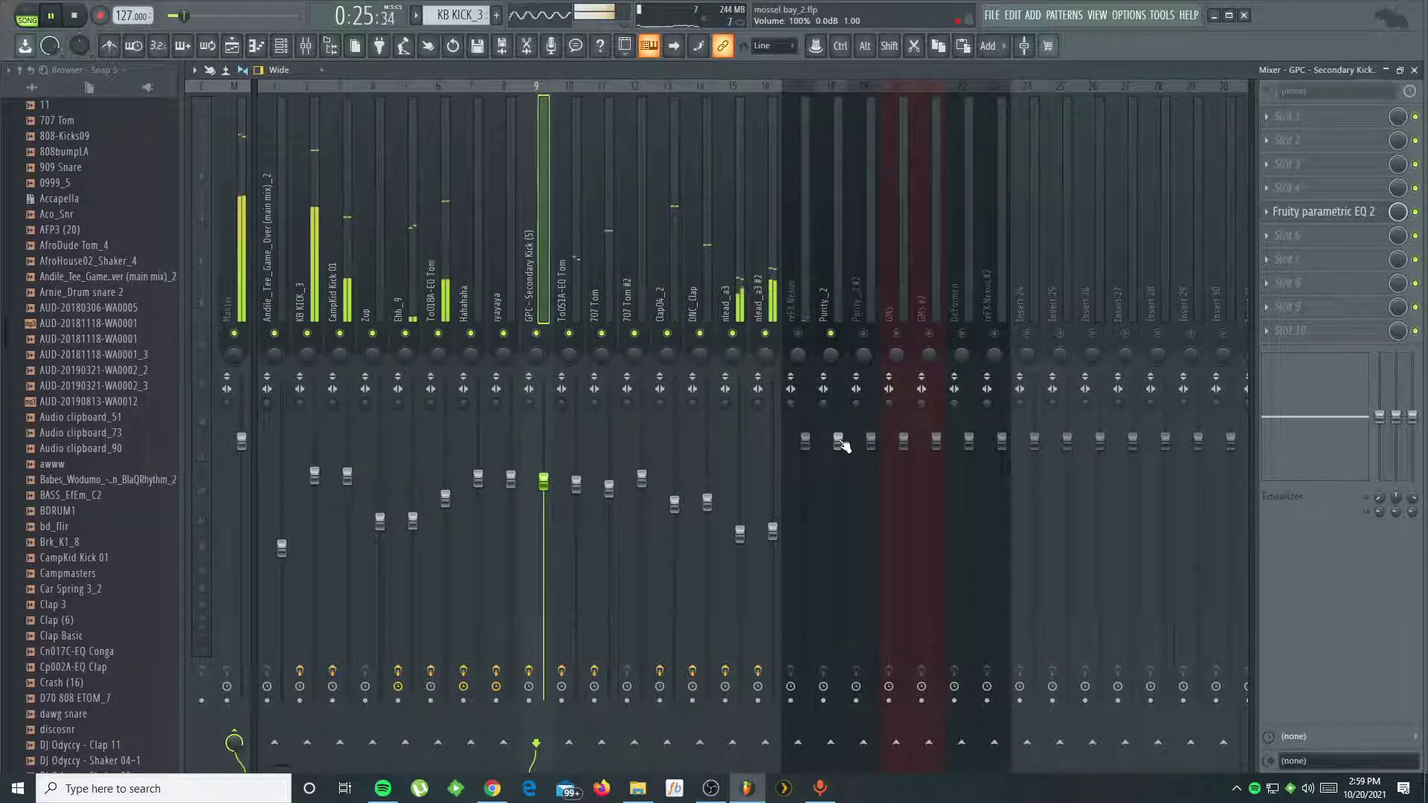
drag(839, 441, 839, 495)
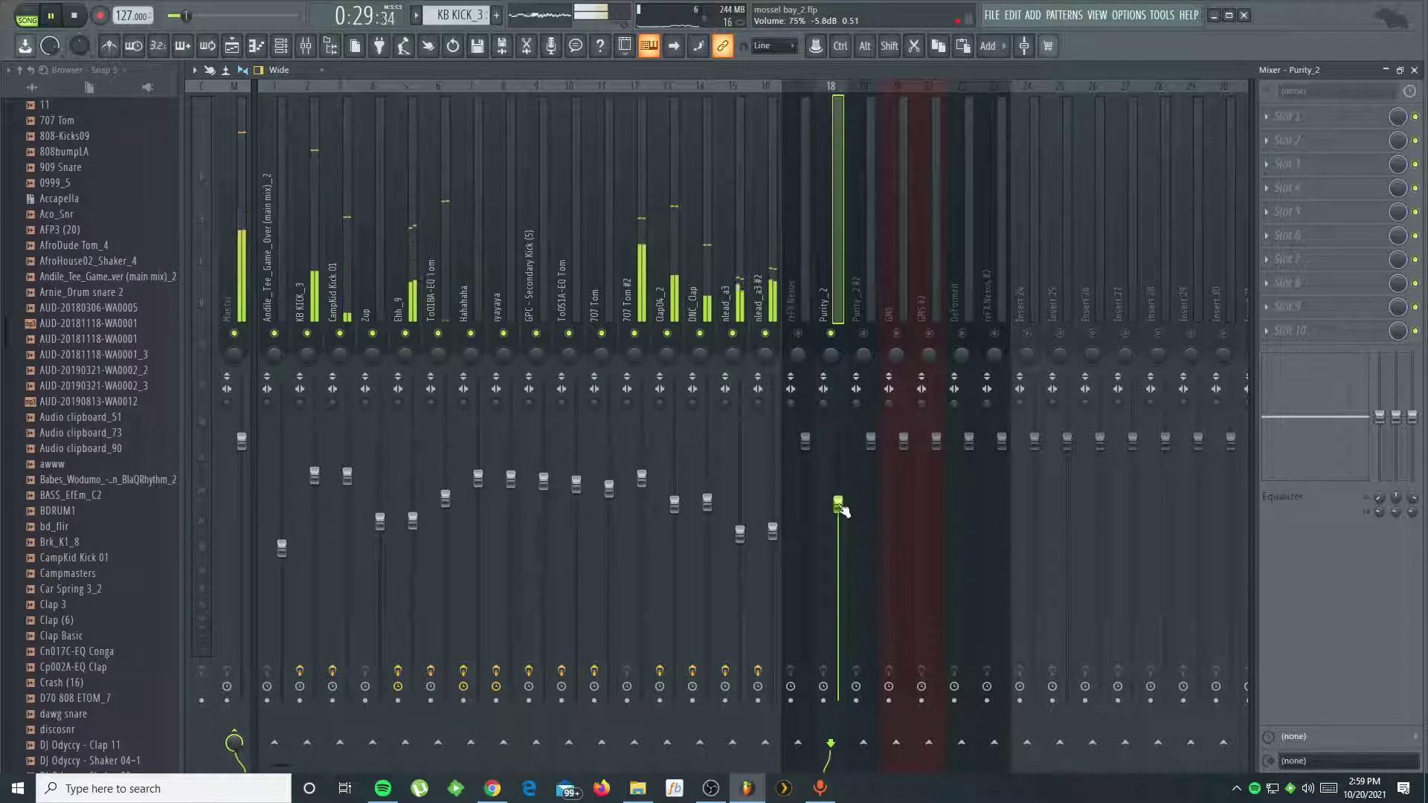
drag(838, 504, 838, 491)
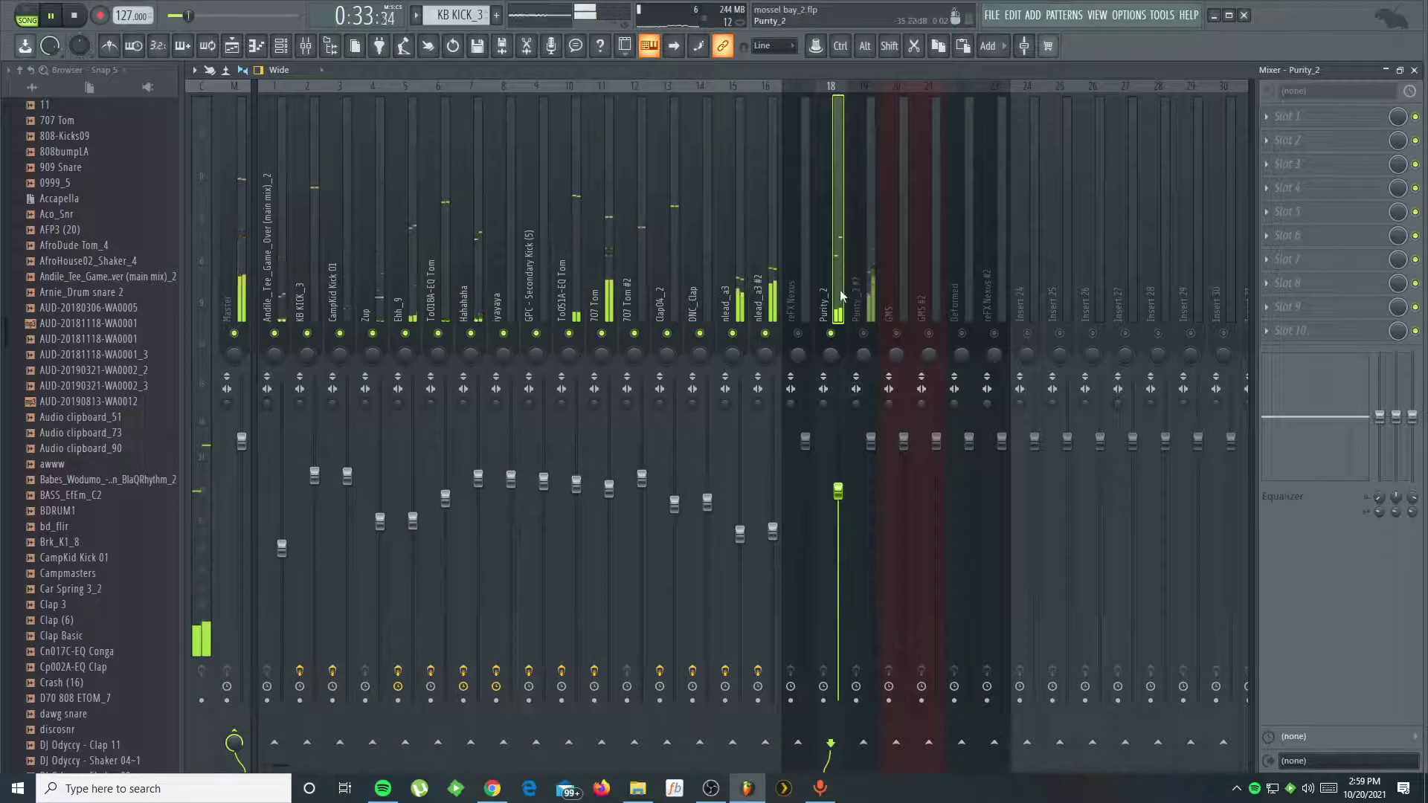
- Add Fruity Parametric EQ 2 with the 30Hz + 18kHz cut preset in slot 4 of Purity_2
click(1260, 184)
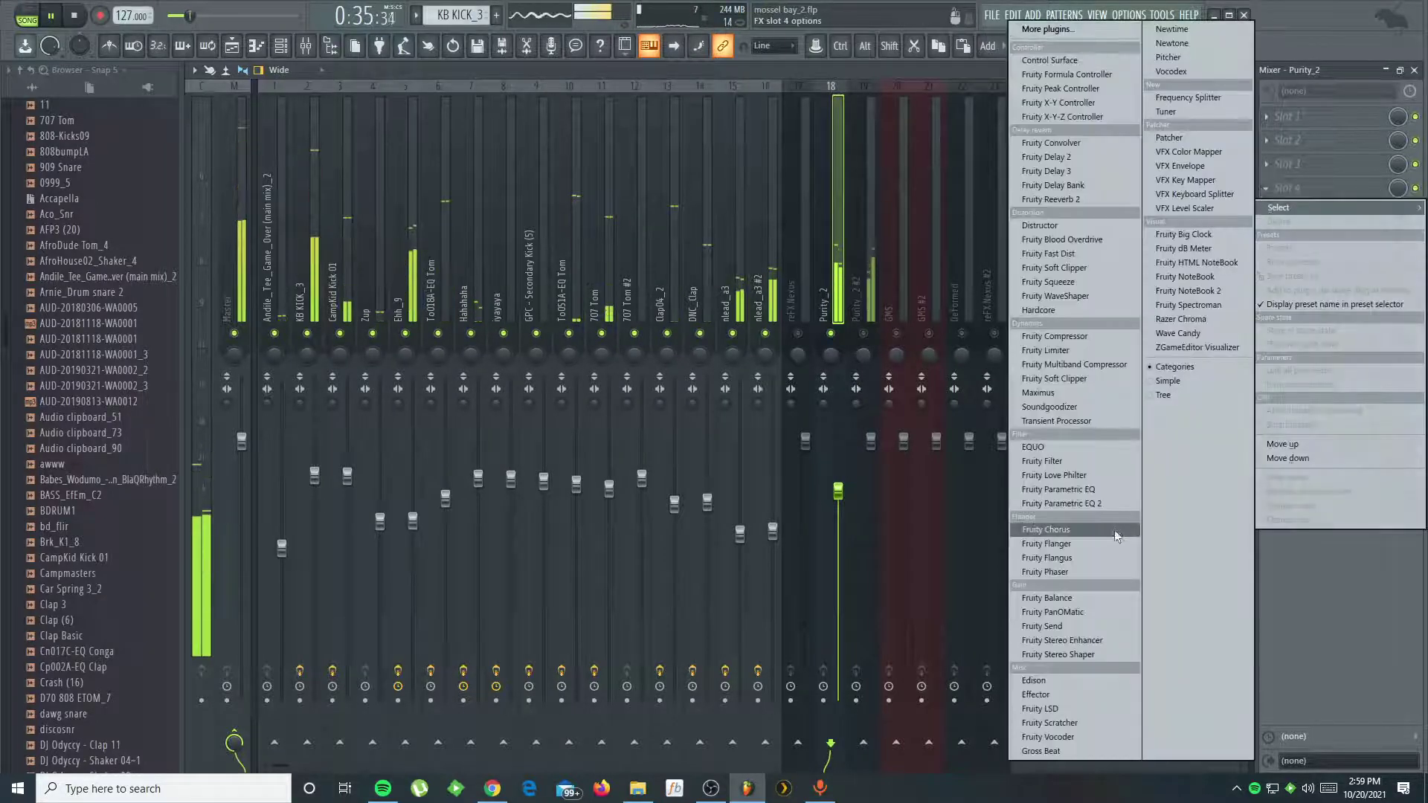
click(1109, 509)
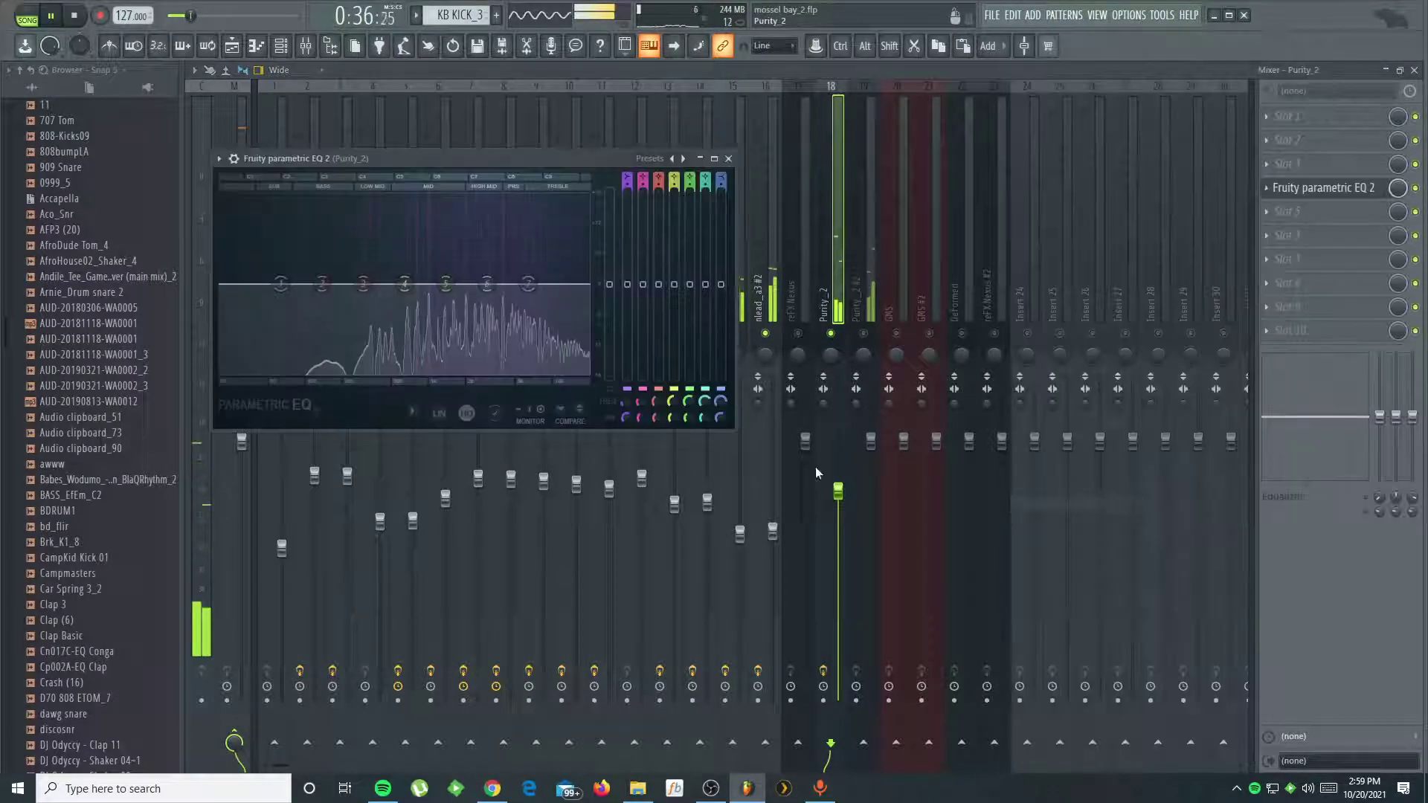
click(650, 158)
click(698, 221)
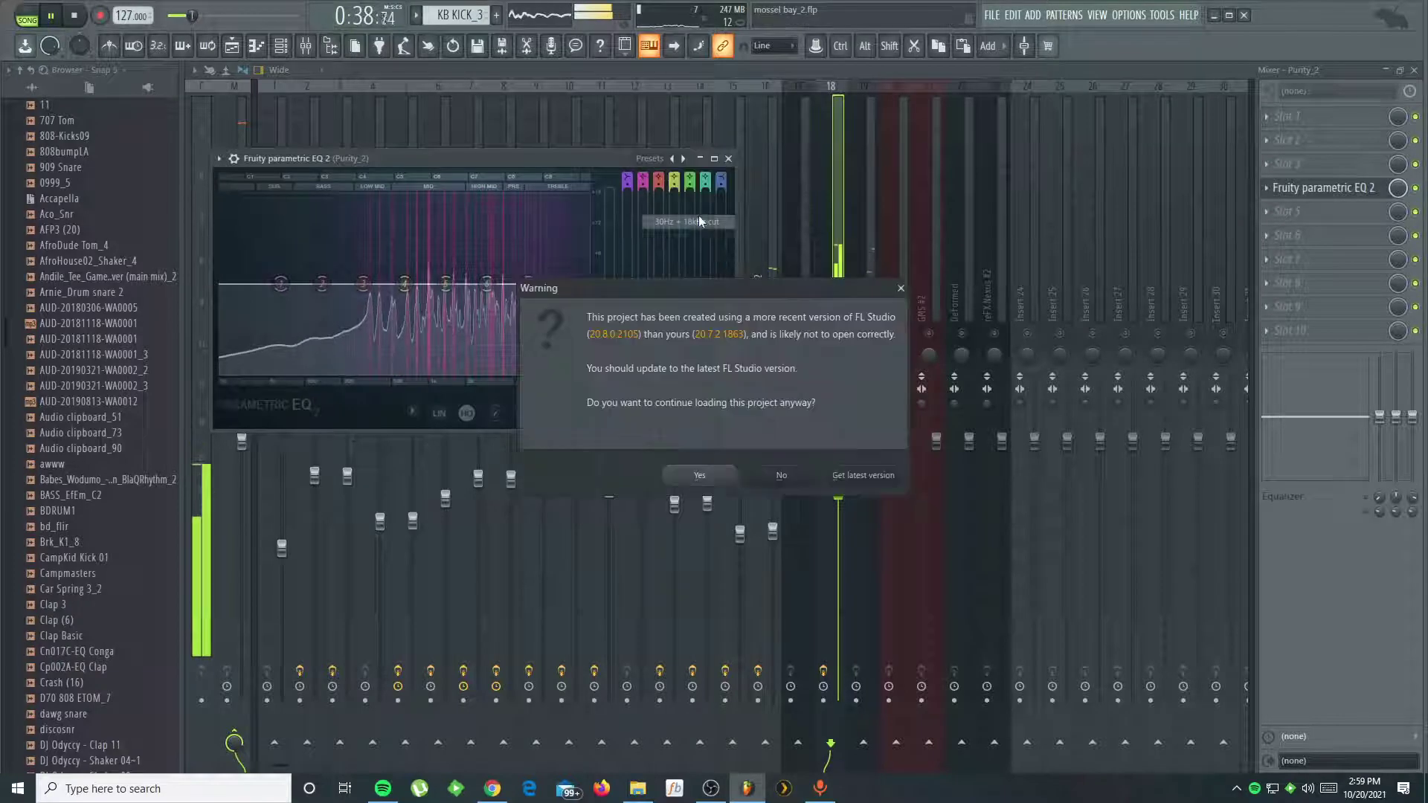
click(742, 473)
click(728, 159)
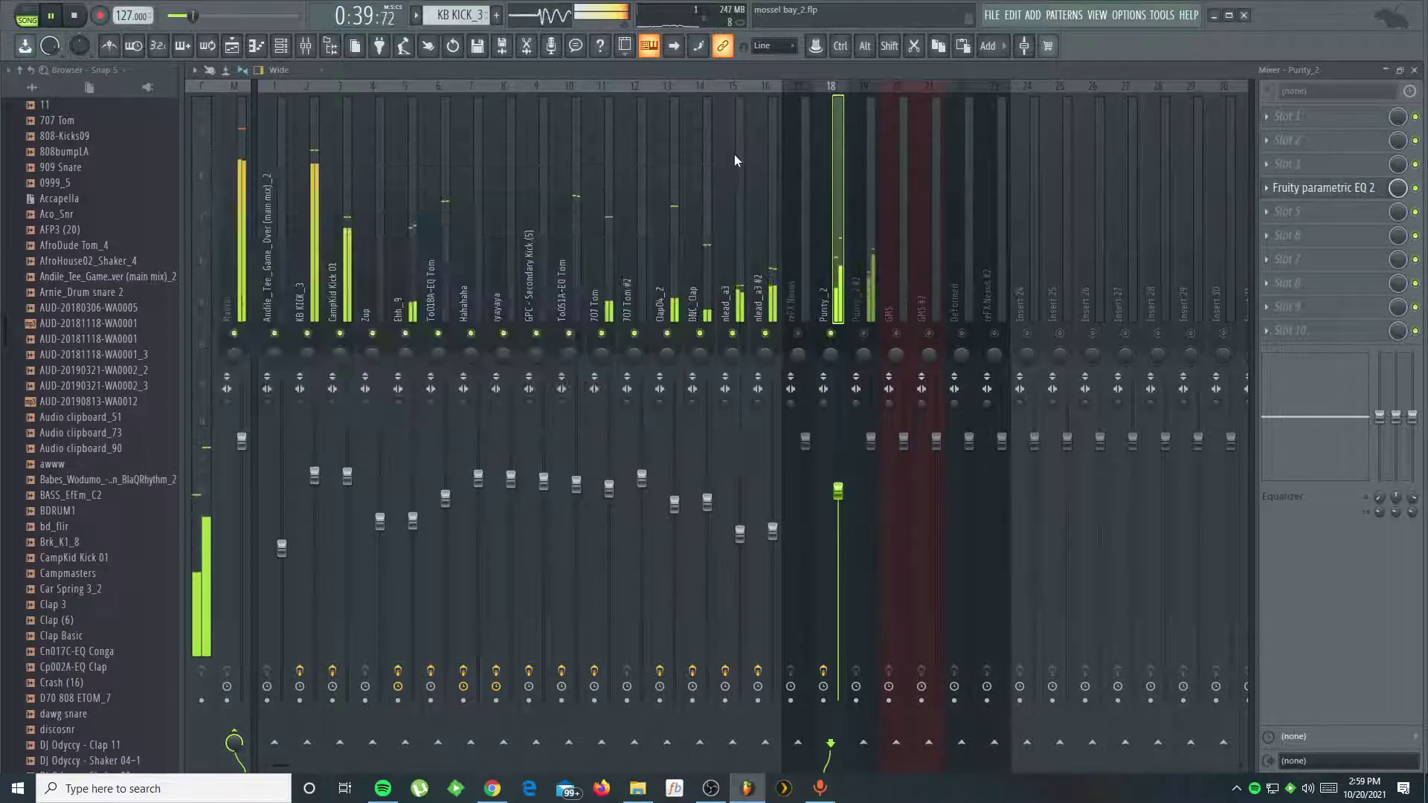
- Add Fruity Parametric EQ in slot 5 of Purity_2 with band 7 at -18 dB, and lower the track's volume slightly
click(1276, 216)
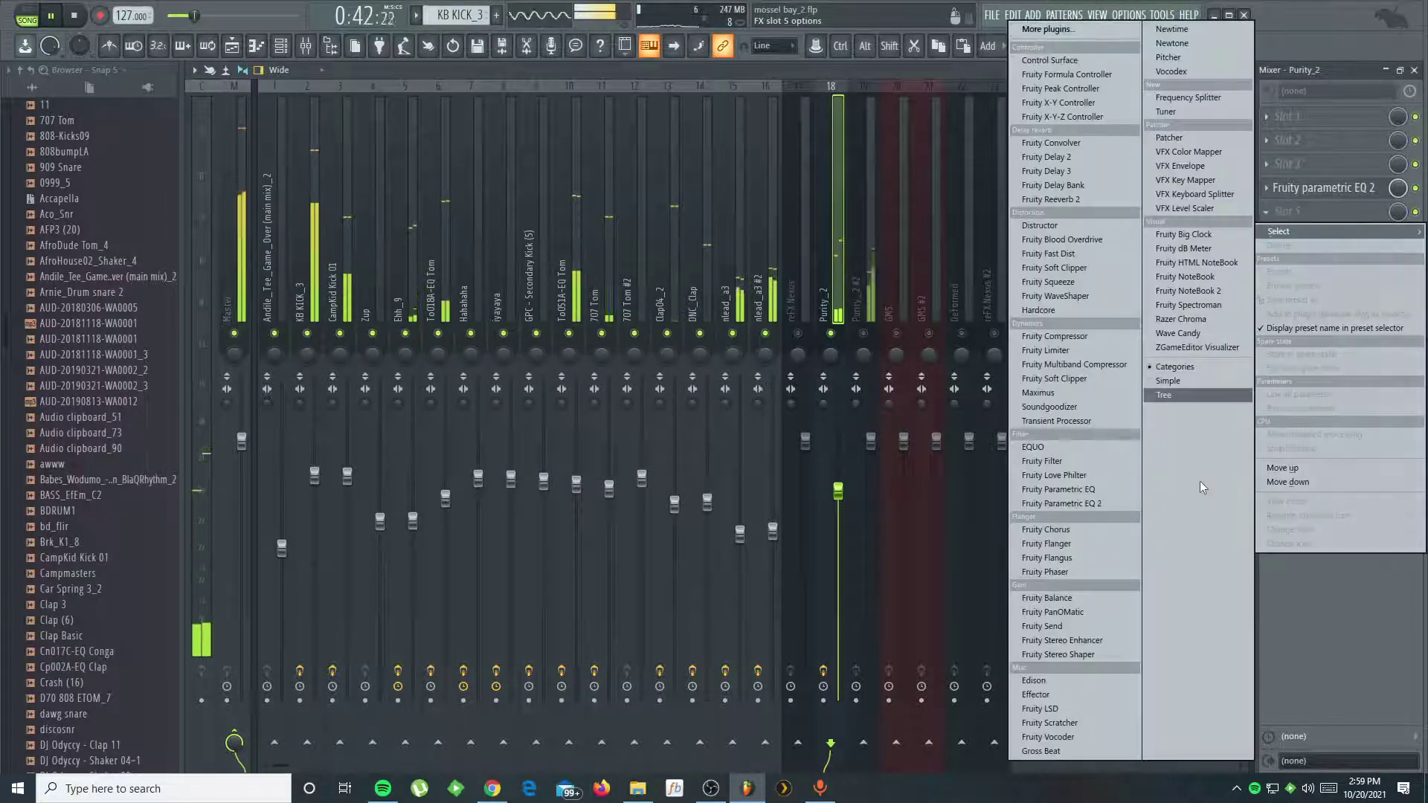
click(1060, 489)
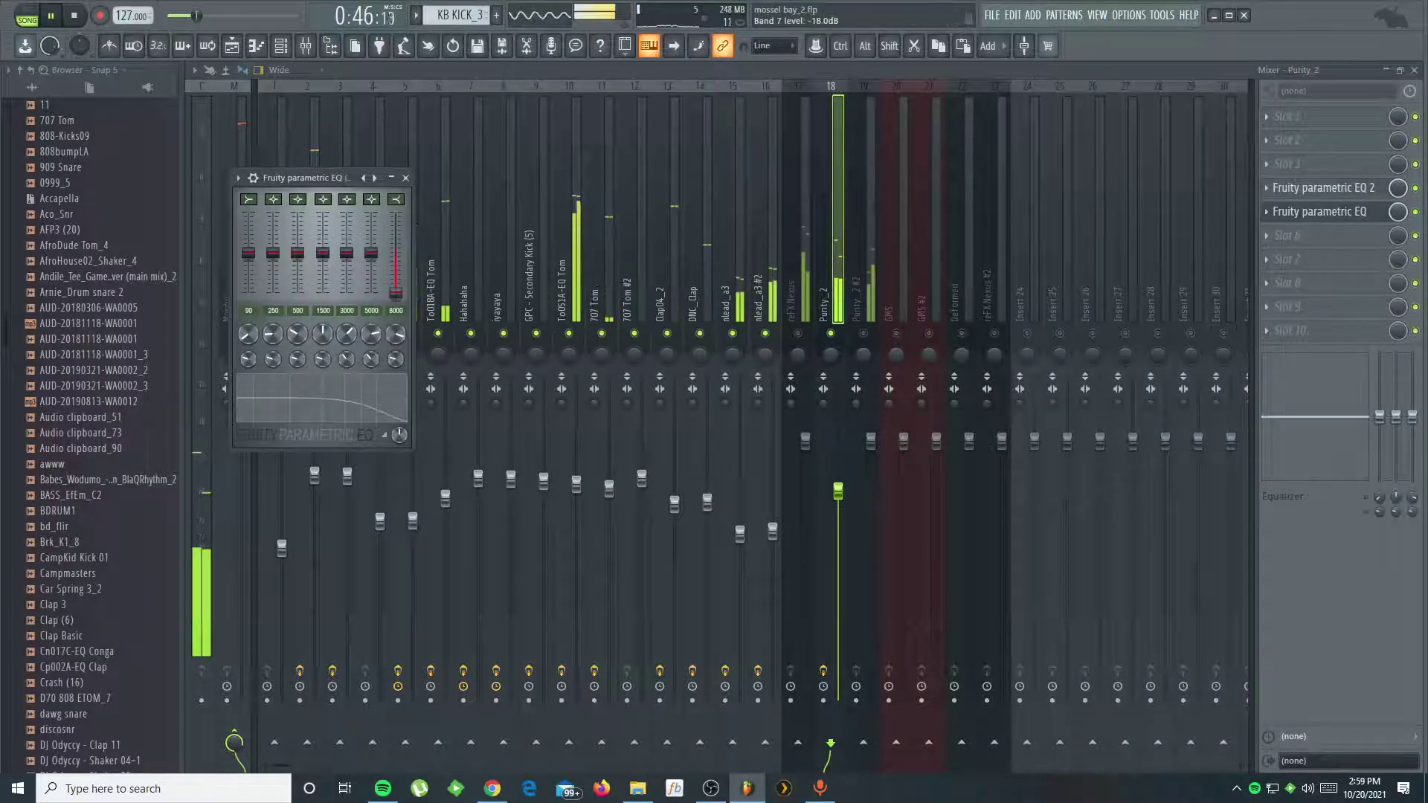
click(406, 179)
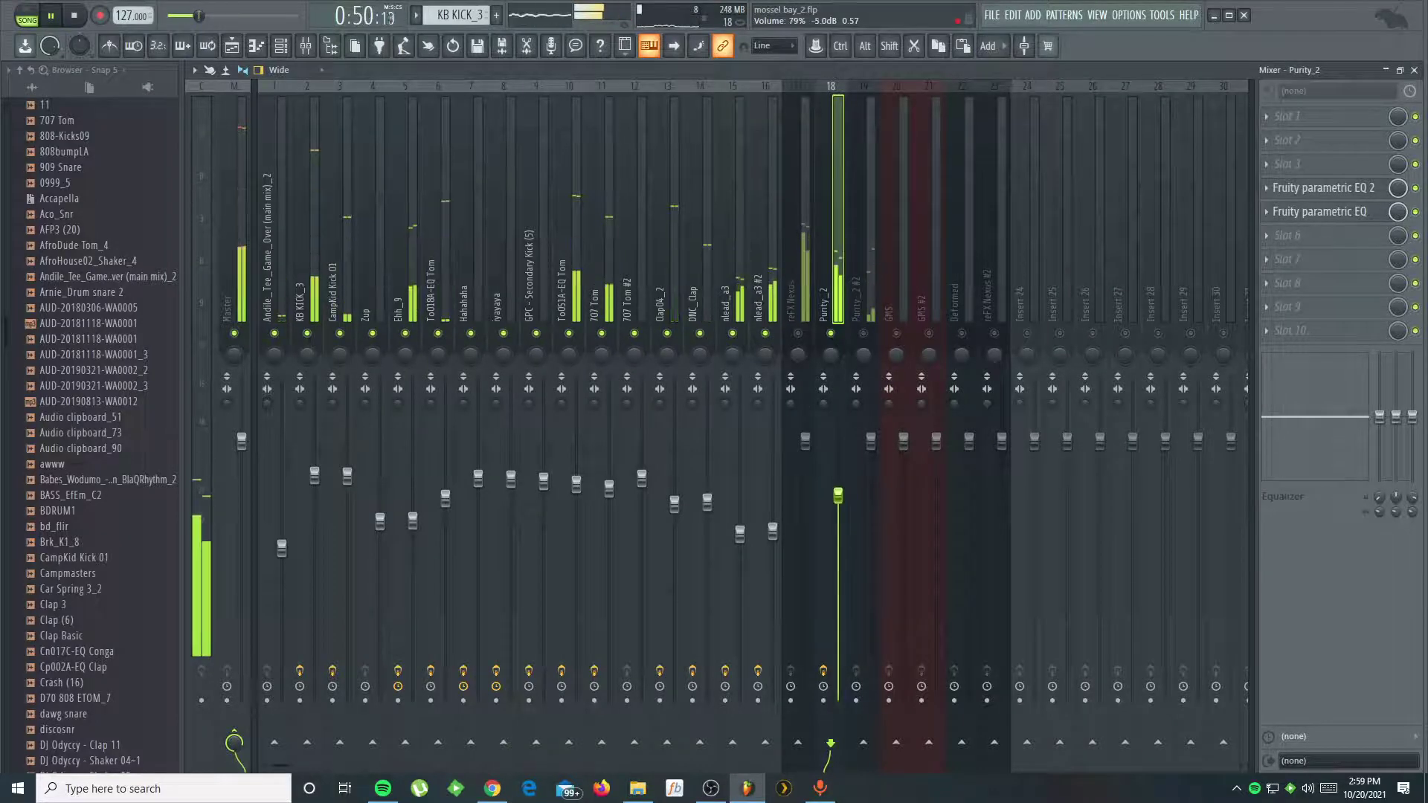
drag(841, 503, 841, 507)
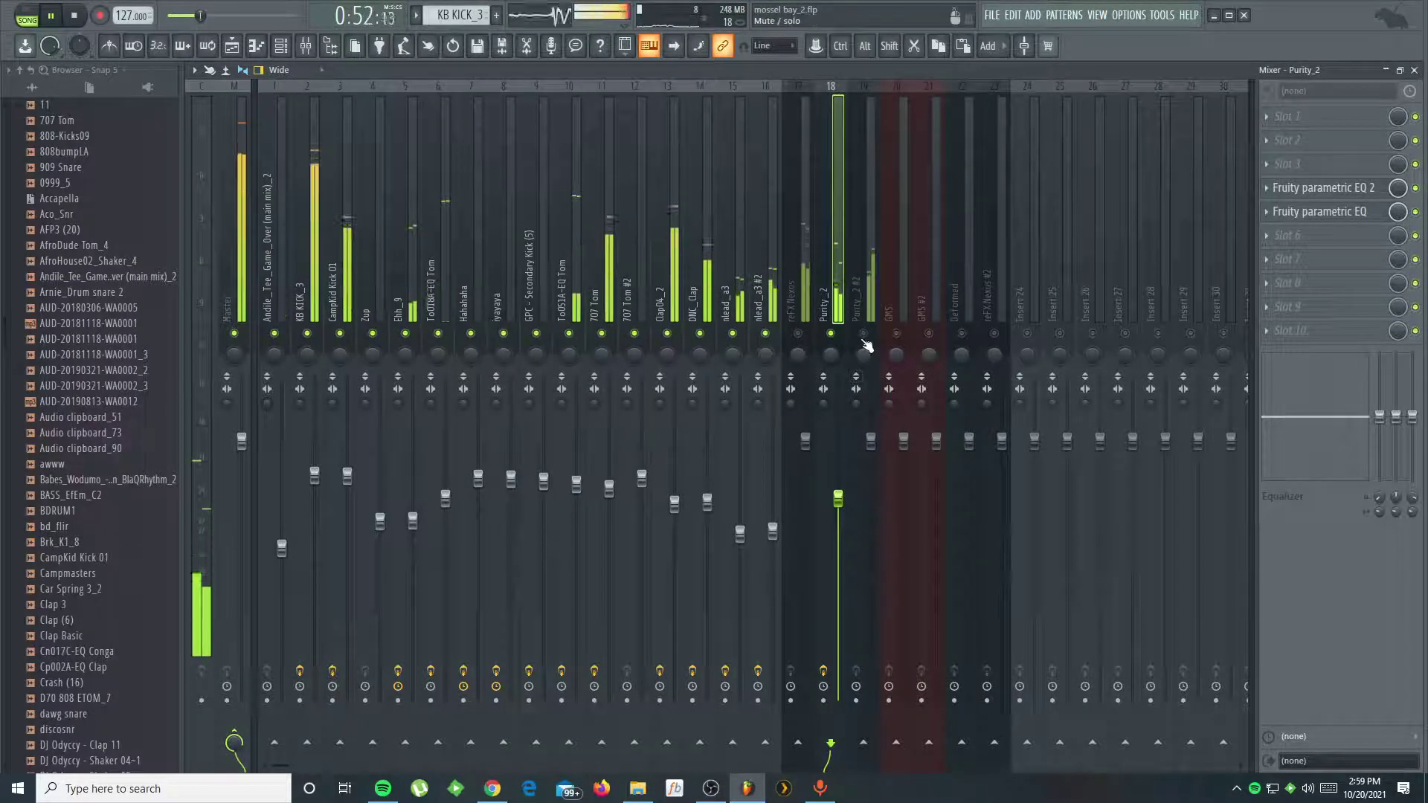
- Unmute reFX Nexus with its volume lowered, and add Fruity Parametric EQ 2 with the 40Hz + 18kHz cut preset in its slot 4
click(797, 334)
drag(805, 442, 805, 496)
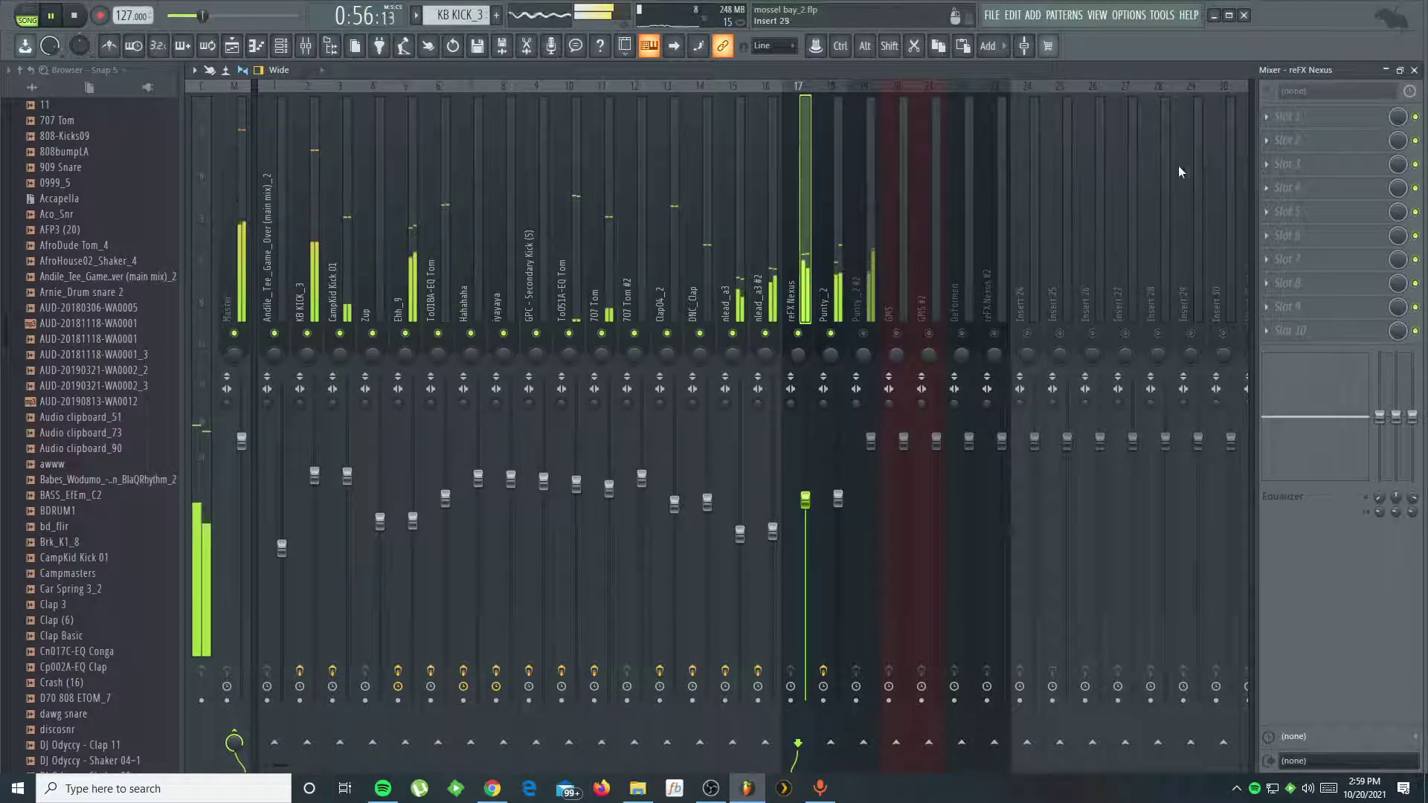
click(1270, 195)
click(1065, 512)
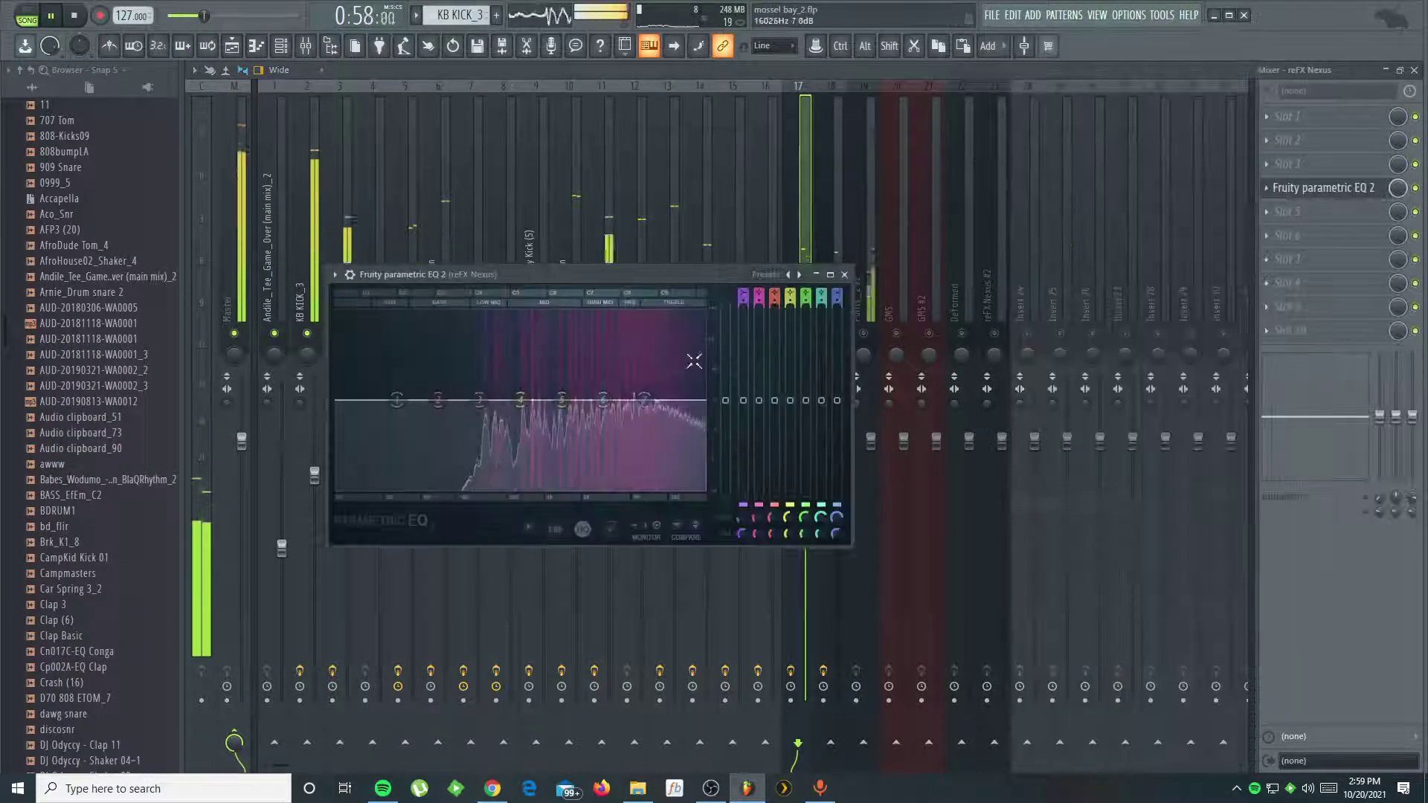
click(766, 275)
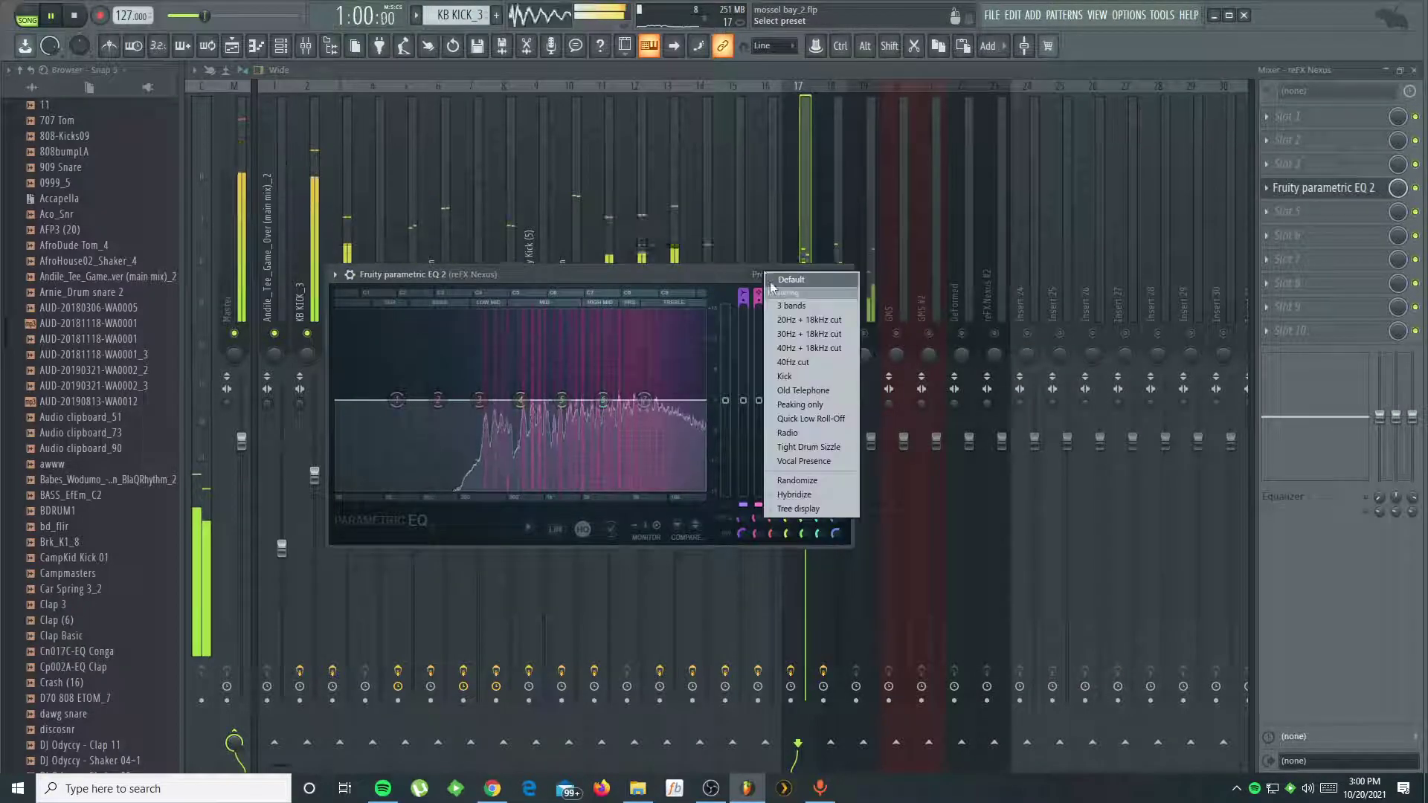
click(804, 348)
click(729, 483)
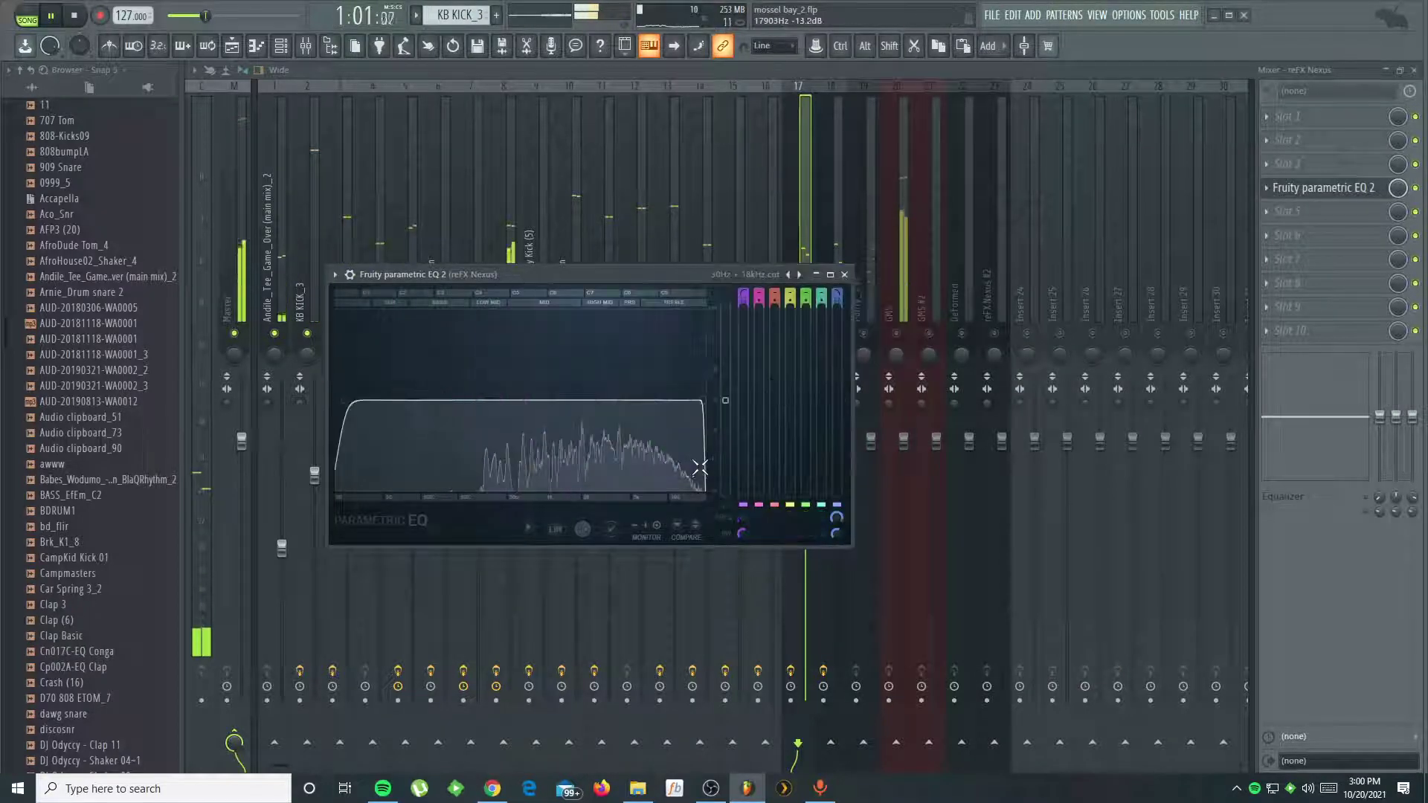
click(844, 275)
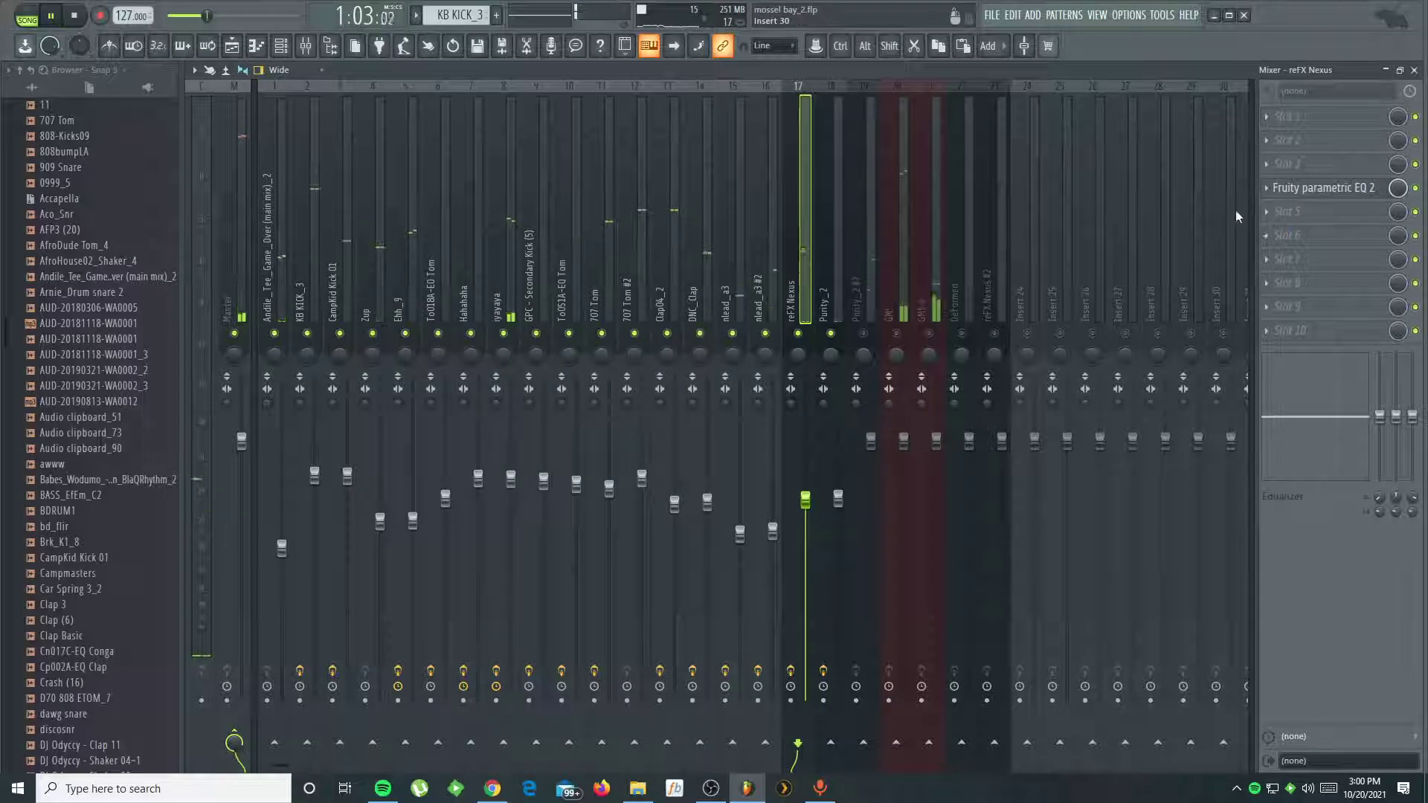
- Add Fruity Parametric EQ in slot 5 of reFX Nexus with the 8000 Hz band at minimum, and raise the track's volume slightly
click(1263, 208)
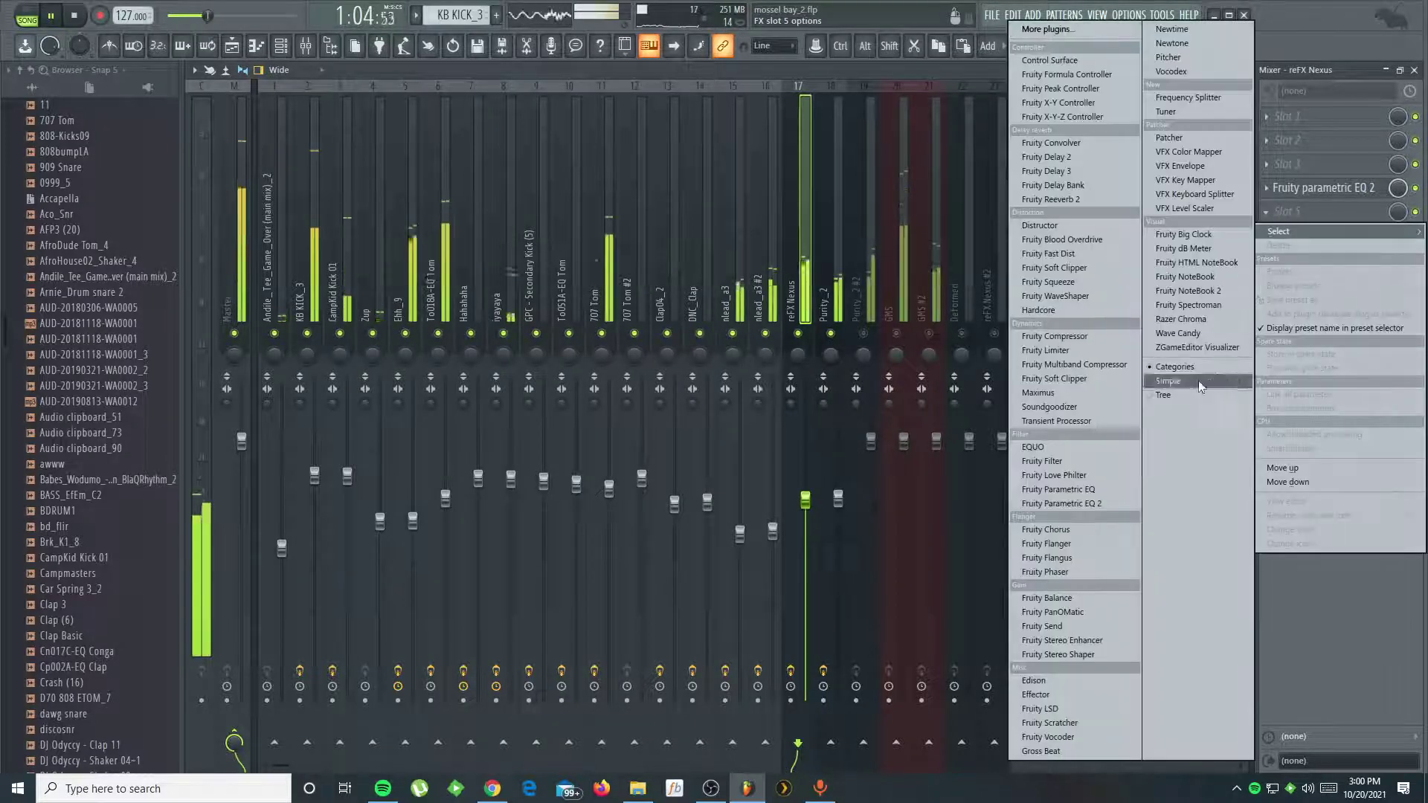
click(1083, 489)
drag(358, 221, 358, 254)
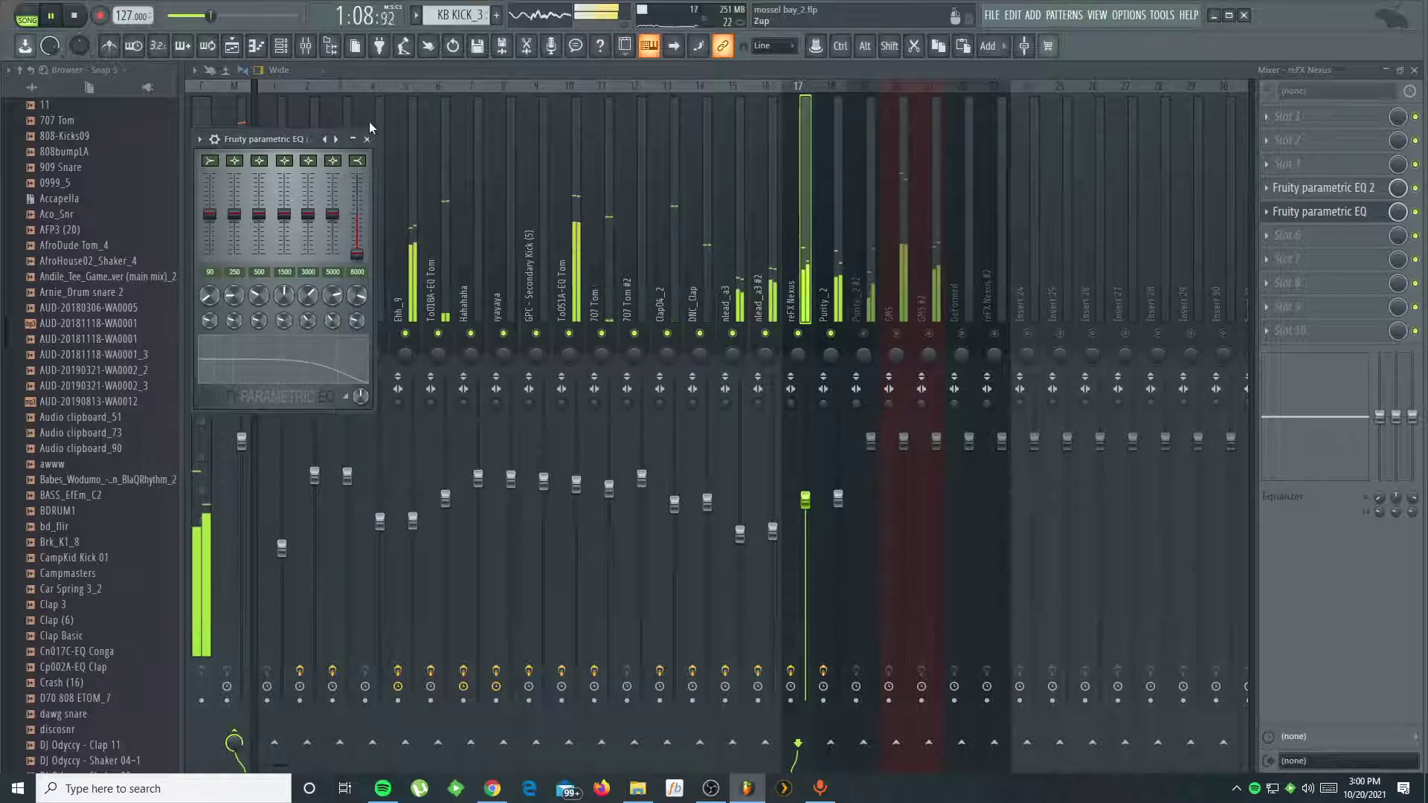
click(367, 139)
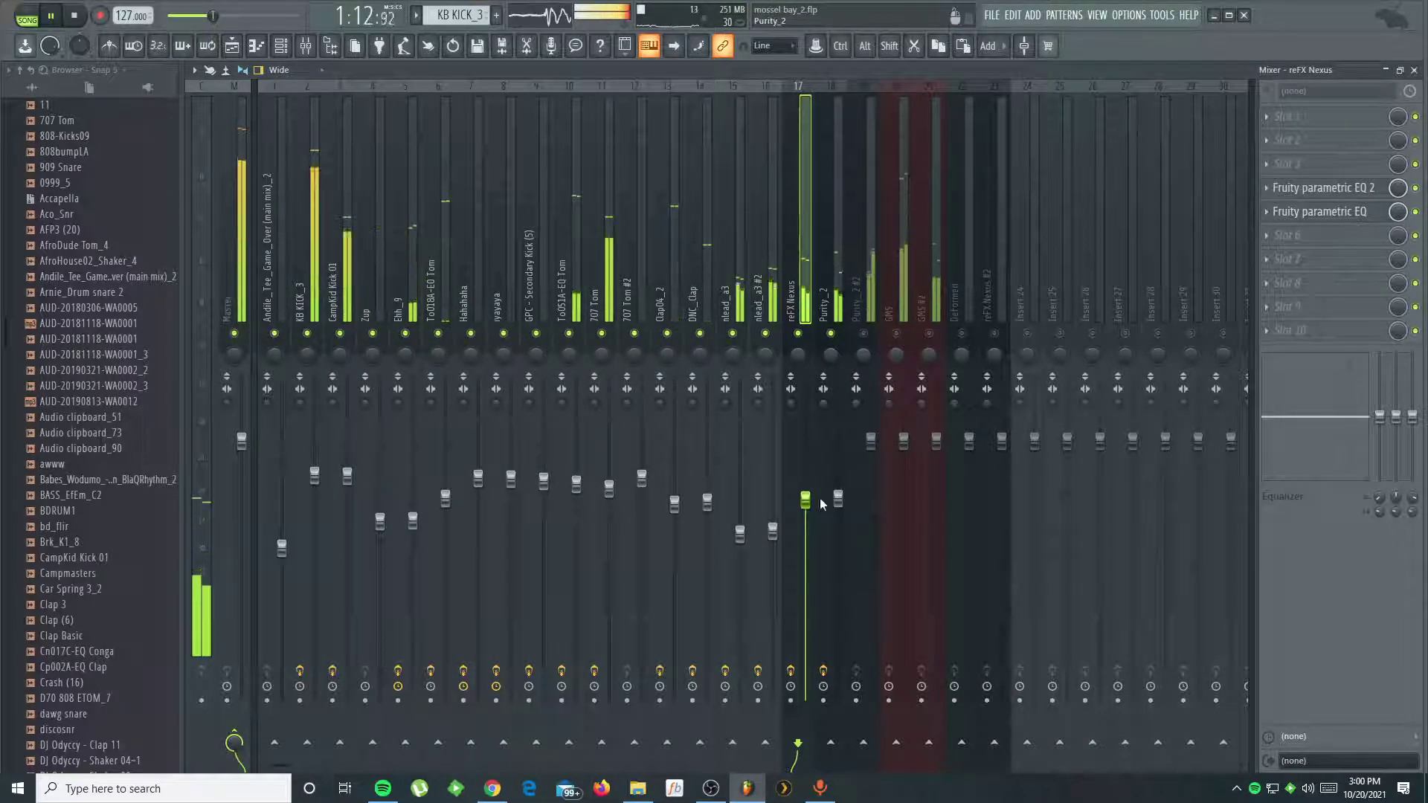
drag(809, 514, 809, 505)
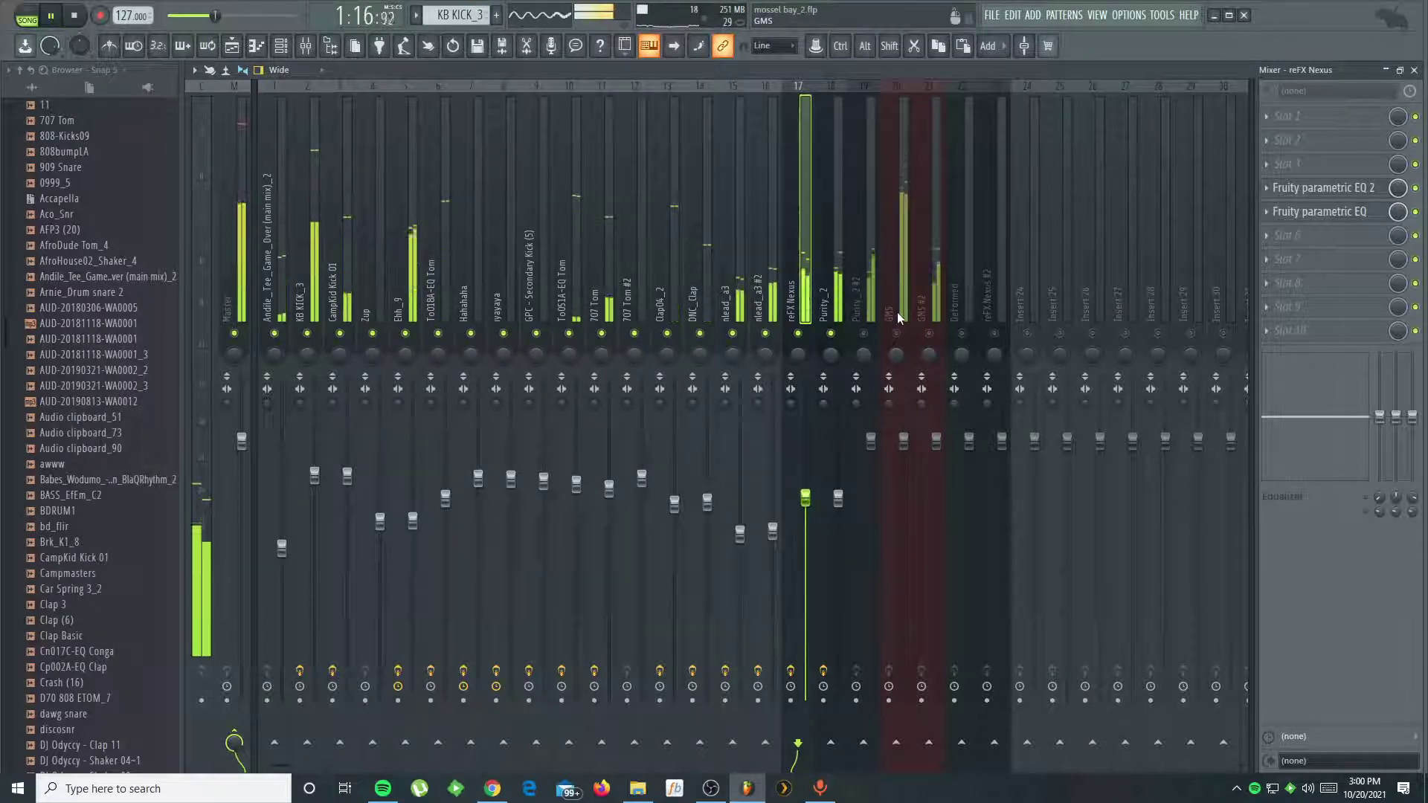
- Unmute Purity_2 #2 with its volume lowered to about 79%, and add Fruity Reeverb 2 in its slot 4
click(864, 335)
drag(871, 440, 871, 497)
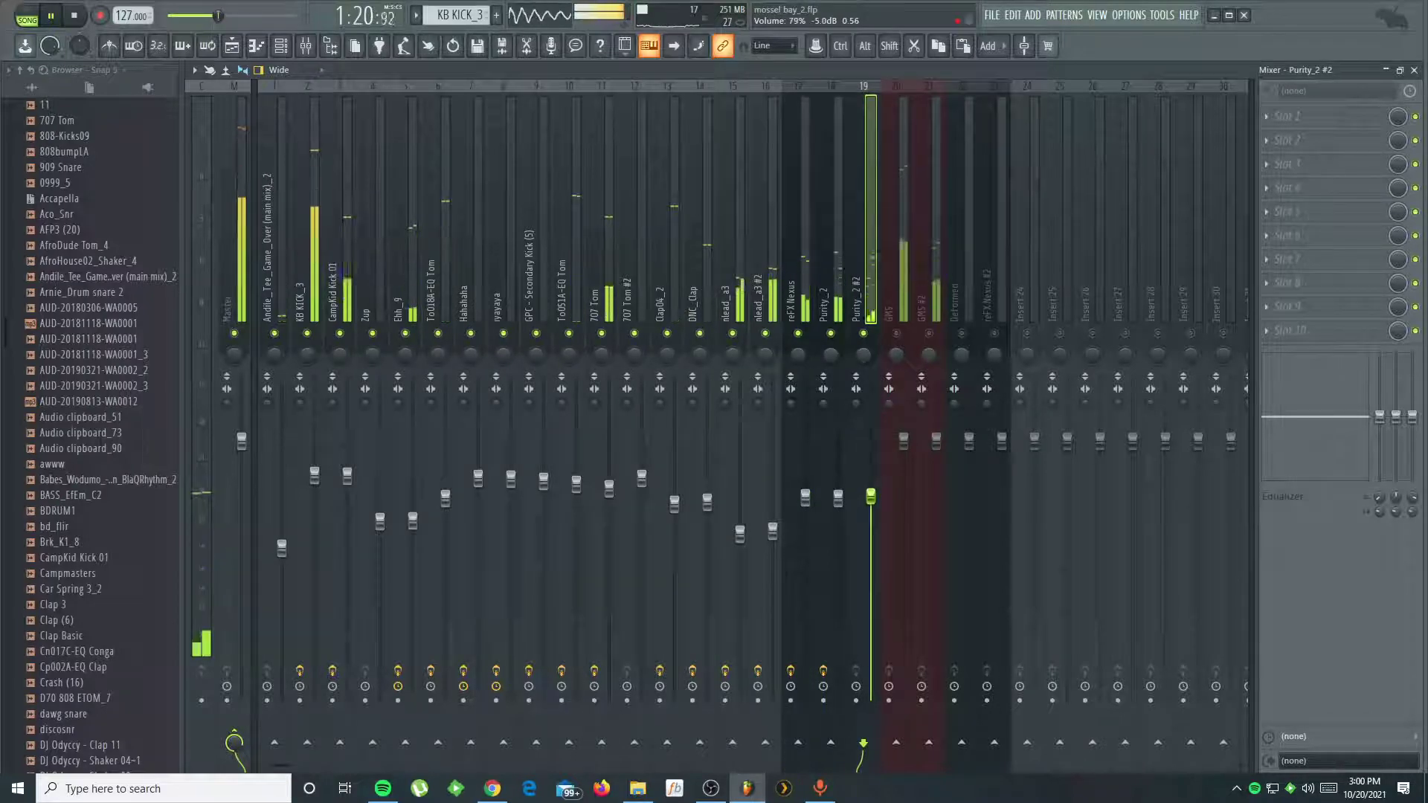
click(1287, 189)
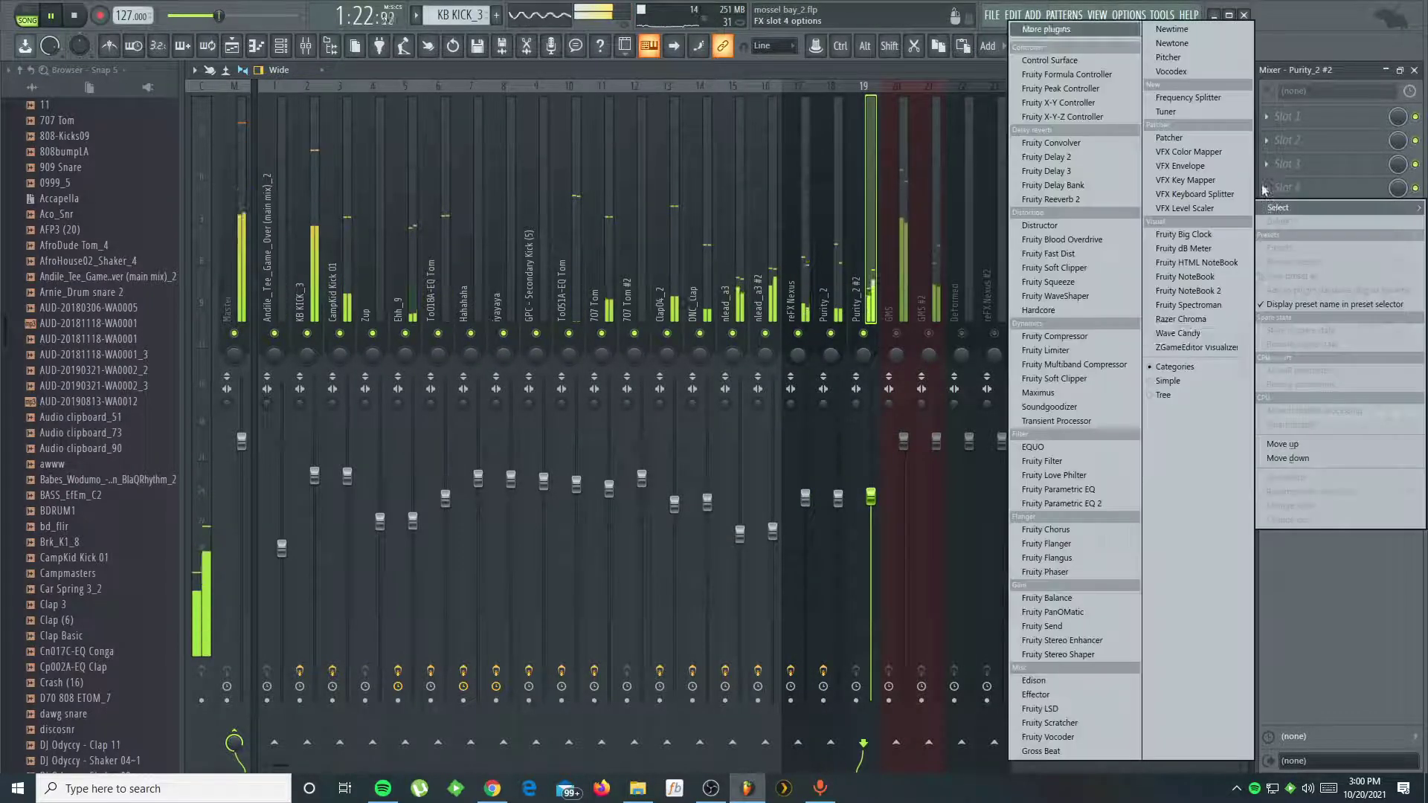
click(1056, 199)
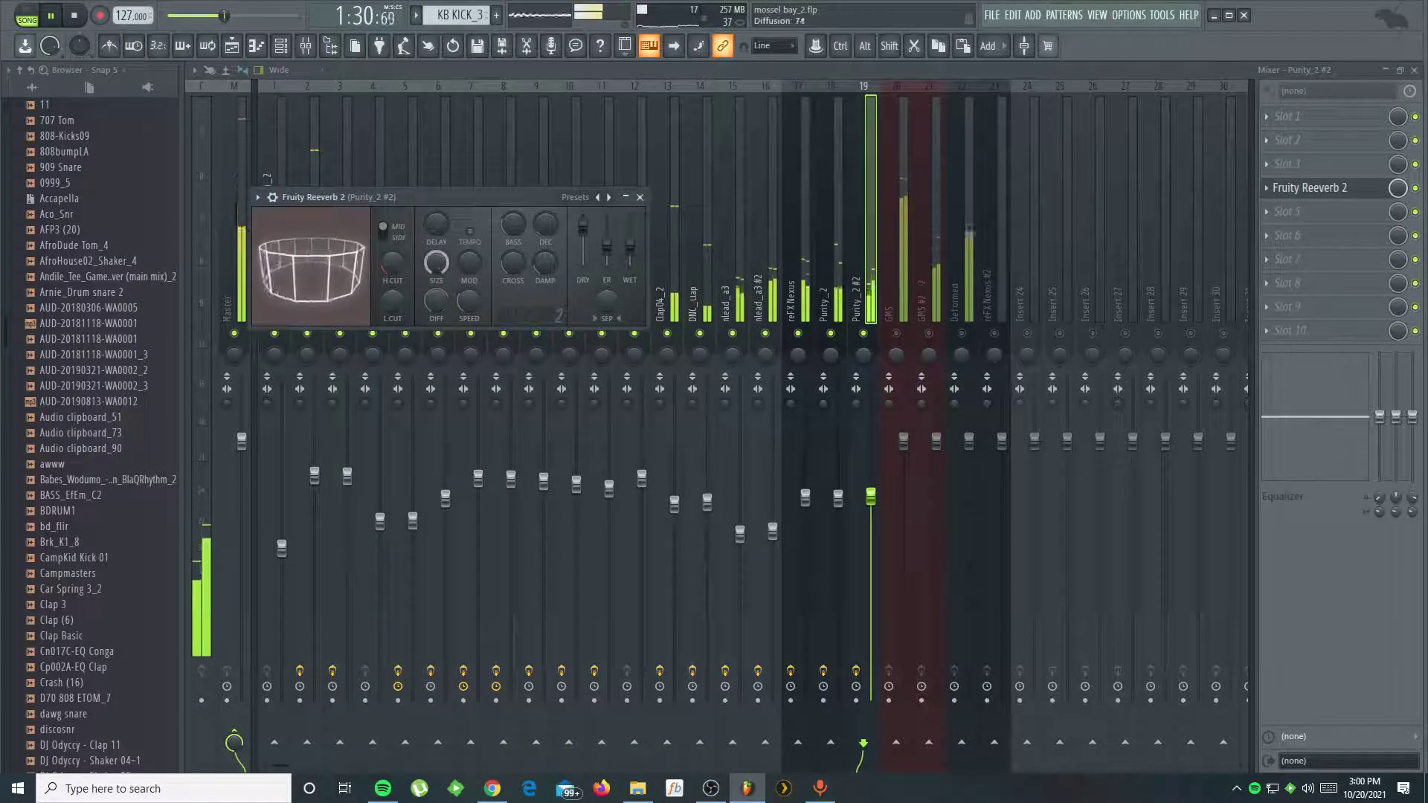
- Raise the early reflections of Fruity Reeverb 2 on Purity_2 #2, adjust its bass, crossover and decay, and raise the track's volume
drag(607, 245, 607, 233)
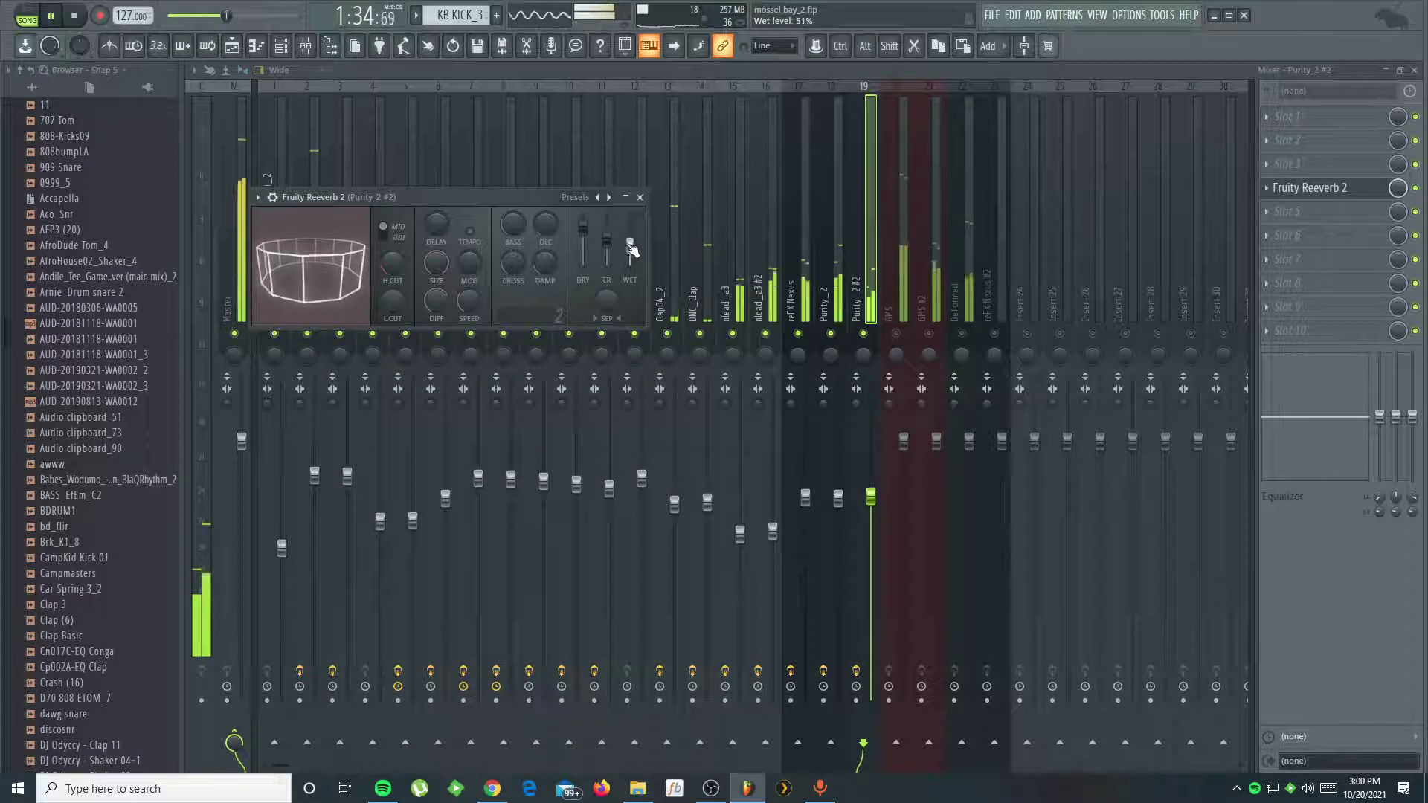
drag(640, 260, 607, 225)
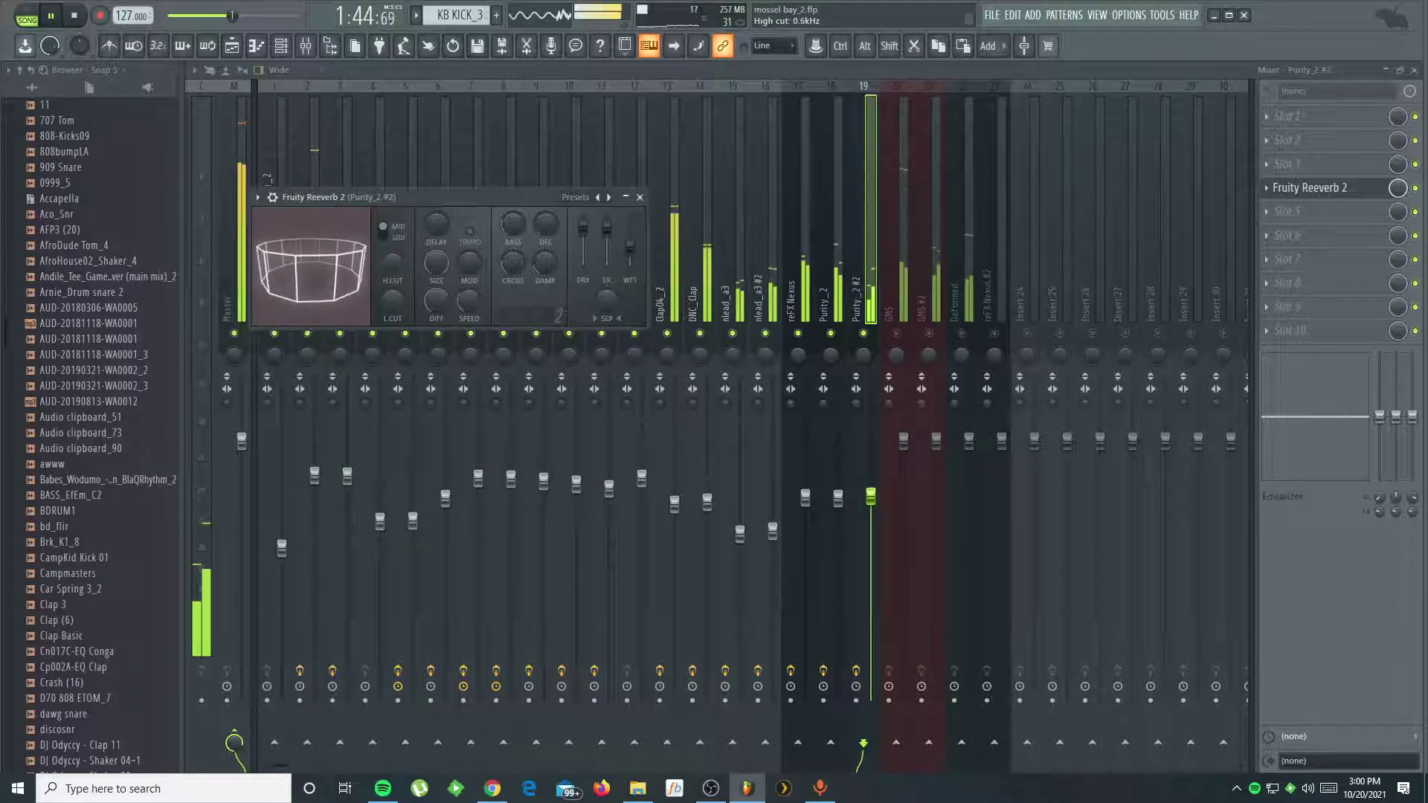
drag(452, 308, 452, 287)
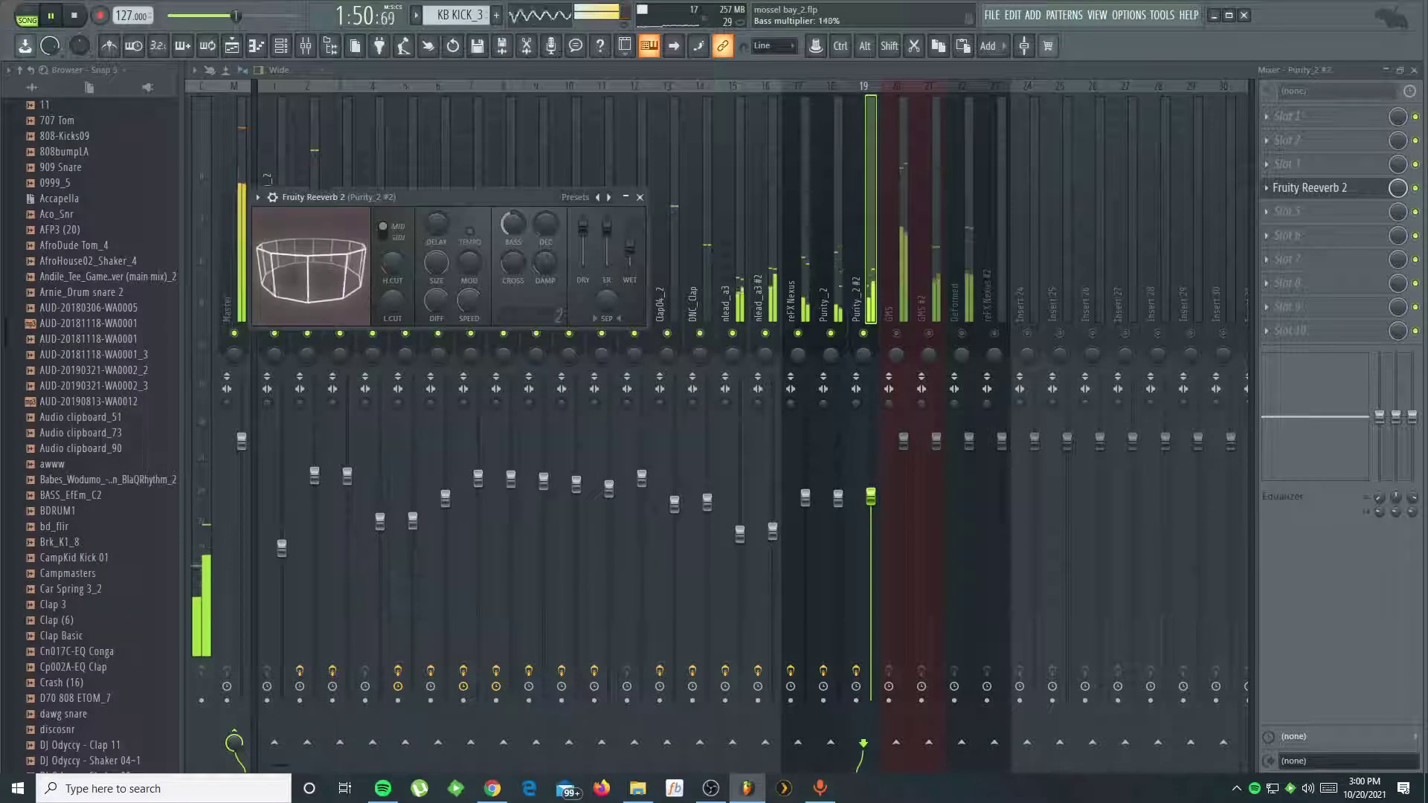
drag(508, 224, 509, 202)
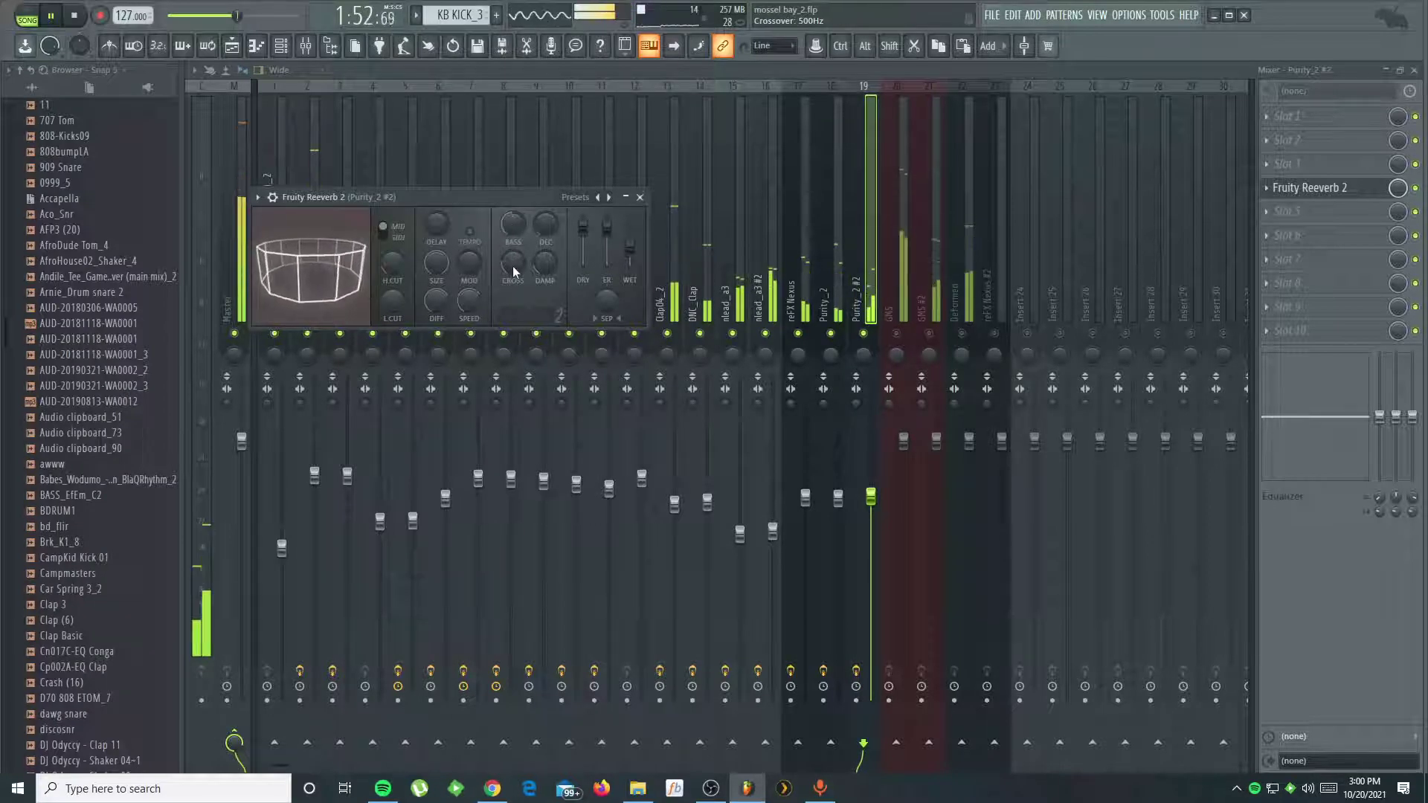
drag(511, 262, 512, 241)
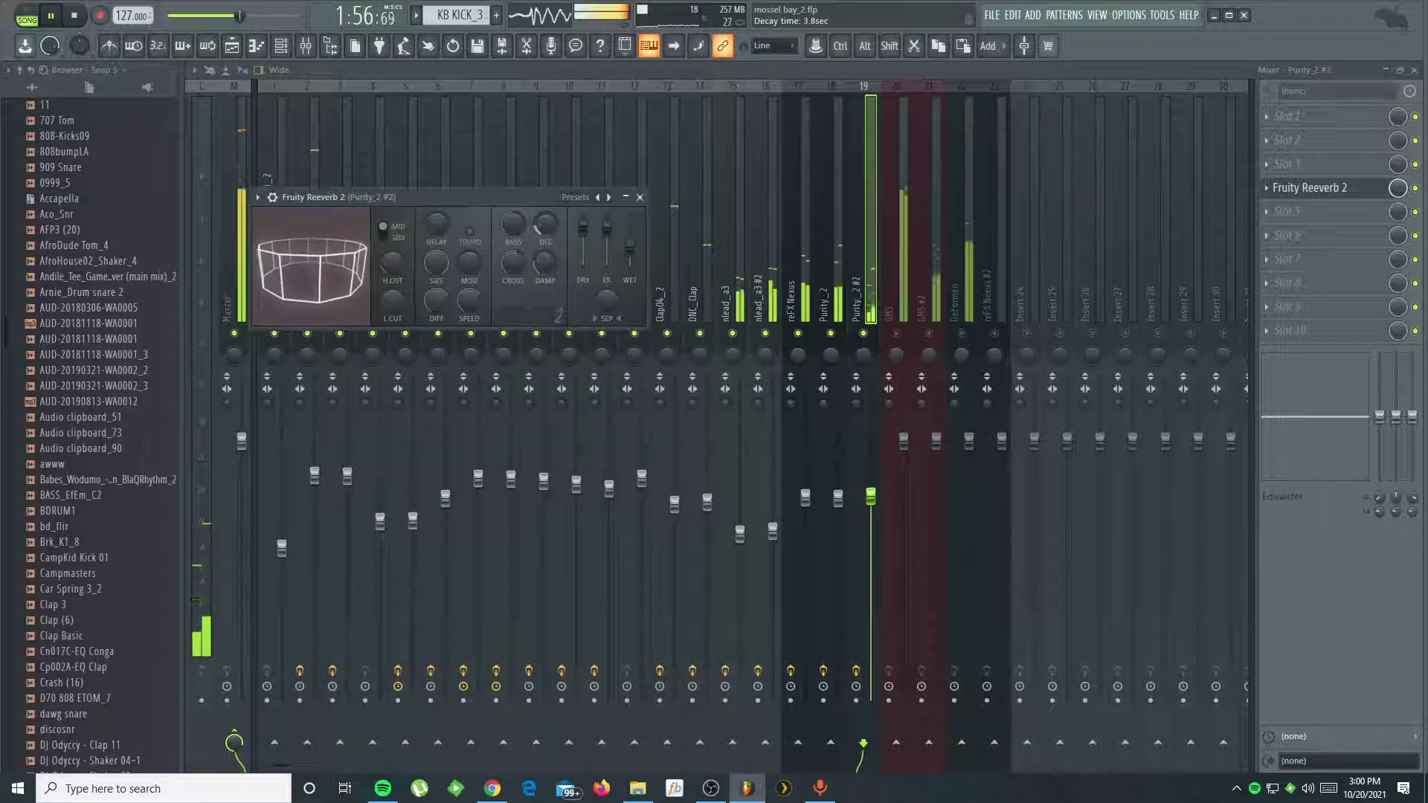
click(640, 197)
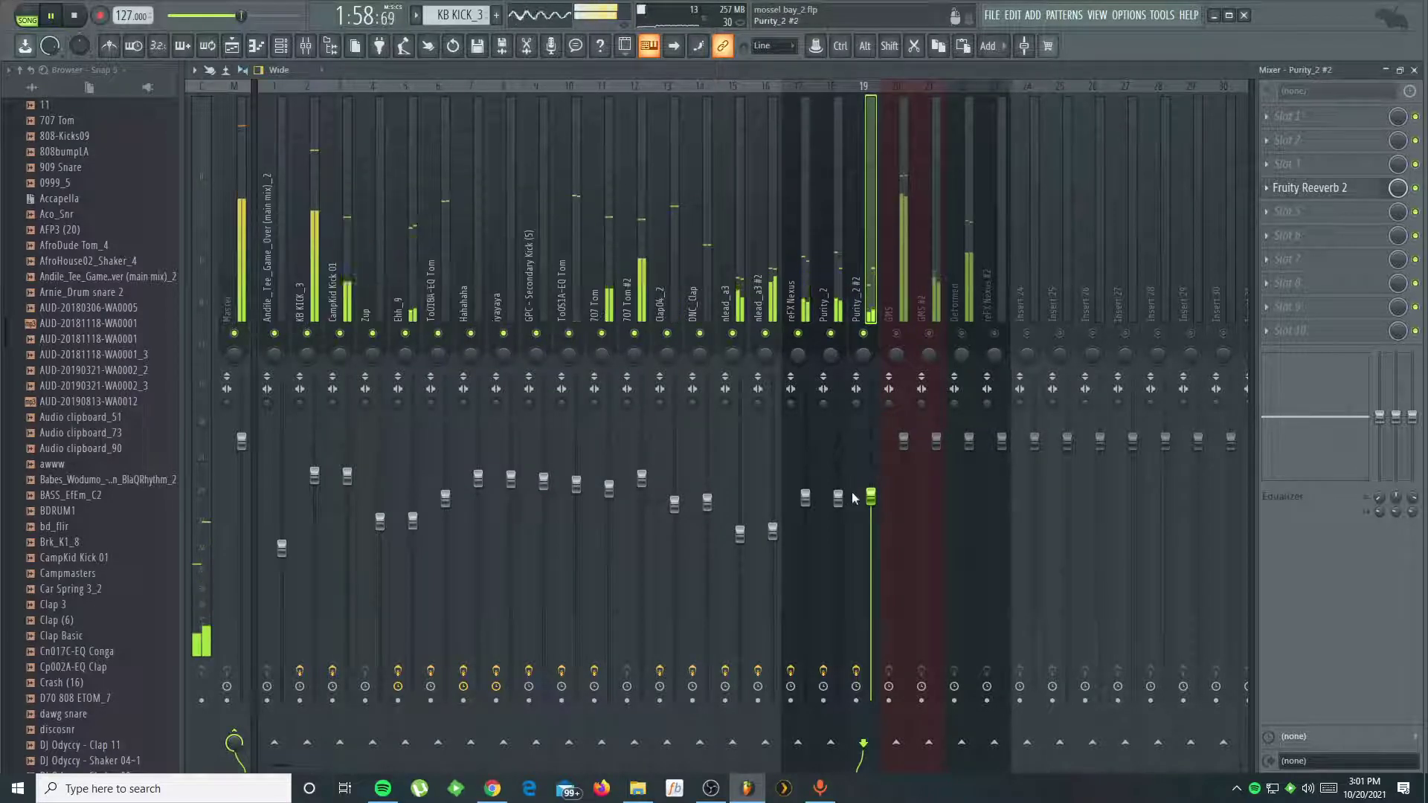
drag(871, 497, 871, 476)
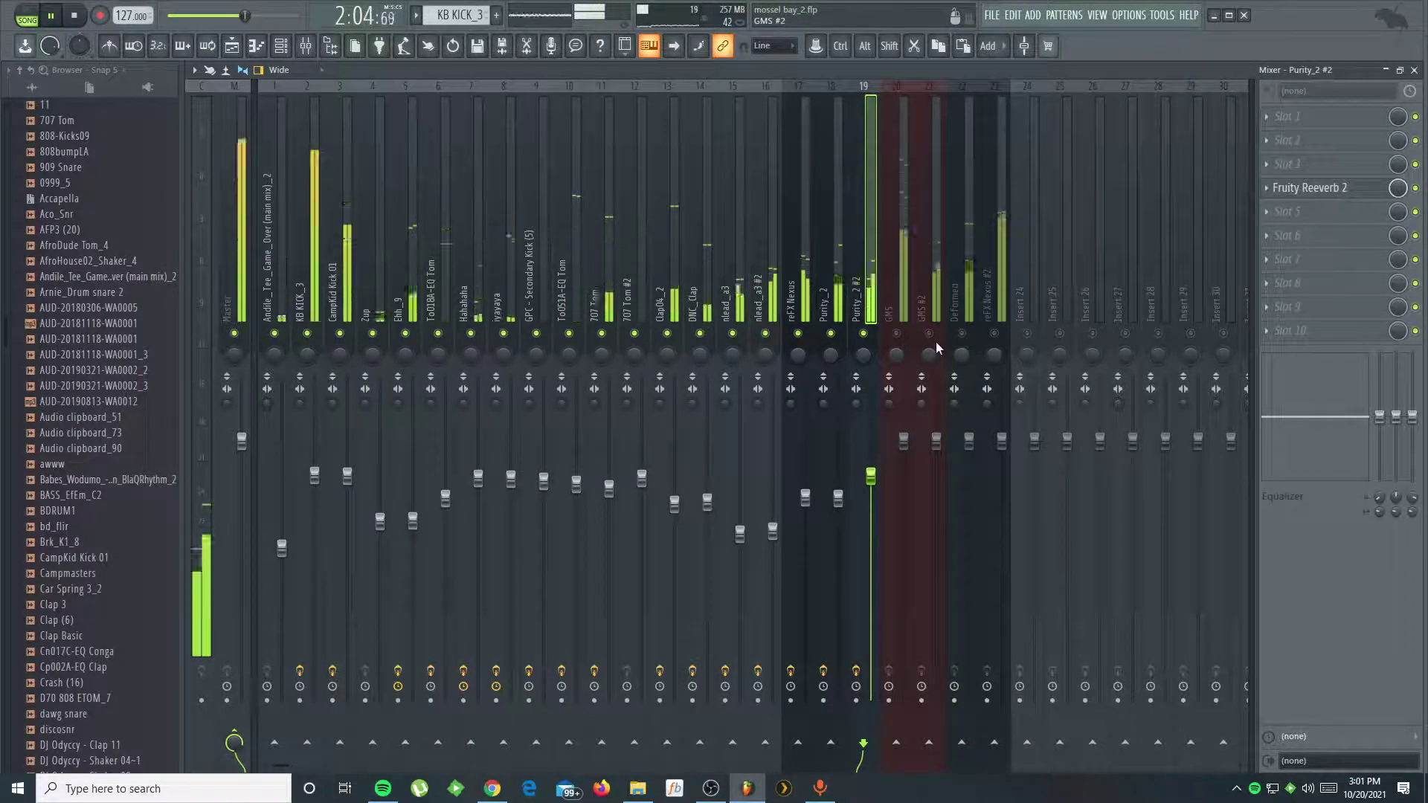
- Replay the song from about 0:53 and unmute GMS with its volume lowered to 77%
click(199, 14)
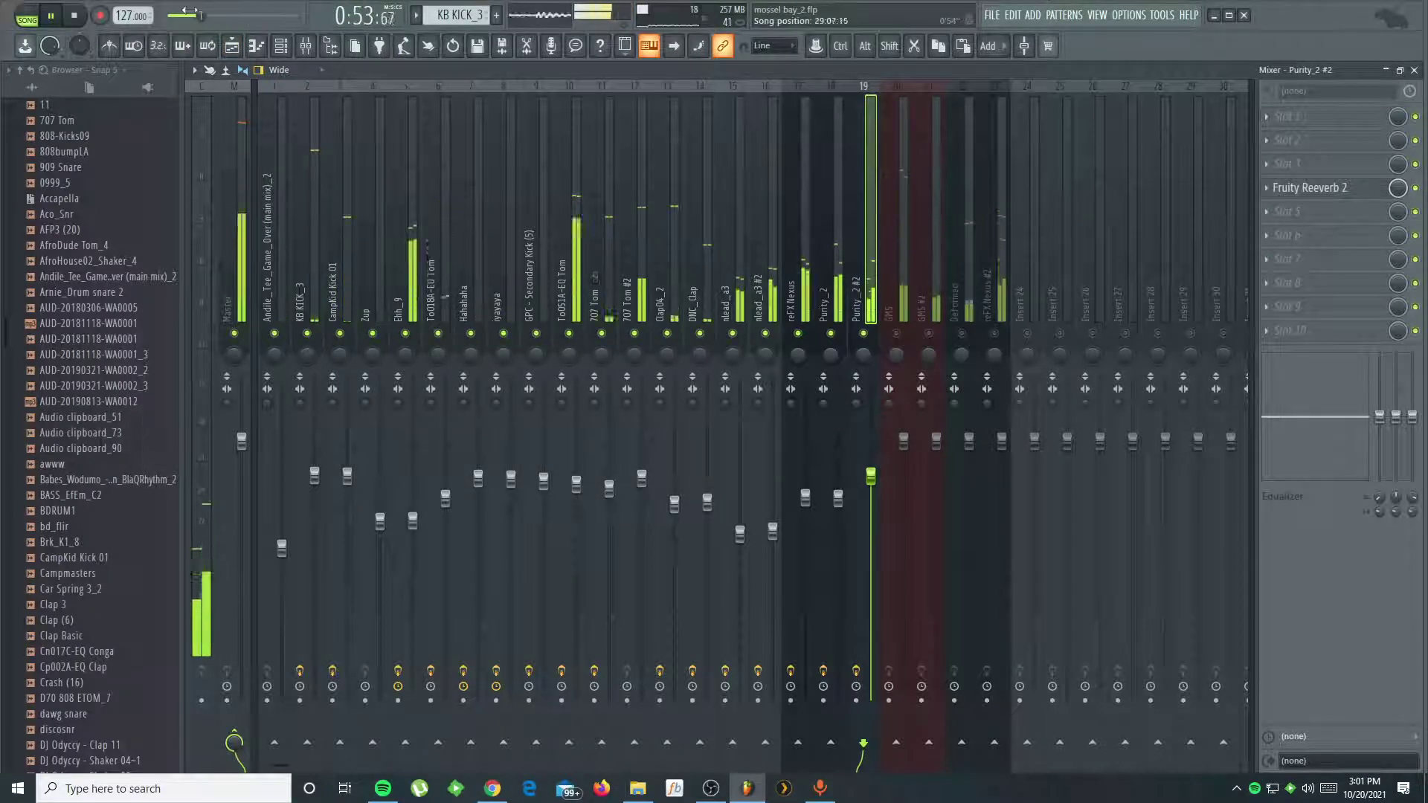
click(895, 334)
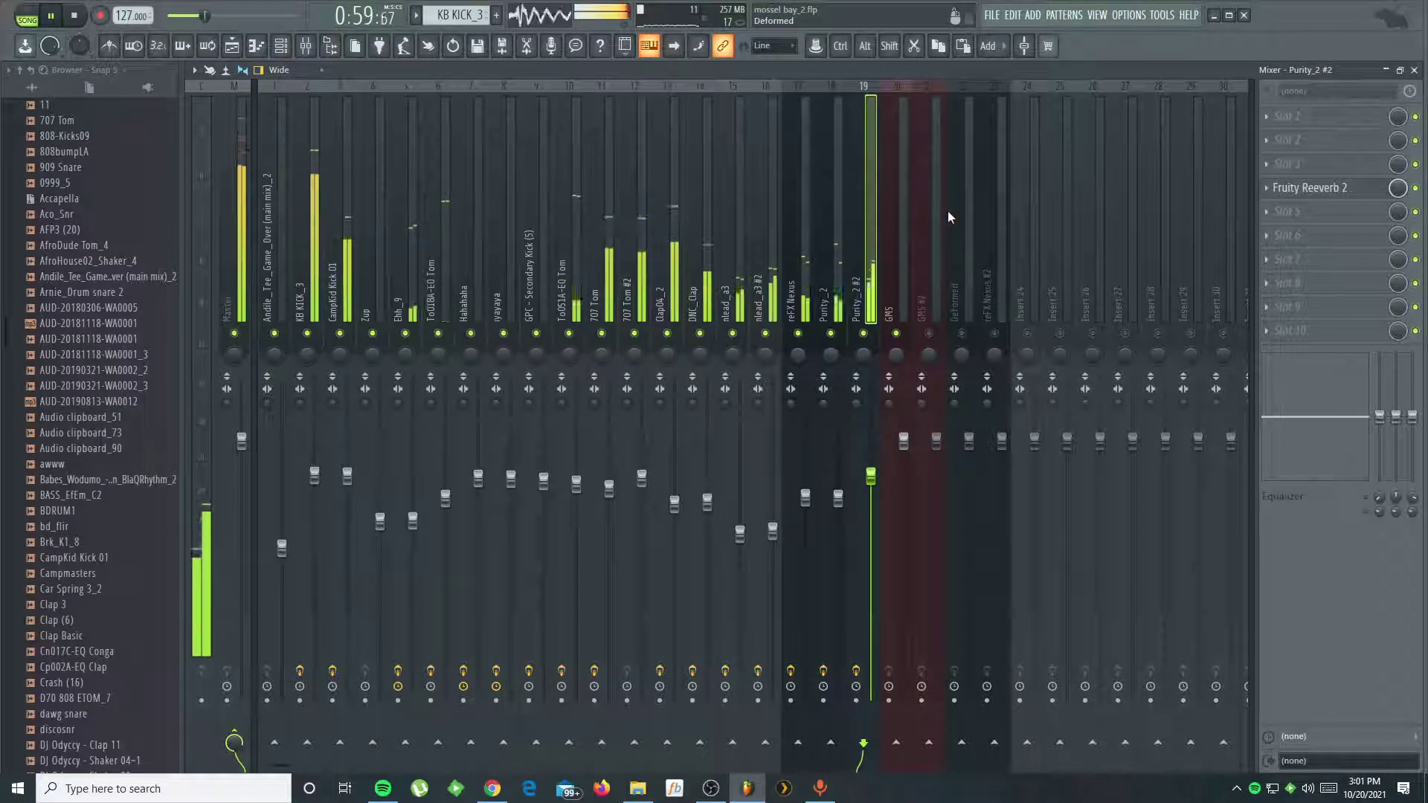
drag(904, 447, 904, 501)
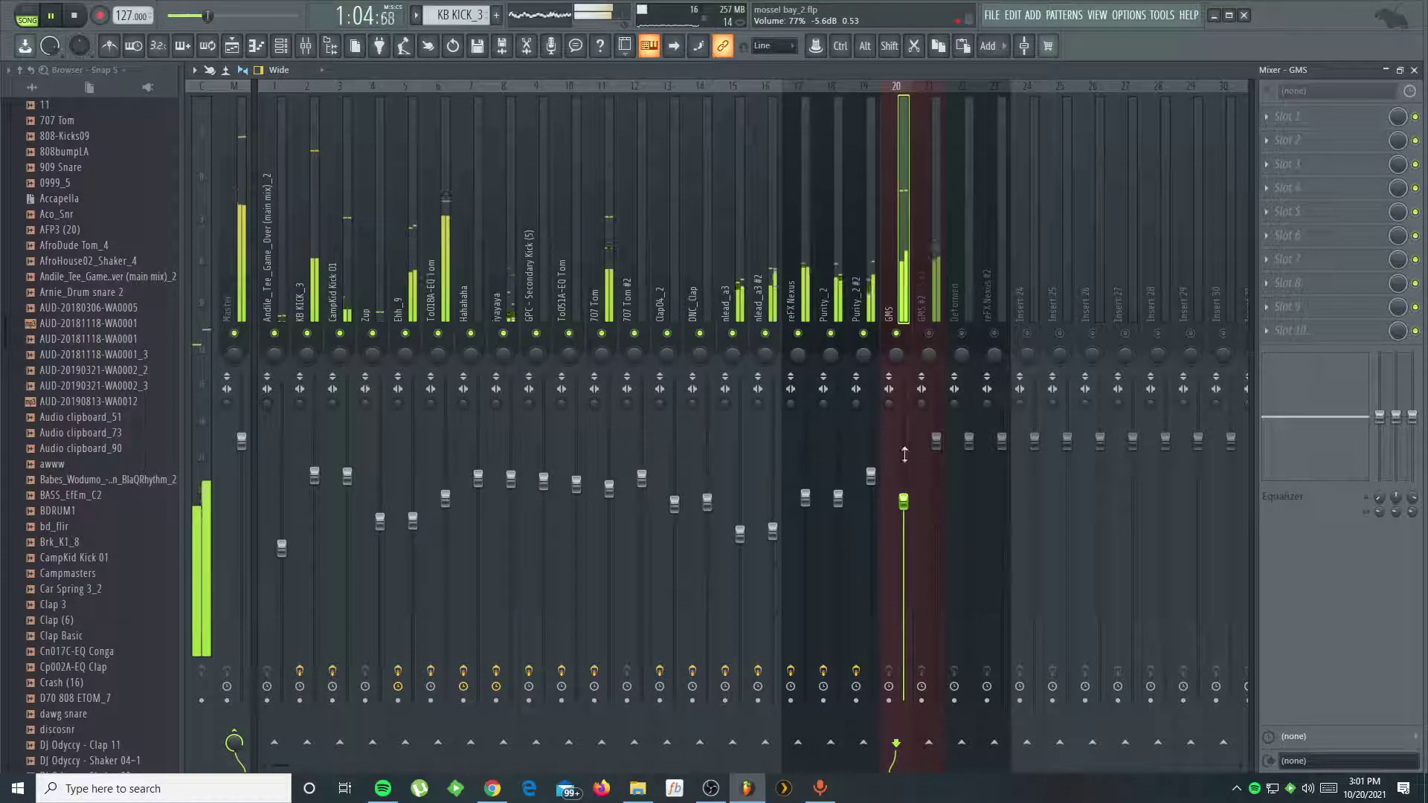
- Mute GMS and unmute GMS #2 with its volume lowered to about the same level as GMS
click(929, 334)
click(960, 334)
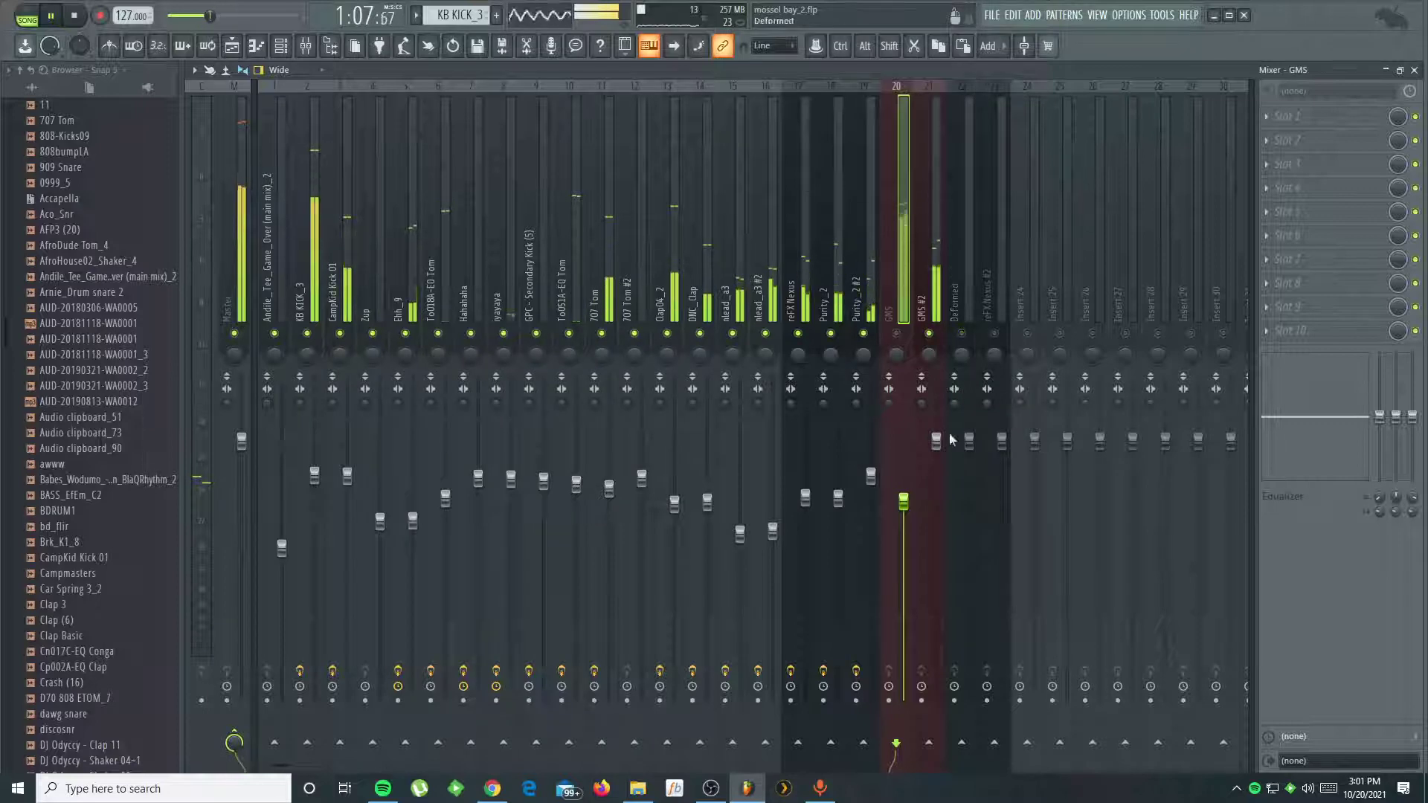
drag(936, 445, 936, 500)
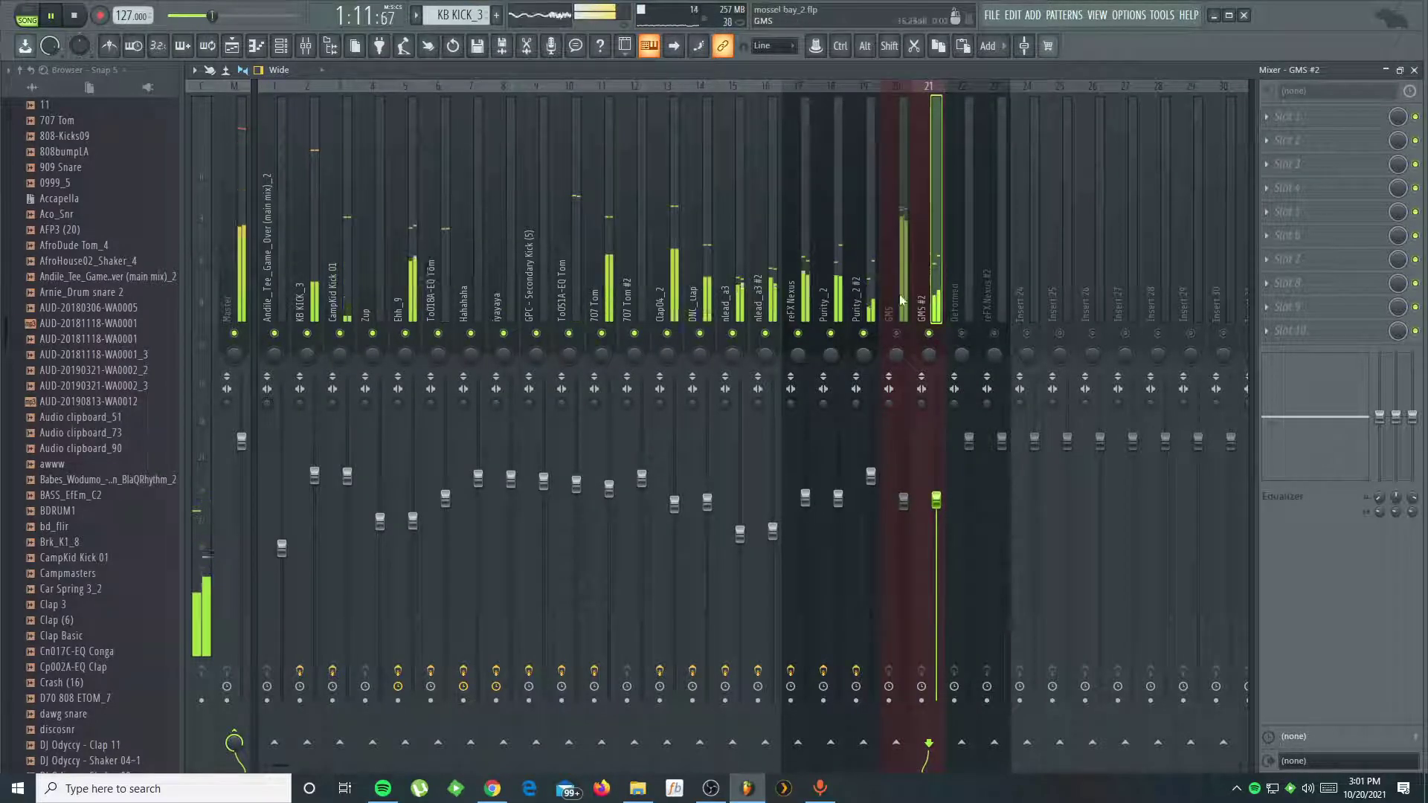
- Add Fruity Parametric EQ 2 in slot 5 of GMS #2 with the 40Hz + 18kHz cut preset
click(1269, 234)
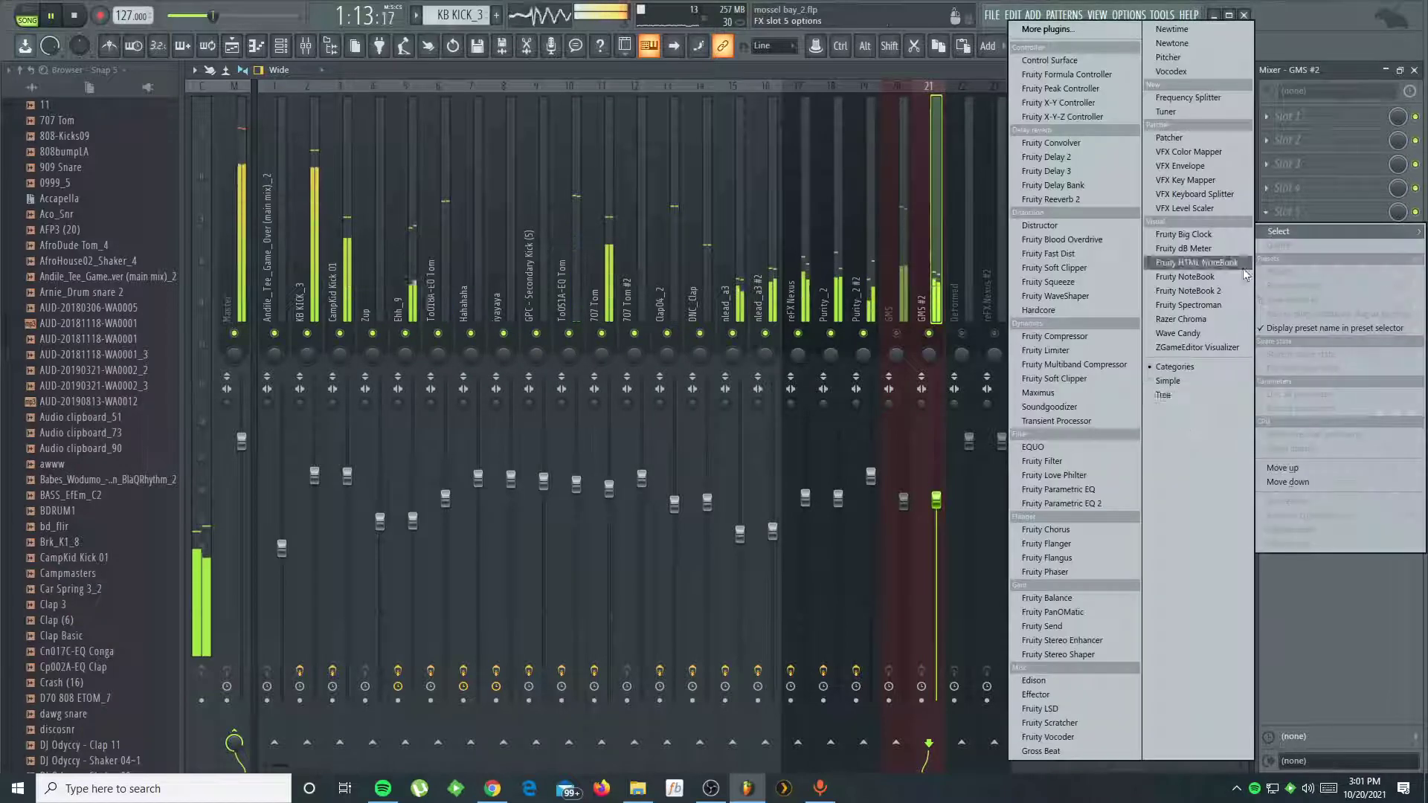
click(1101, 503)
click(645, 141)
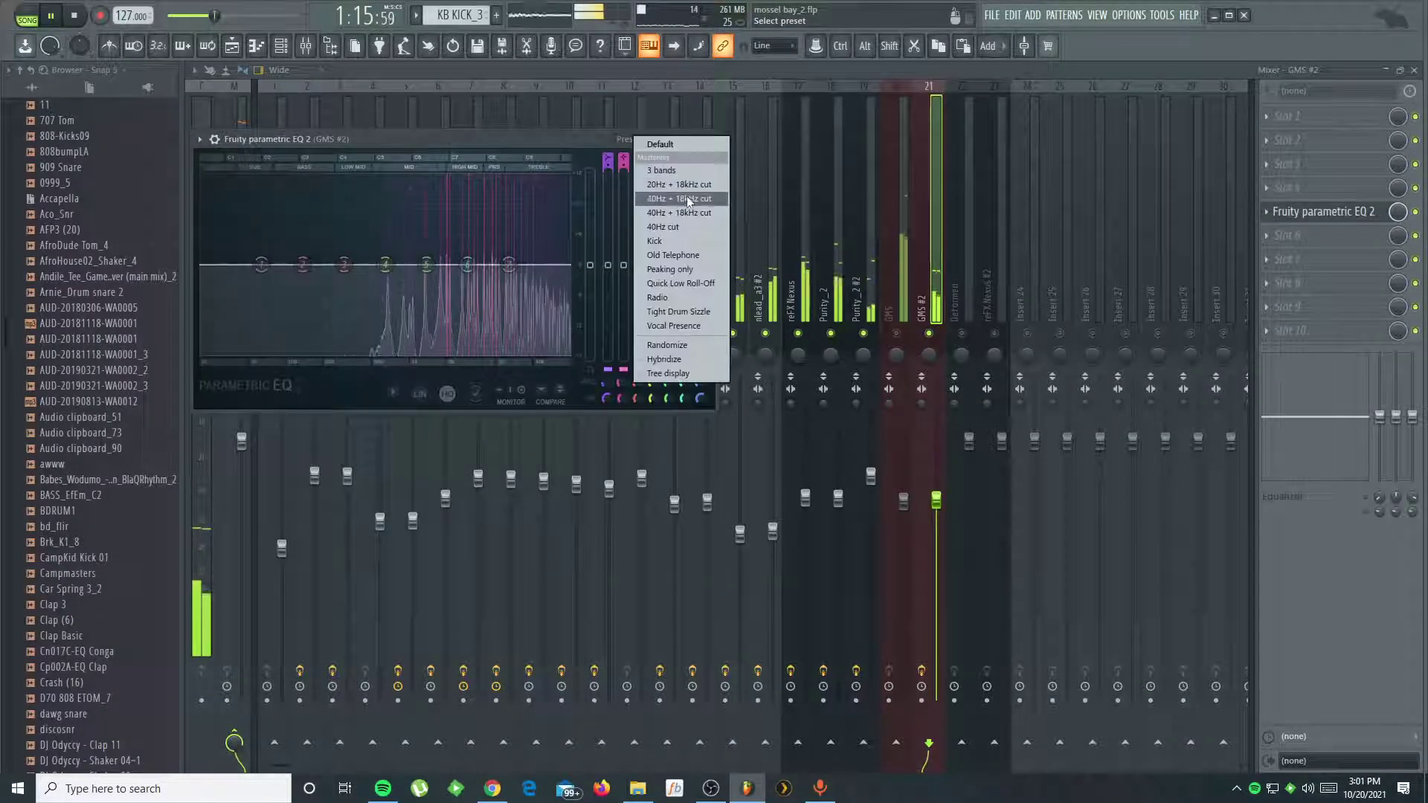
click(683, 198)
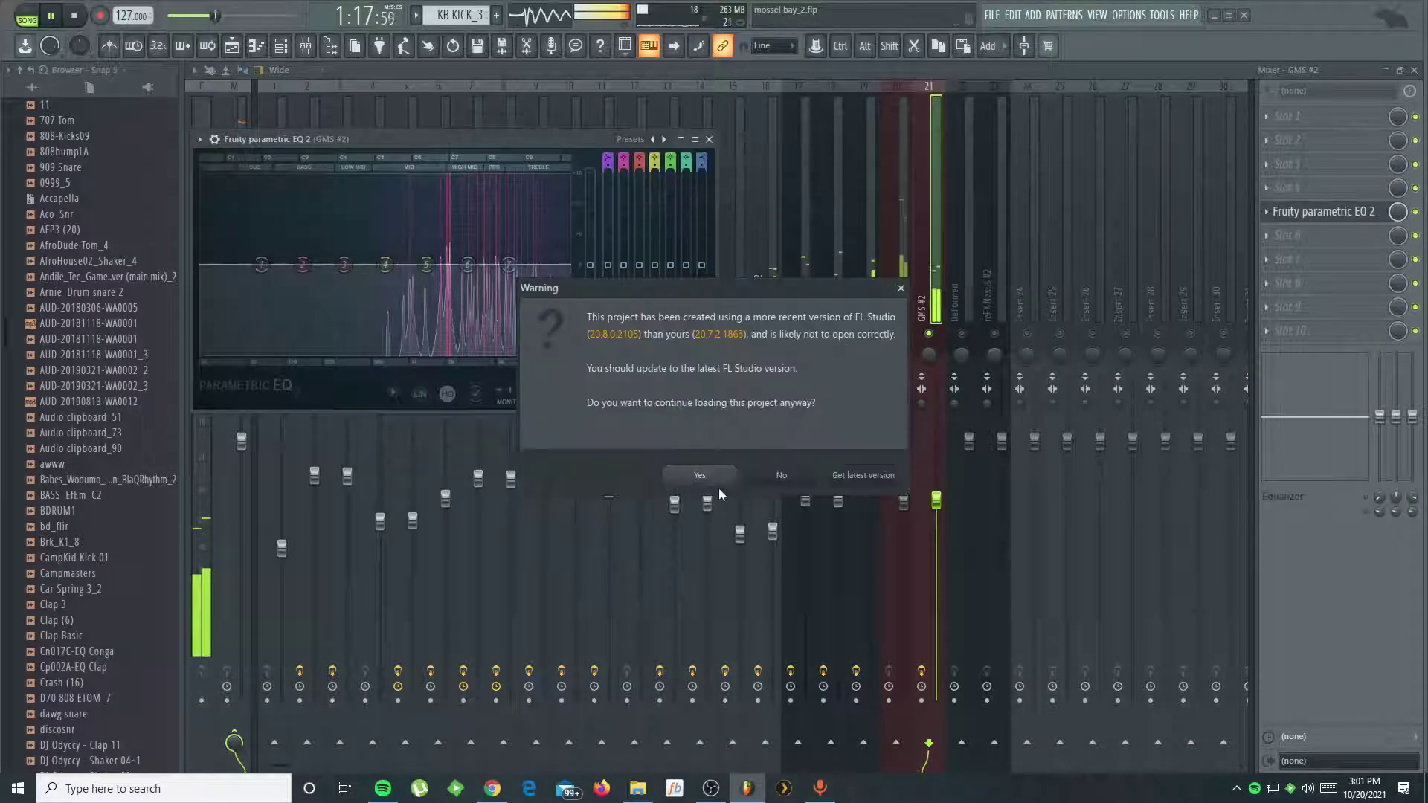
click(714, 480)
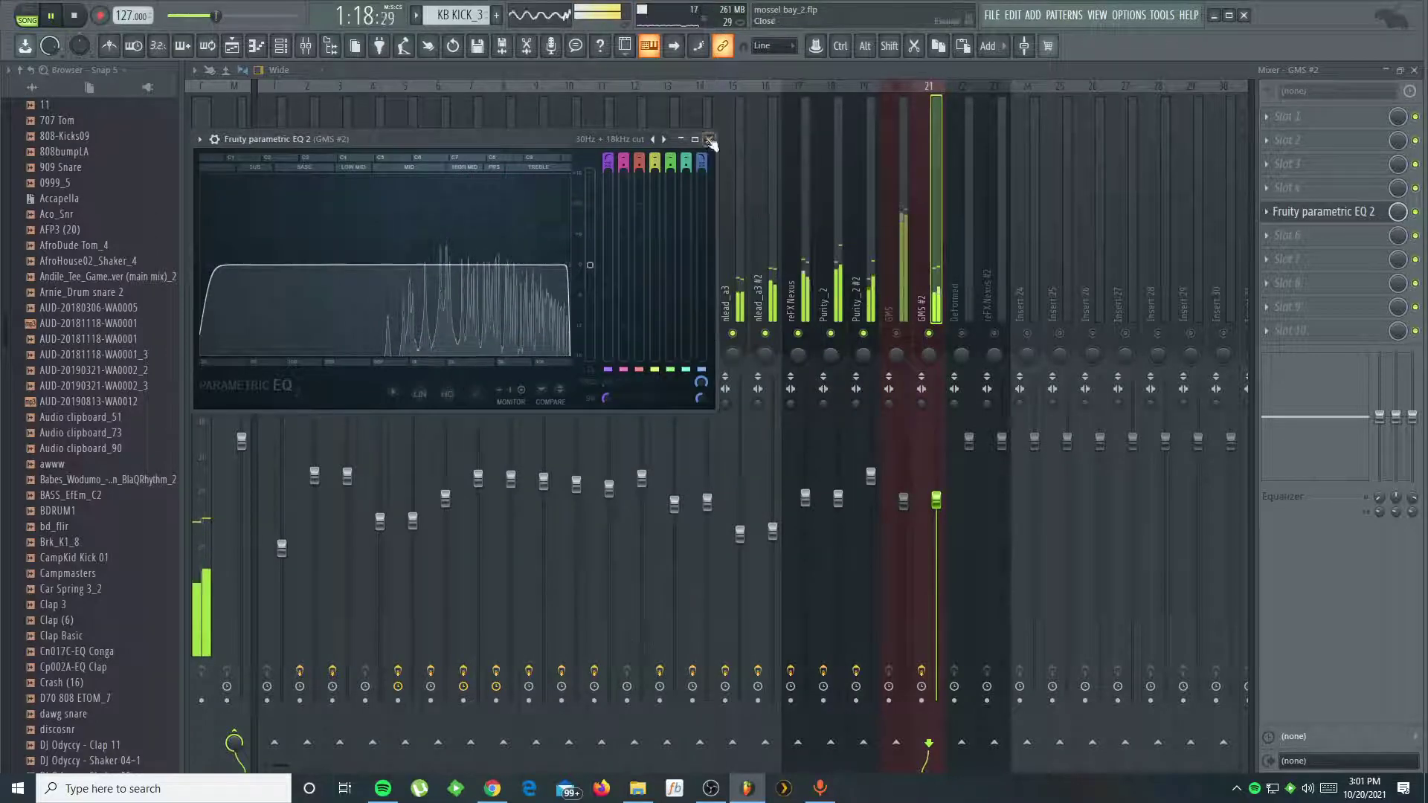
click(709, 140)
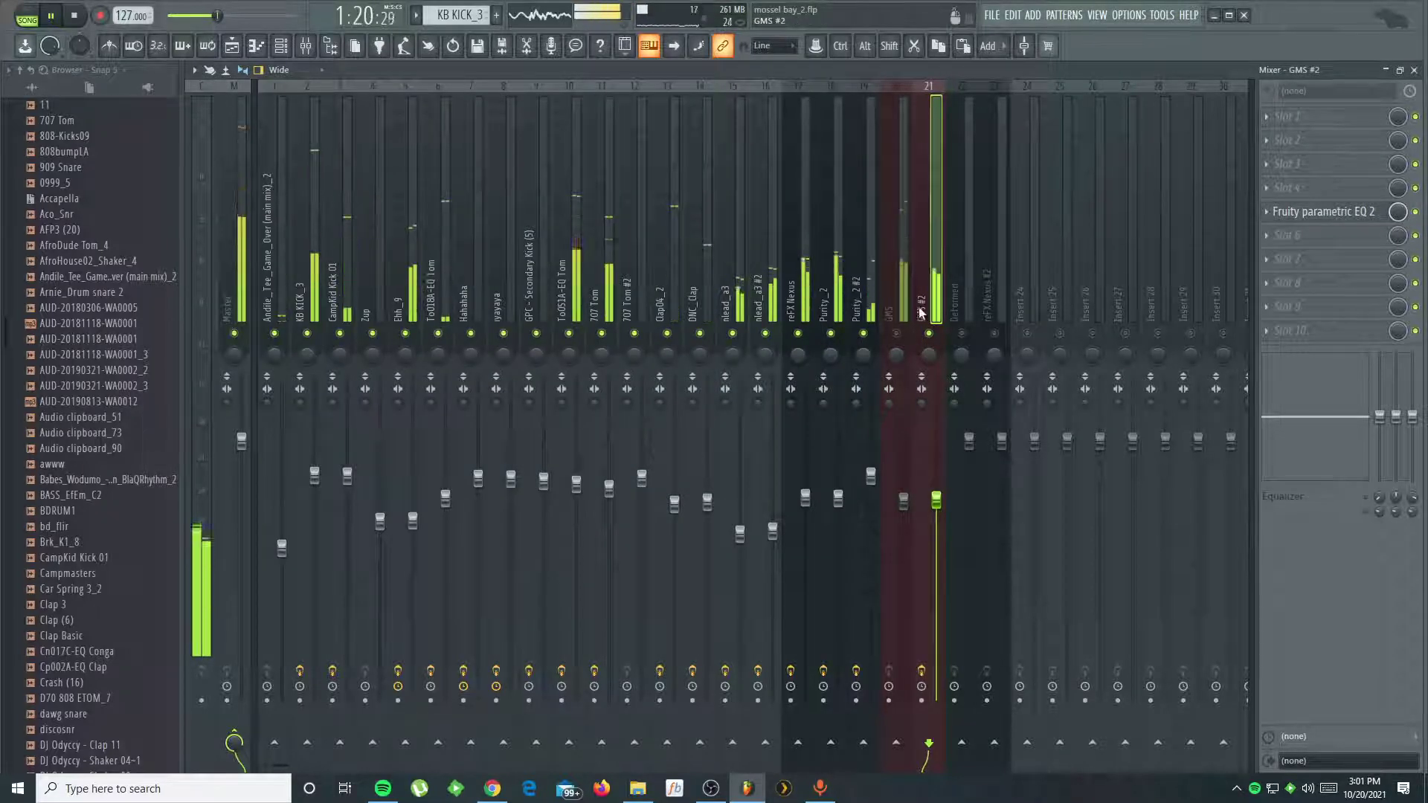
- Add a second Fruity Parametric EQ 2 in slot 6 of GMS #2 with its default flat curve
click(1287, 235)
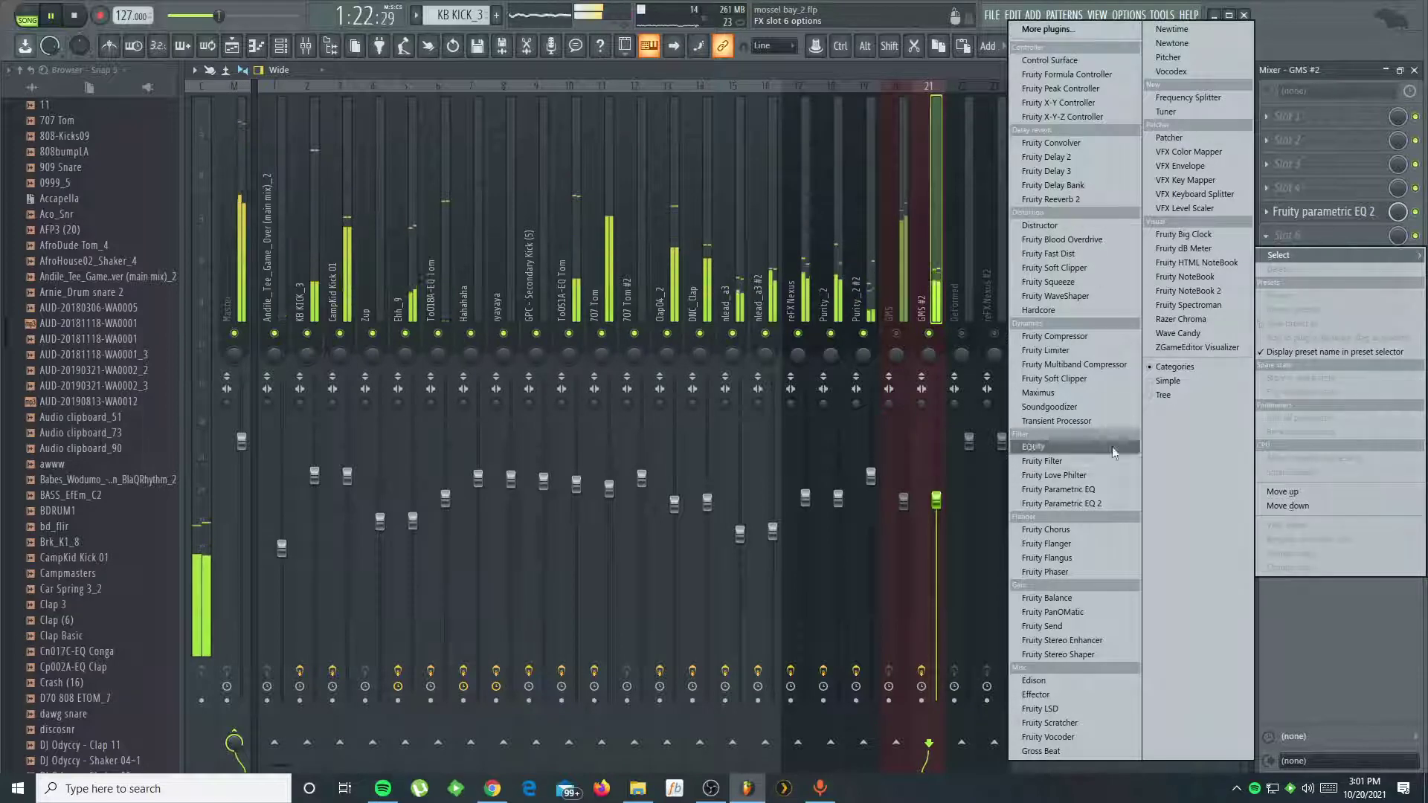
click(1091, 505)
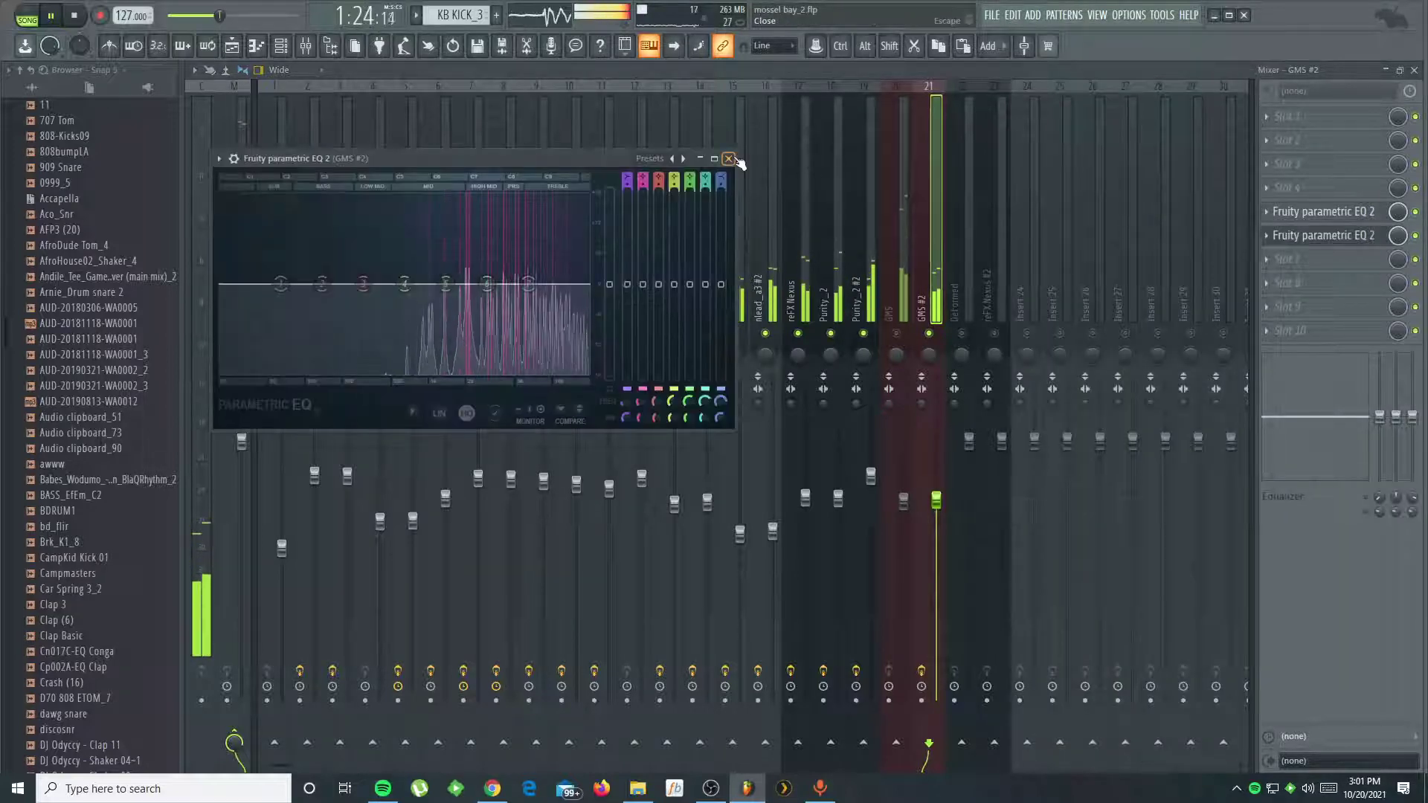
click(730, 153)
- Replace the equalizer in slot 5 of GMS #2 with Fruity Parametric EQ, and raise the track's volume slightly
click(1267, 217)
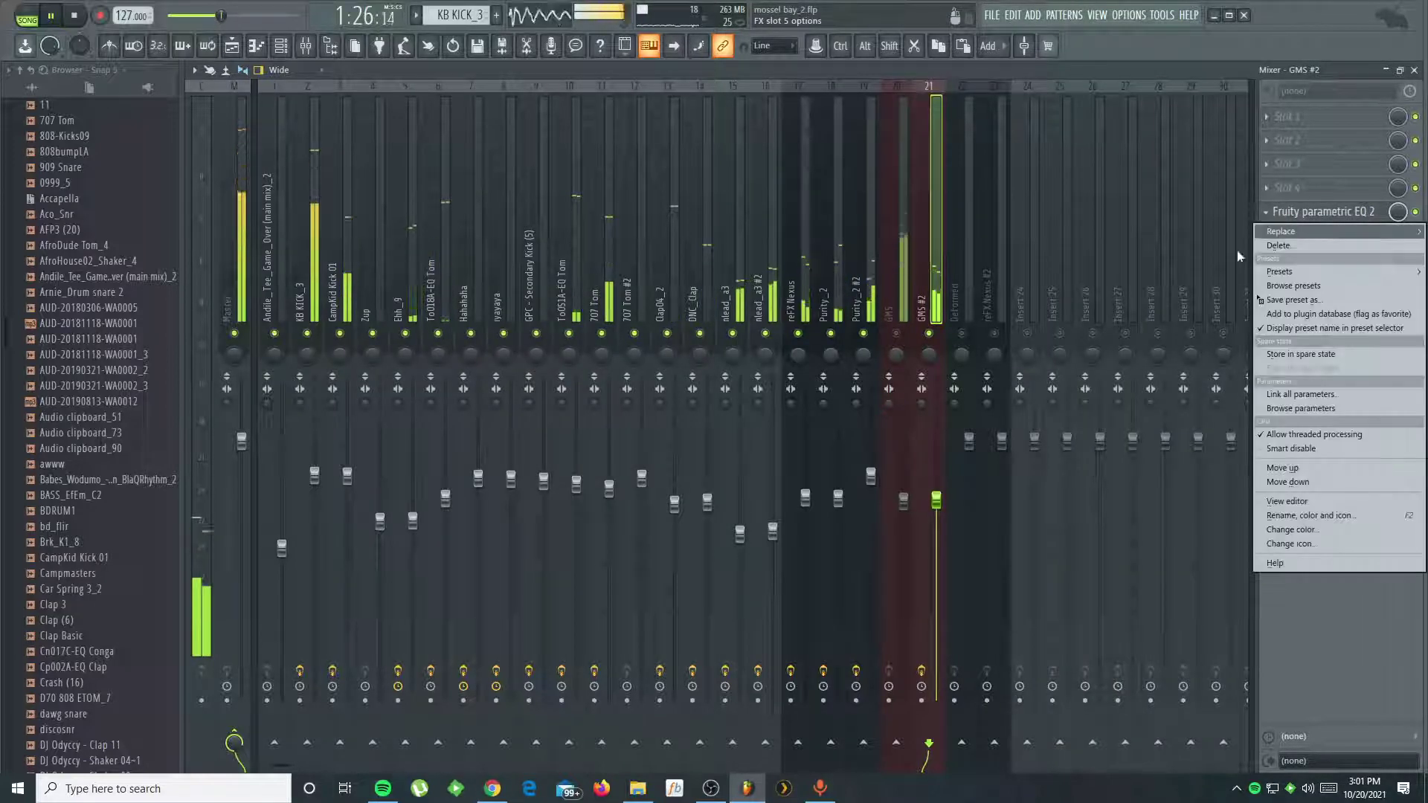
mouse_move(1295, 232)
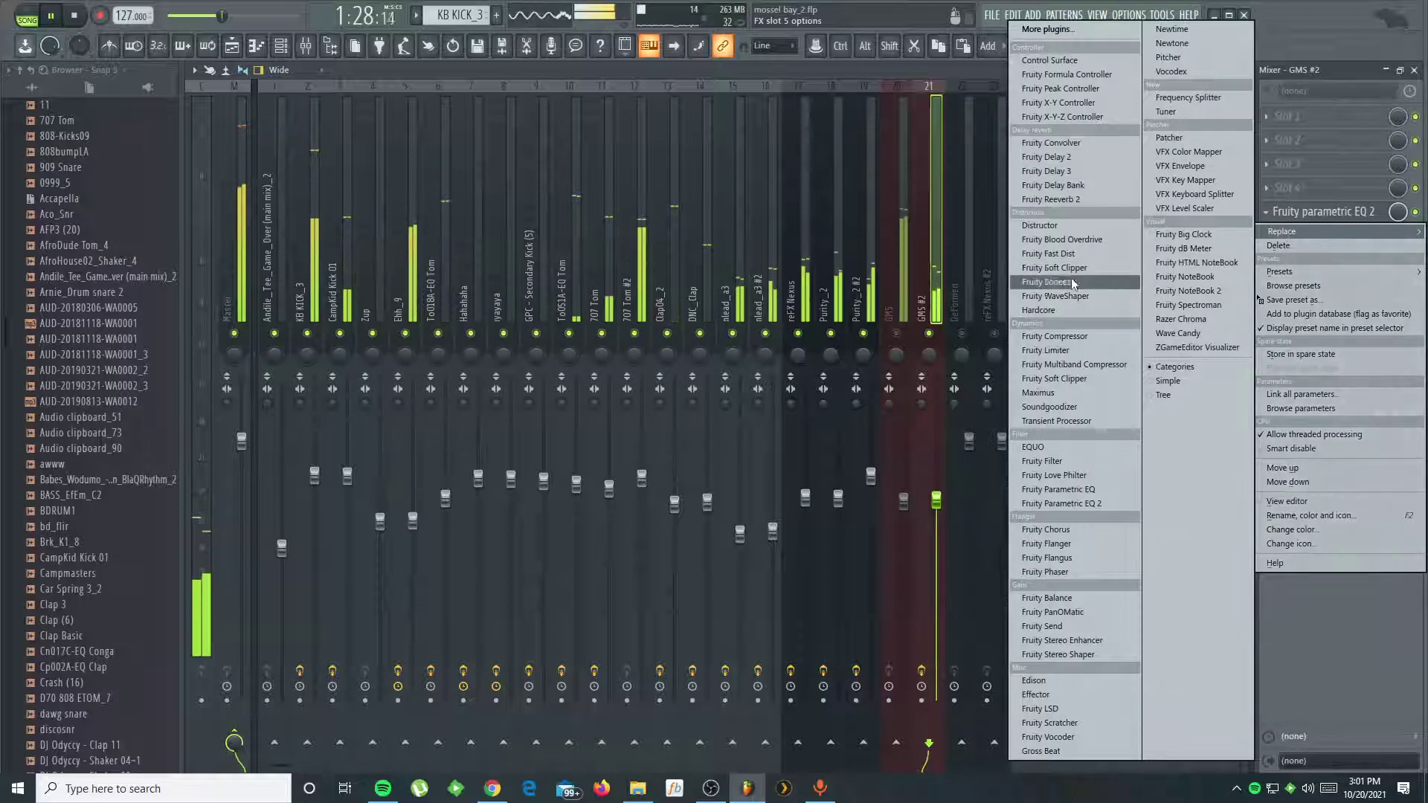
click(1091, 488)
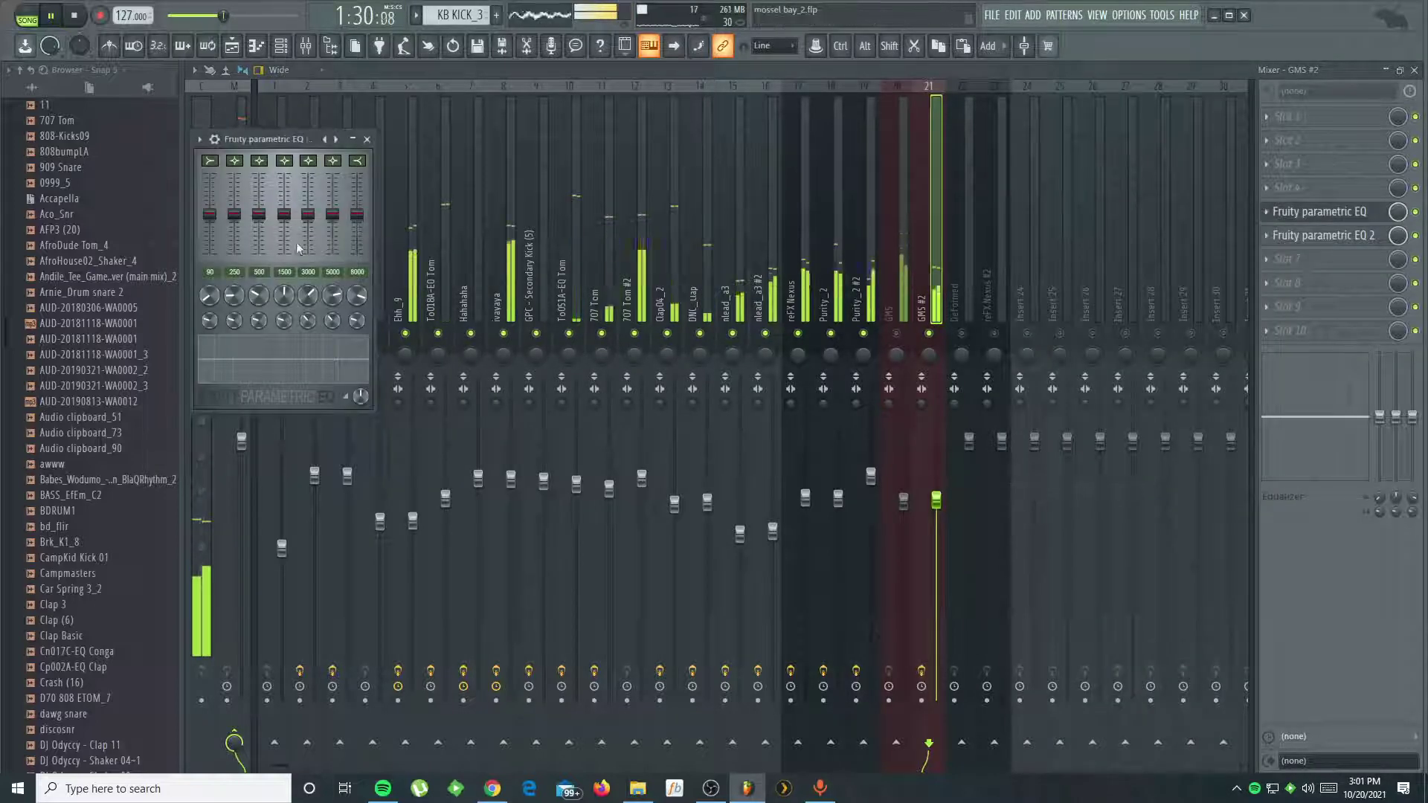
click(367, 139)
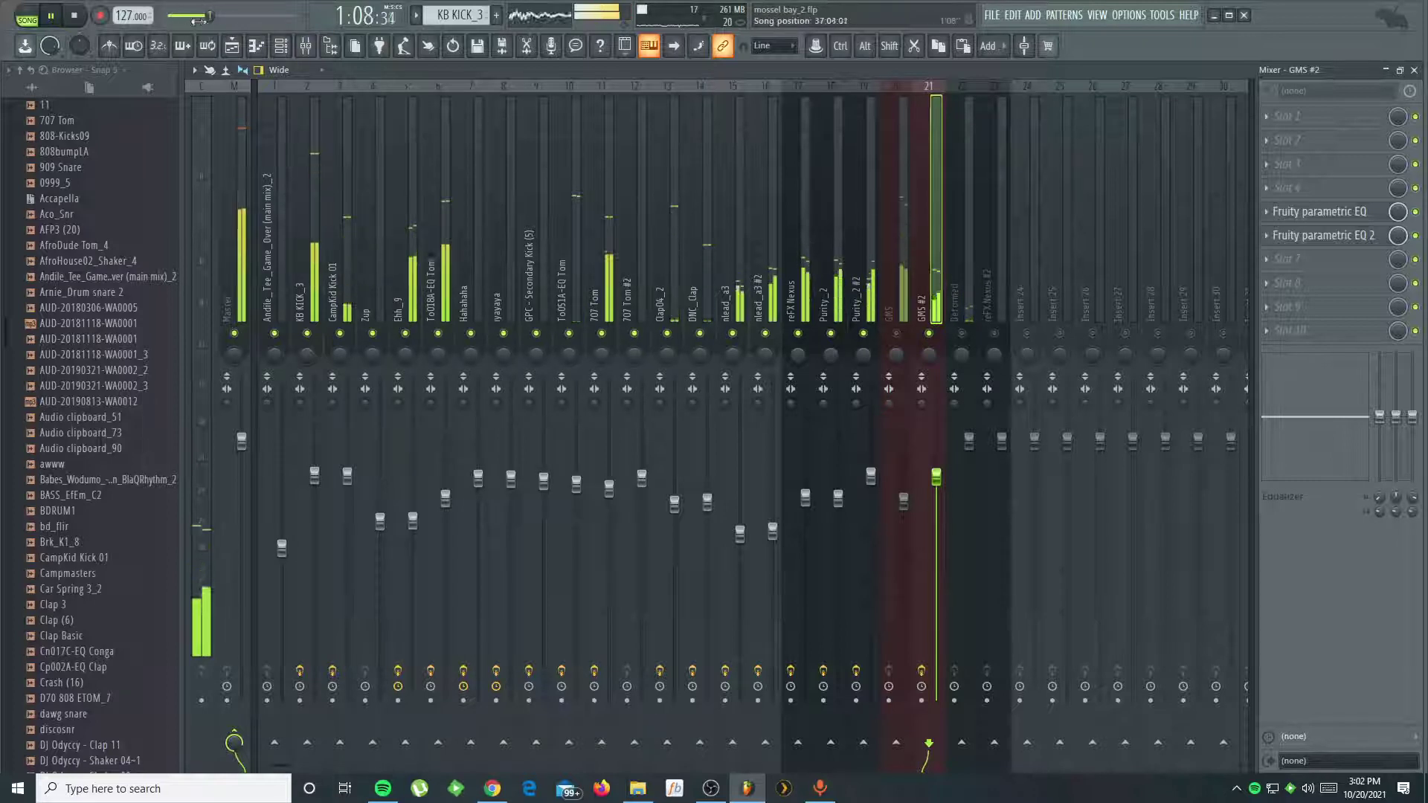
- Replay from about 0:34, solo GMS, and add Fruity Parametric EQ 2 in its slot 5 with band 6 boosted
click(199, 16)
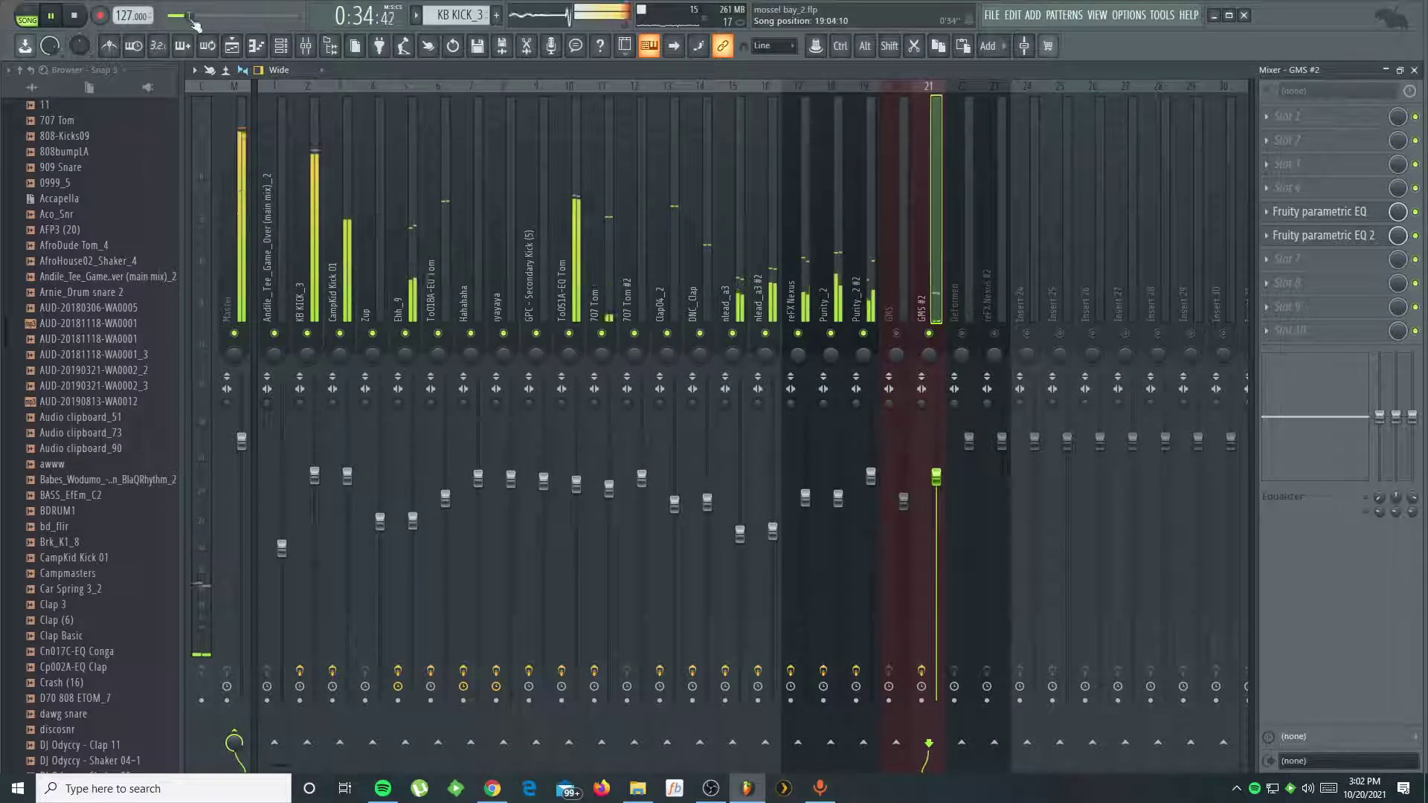
right_click(897, 333)
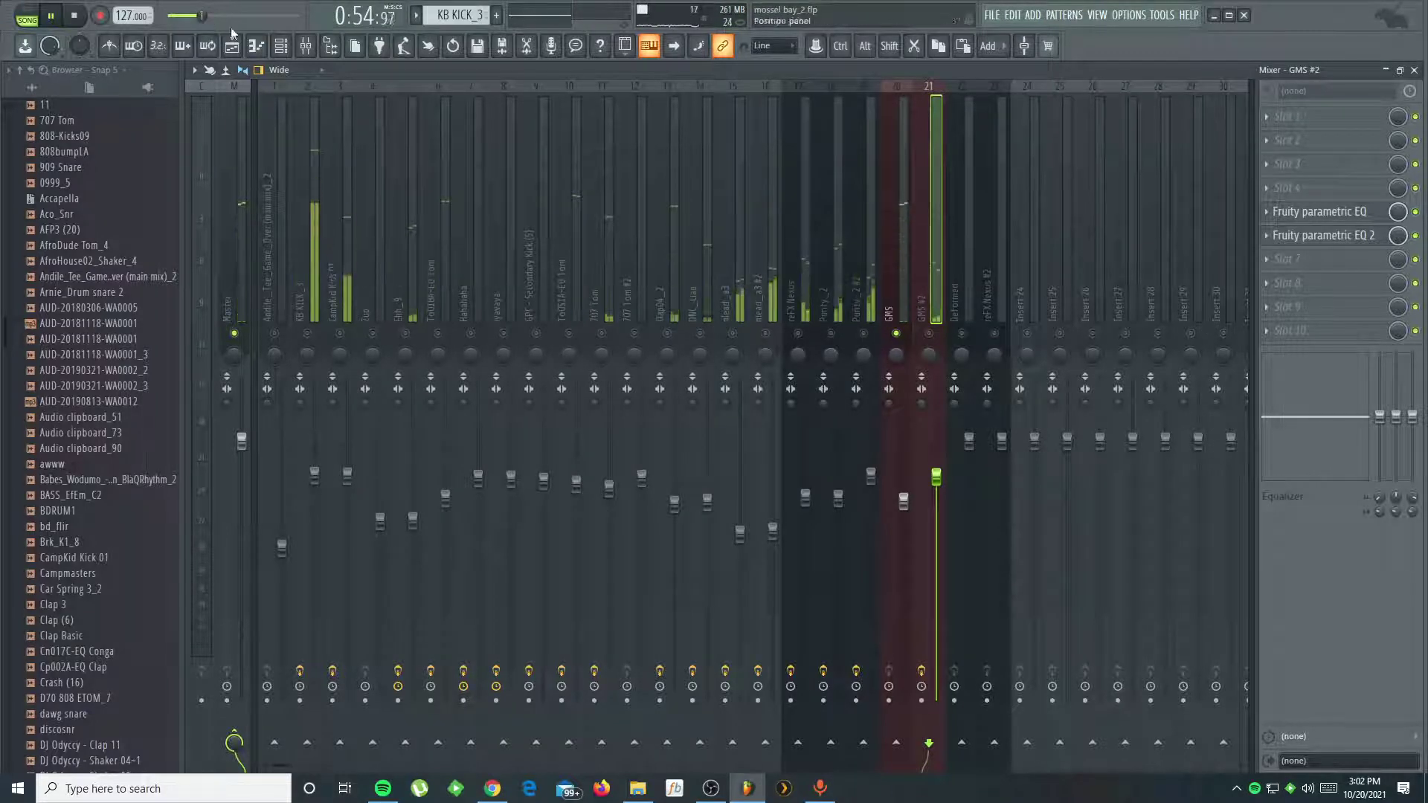
click(900, 298)
click(1264, 213)
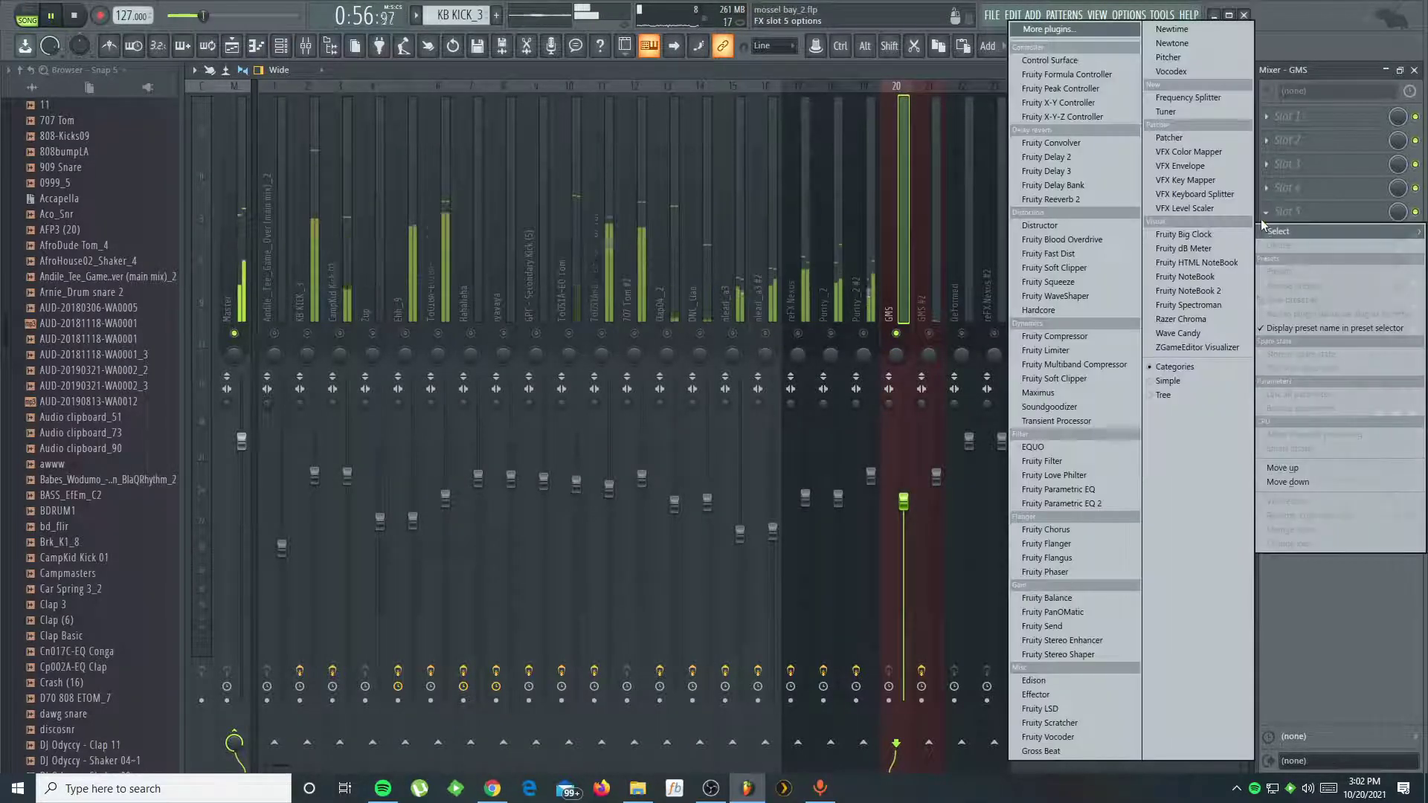
click(1091, 503)
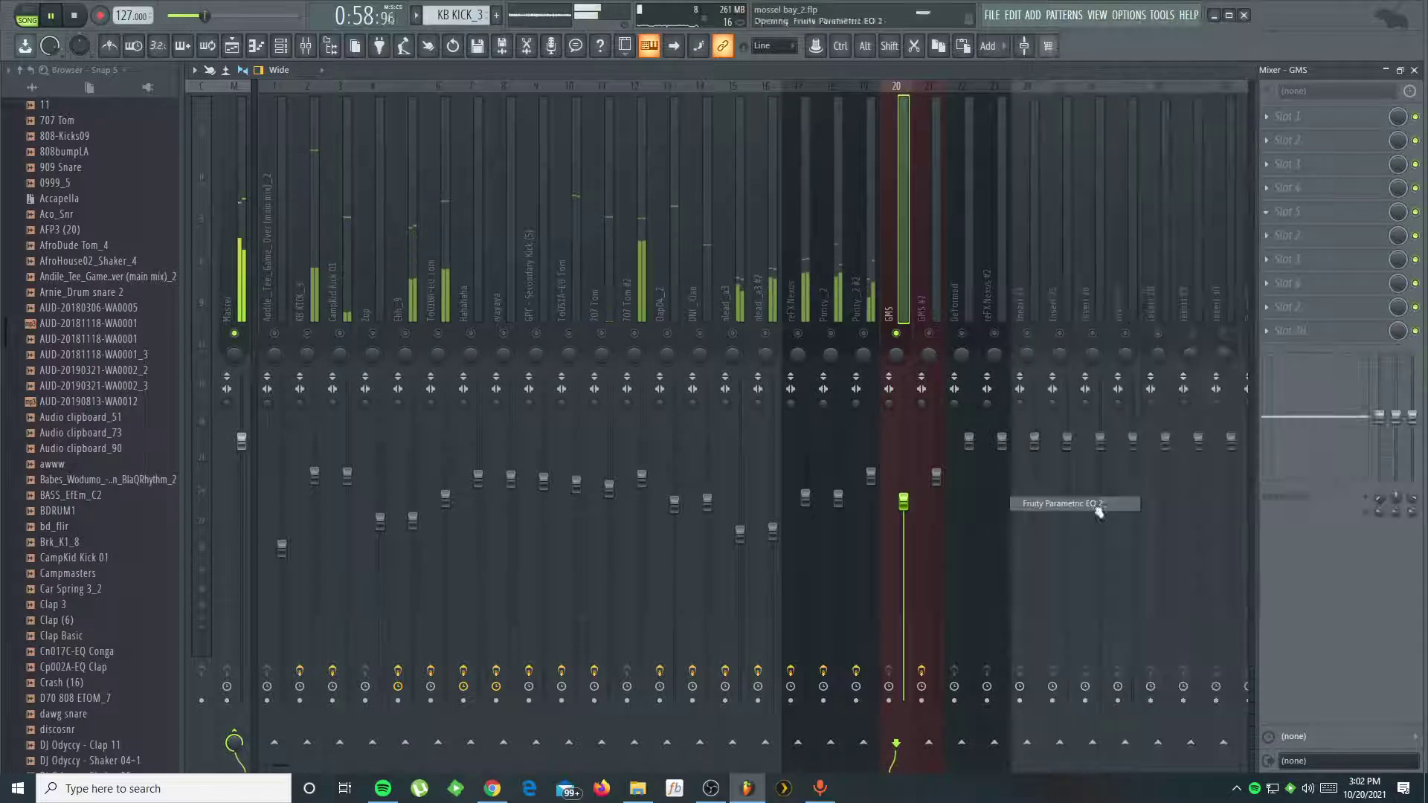
mouse_move(586, 369)
mouse_down()
mouse_move(591, 308)
mouse_move(605, 331)
mouse_move(595, 365)
mouse_move(595, 351)
mouse_up()
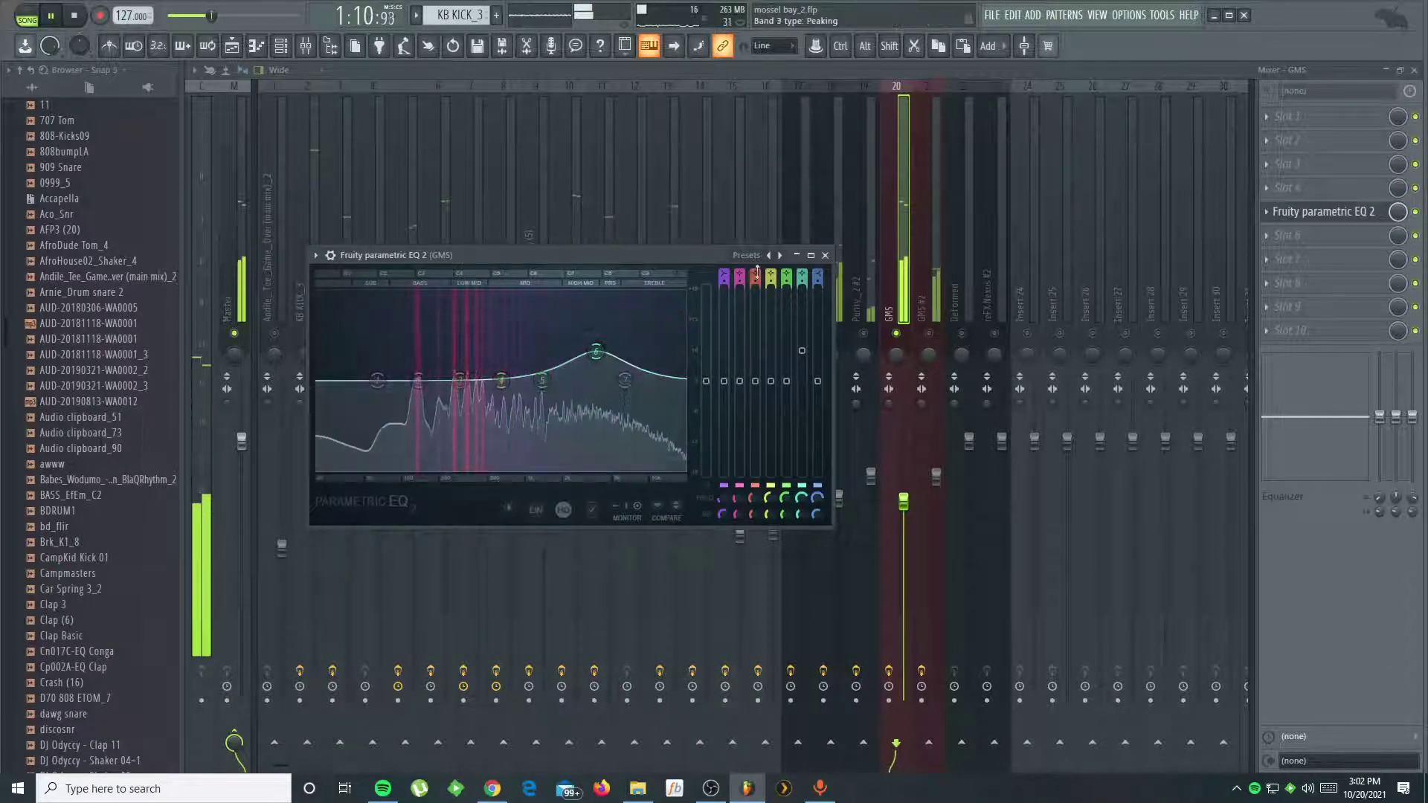
click(824, 255)
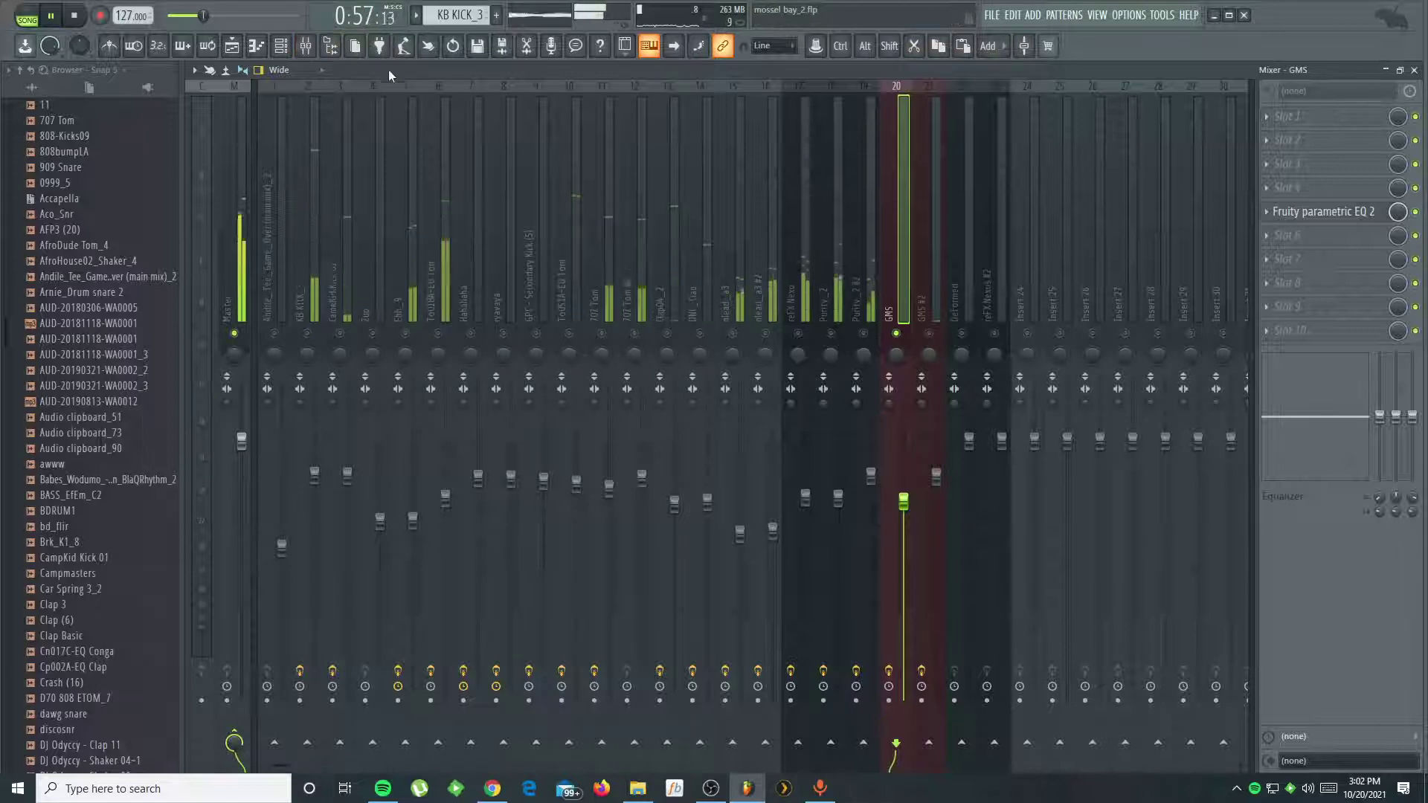
- Open the GMS pattern's notes in the piano roll and examine the chords and low notes across its length
click(281, 45)
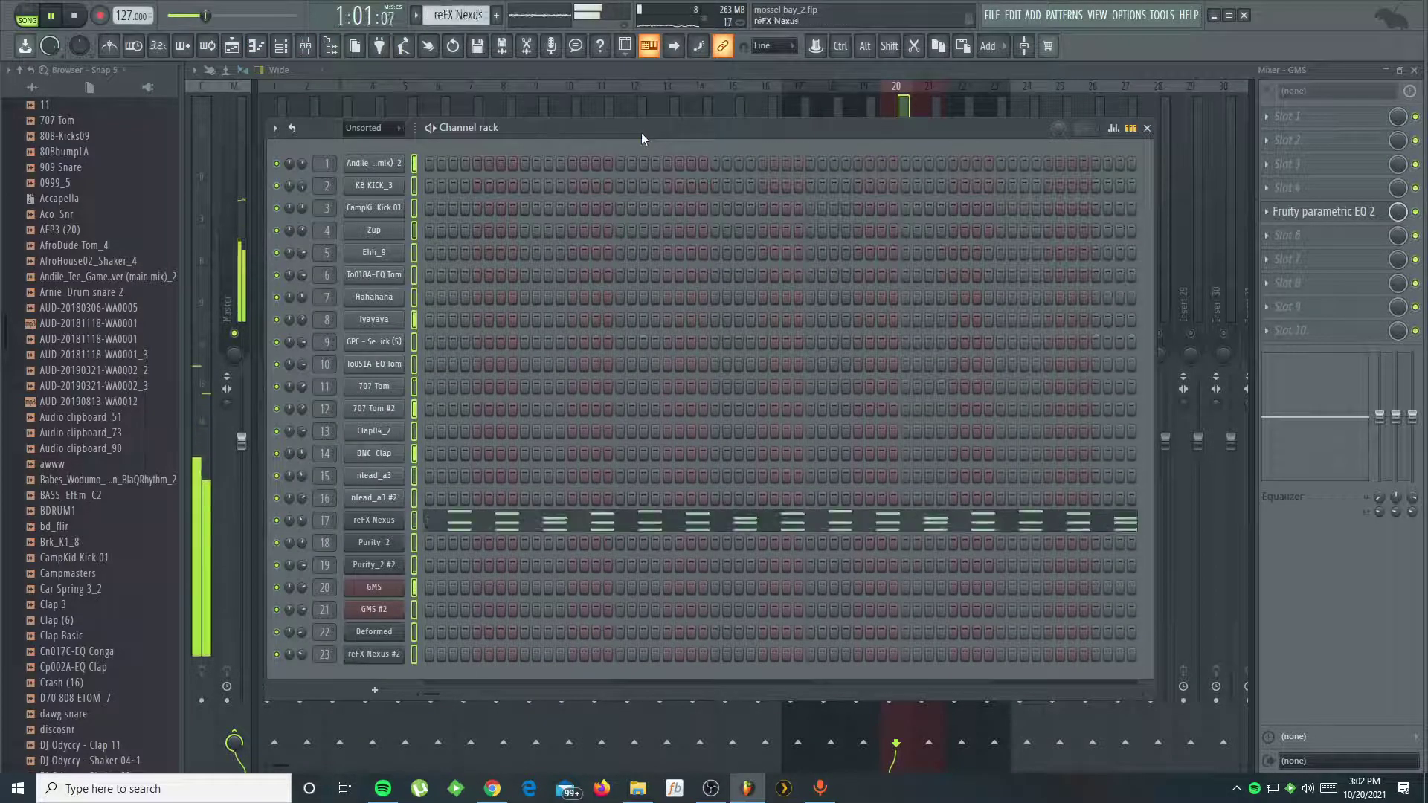
key(KP_Add)
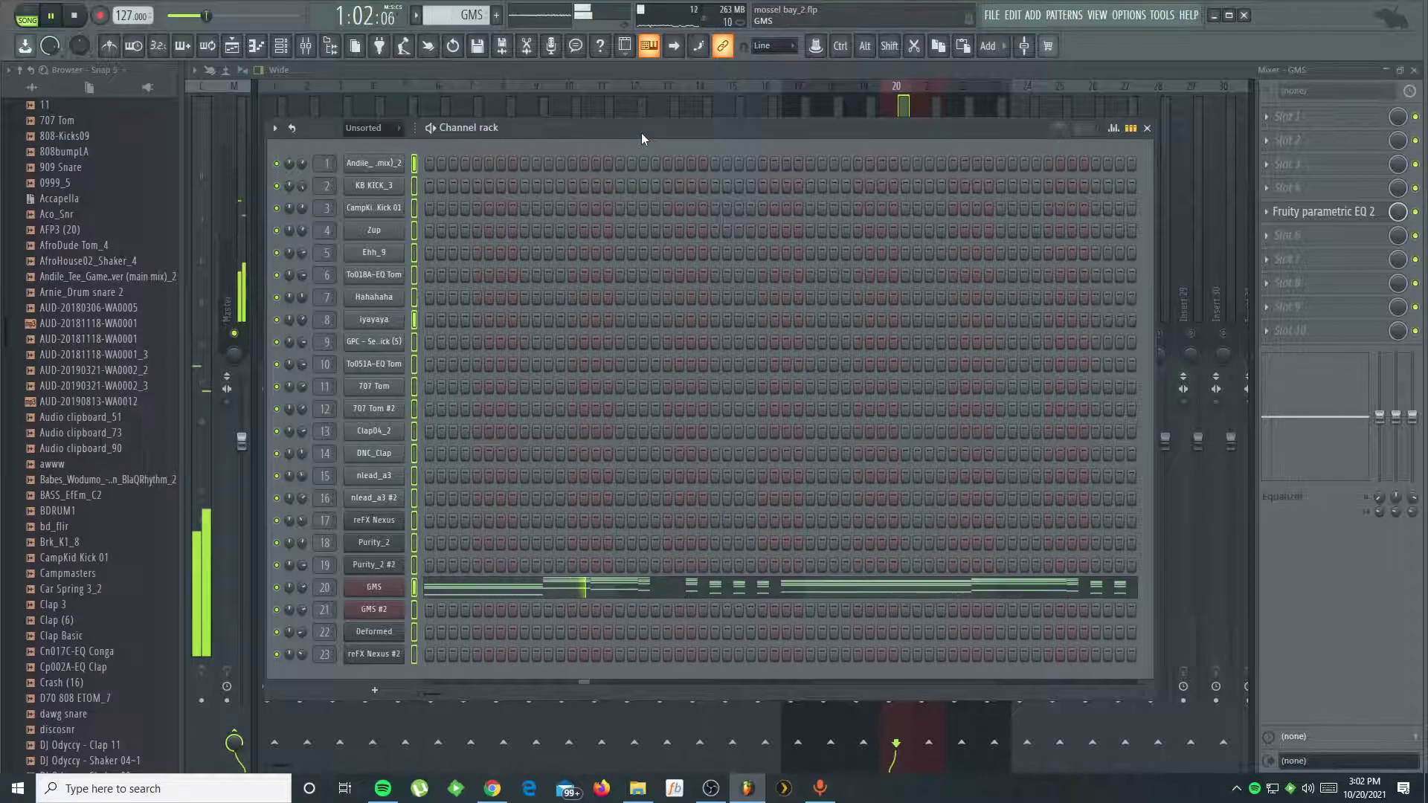
click(769, 593)
scroll(728, 443, down, 5)
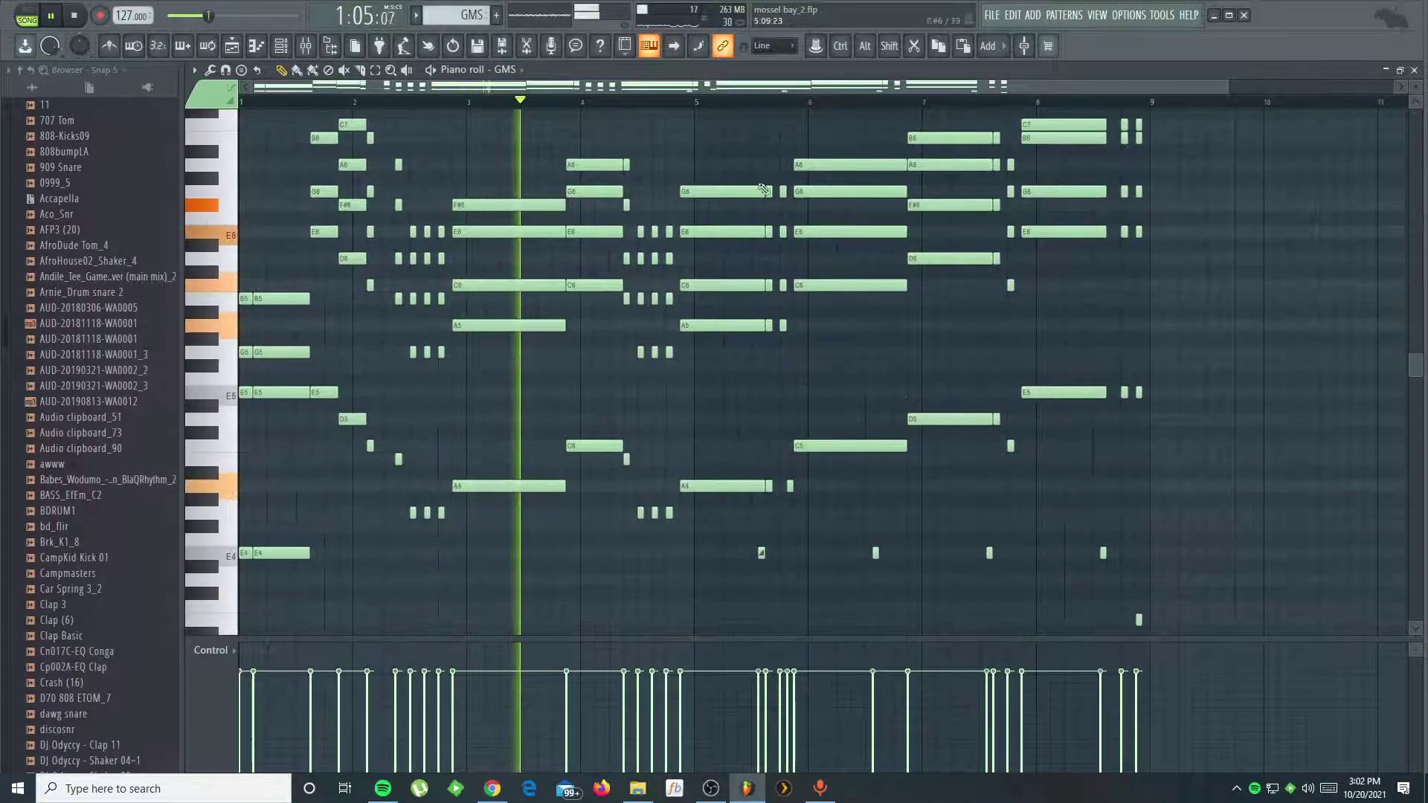
scroll(807, 105, up, 4)
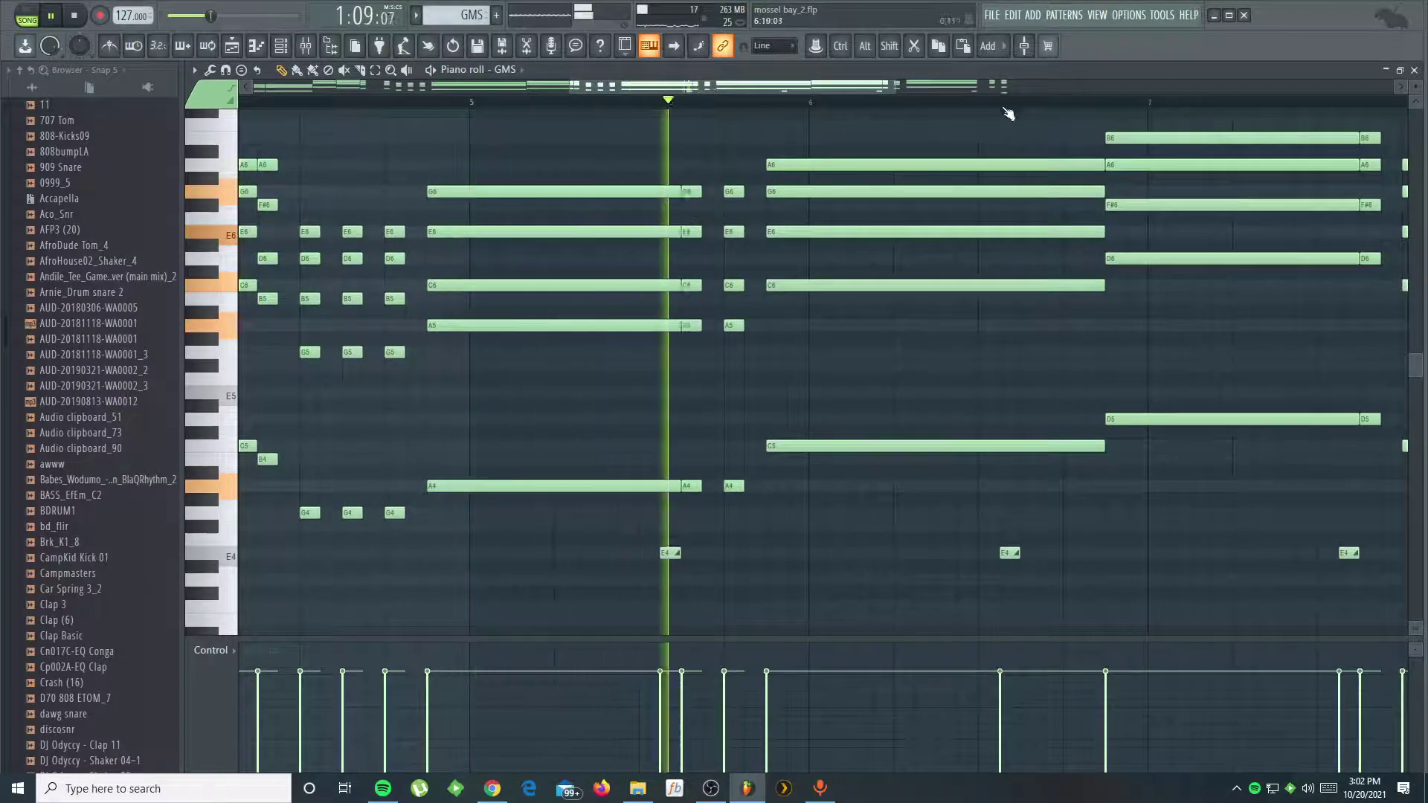
scroll(1029, 101, down, 2)
scroll(1030, 101, down, 2)
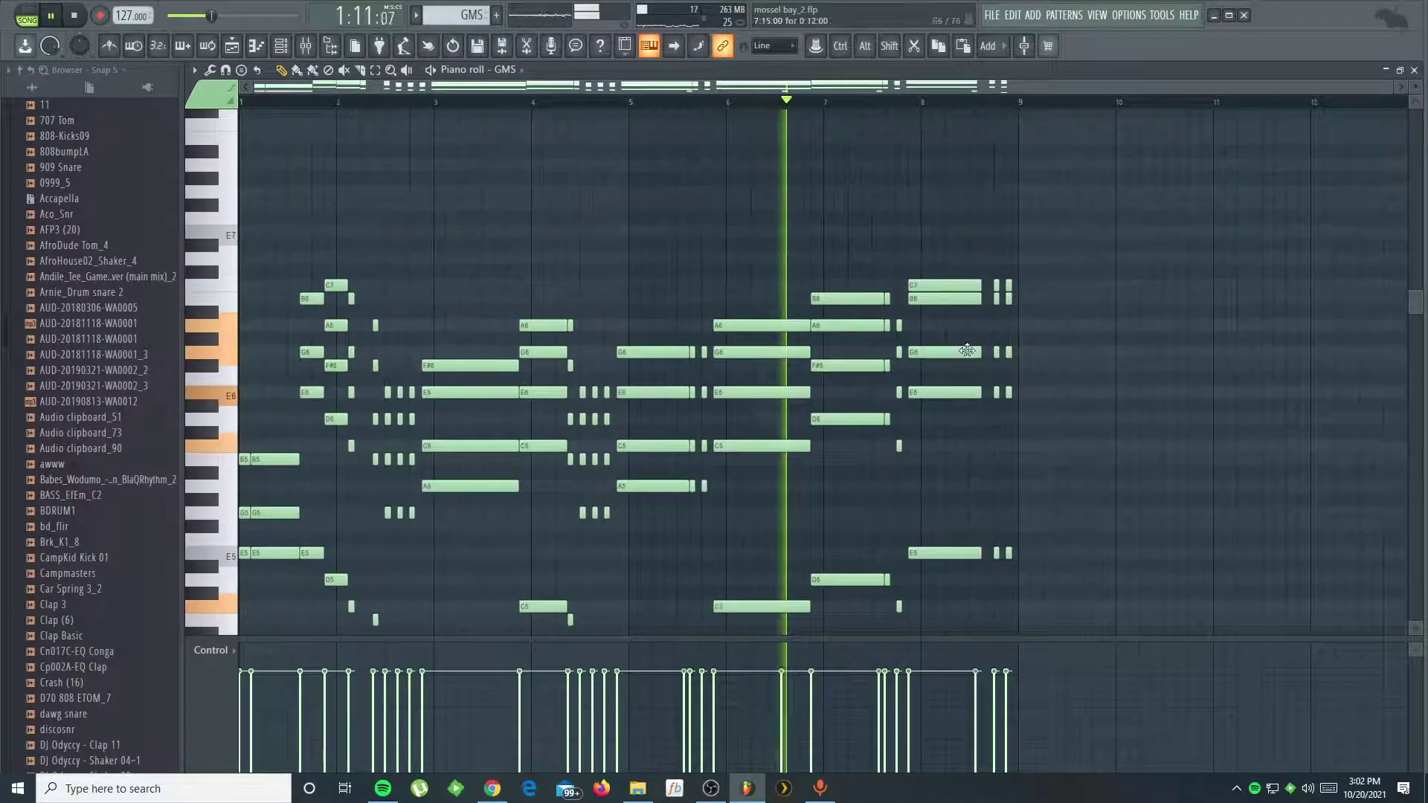
scroll(1071, 332, down, 3)
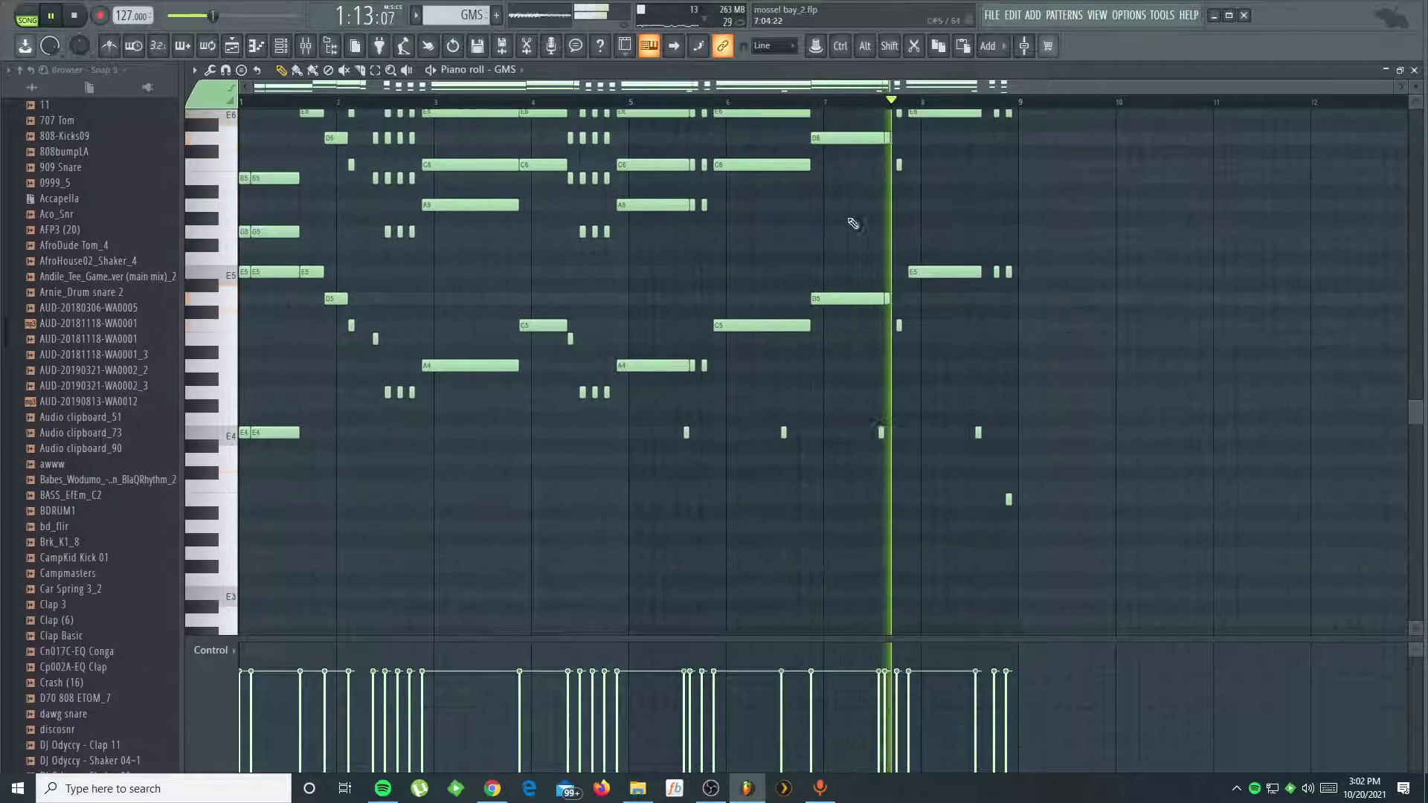
- Close the GMS piano roll and the channel rack to return to the mixer
scroll(831, 92, up, 2)
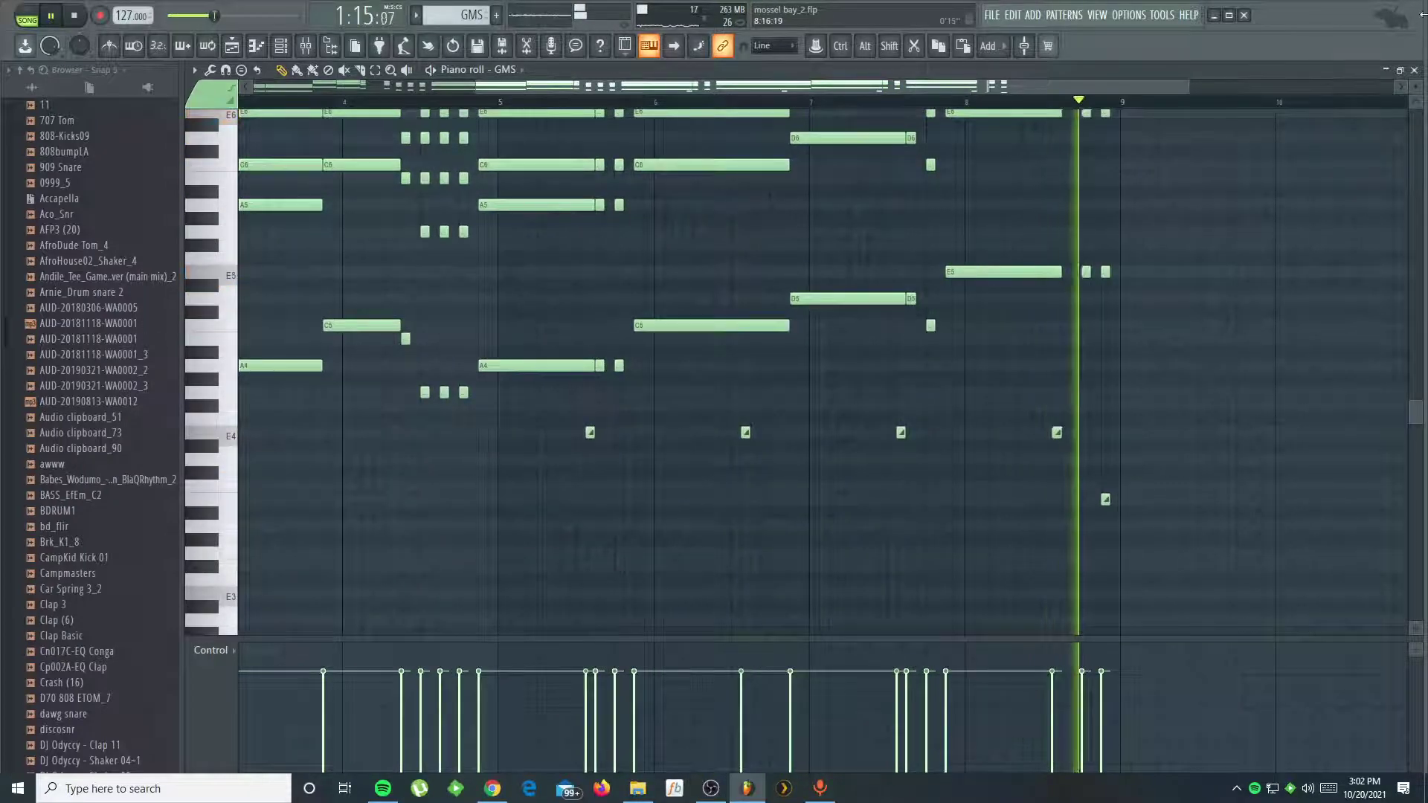
click(1413, 71)
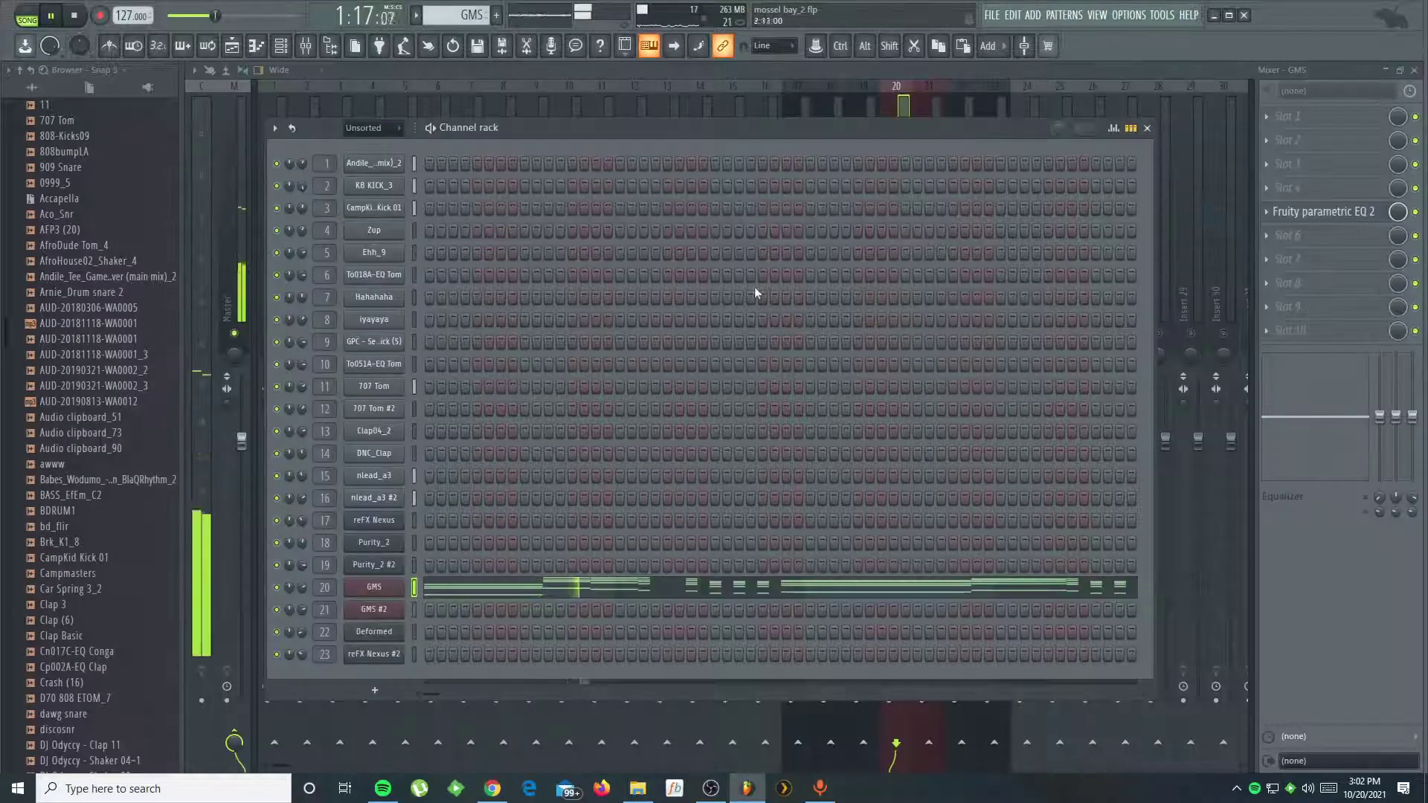
click(1147, 128)
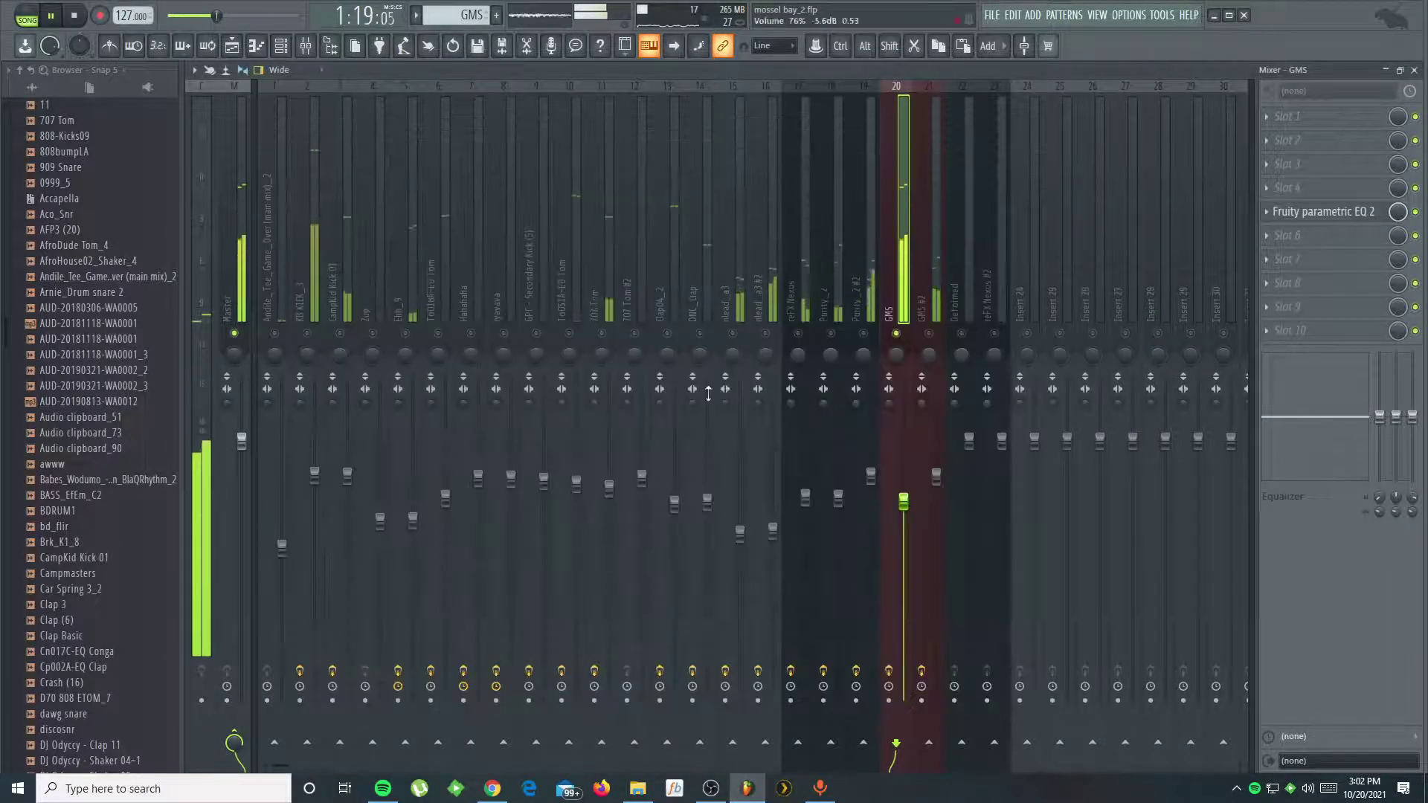
- Add a second Fruity Parametric EQ 2 in slot 6 of GMS and load its 30Hz + 18kHz cut preset
click(1277, 242)
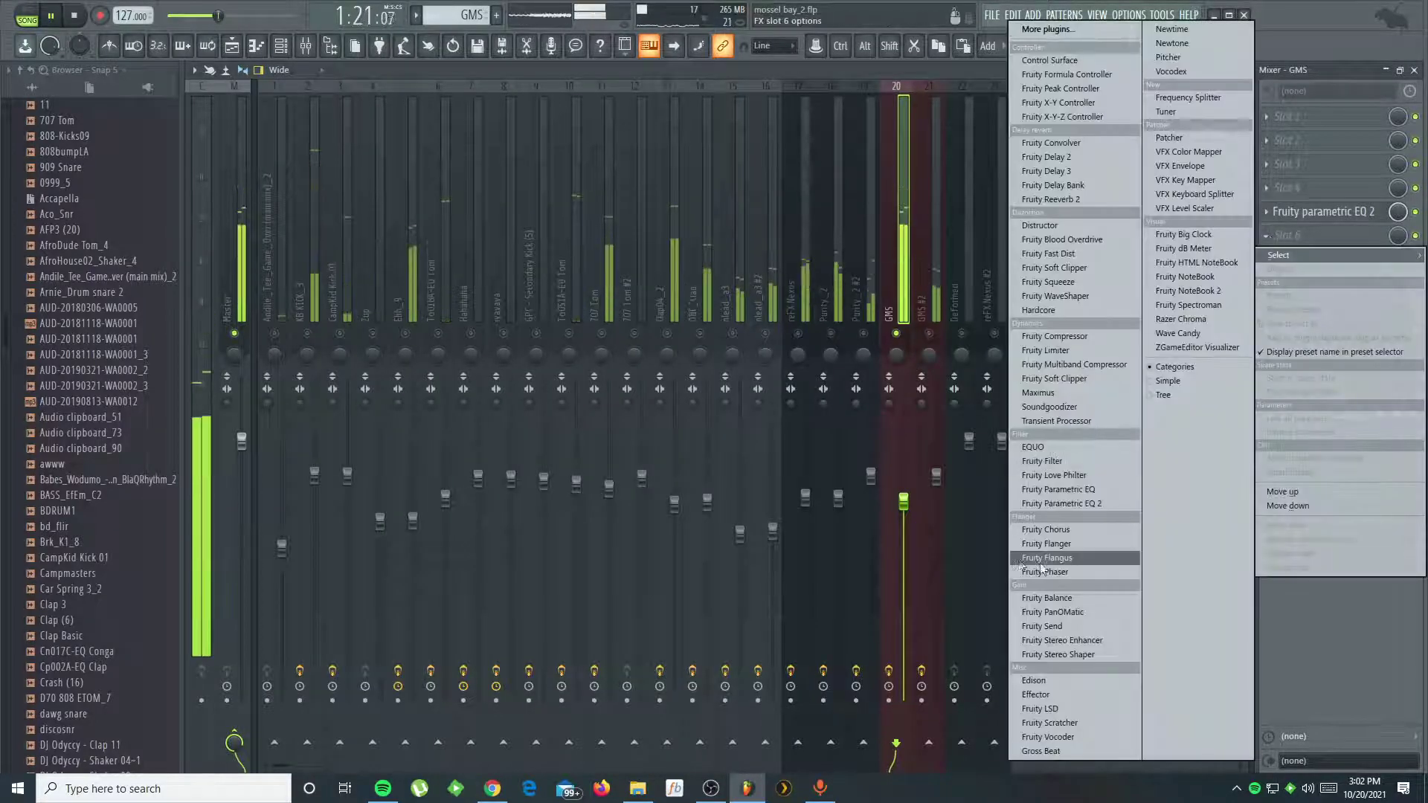
click(1078, 503)
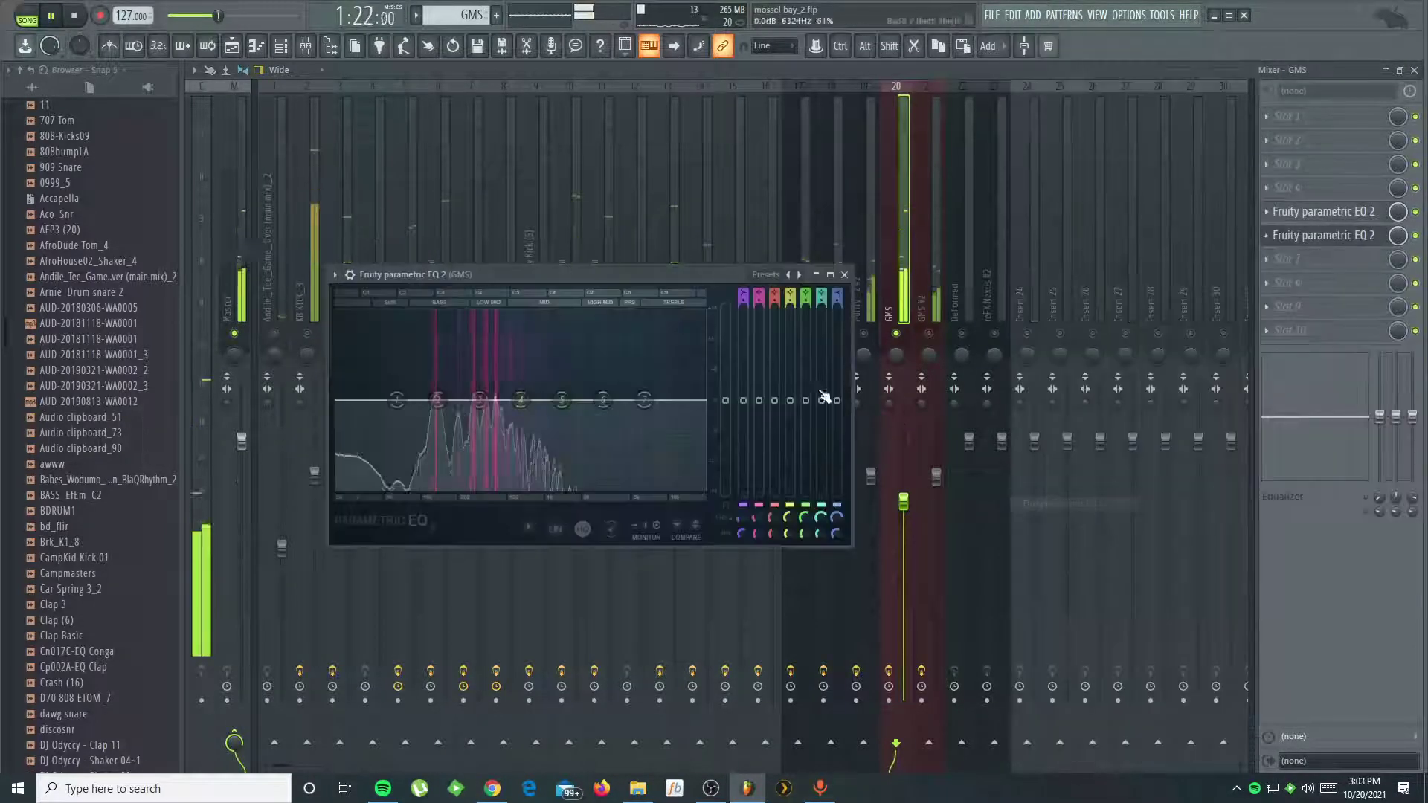
click(765, 276)
click(823, 335)
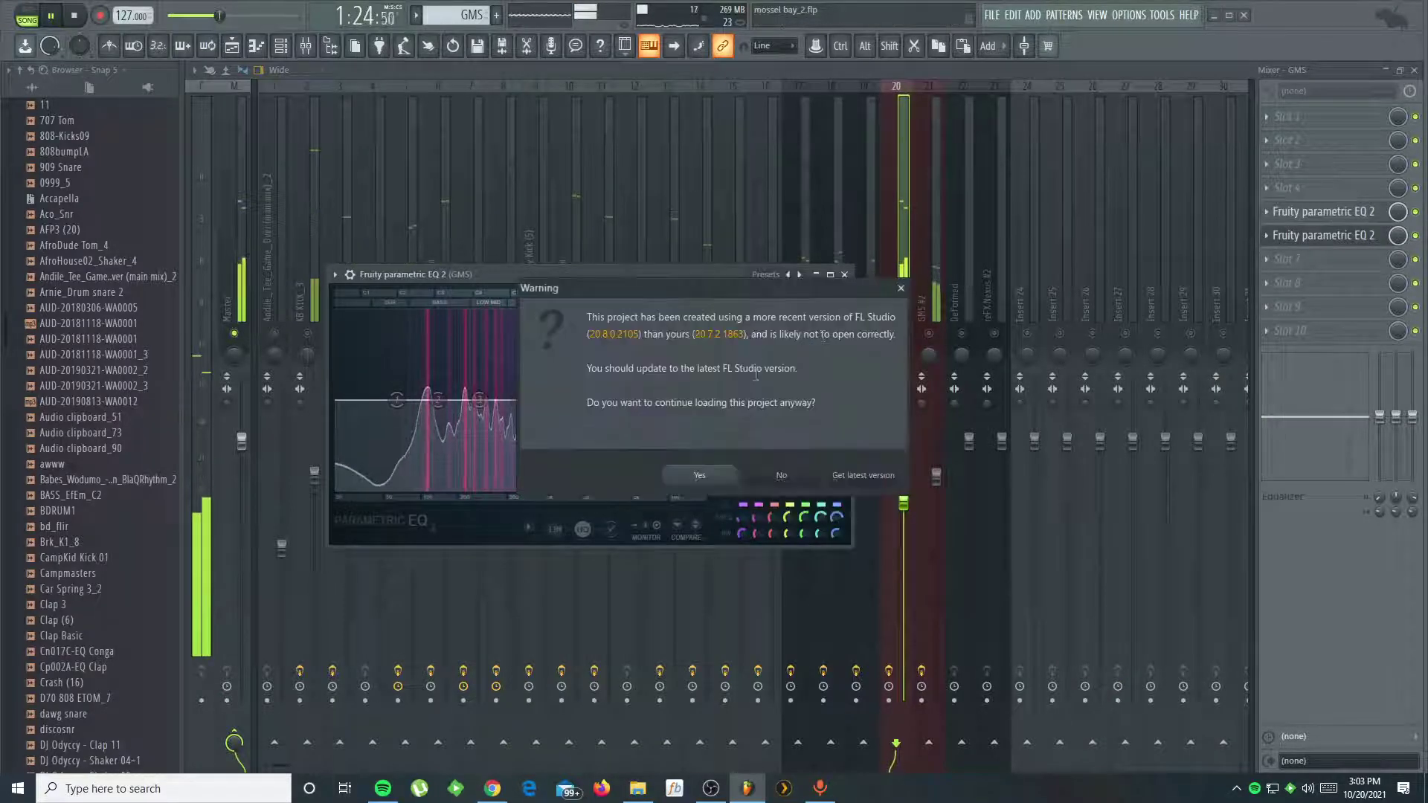
click(700, 477)
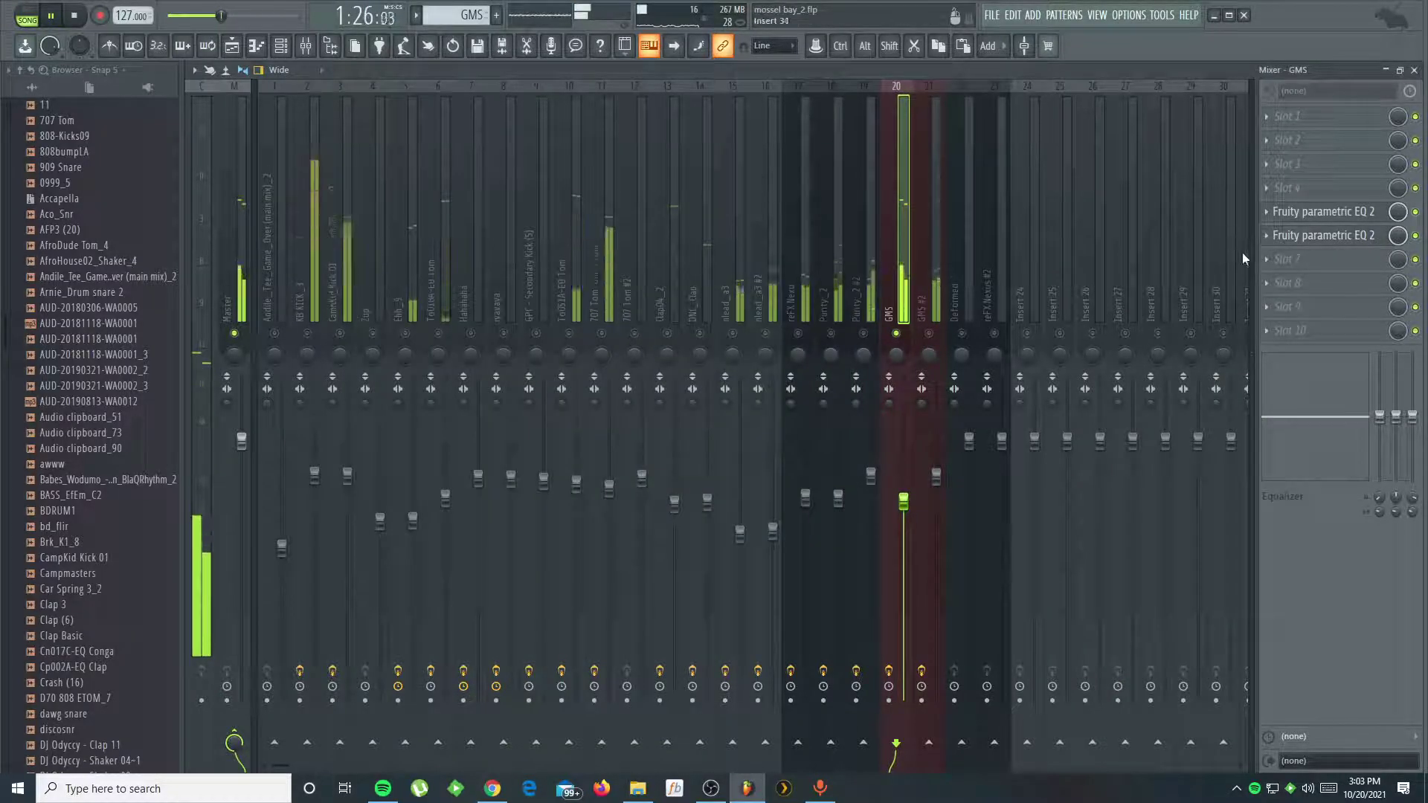
- Add Fruity Blood Overdrive in slot 7 of GMS with its preamp raised slightly
click(1274, 267)
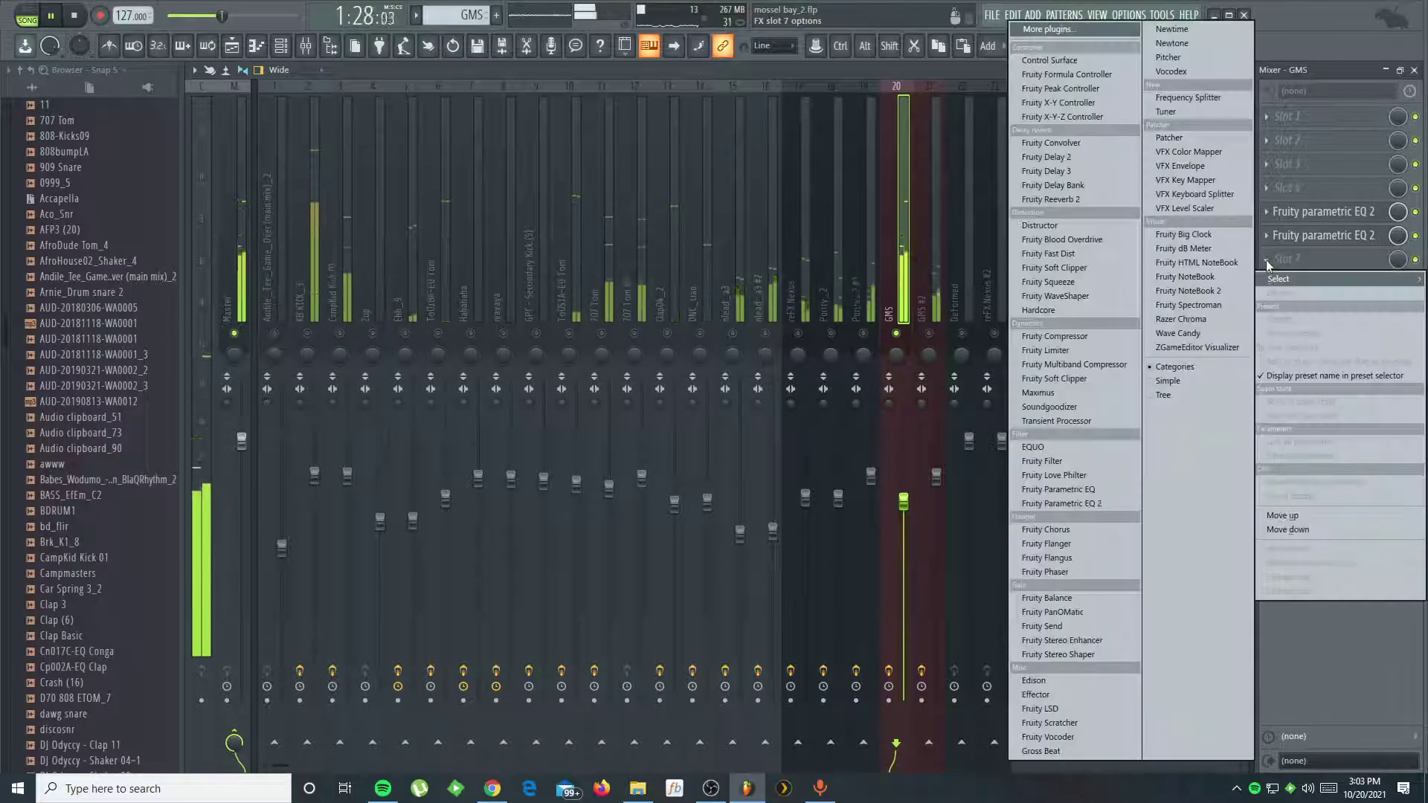
click(1073, 238)
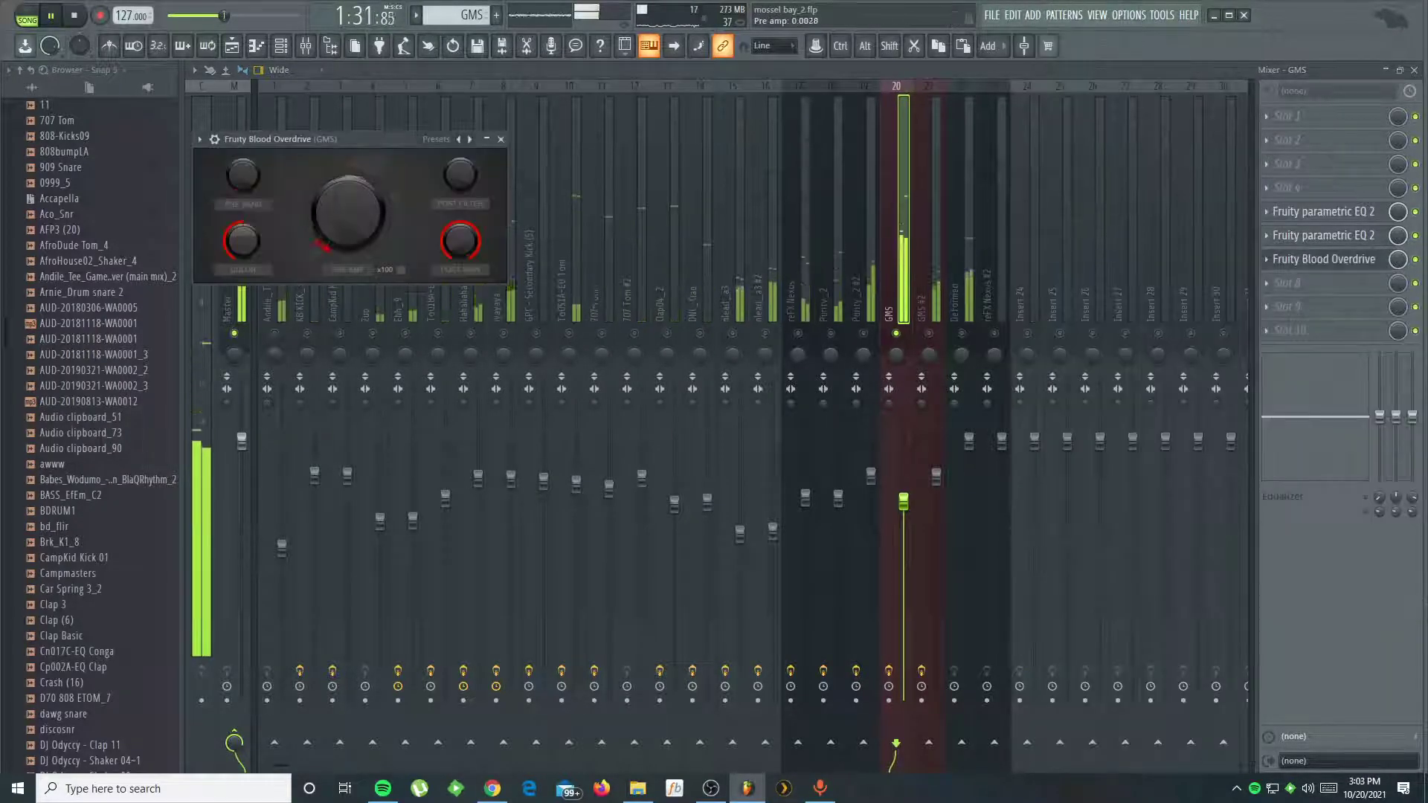
drag(350, 223, 349, 195)
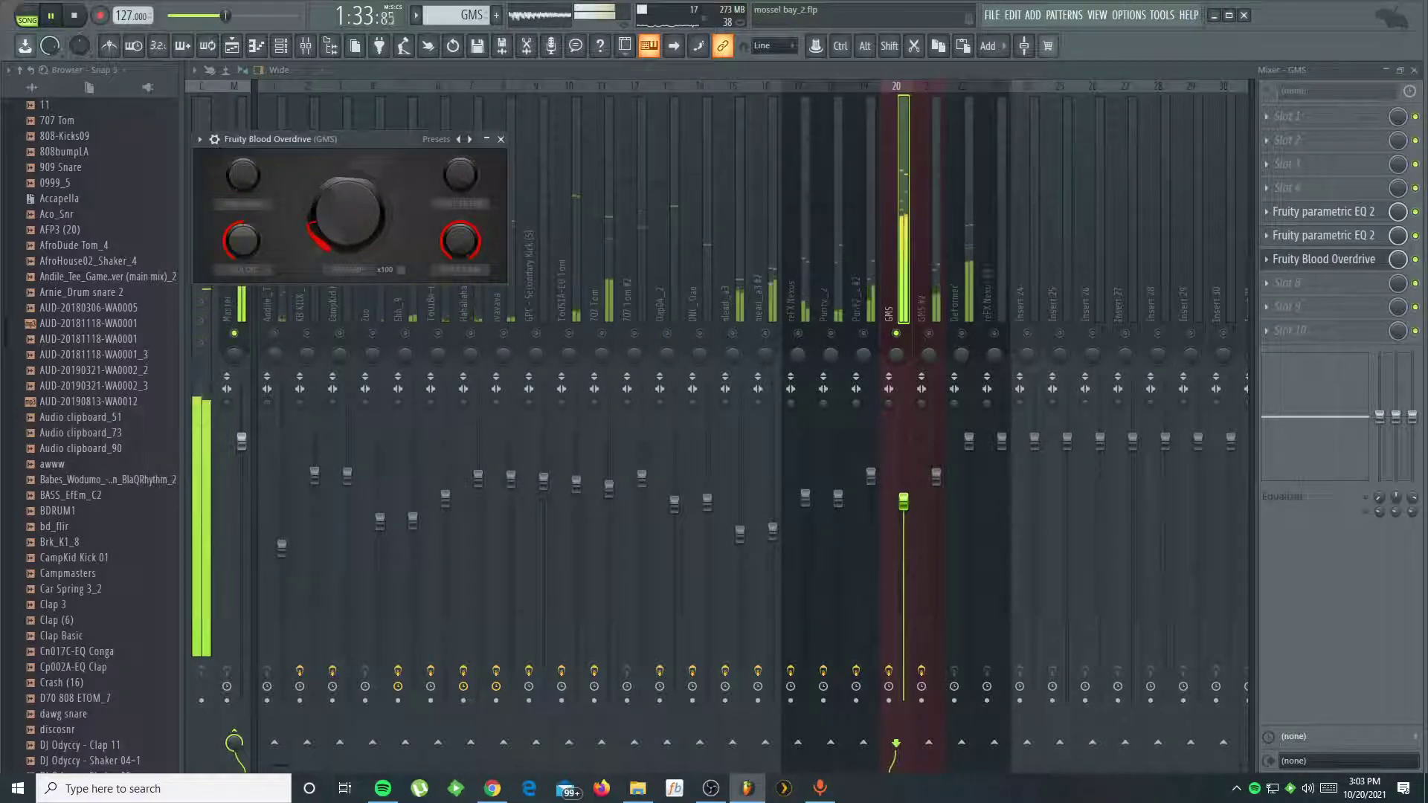
click(501, 139)
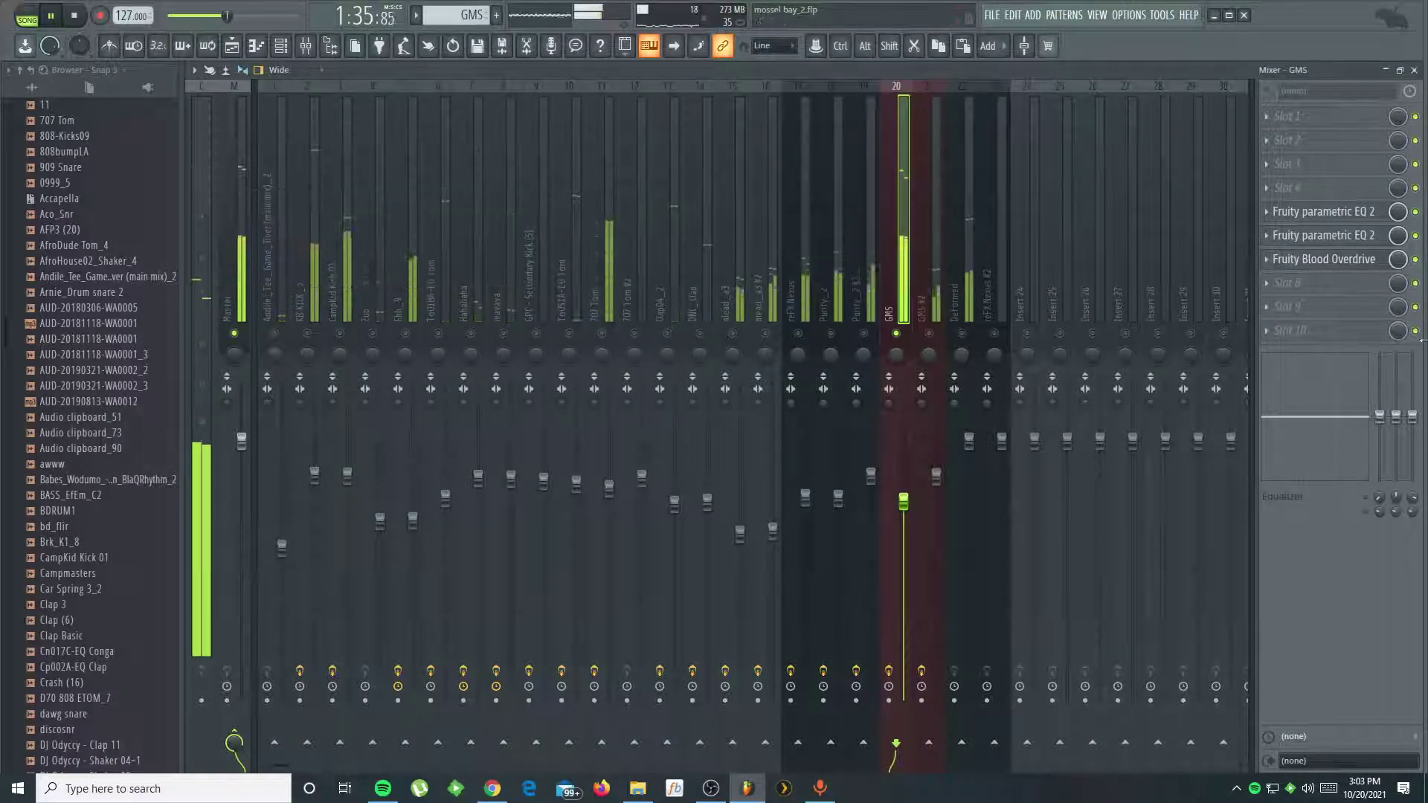
- Add Fruity Stereo Enhancer in slot 8 of GMS with stereo separation at 34% separated and phase offset at 4.6 ms right
click(1270, 283)
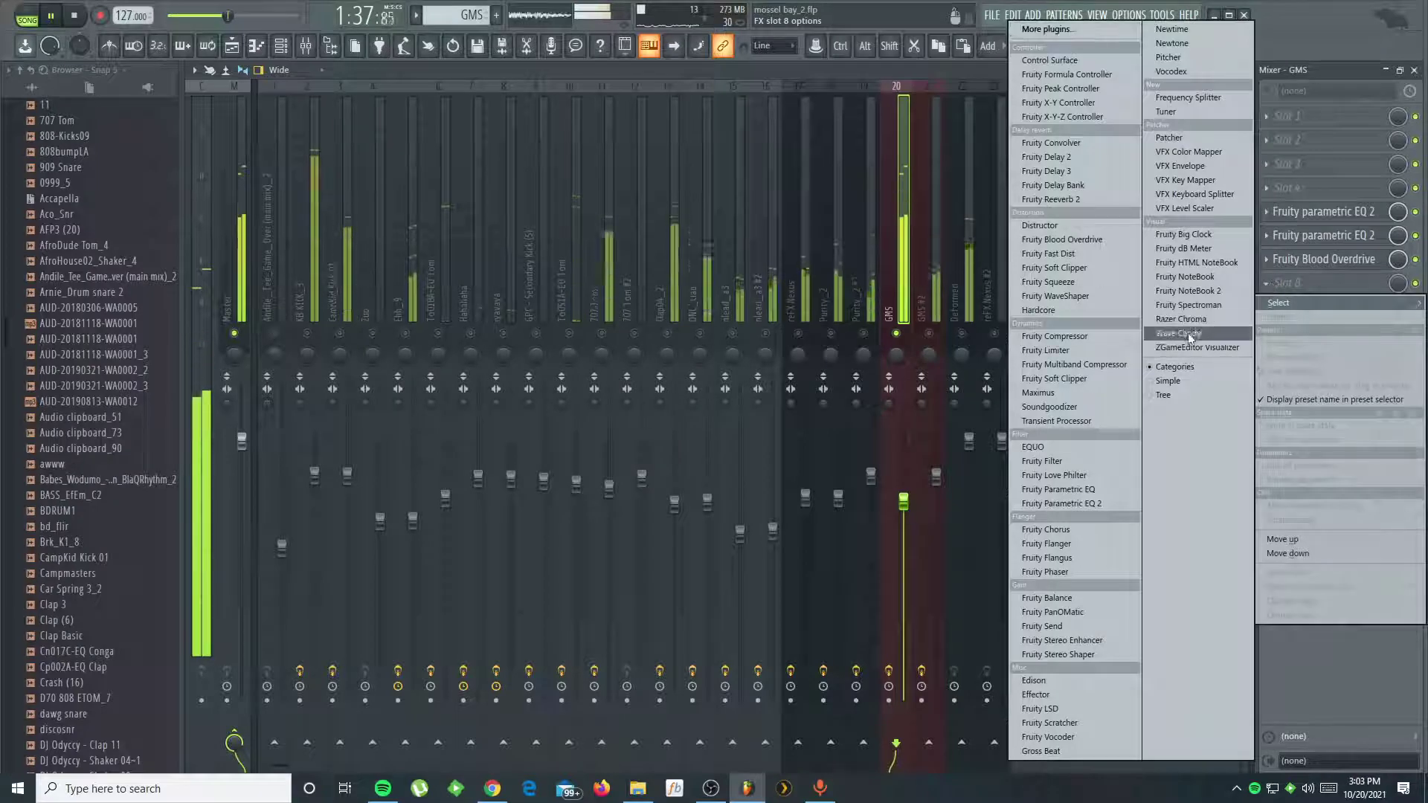
click(1078, 640)
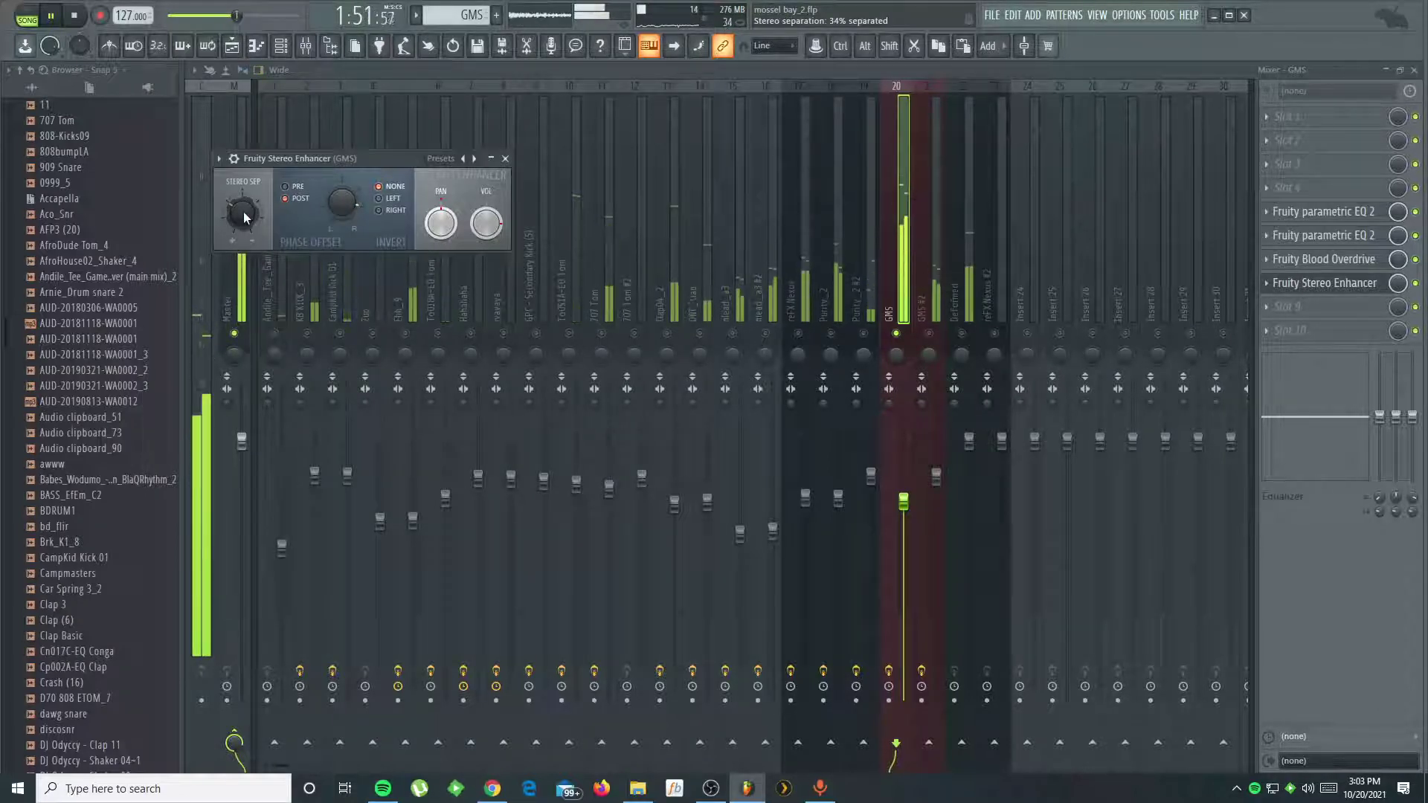
mouse_move(344, 208)
mouse_down()
mouse_move(343, 235)
mouse_move(351, 193)
mouse_up()
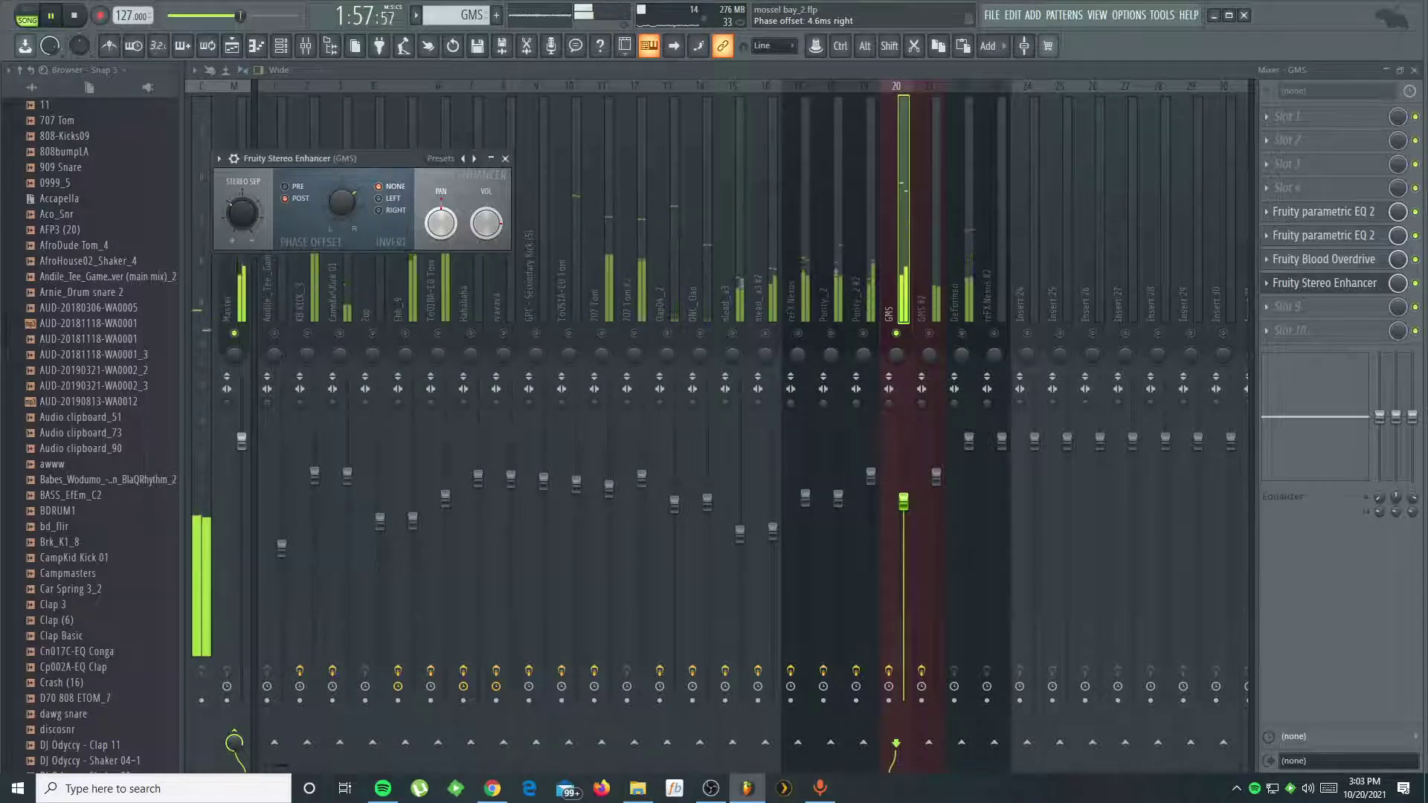
click(505, 160)
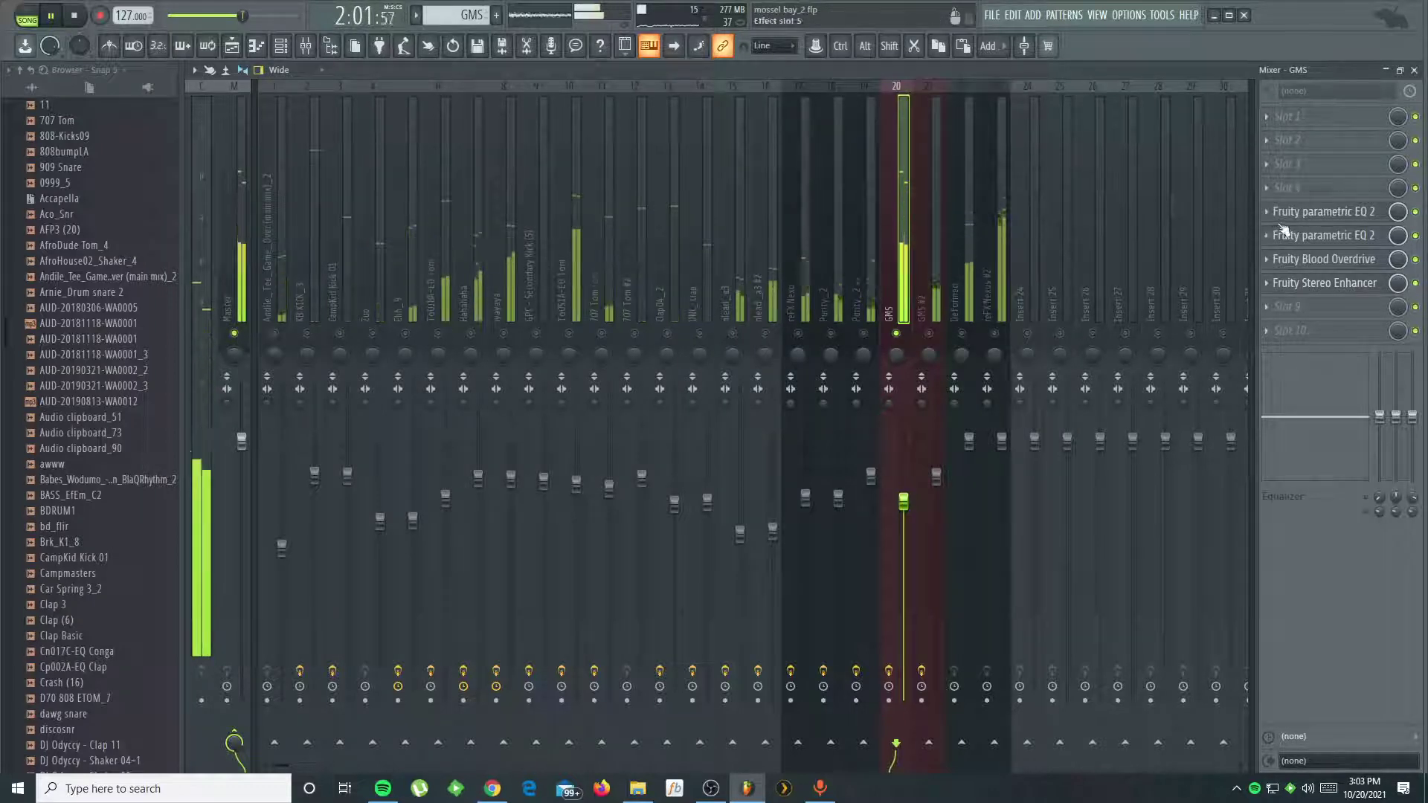
- Unmute GMS #2 and tracks 1 to 19, balancing GMS at about 66% volume against GMS #2 at about 84%
drag(902, 502, 905, 533)
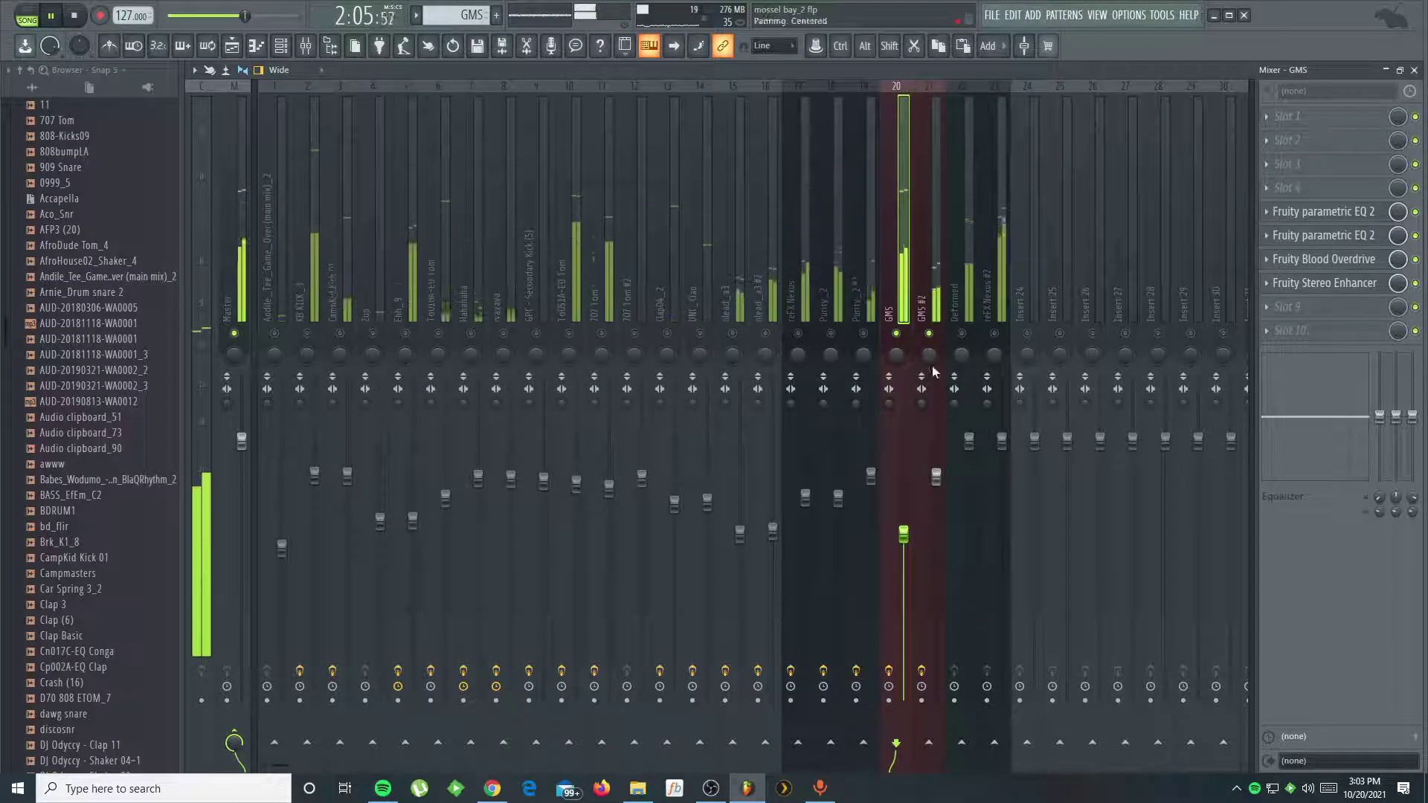
click(935, 482)
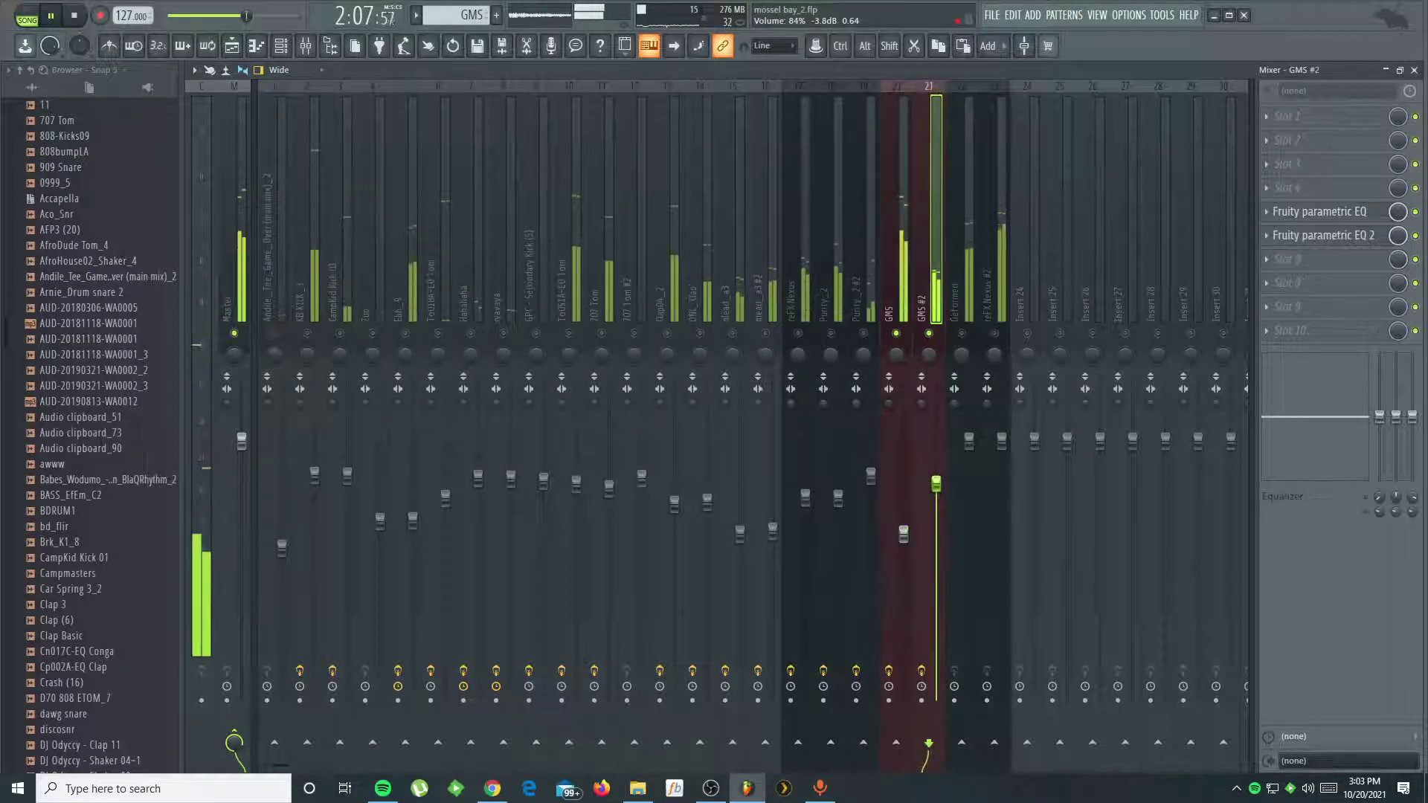
drag(904, 537, 902, 512)
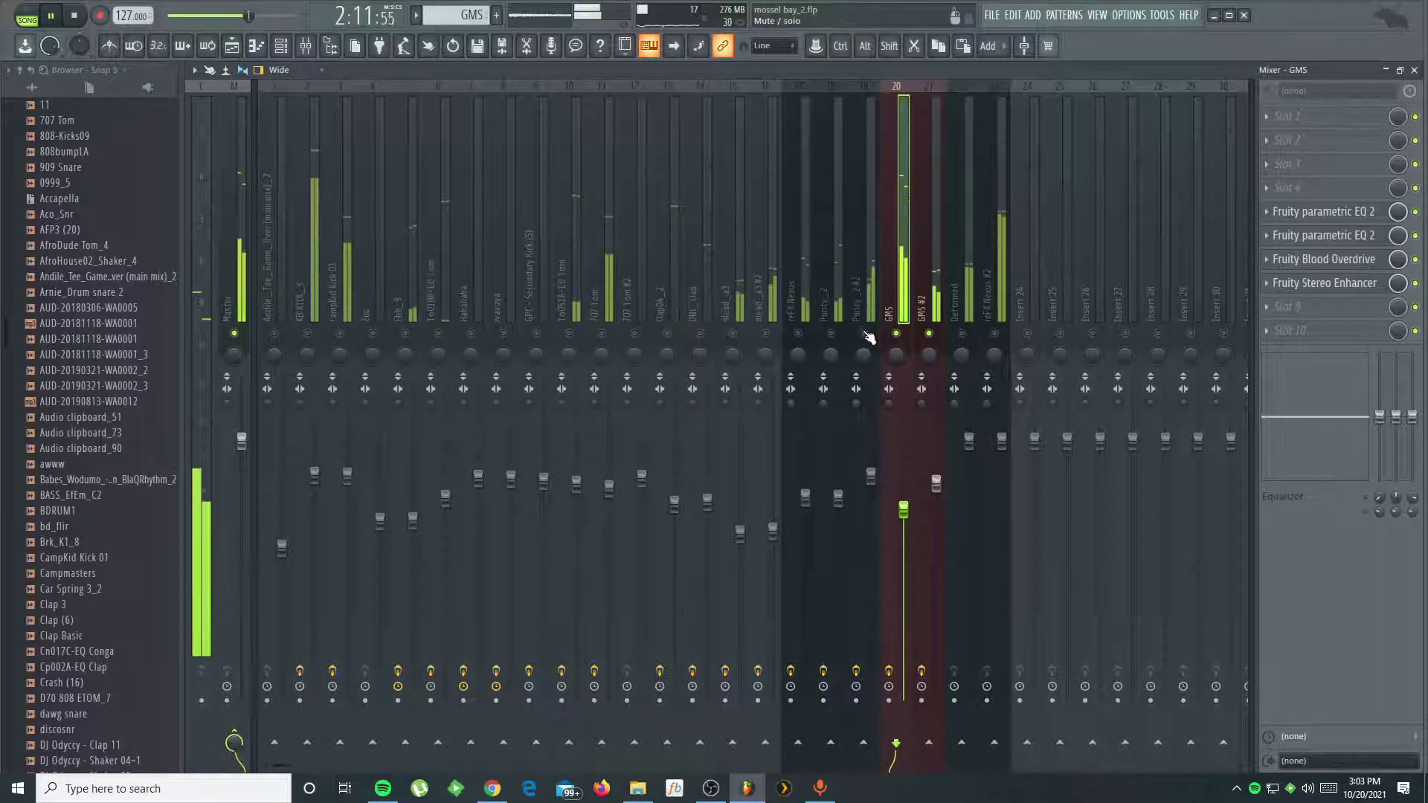
drag(868, 338, 276, 333)
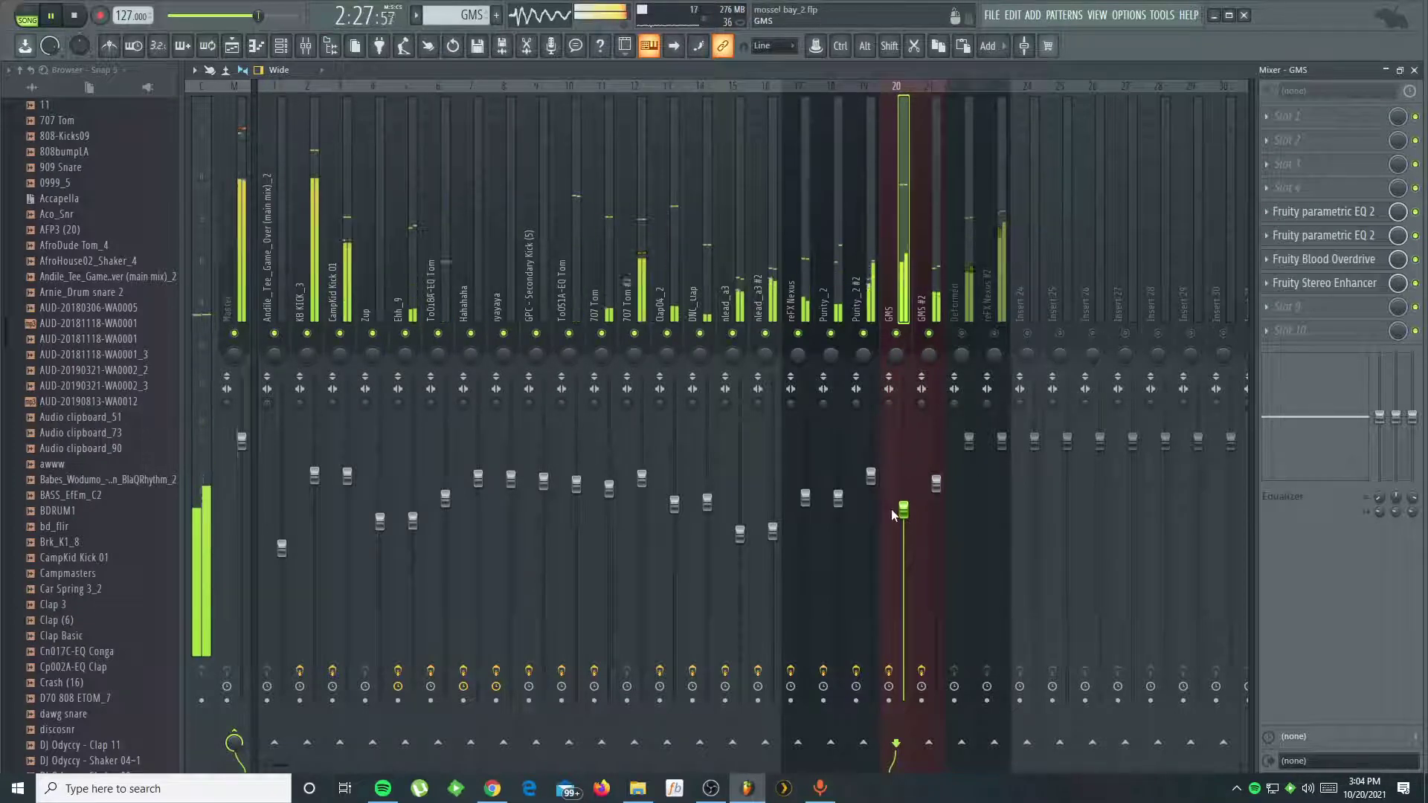
drag(903, 510, 903, 530)
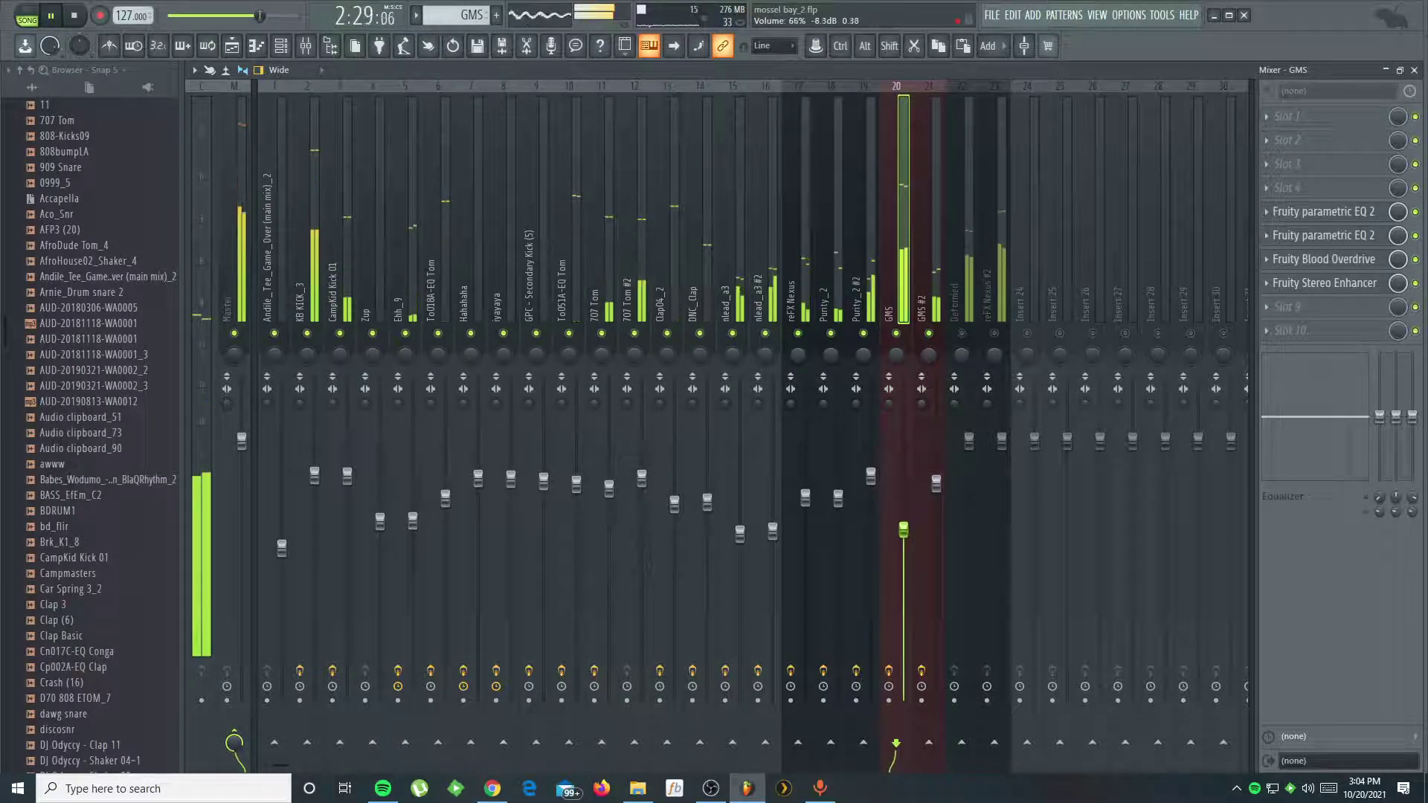
- Unmute the Deformed track and lower its volume to roughly the same fader level as GMS
click(963, 332)
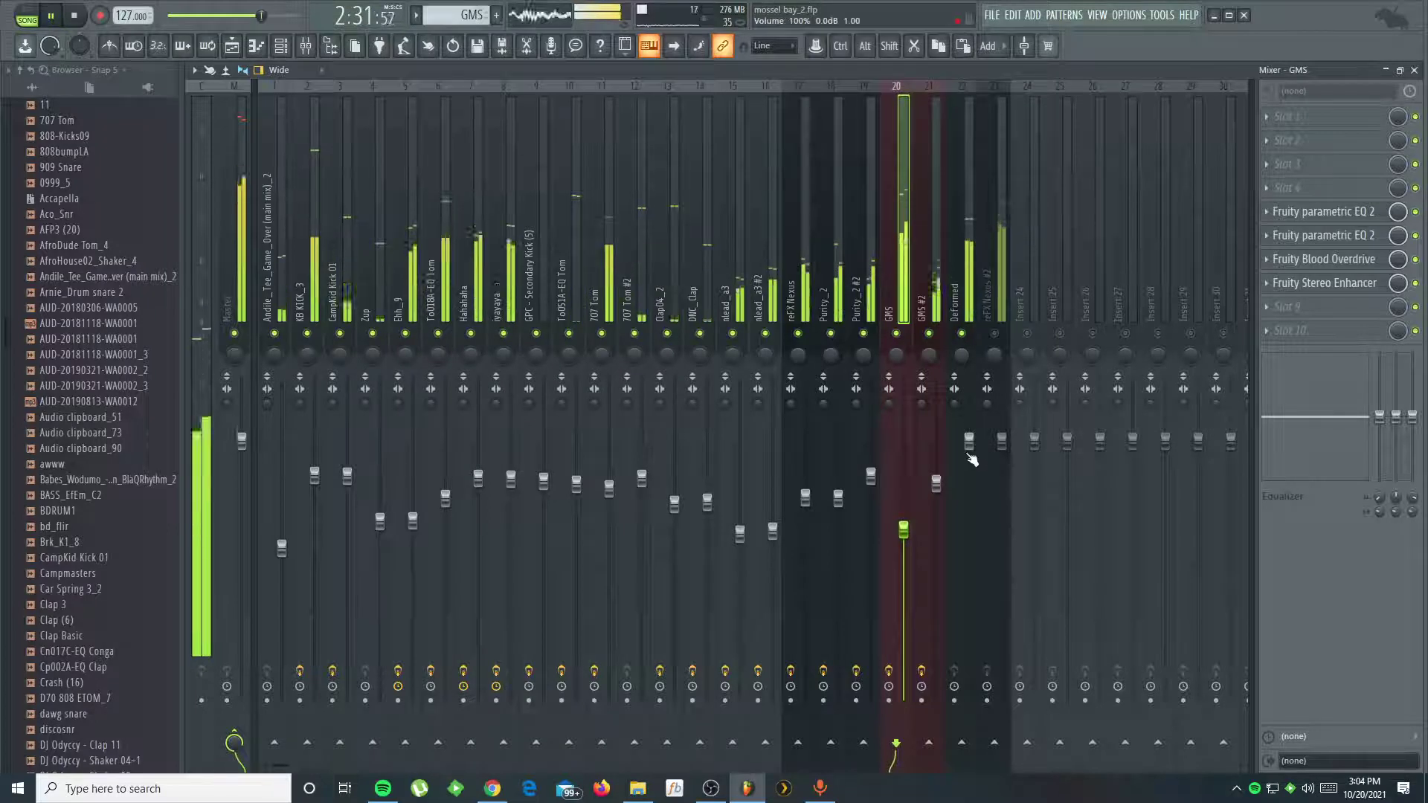
drag(969, 442, 969, 526)
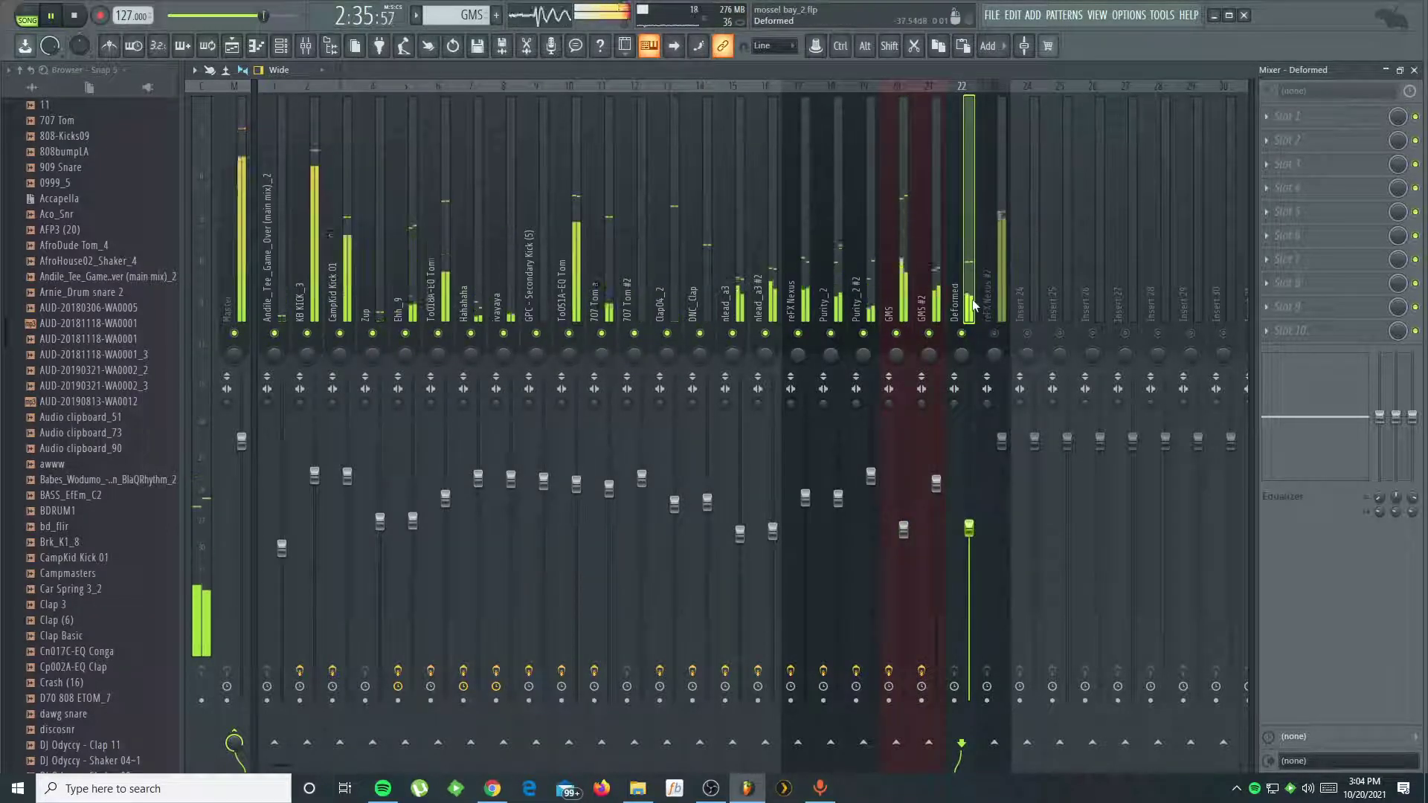
- Add Fruity Parametric EQ 2 in slot 5 of Deformed with band 6 boosted by about 1.5 dB
click(1257, 211)
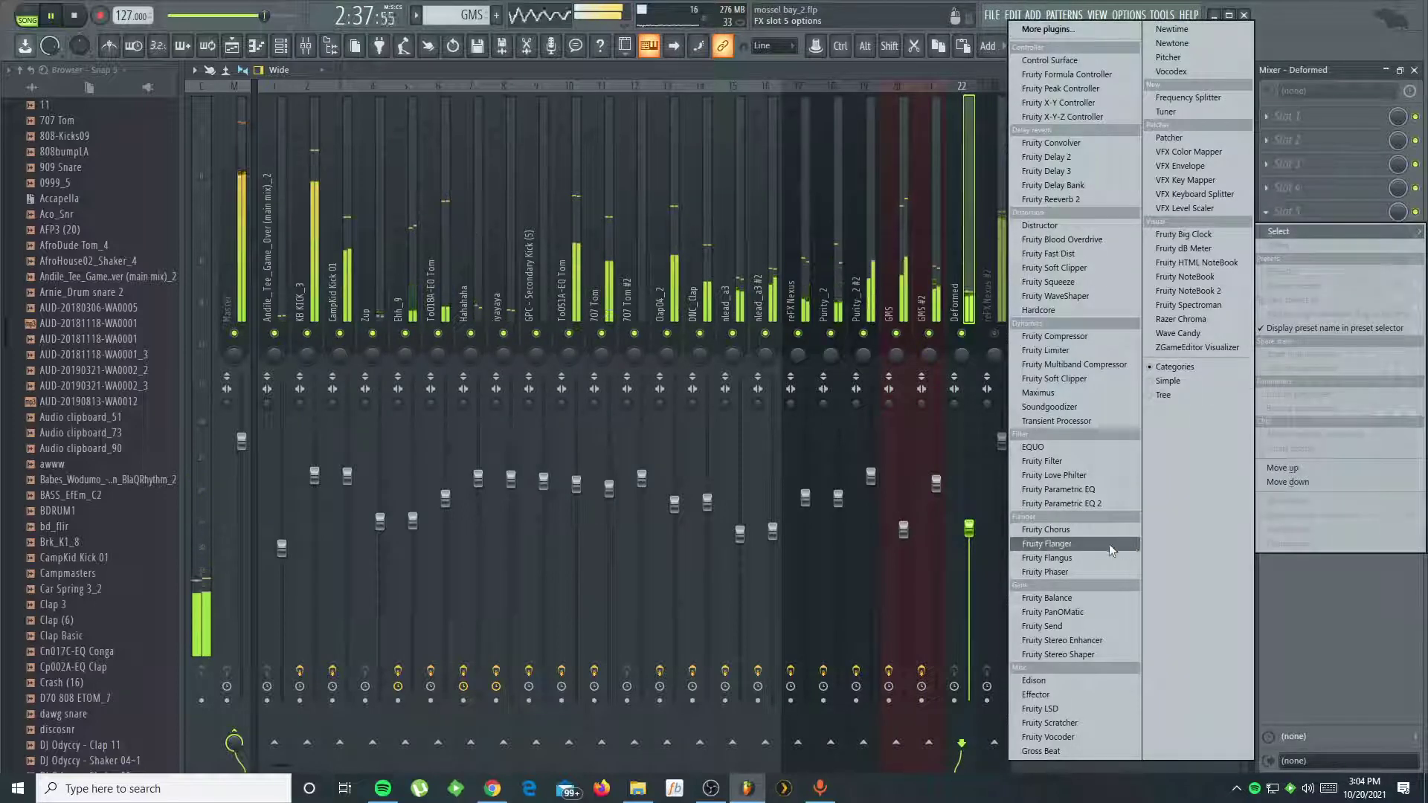
click(1064, 503)
drag(506, 303, 506, 292)
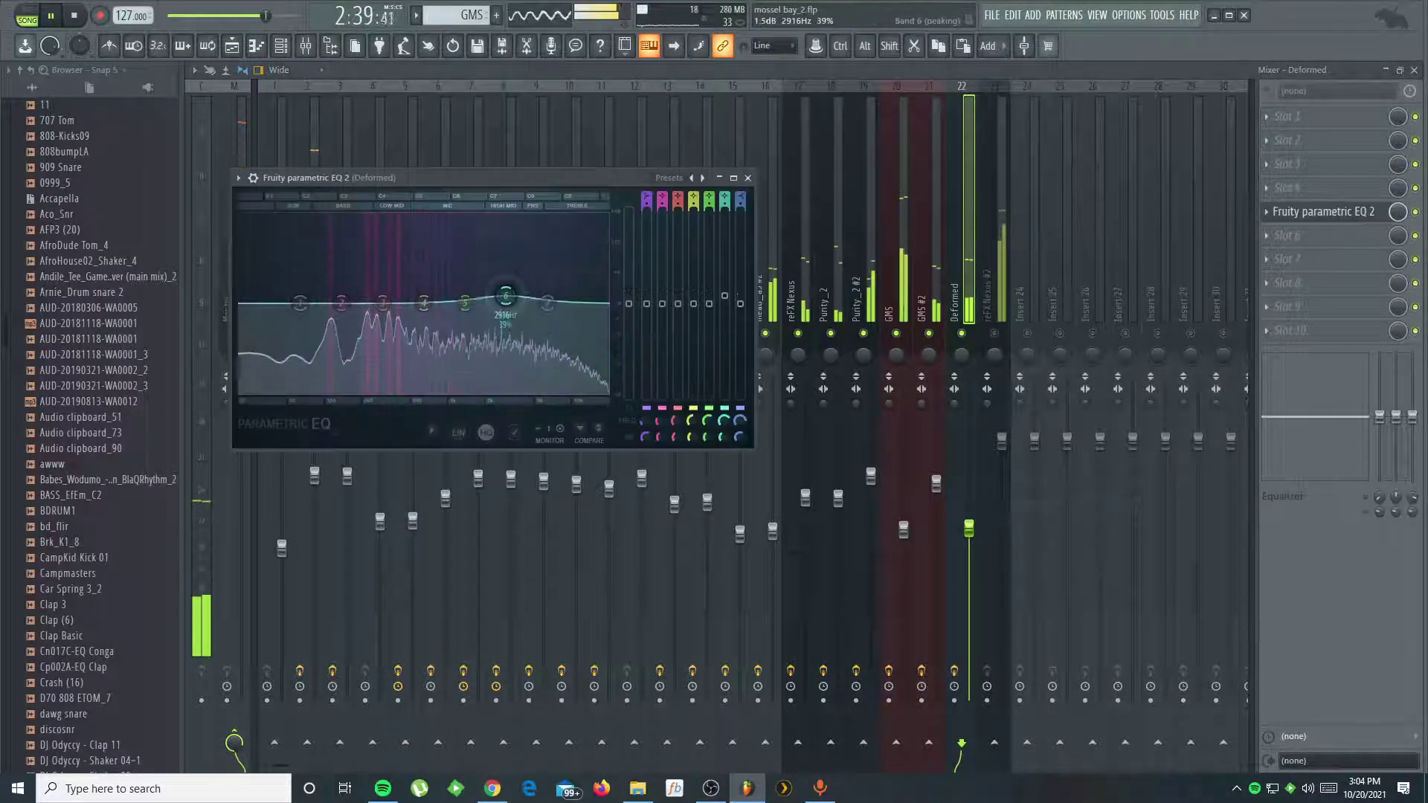
click(748, 178)
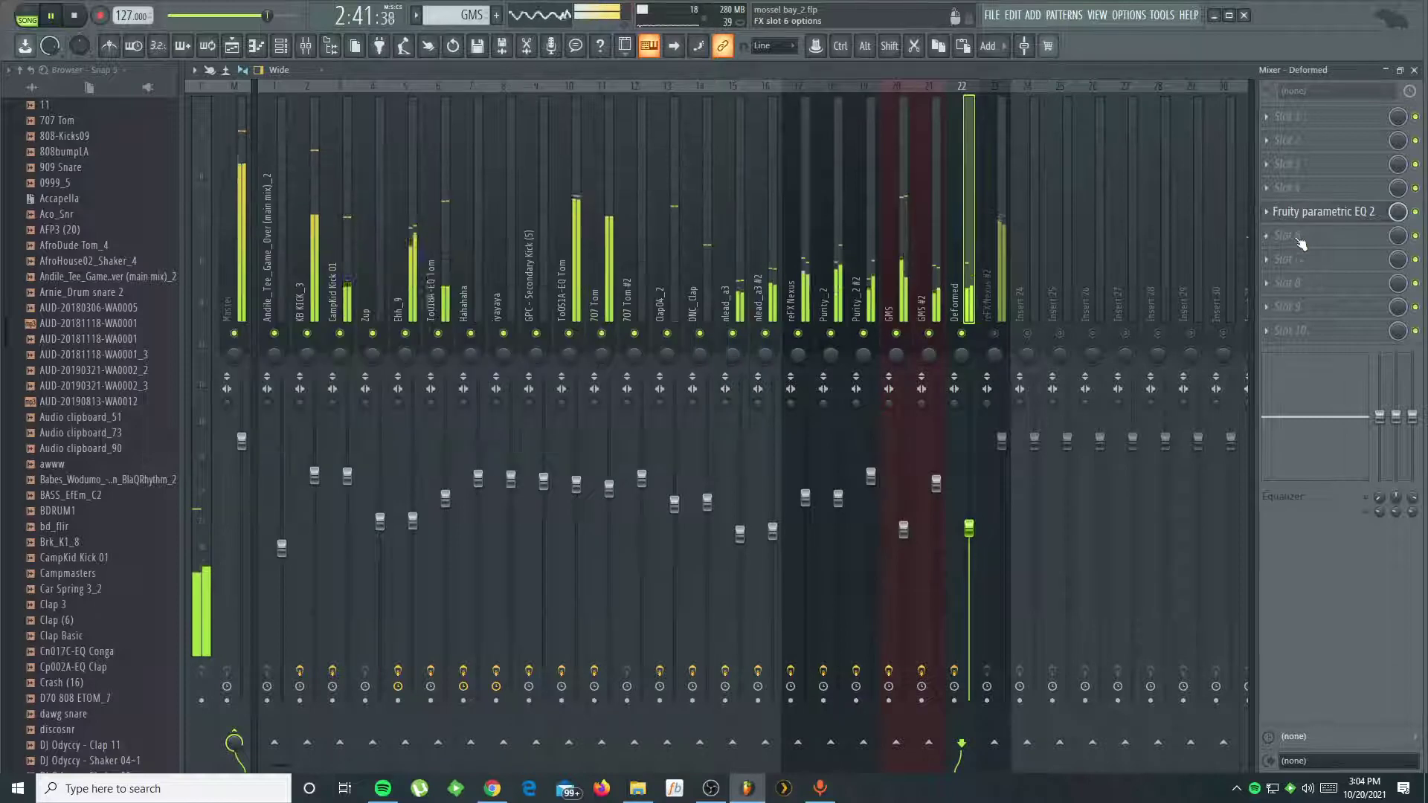
- Add a second Fruity Parametric EQ 2 in slot 6 of Deformed and load the 30Hz + 18kHz cut preset
click(1250, 236)
click(1071, 498)
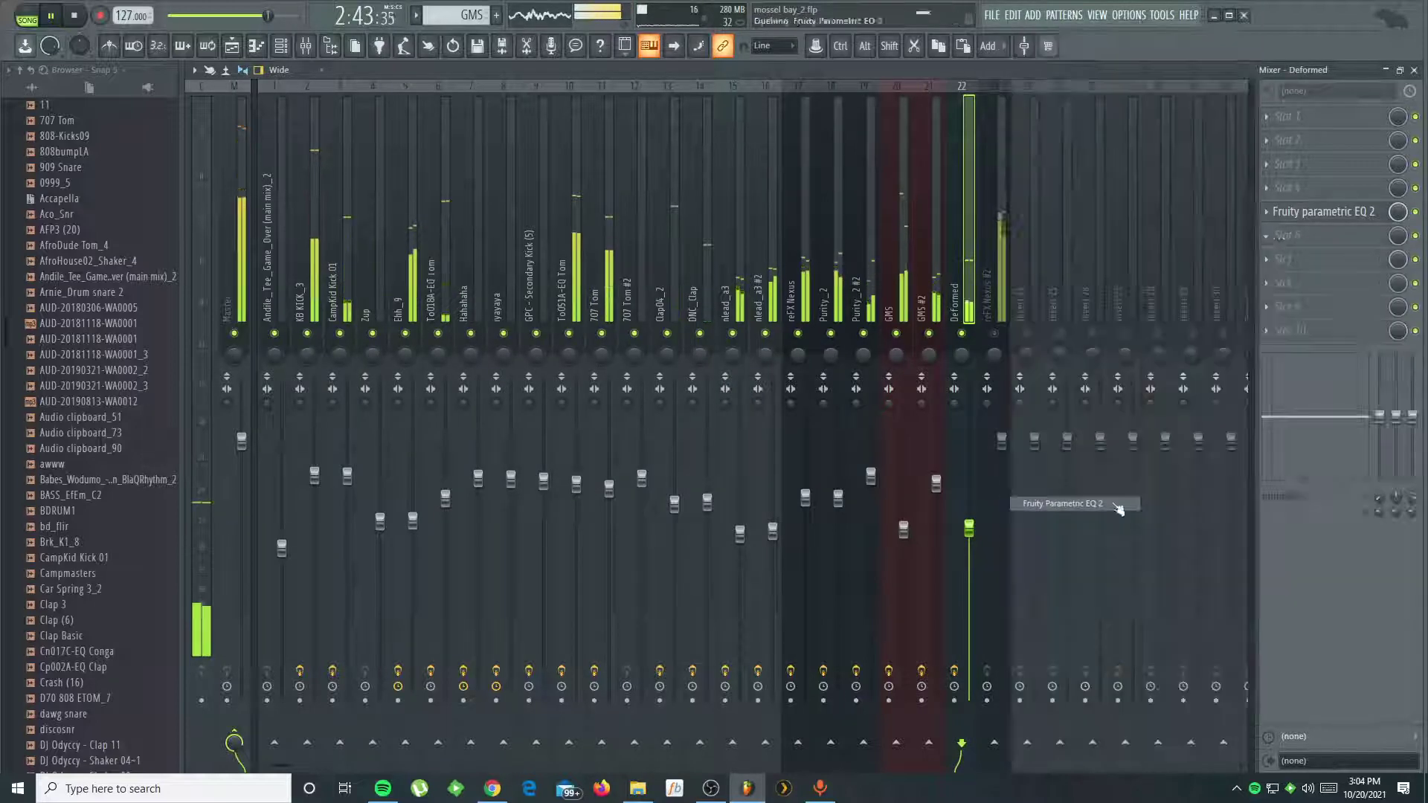
click(692, 196)
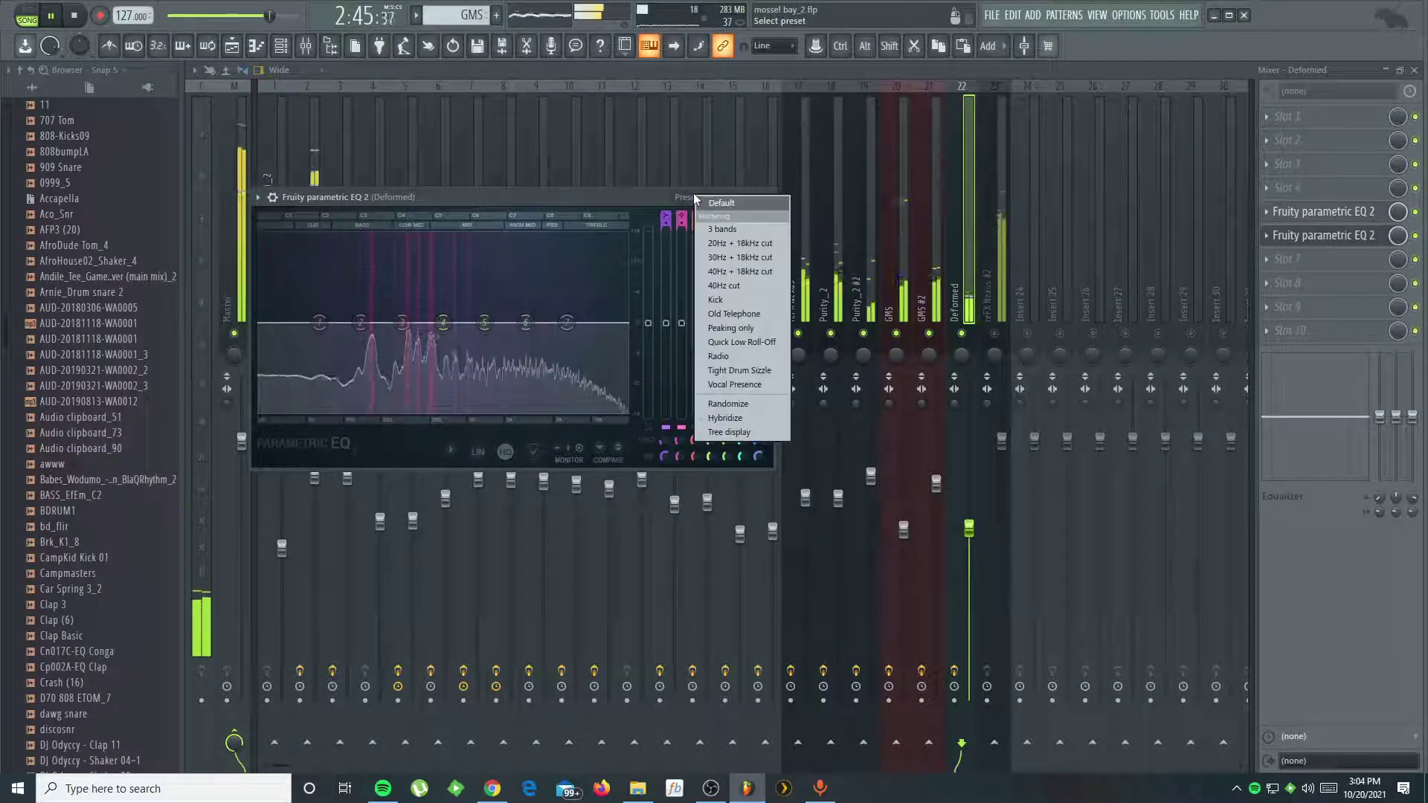
click(740, 257)
click(703, 476)
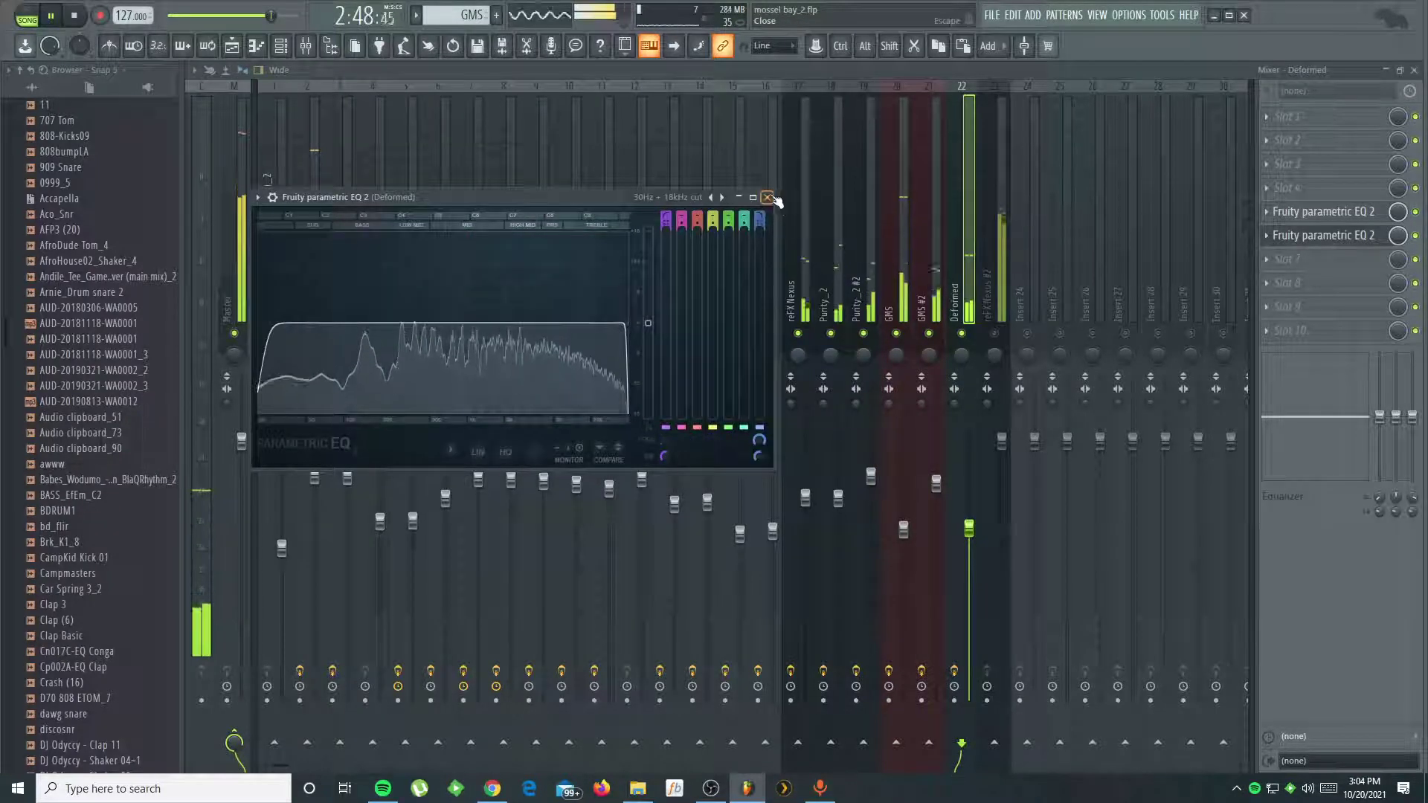
- Add Fruity Parametric EQ in slot 7 of Deformed with band 7 lowered to -6.0 dB
click(1283, 260)
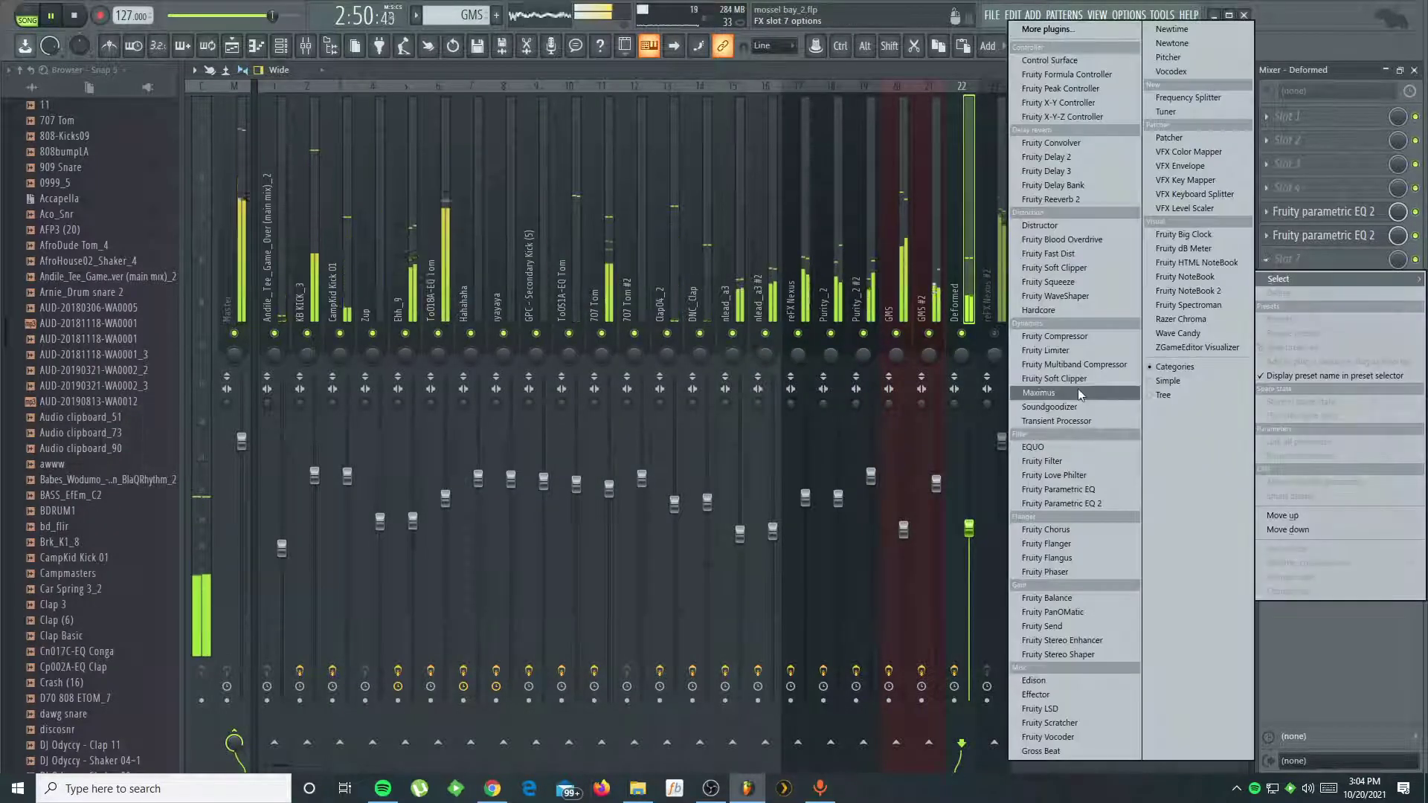
click(1082, 488)
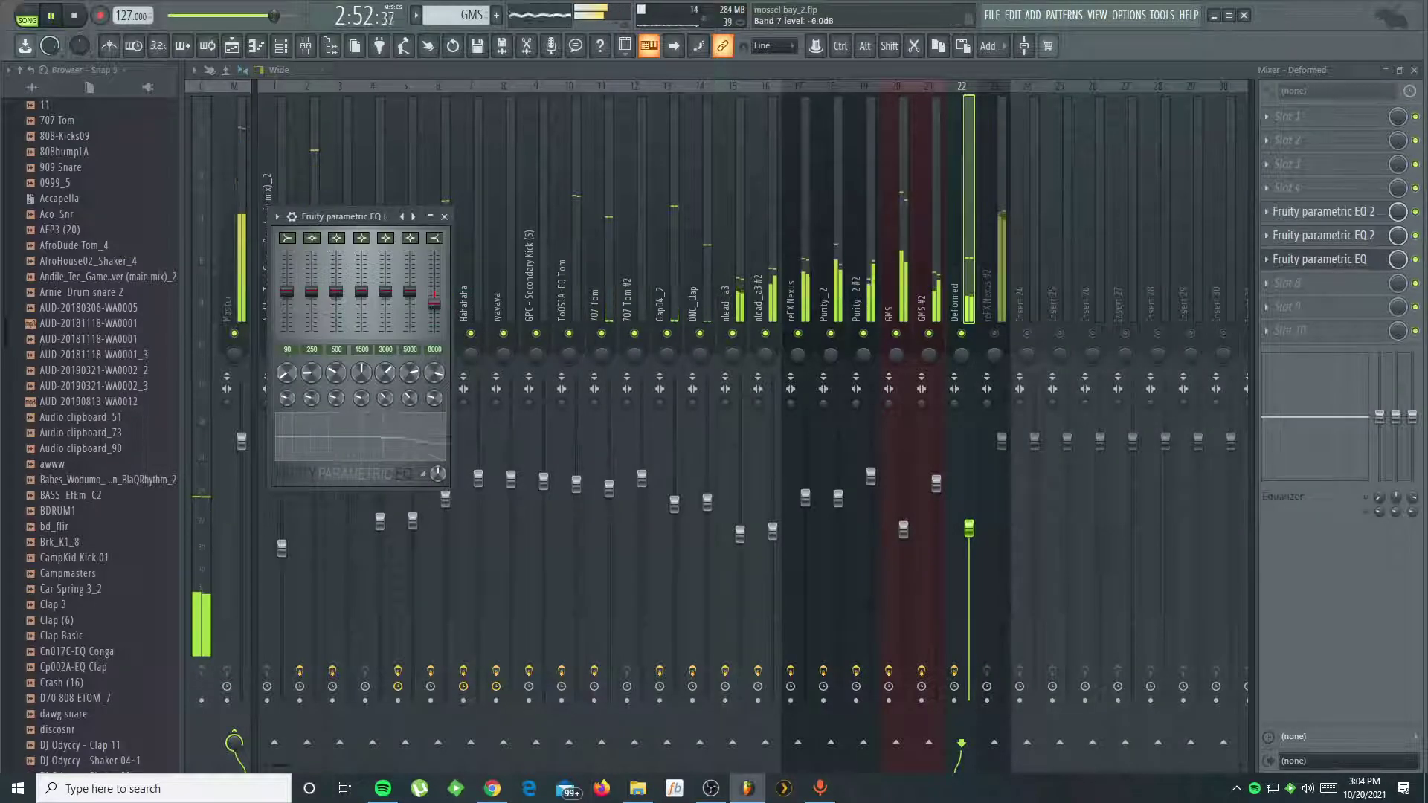
click(445, 216)
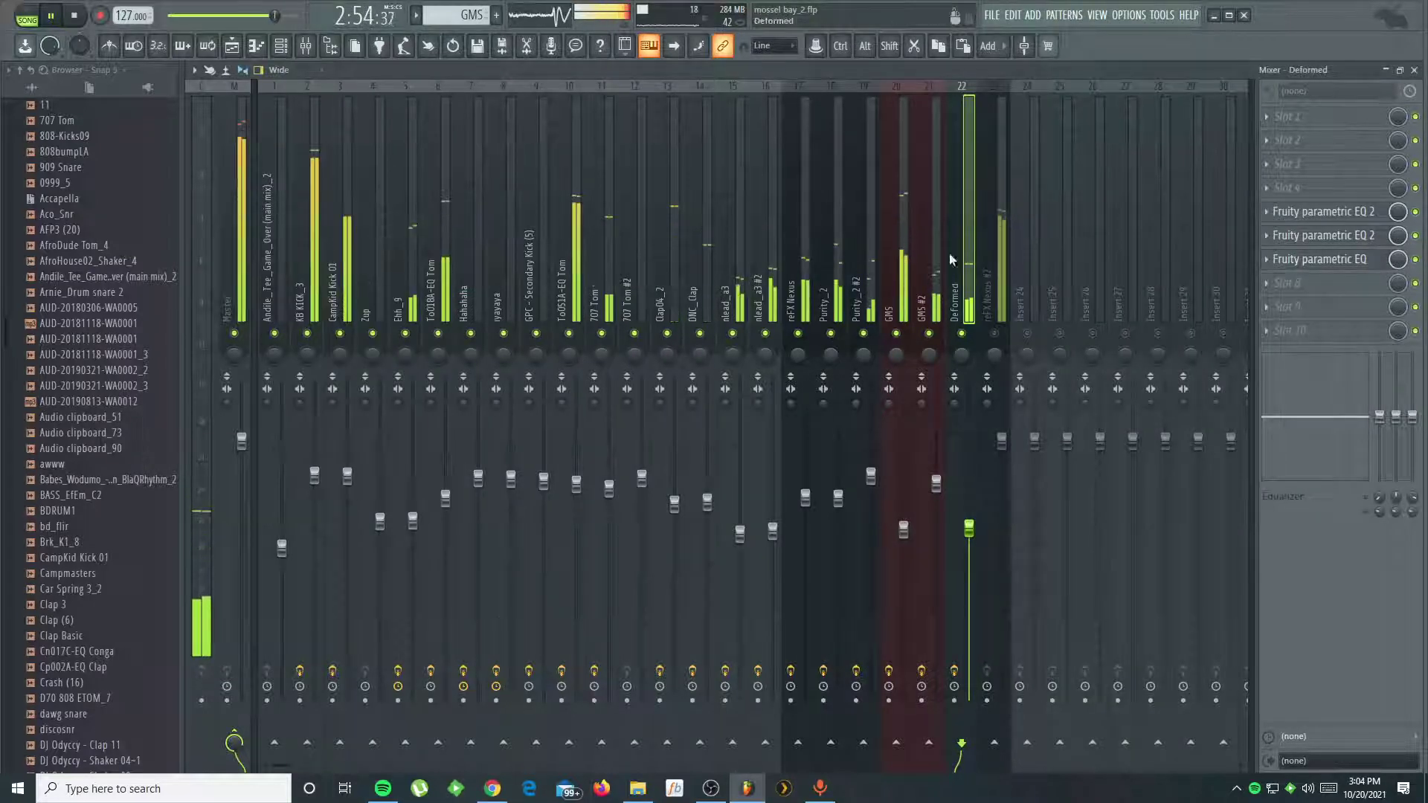
- Unmute reFX Nexus #2, lower its fader to roughly Deformed's level, and add Fruity Parametric EQ 2 in slot 6 with band 6 moderately boosted
drag(1004, 440, 1004, 526)
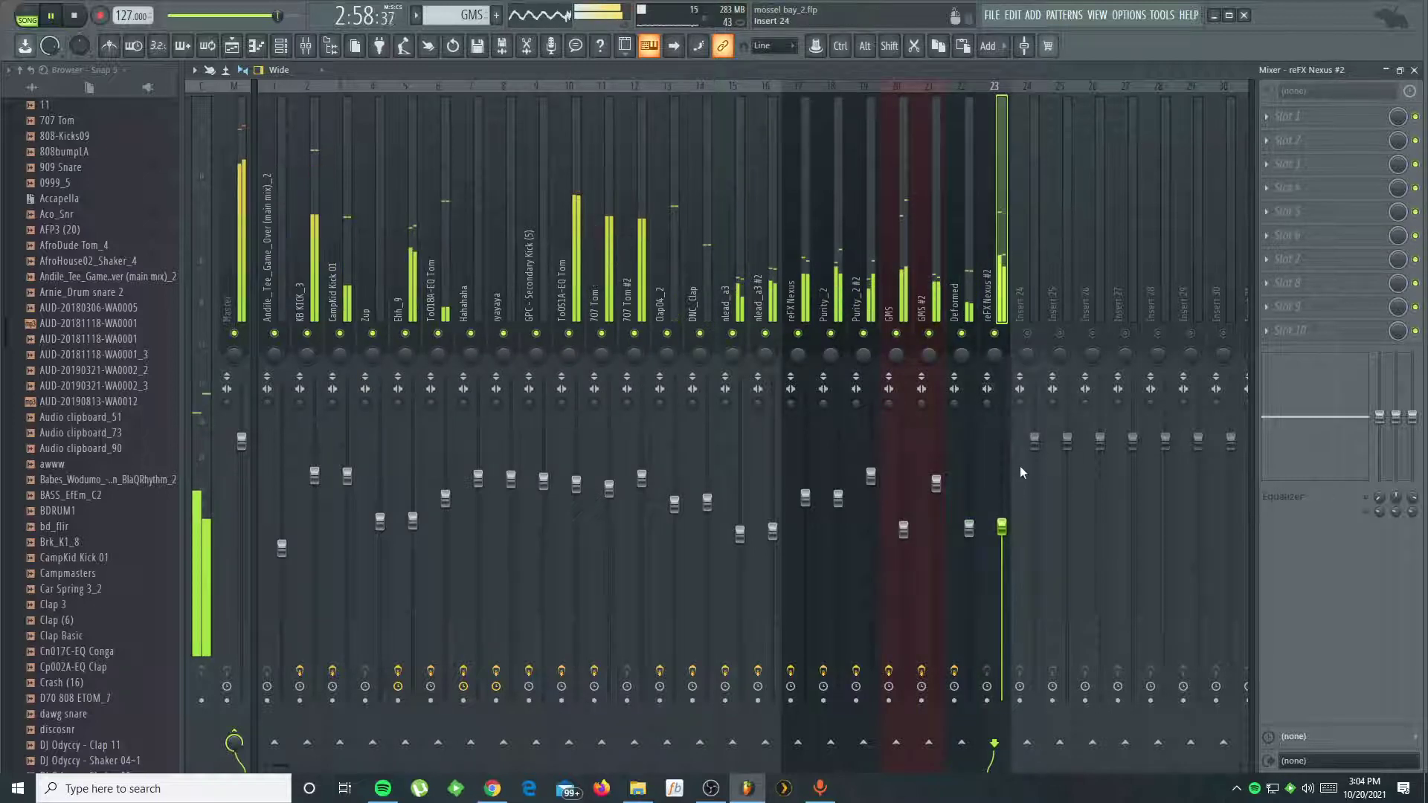
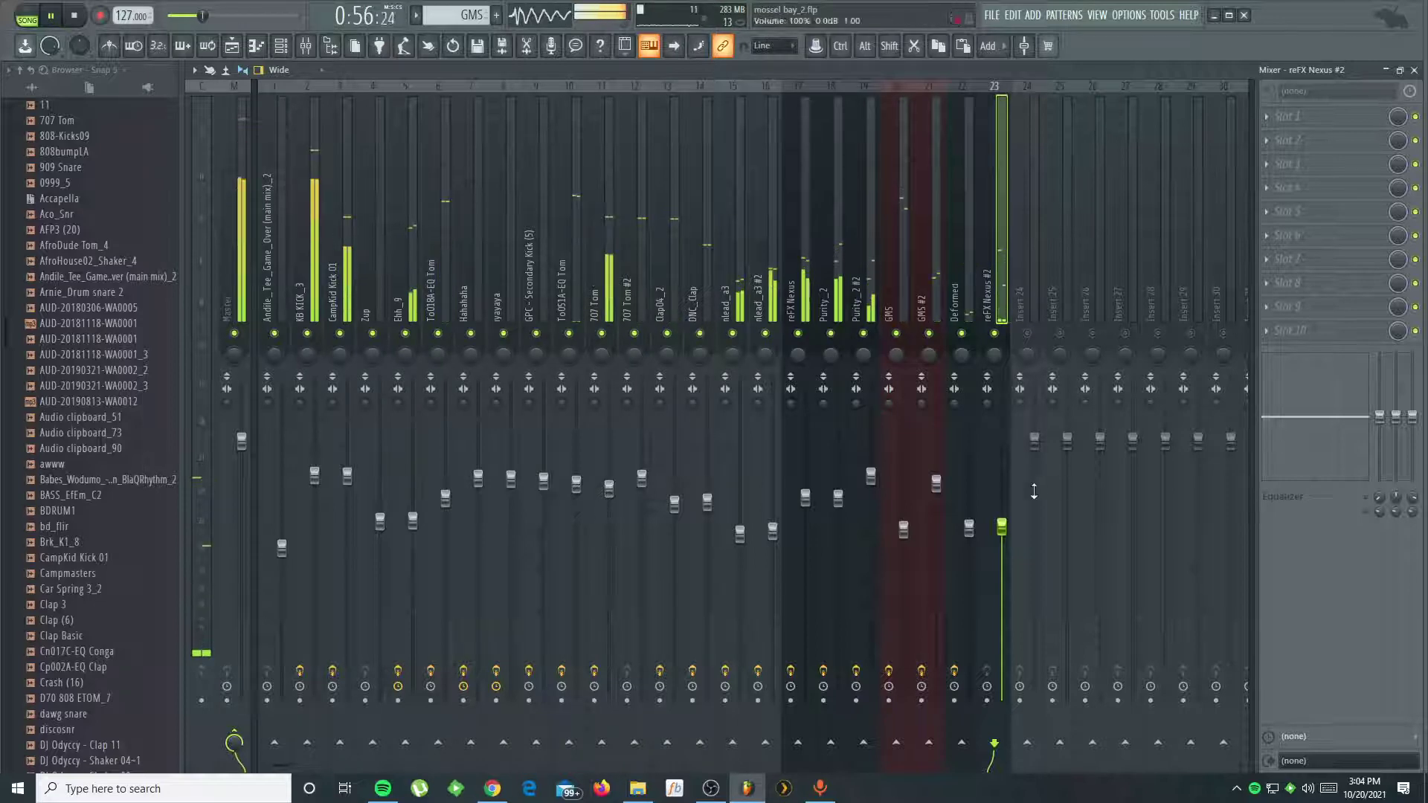
click(1288, 235)
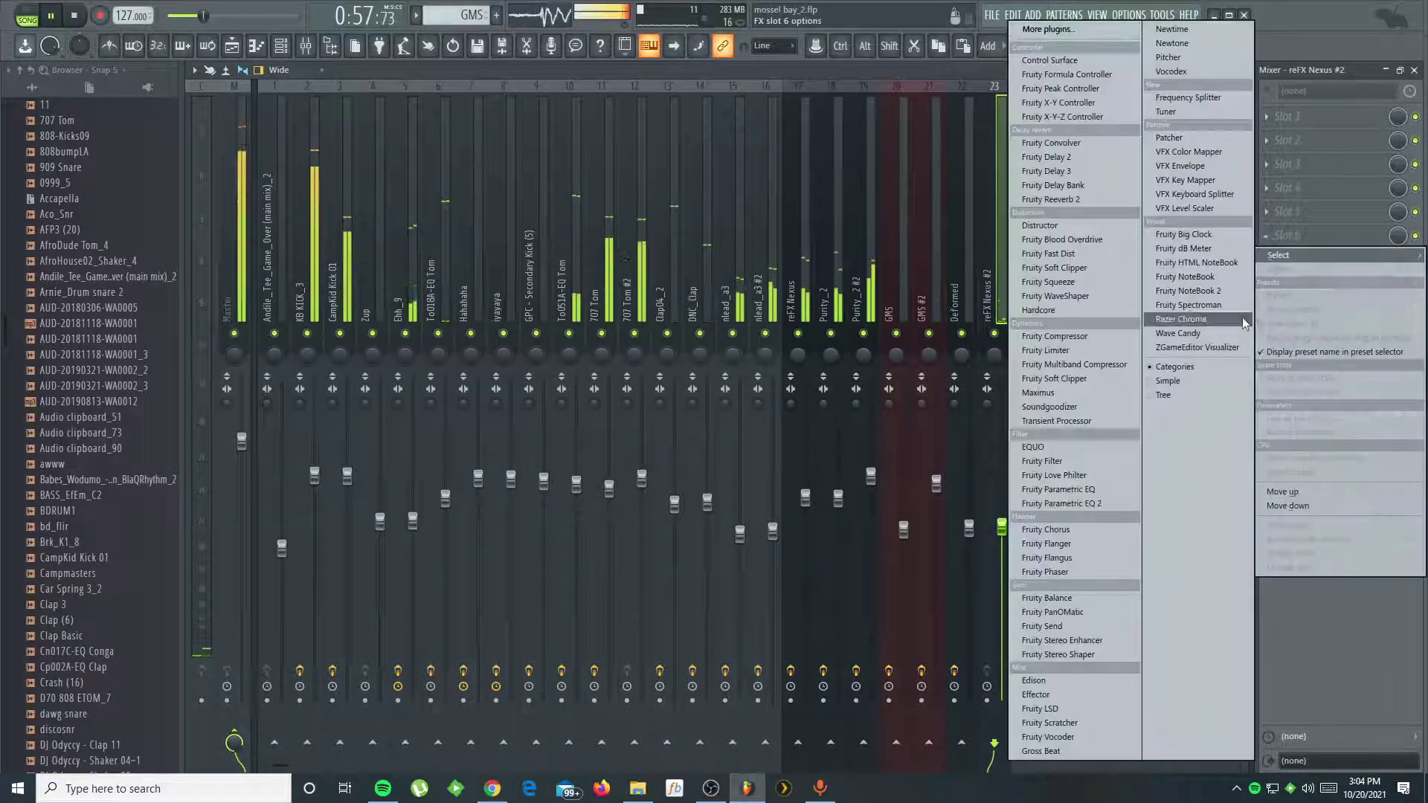
click(1075, 505)
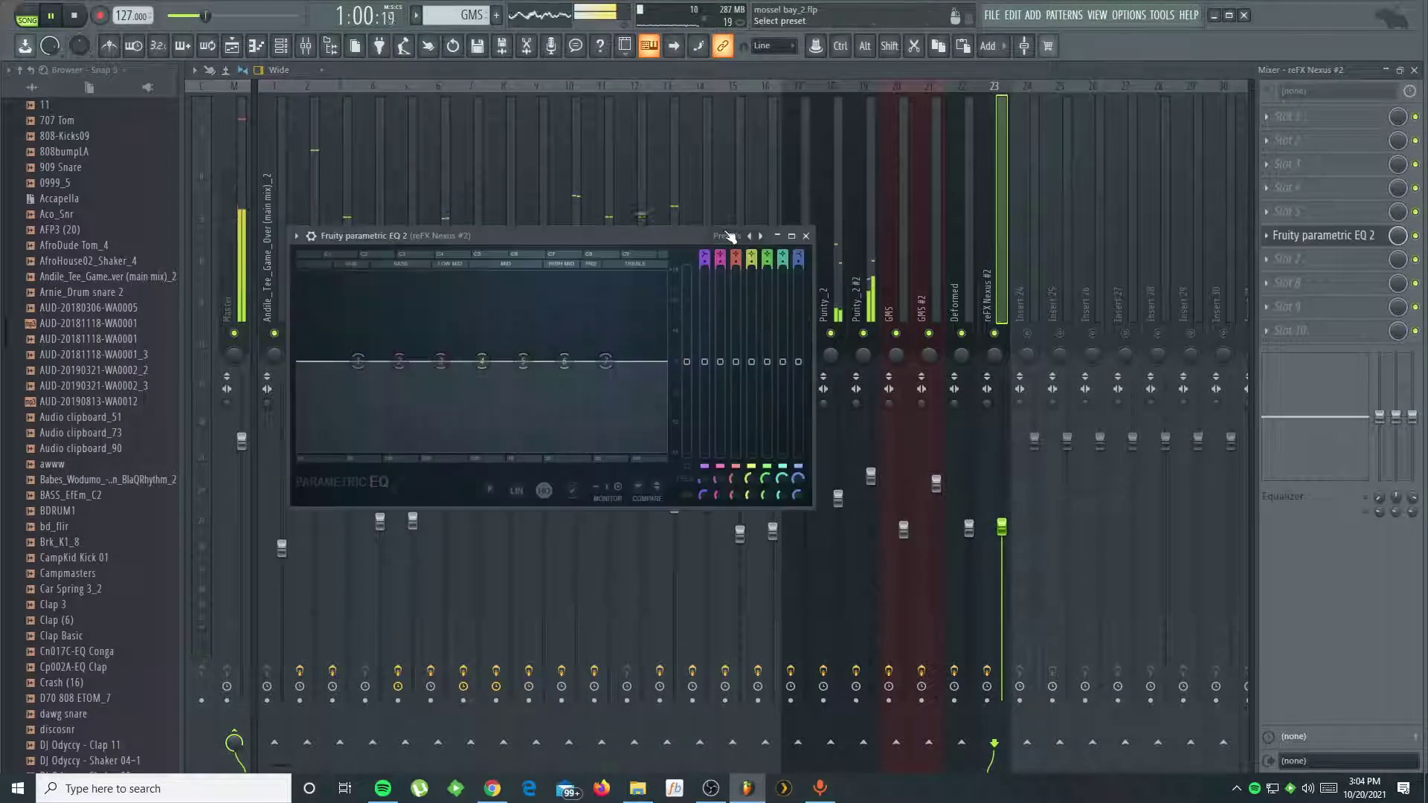
drag(568, 364, 570, 340)
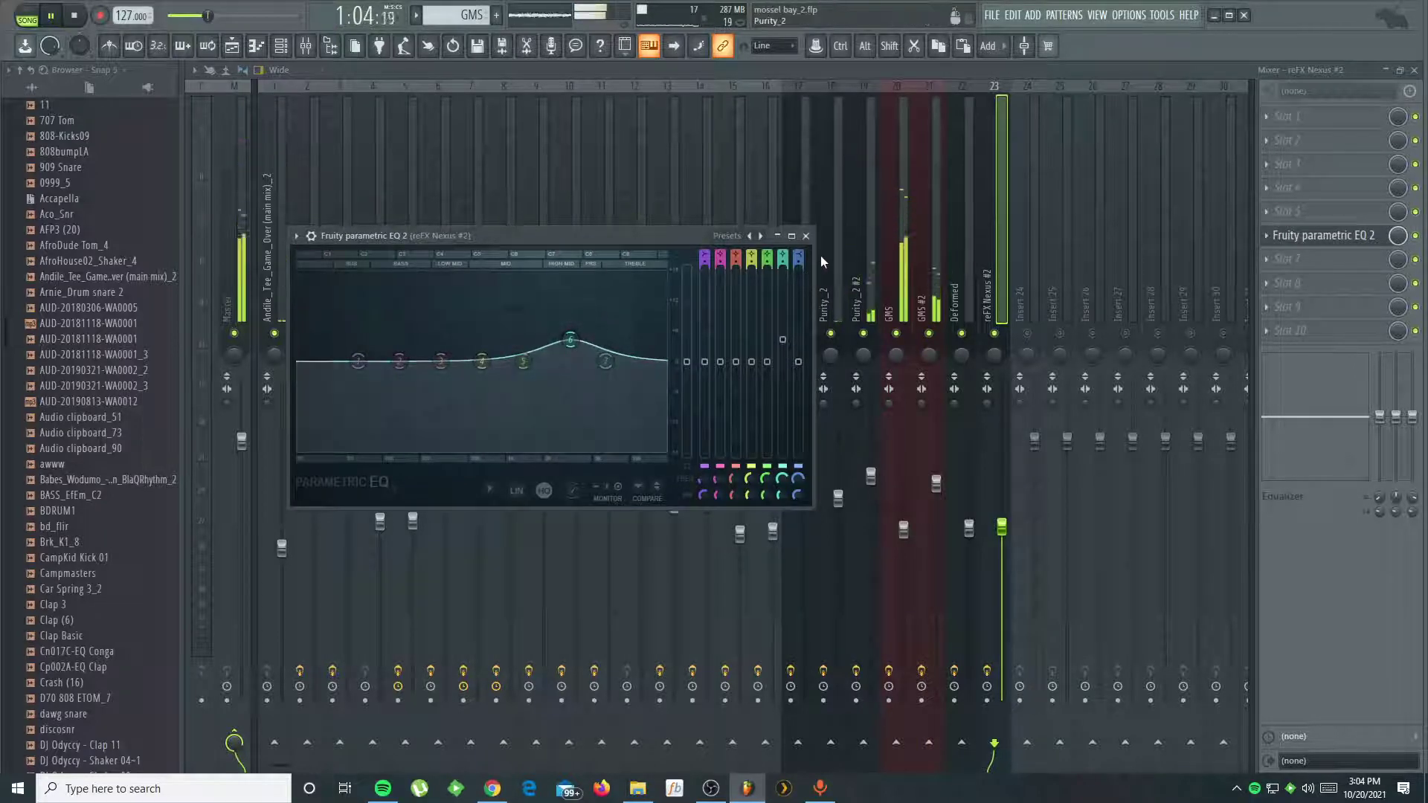
click(791, 236)
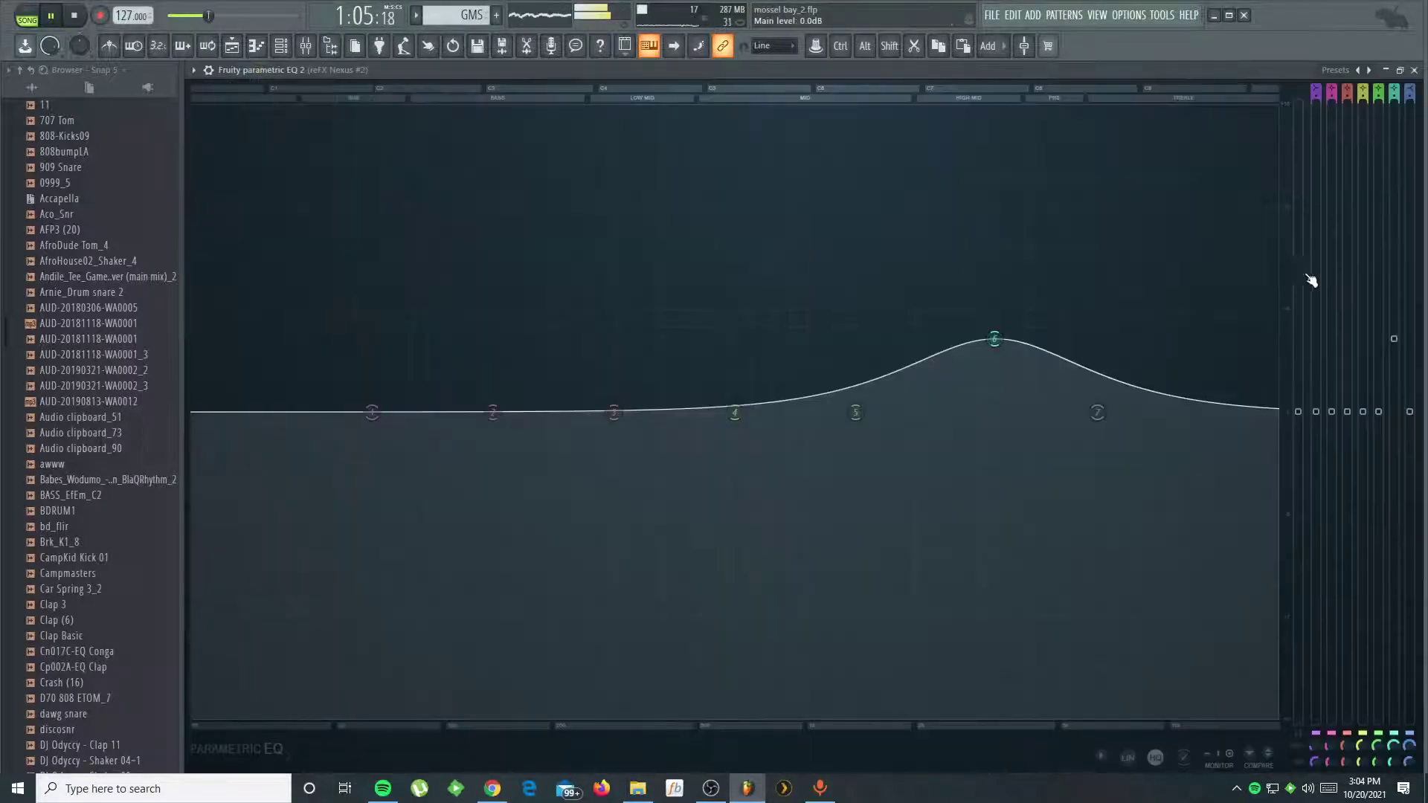
click(1414, 71)
- Add Fruity Parametric EQ in slot 7 of reFX Nexus #2 with all bands left flat
click(1264, 258)
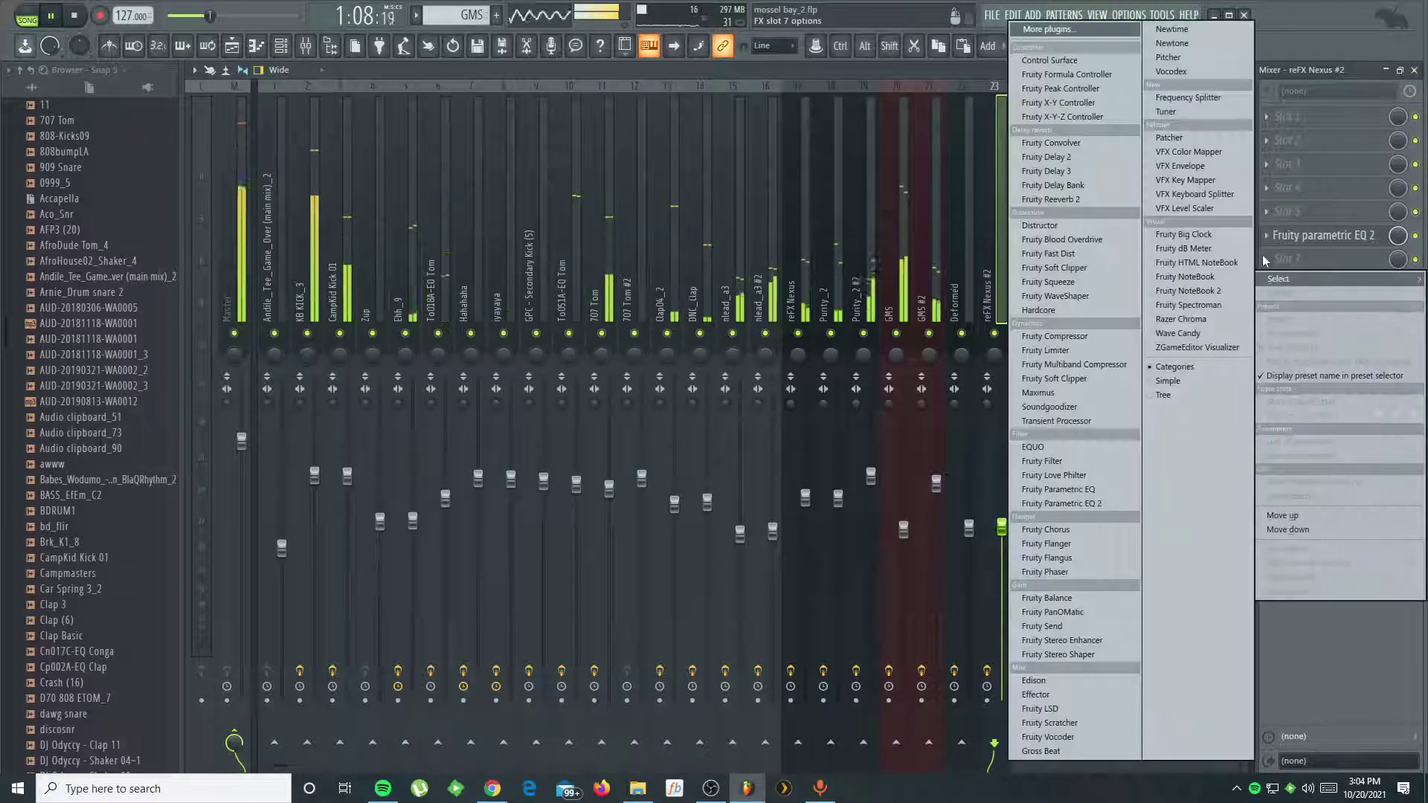
click(1113, 489)
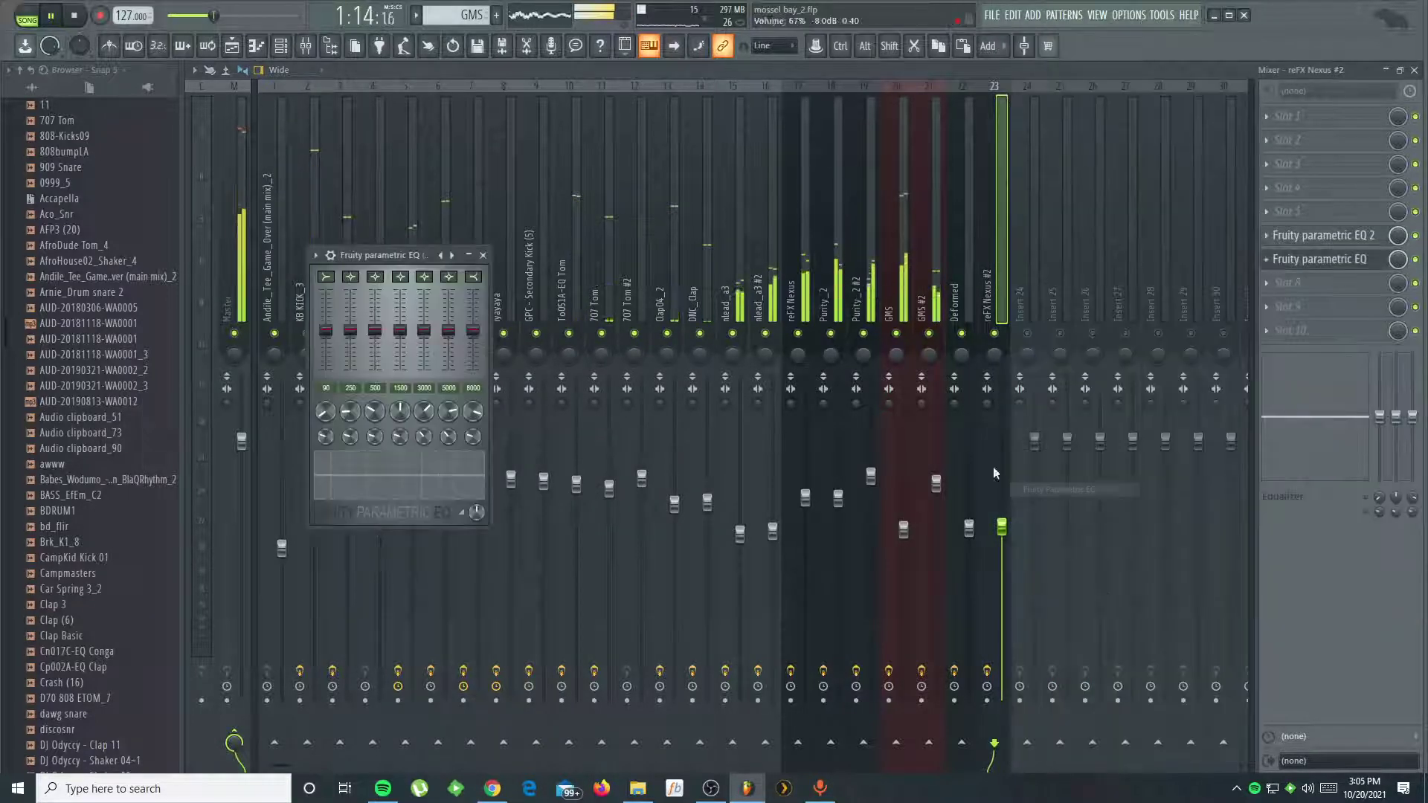
click(482, 255)
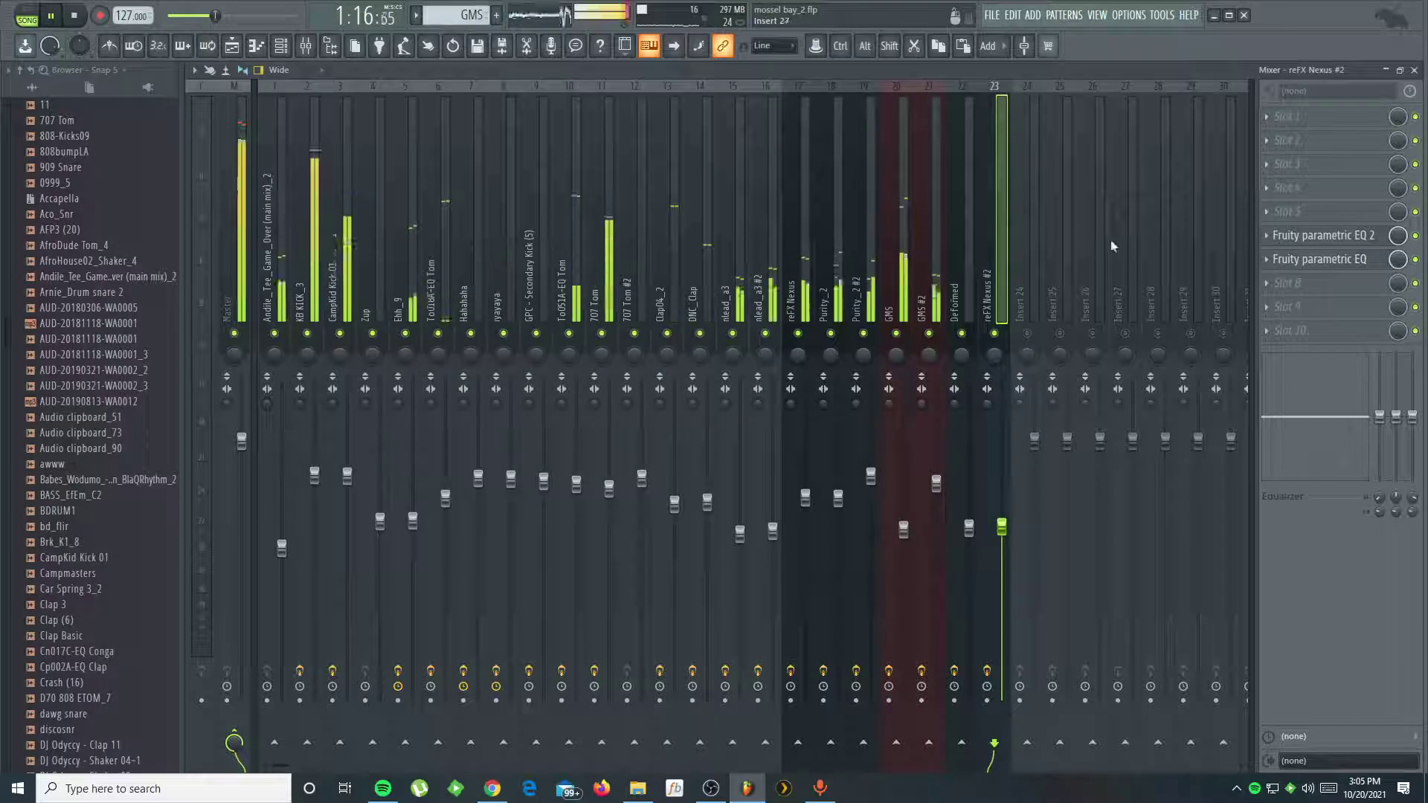
- Add a second Fruity Parametric EQ 2 in slot 8 of reFX Nexus #2 and load the 30Hz + 18kHz cut preset
click(1276, 284)
click(1071, 503)
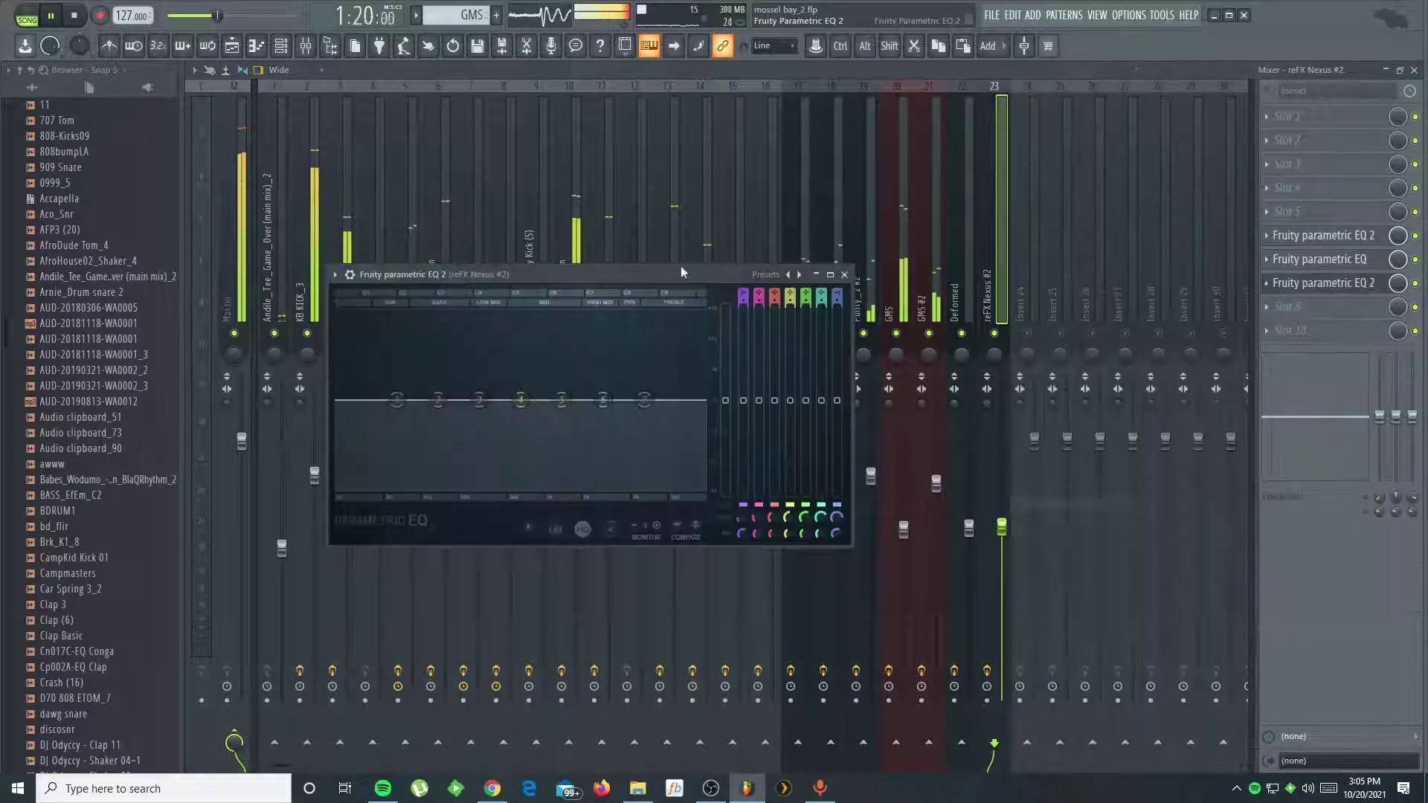
click(767, 276)
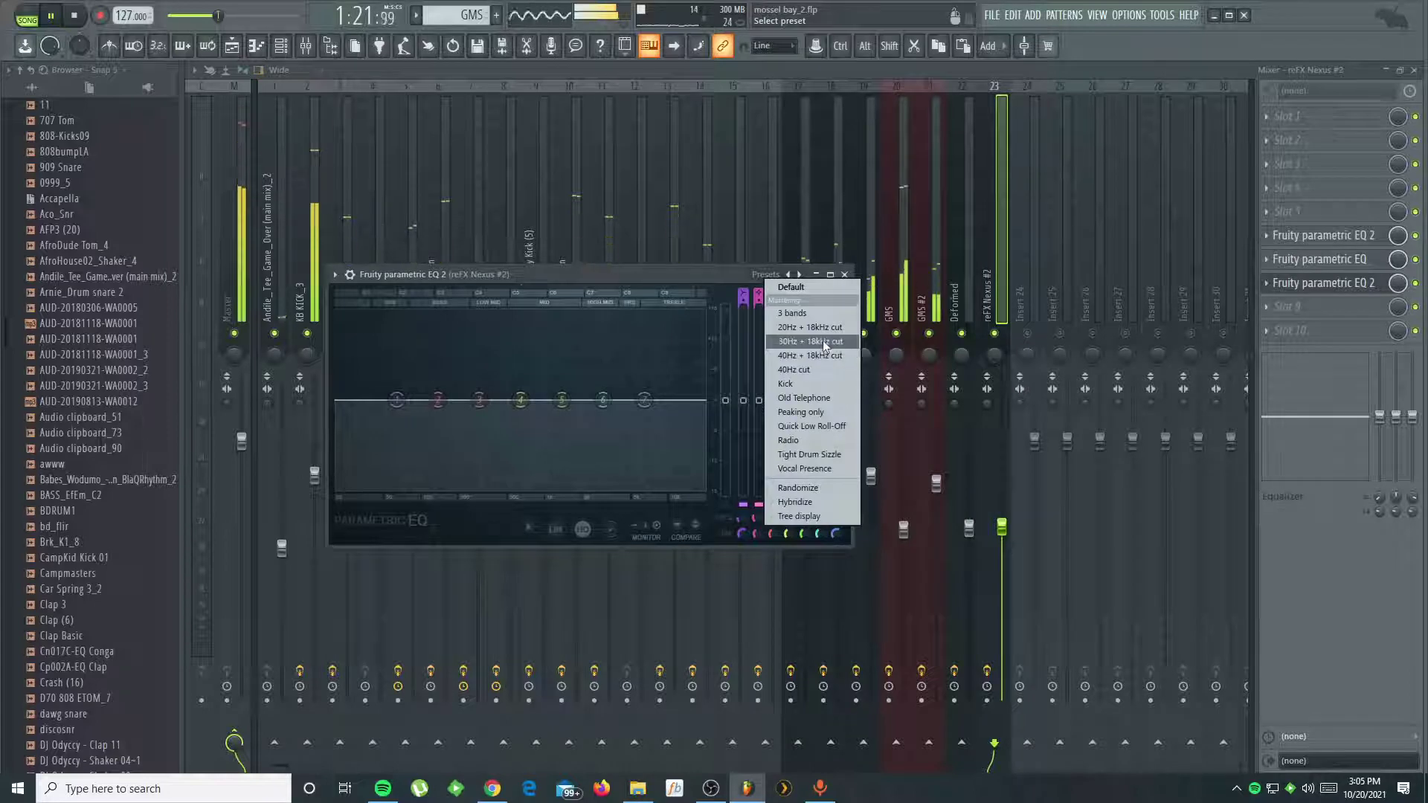
click(824, 342)
click(710, 482)
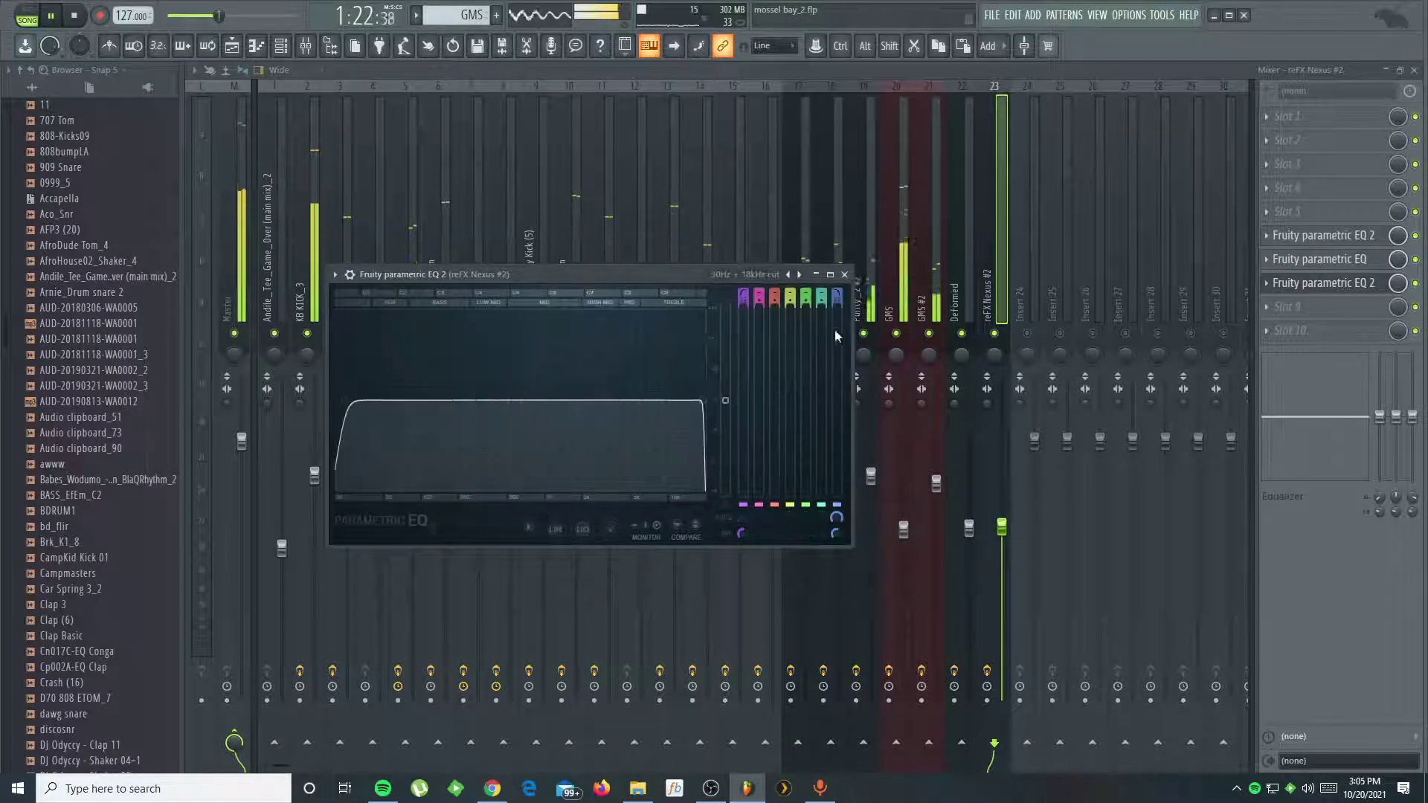
click(845, 275)
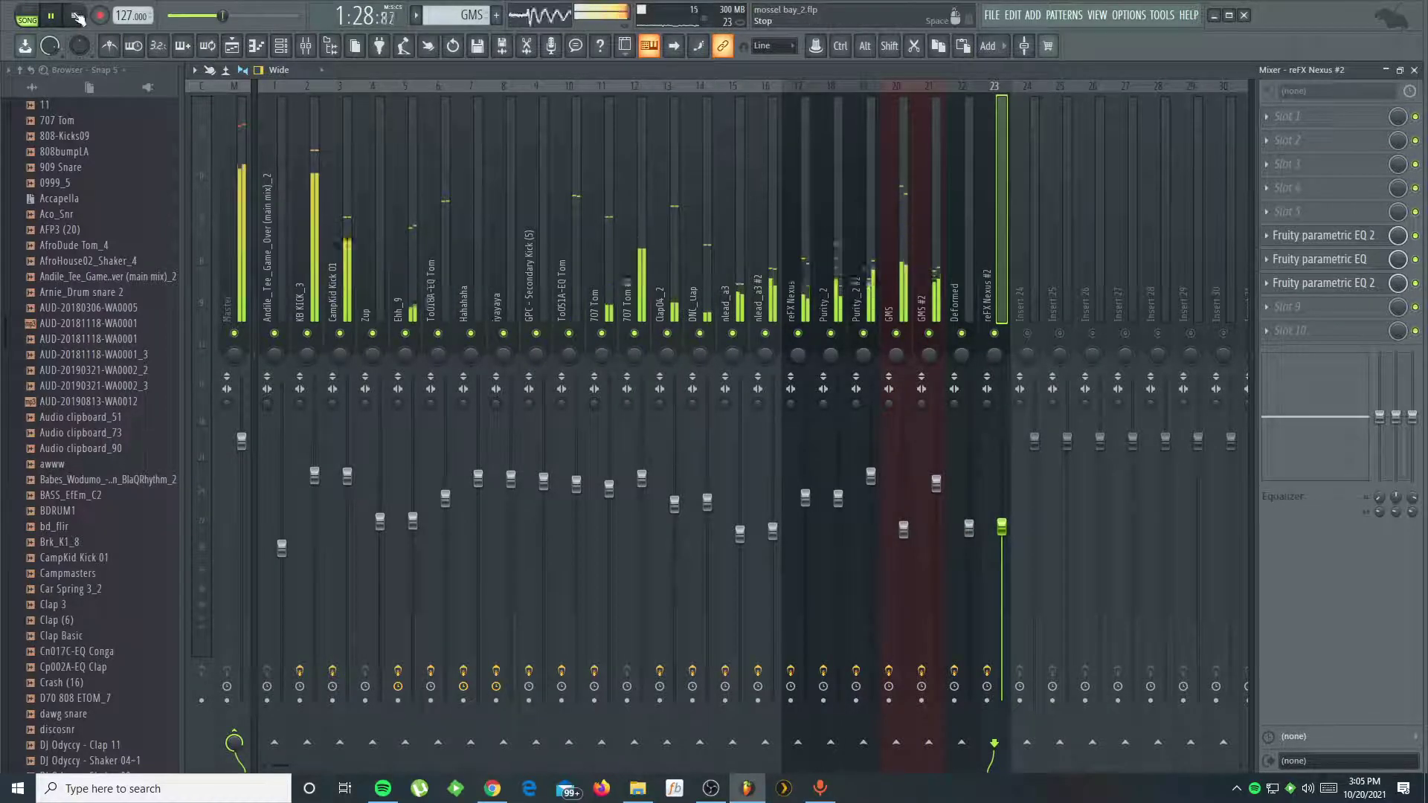
- Return to the playlist and check the channel volume of the 03 Amehlo ka Babes 126 and 01 Amagama (Accapella) clips on Track 1
key(space)
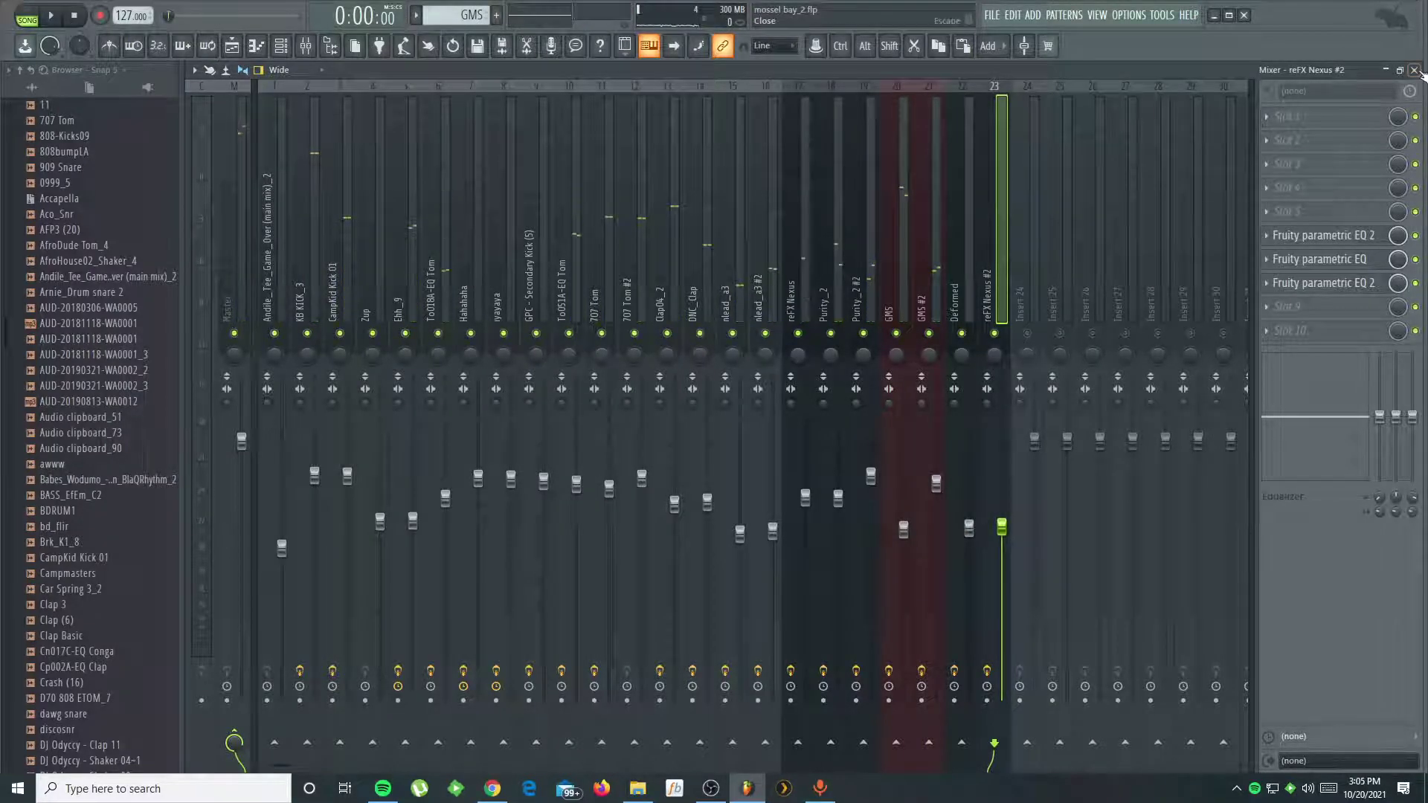
click(1413, 69)
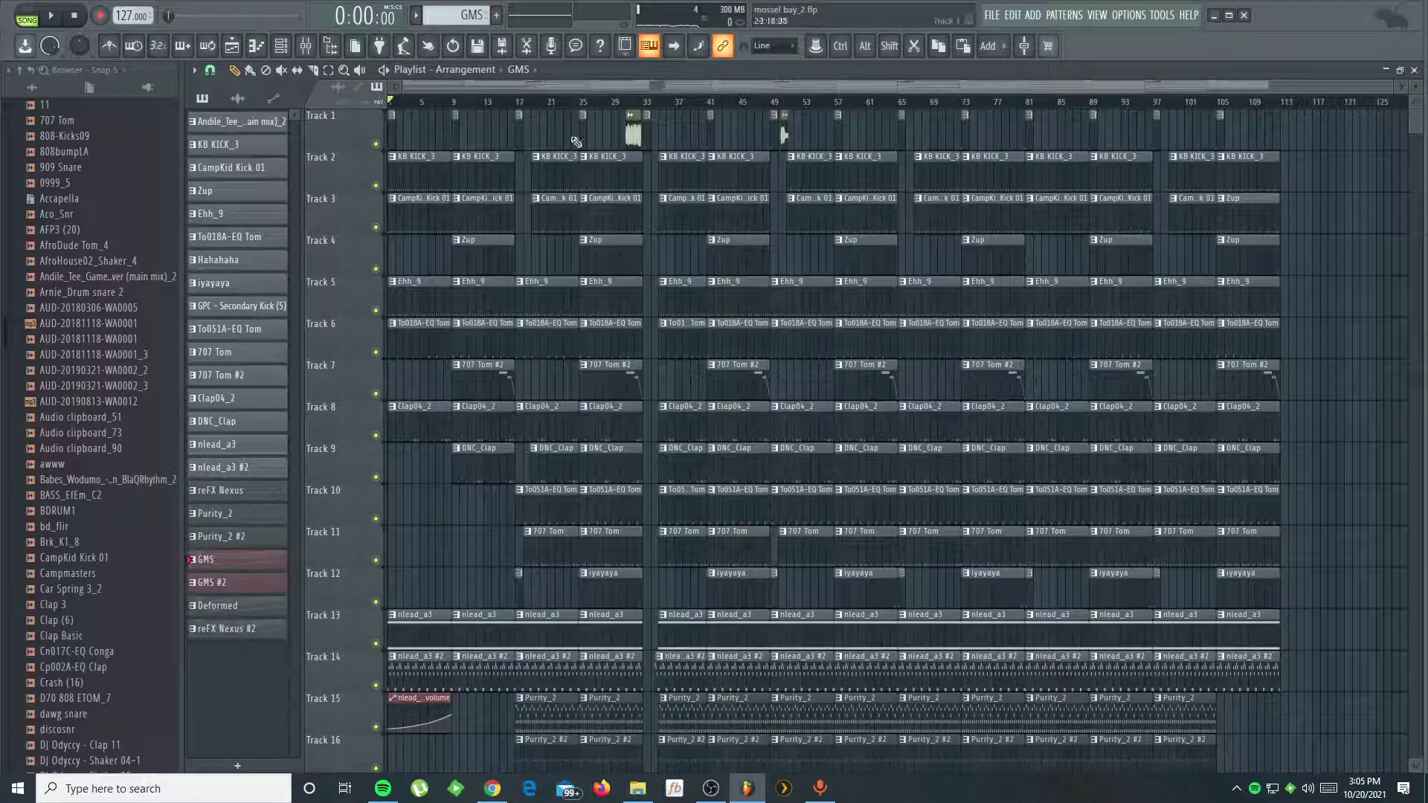
scroll(661, 112, up, 4)
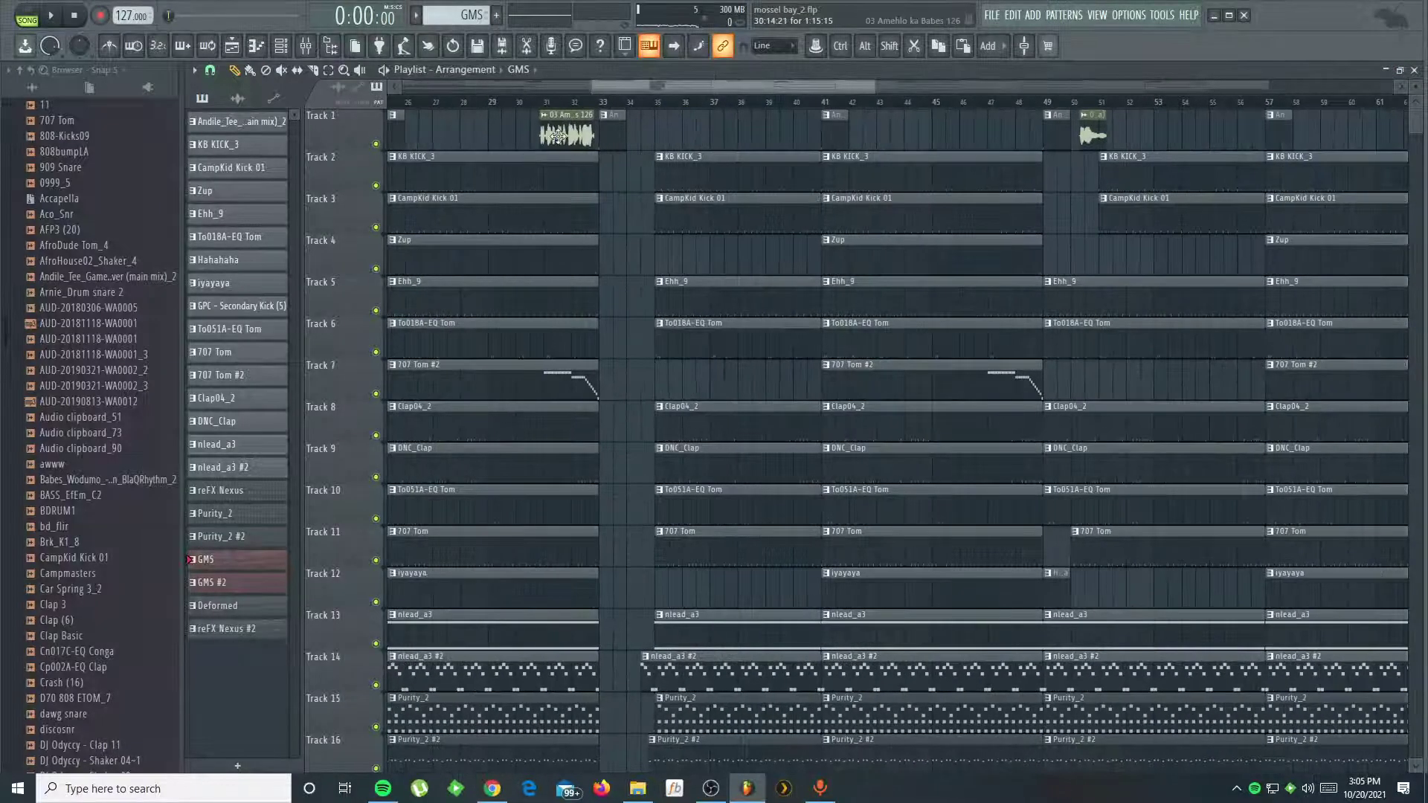
double_click(557, 136)
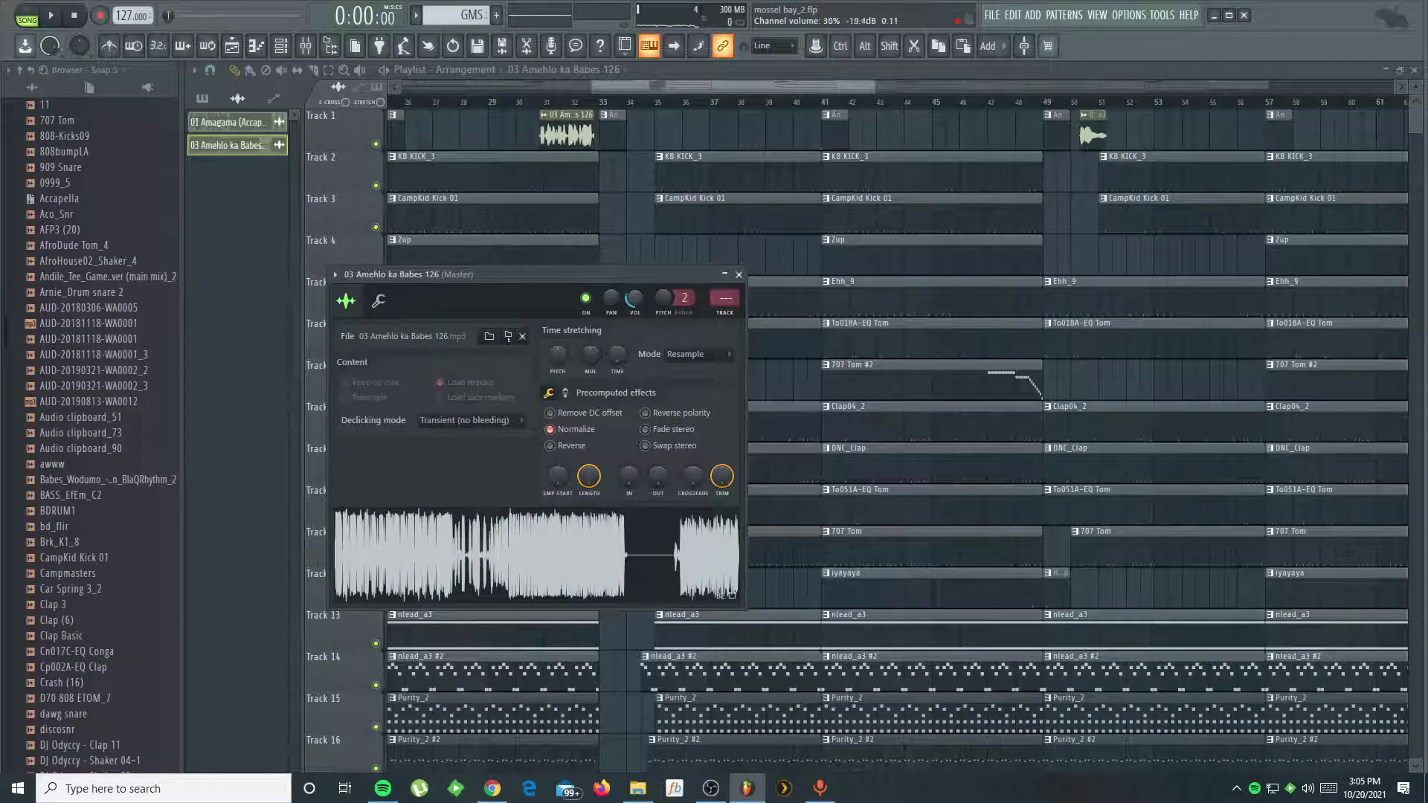
click(738, 275)
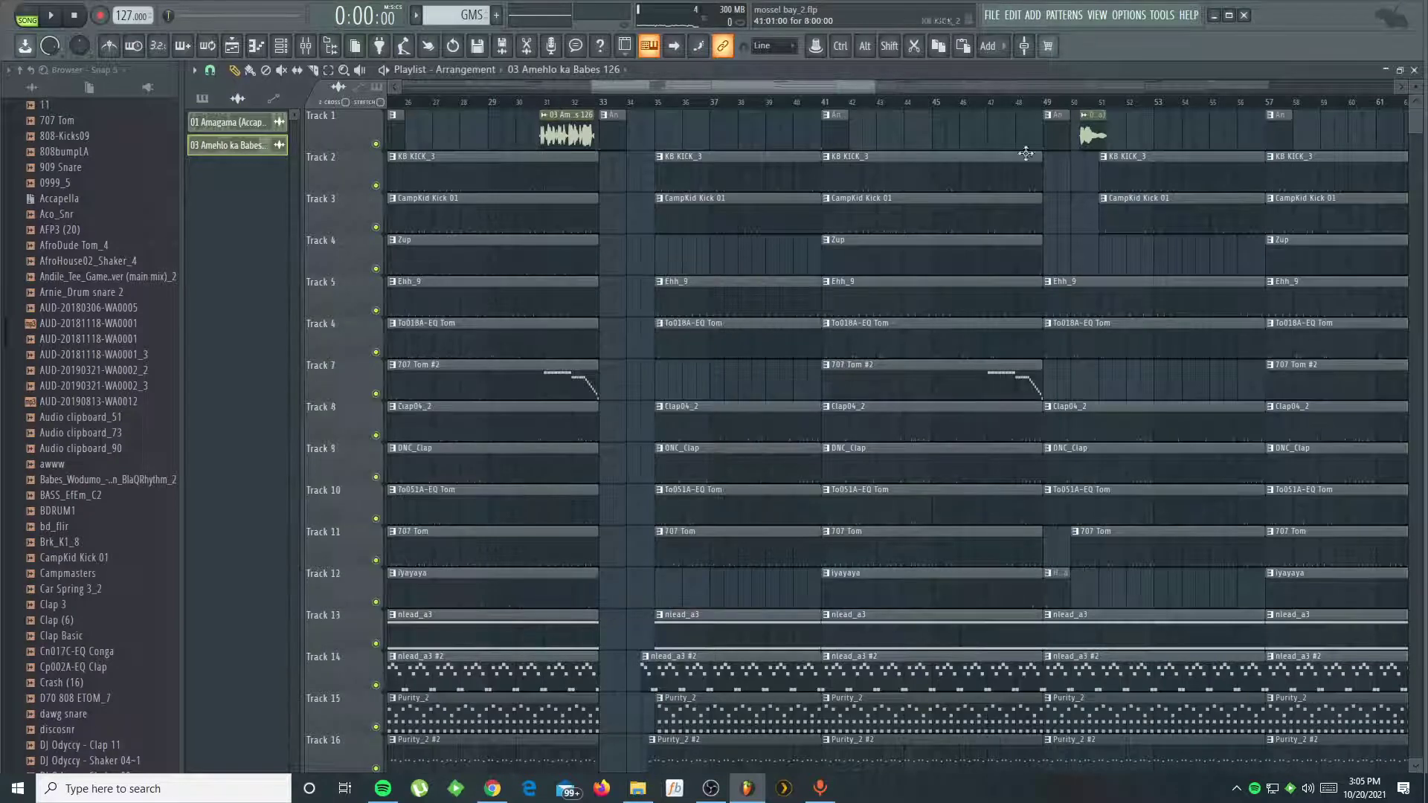
double_click(1100, 132)
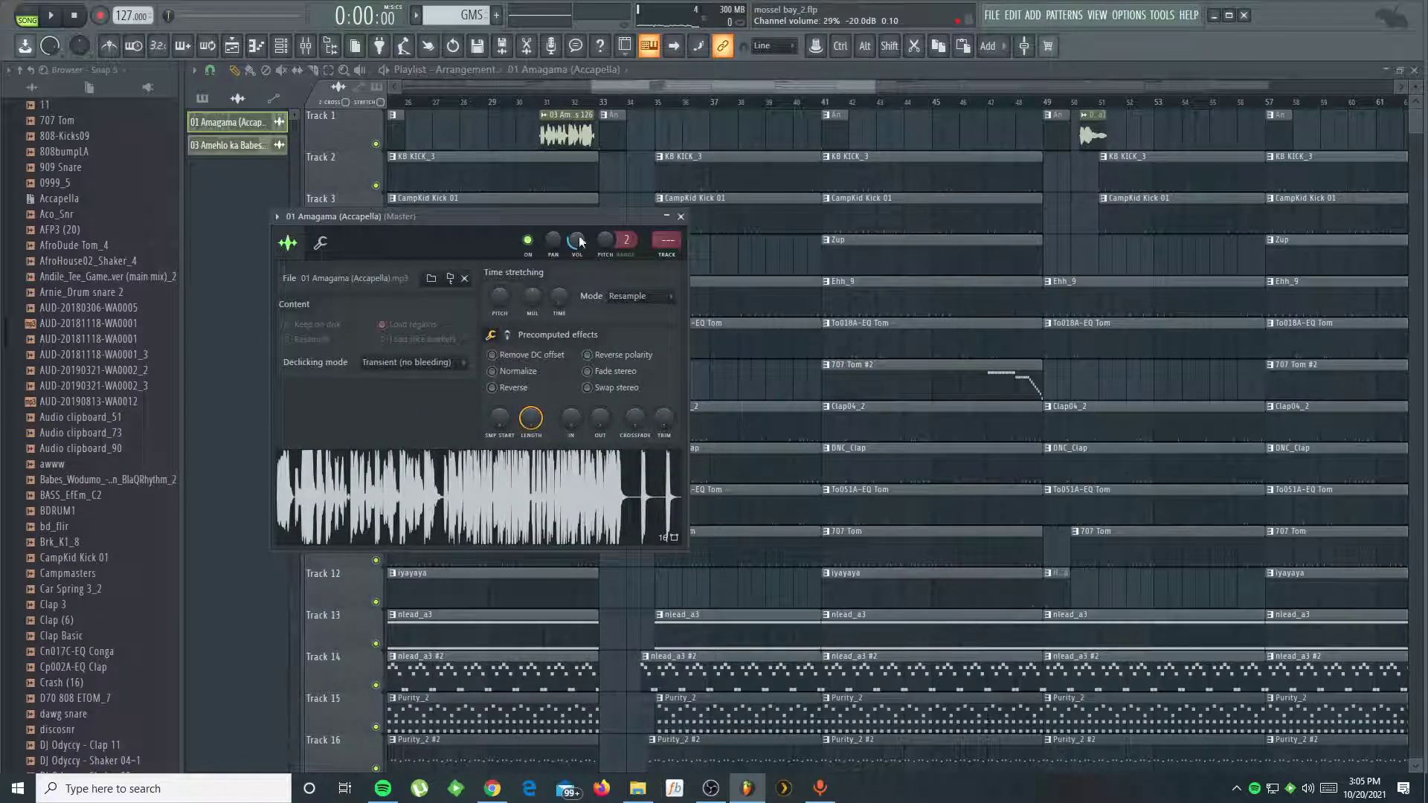
key(space)
click(682, 217)
- List the patterns beside the playlist and open the channel rack with its step sequencer grid shown
scroll(706, 105, down, 6)
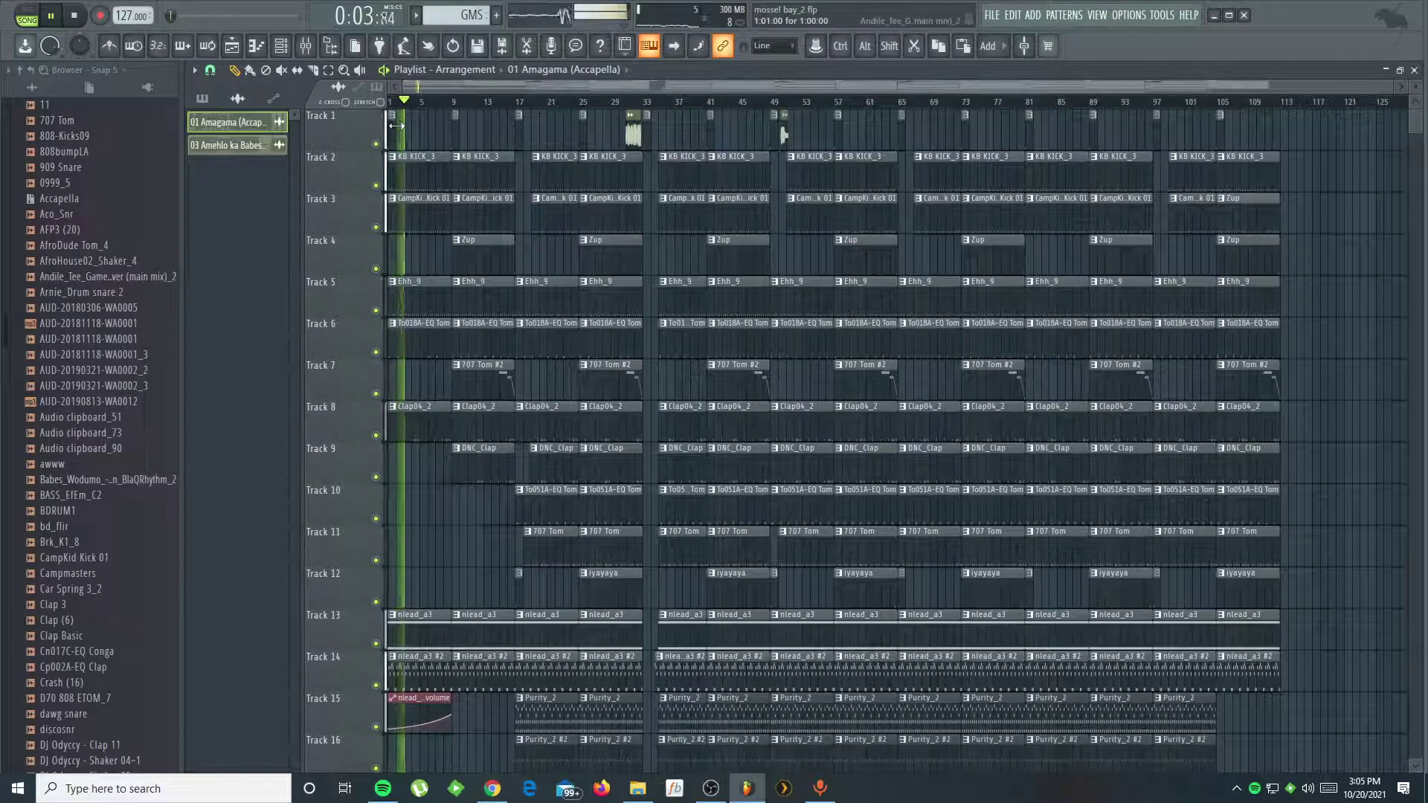
click(202, 98)
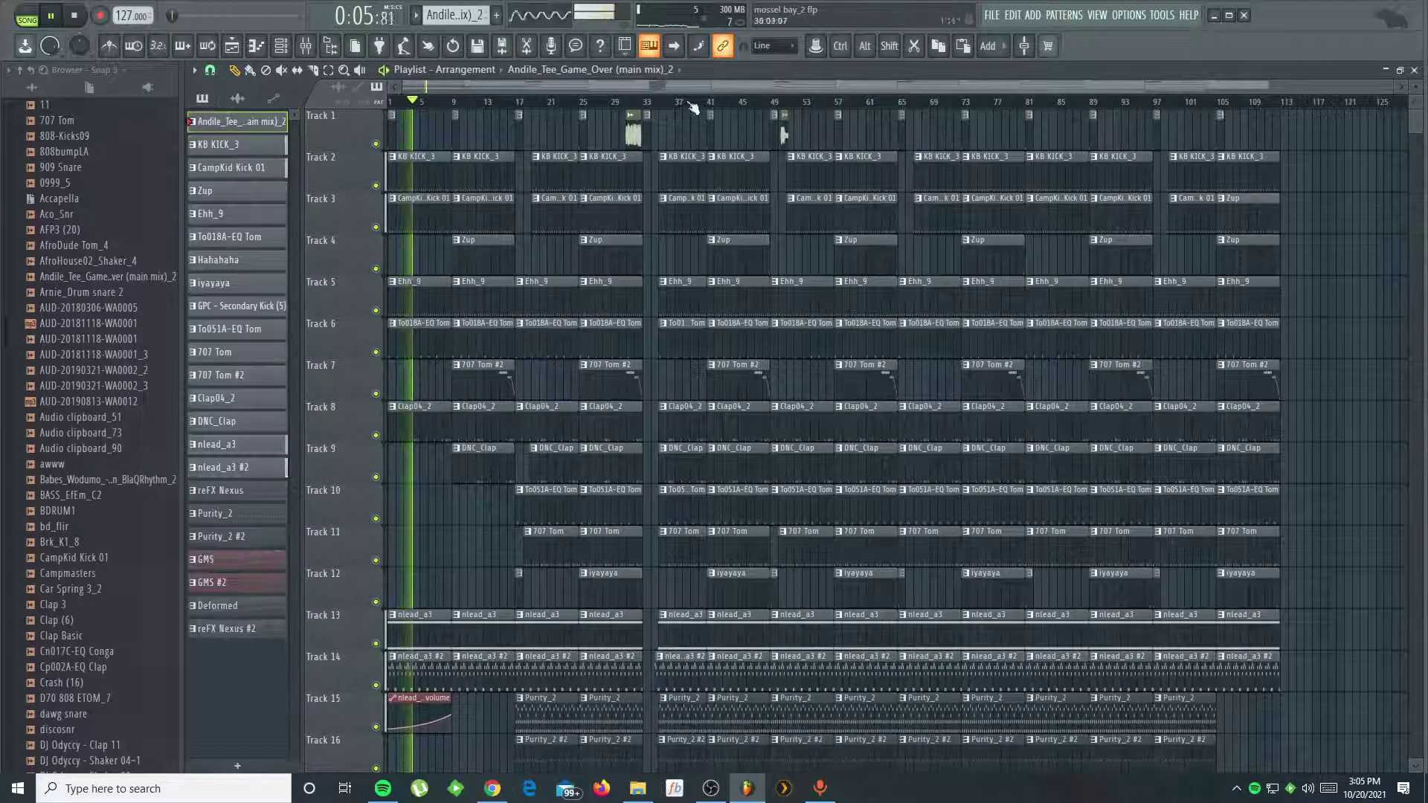
click(315, 49)
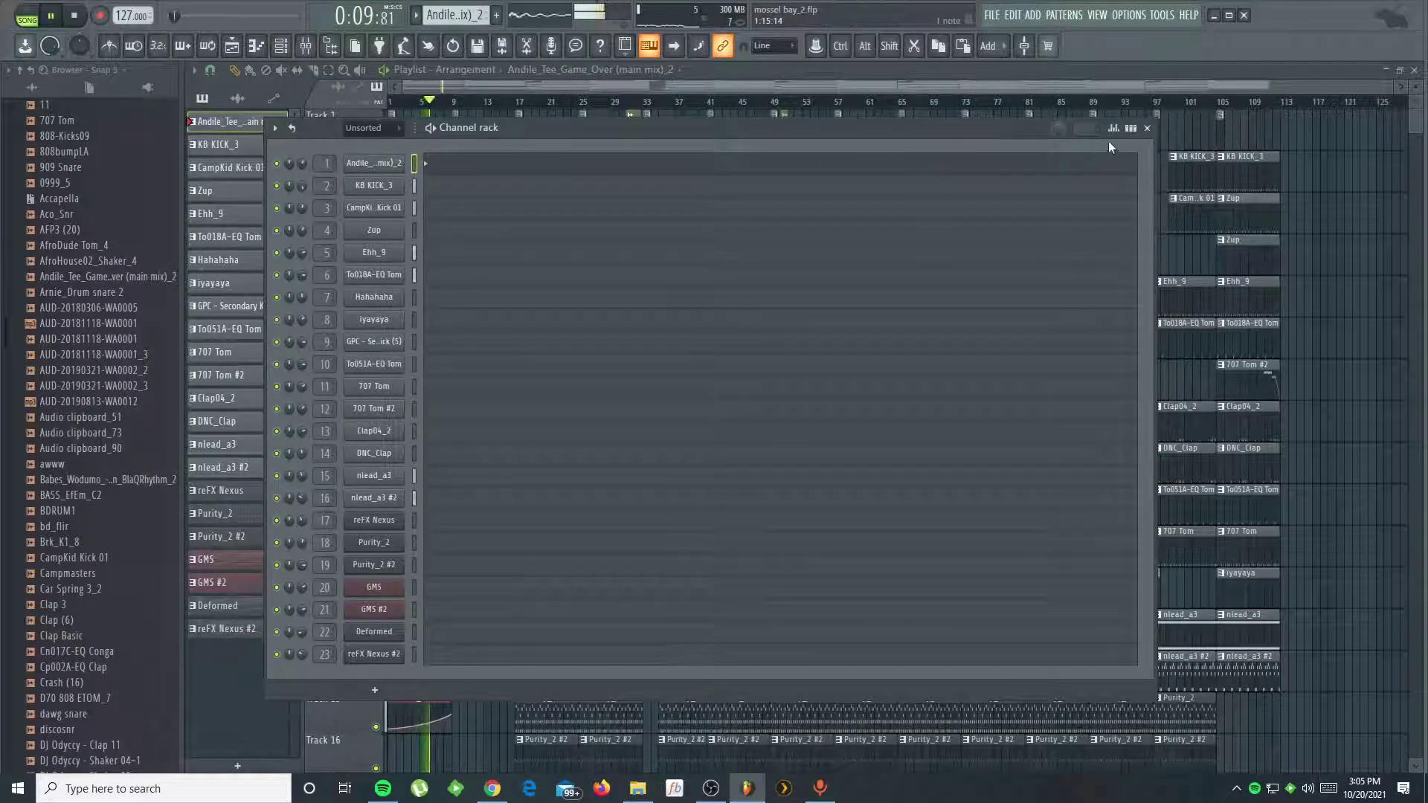
click(1131, 127)
- Go through the KB KICK_3, CampKid Kick 01, Zup and Ehh_9 patterns, examining each one's steps over its full length
key(KP_Add)
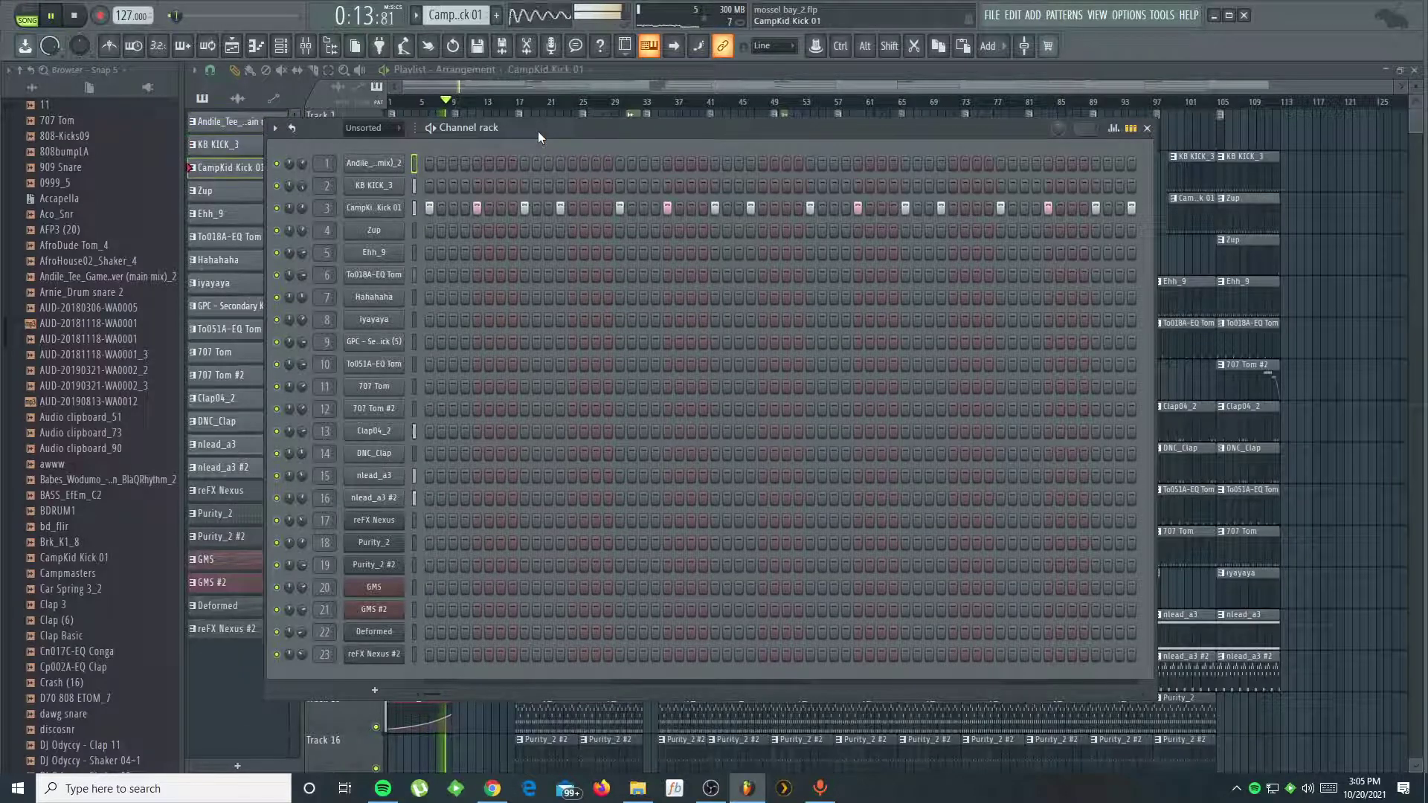
key(KP_Add)
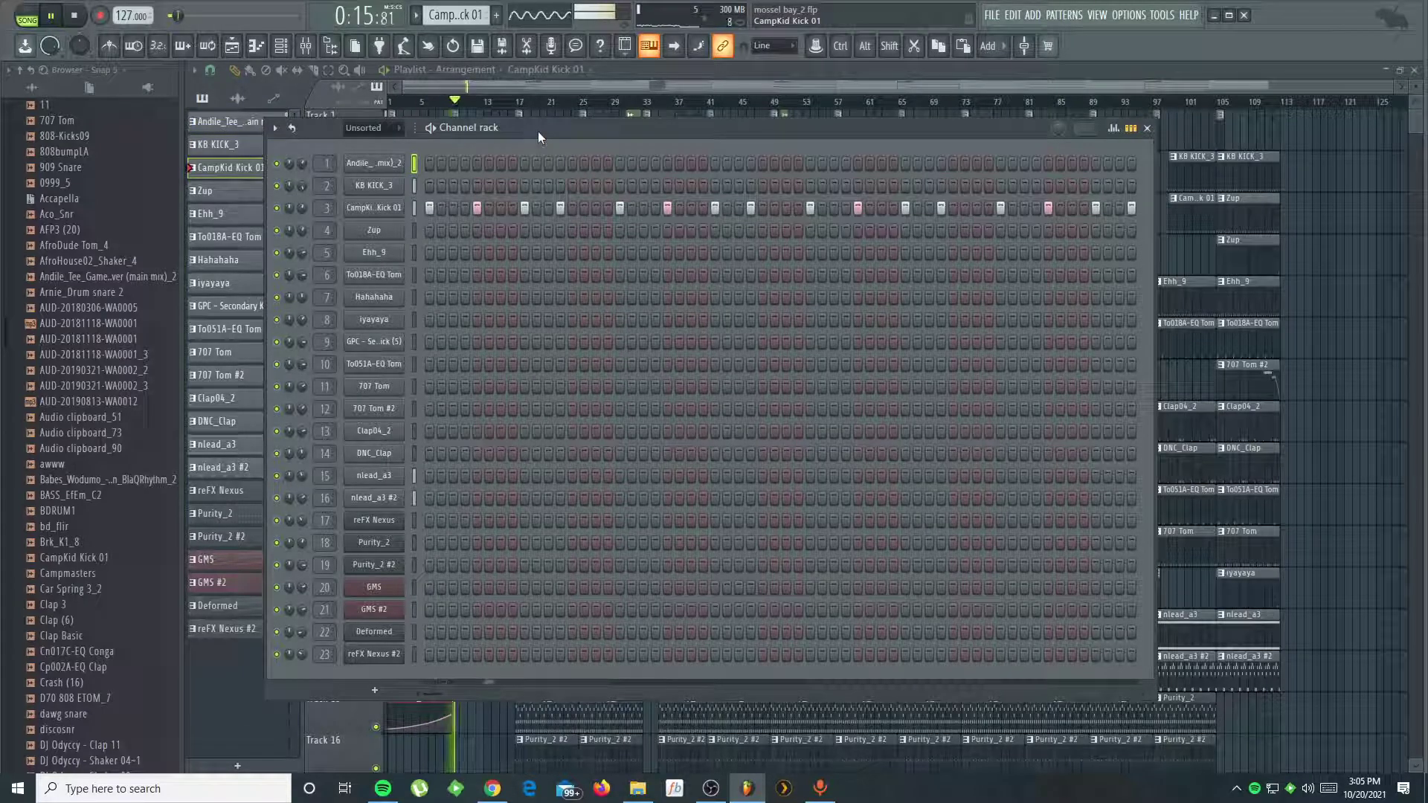
key(KP_Add)
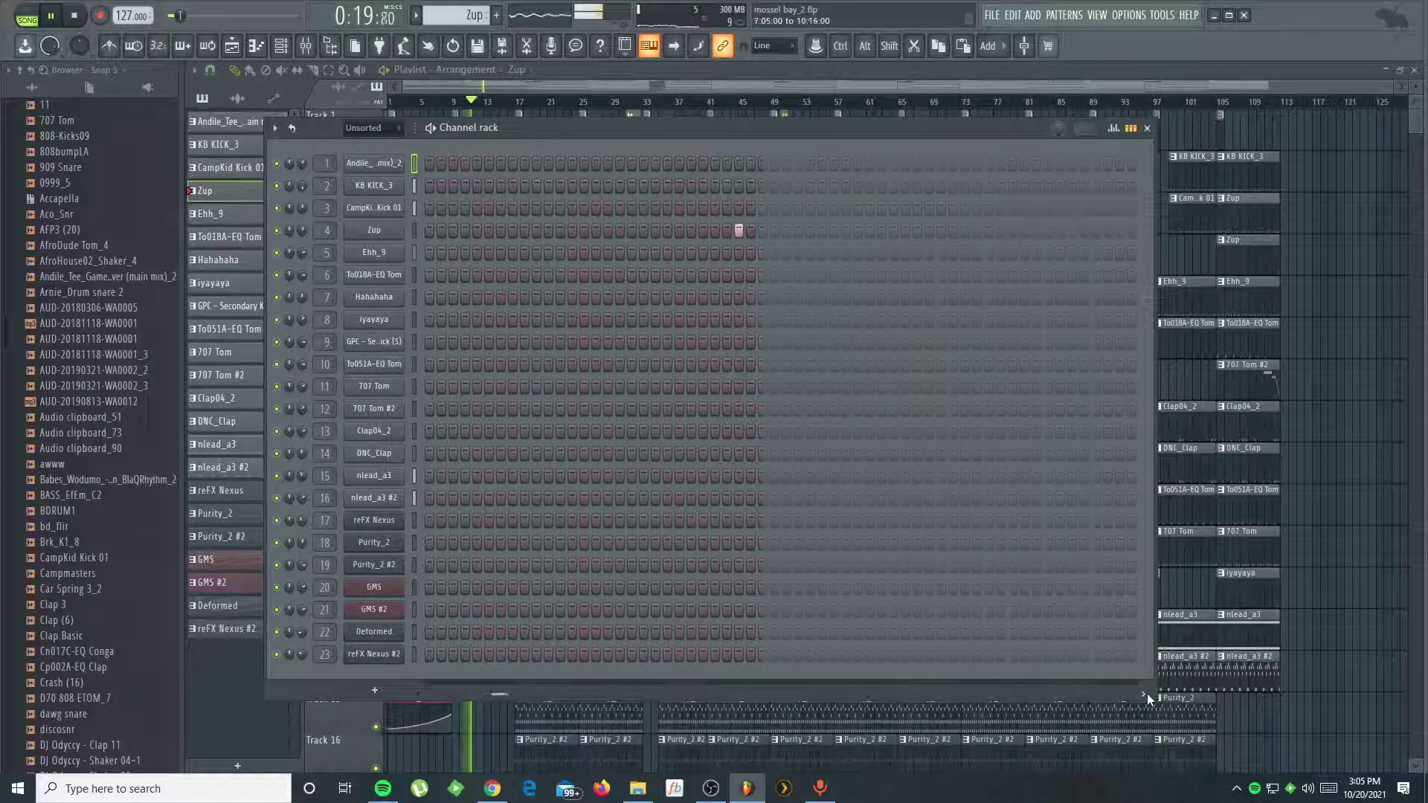
click(644, 230)
key(KP_Add)
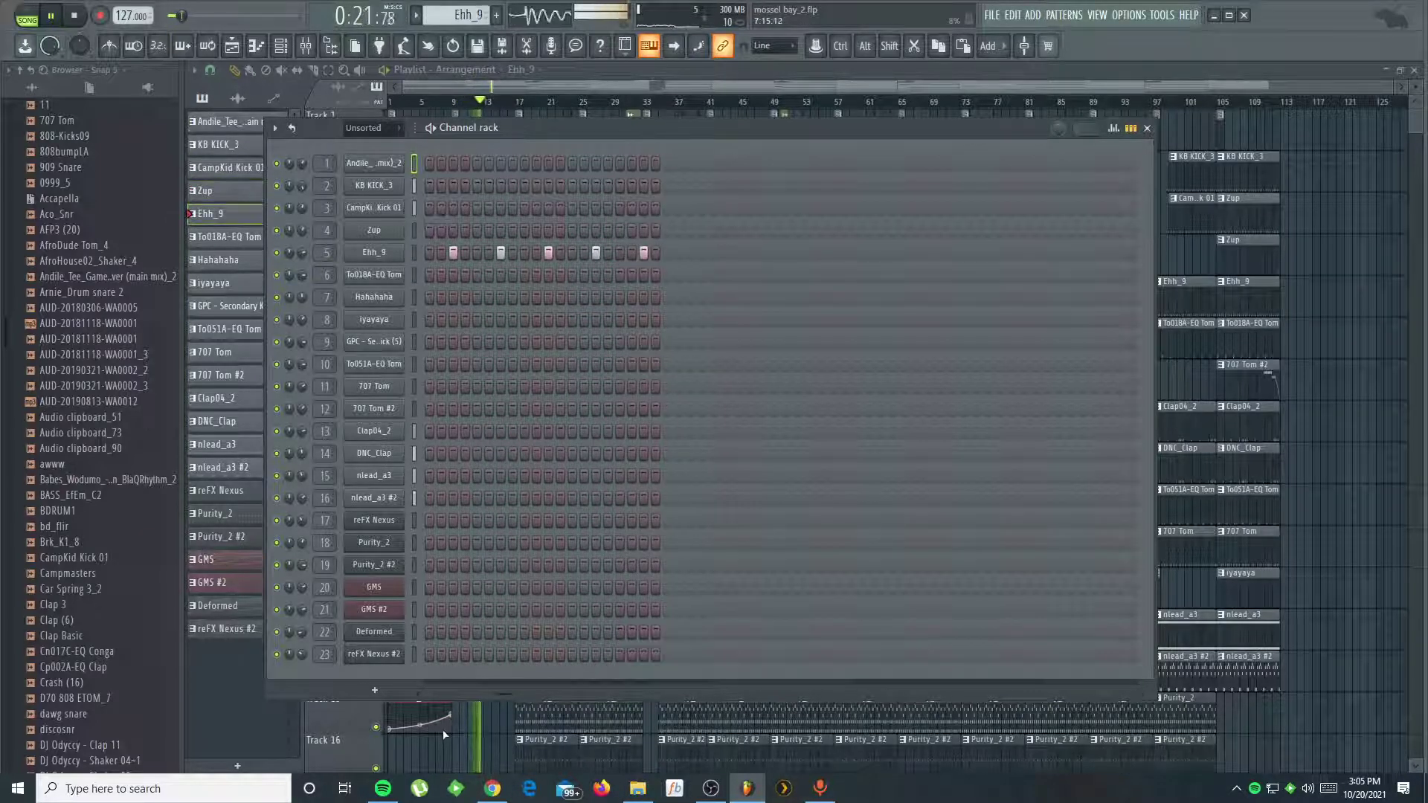
click(418, 695)
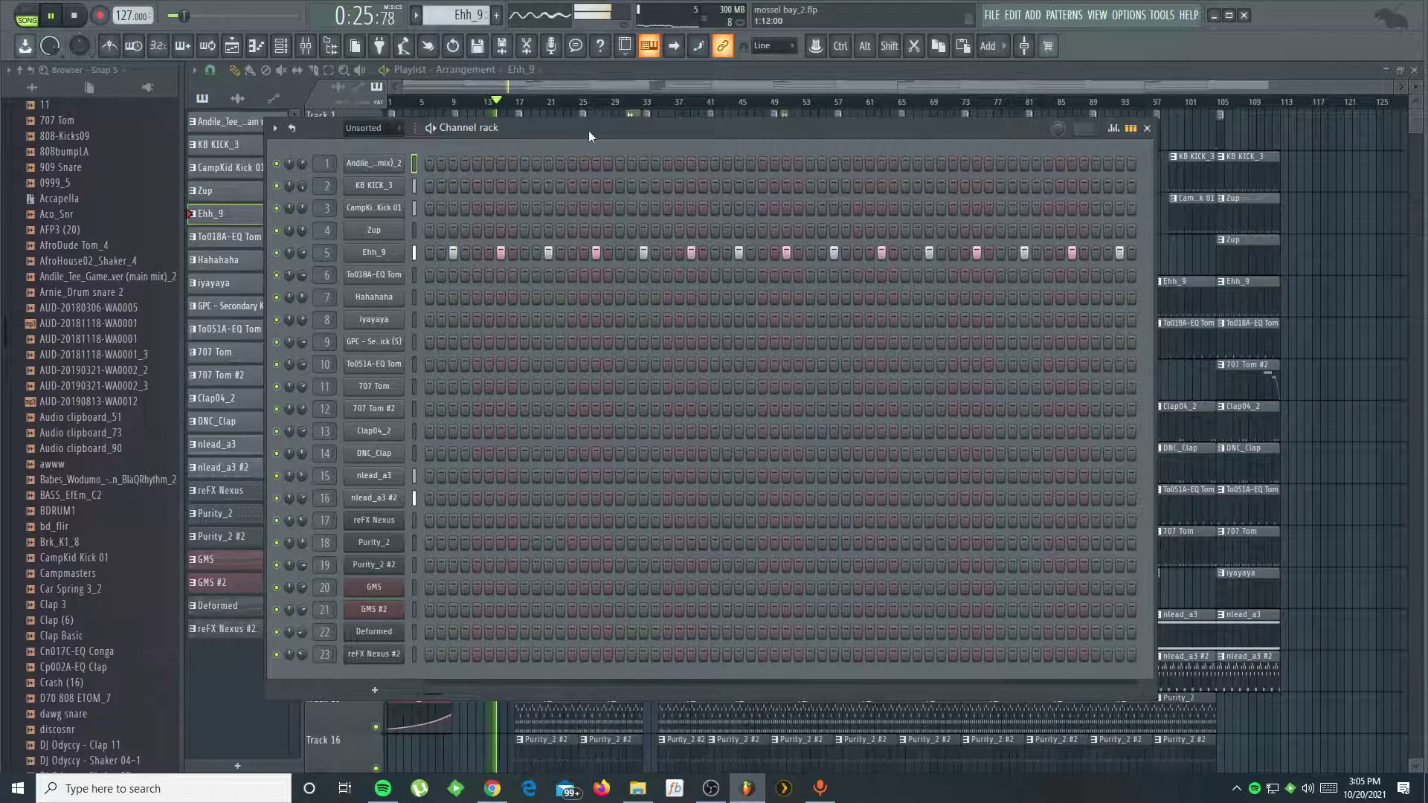
- Examine the steps of the To018A-EQ Tom, Hahahaha and iyayaya patterns, including the later part of iyayaya
key(KP_Add)
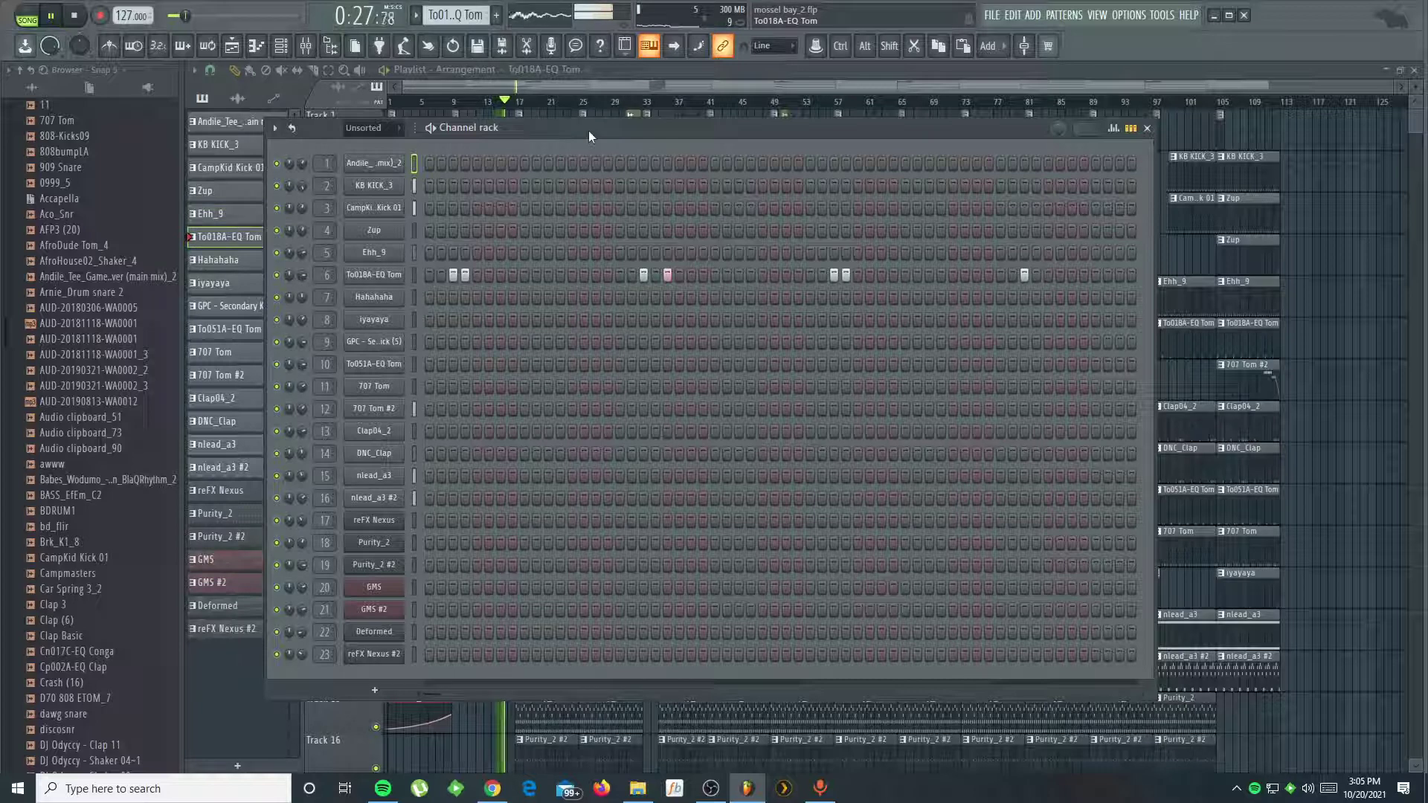
key(KP_Add)
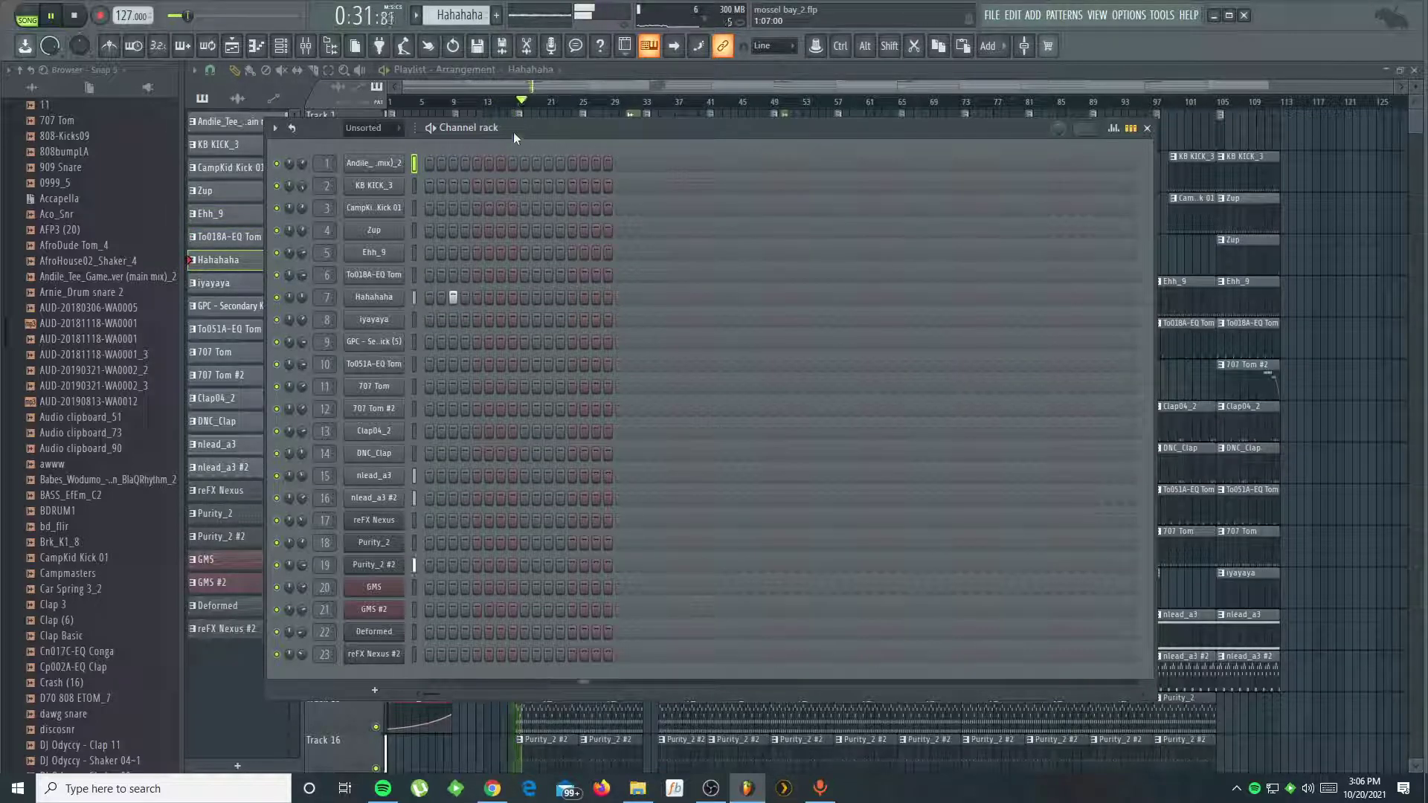
key(KP_Add)
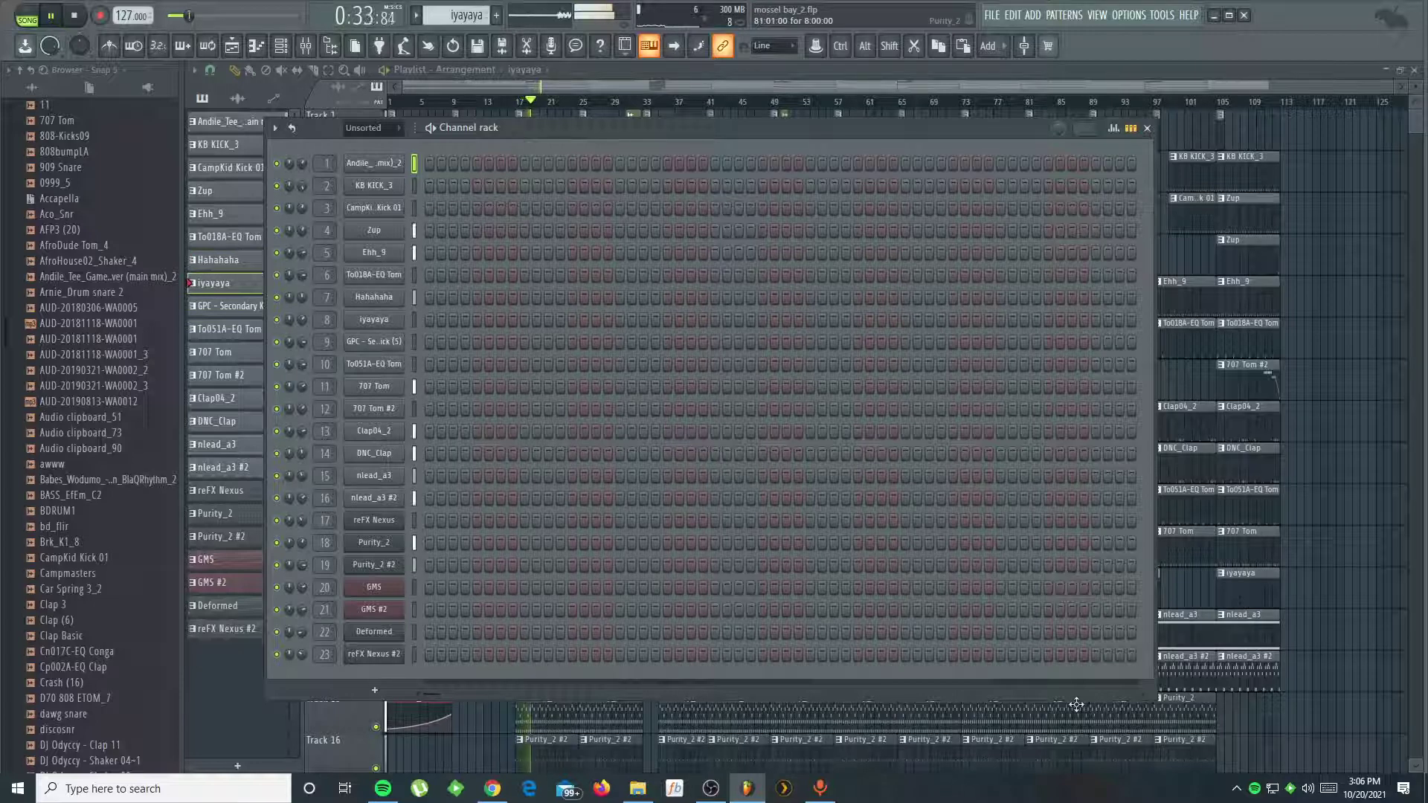
click(1145, 695)
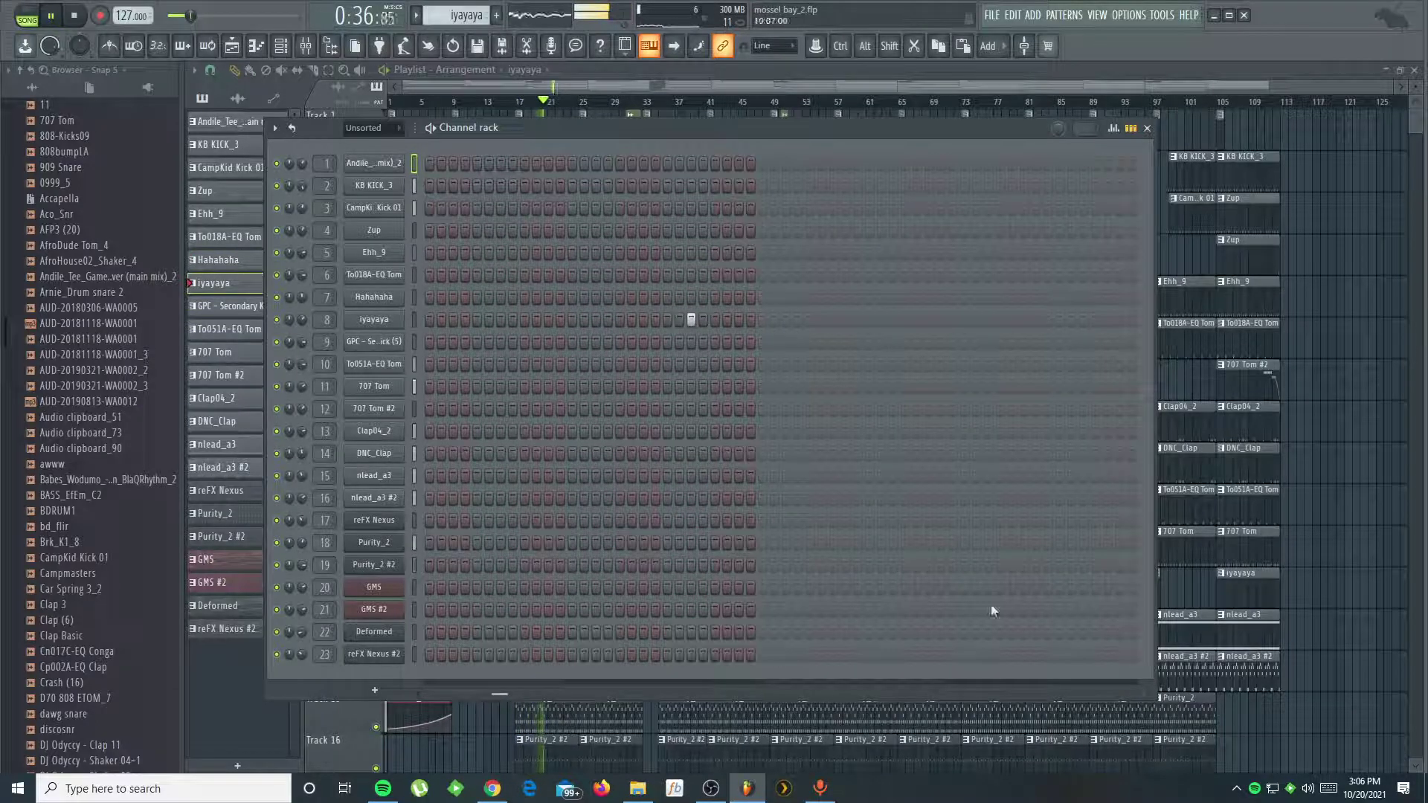
click(425, 694)
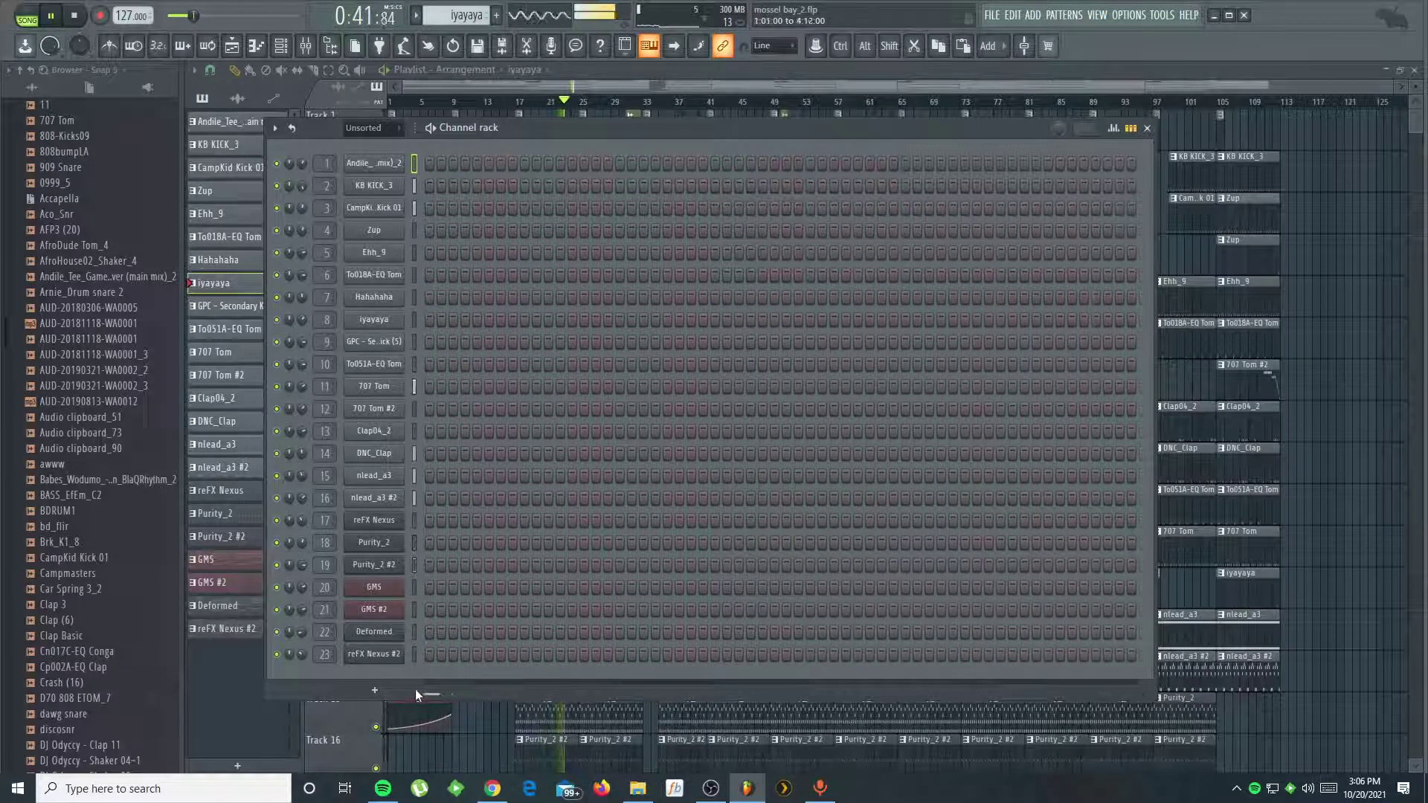
- Examine the steps of the GPC - Secondary Kick (5), To051A-EQ Tom and 707 Tom patterns
key(KP_Add)
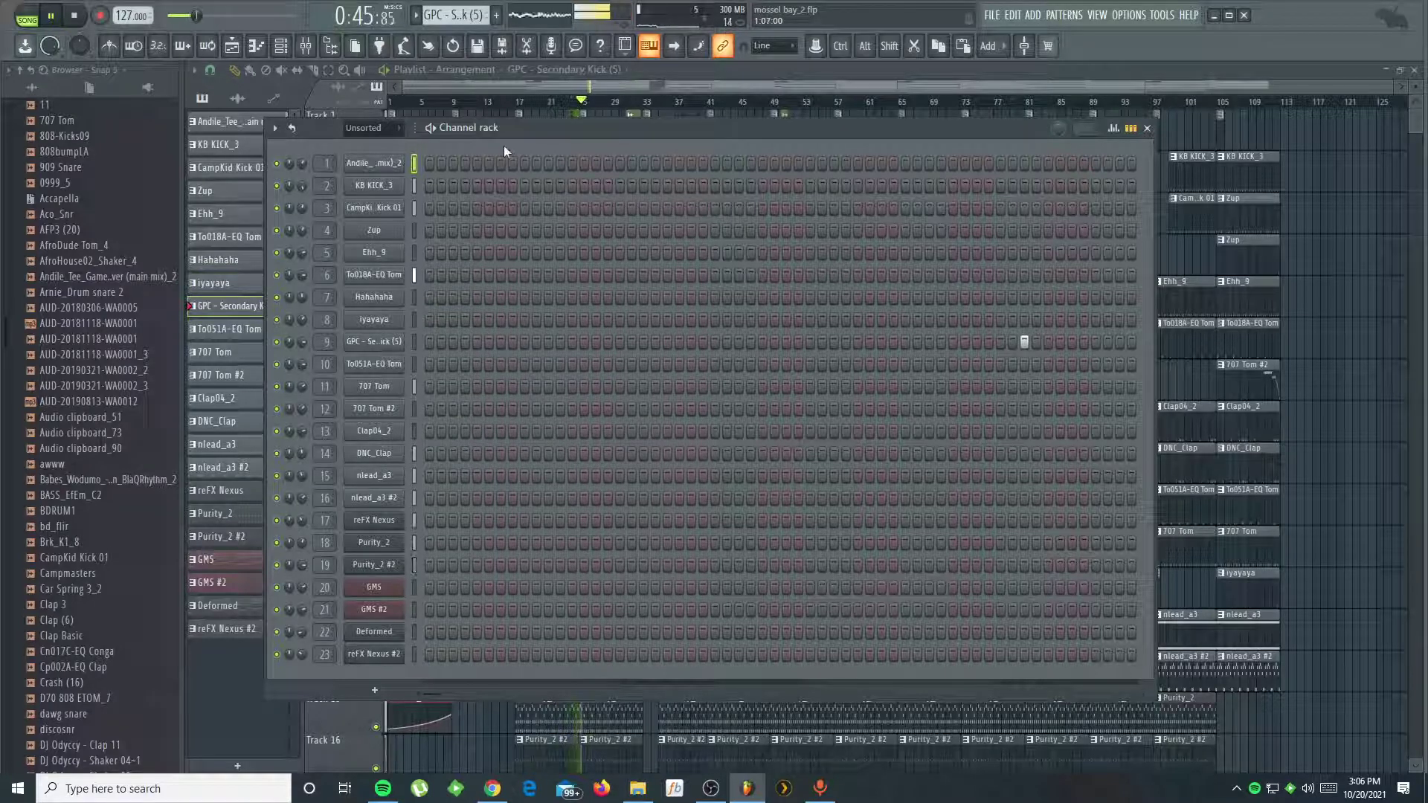
key(KP_Add)
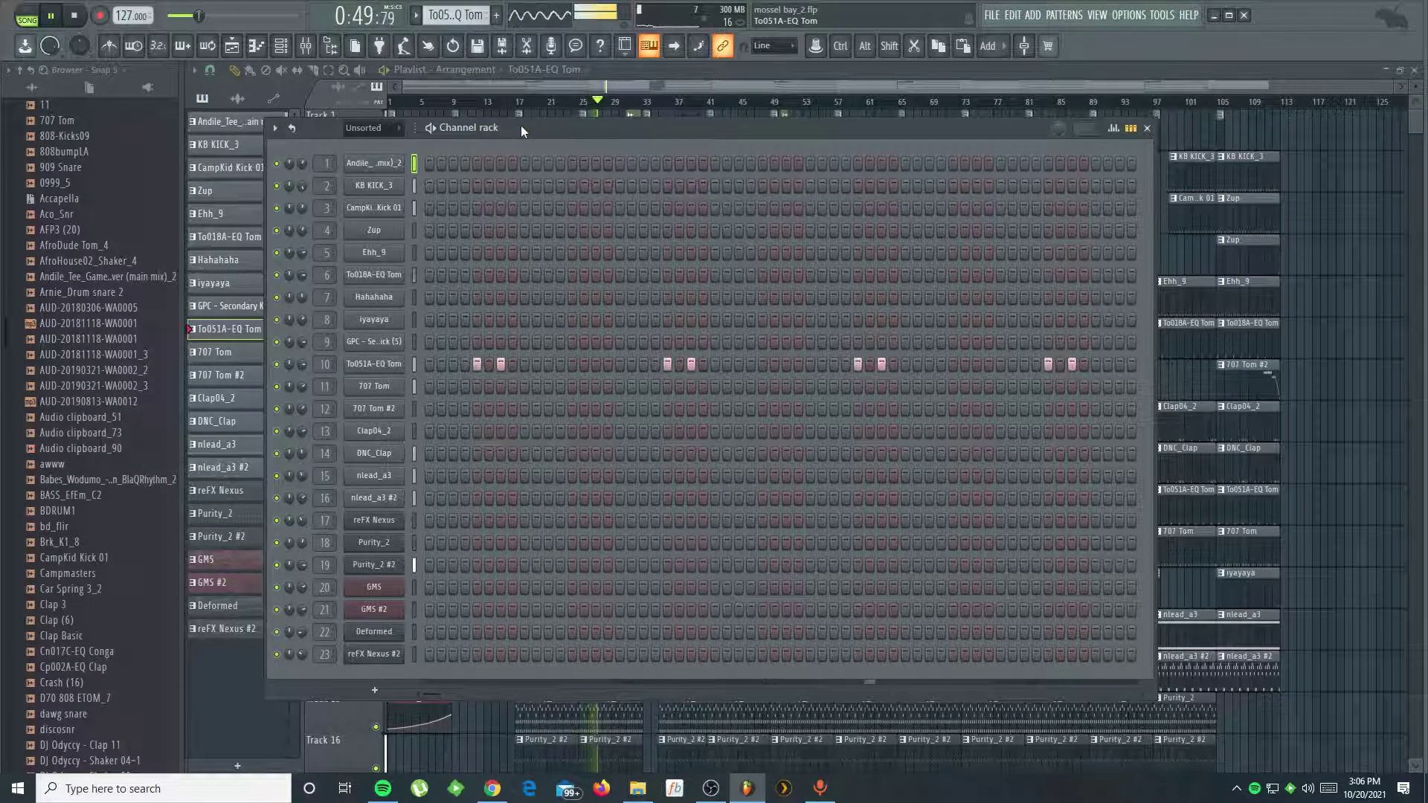
key(KP_Add)
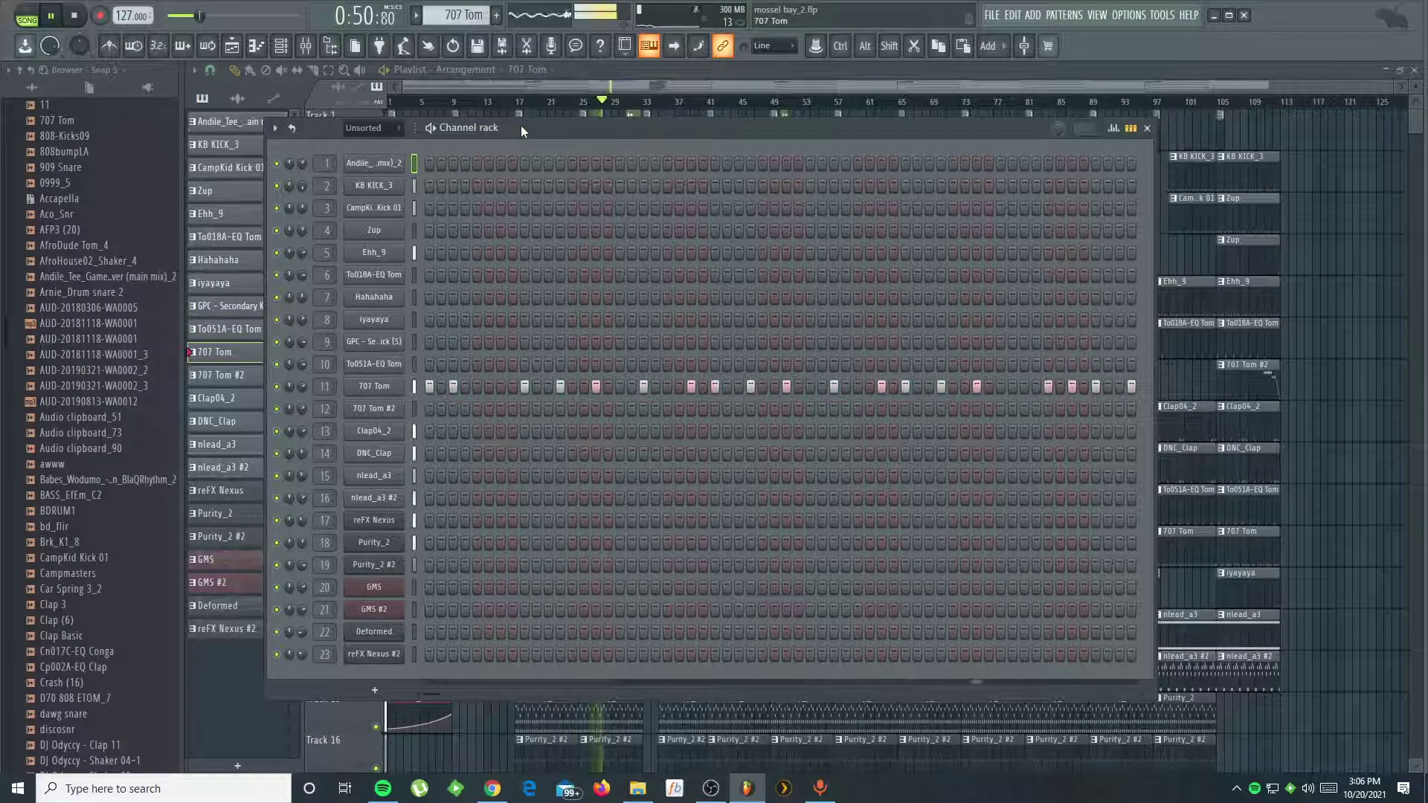
- Try the 707 Tom sample with its quick fade out at 0%, restore the fade and close the channel settings
click(392, 397)
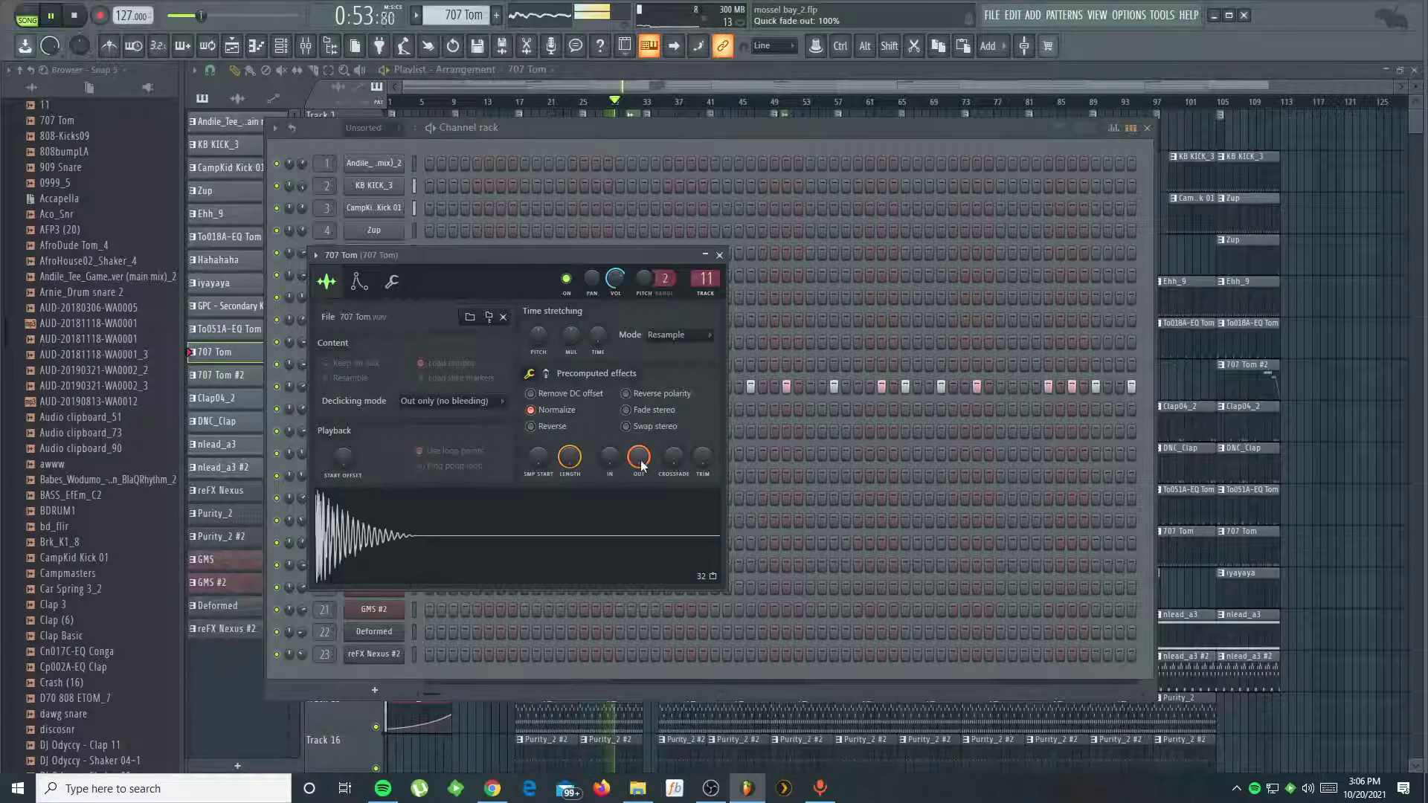
drag(652, 457, 652, 535)
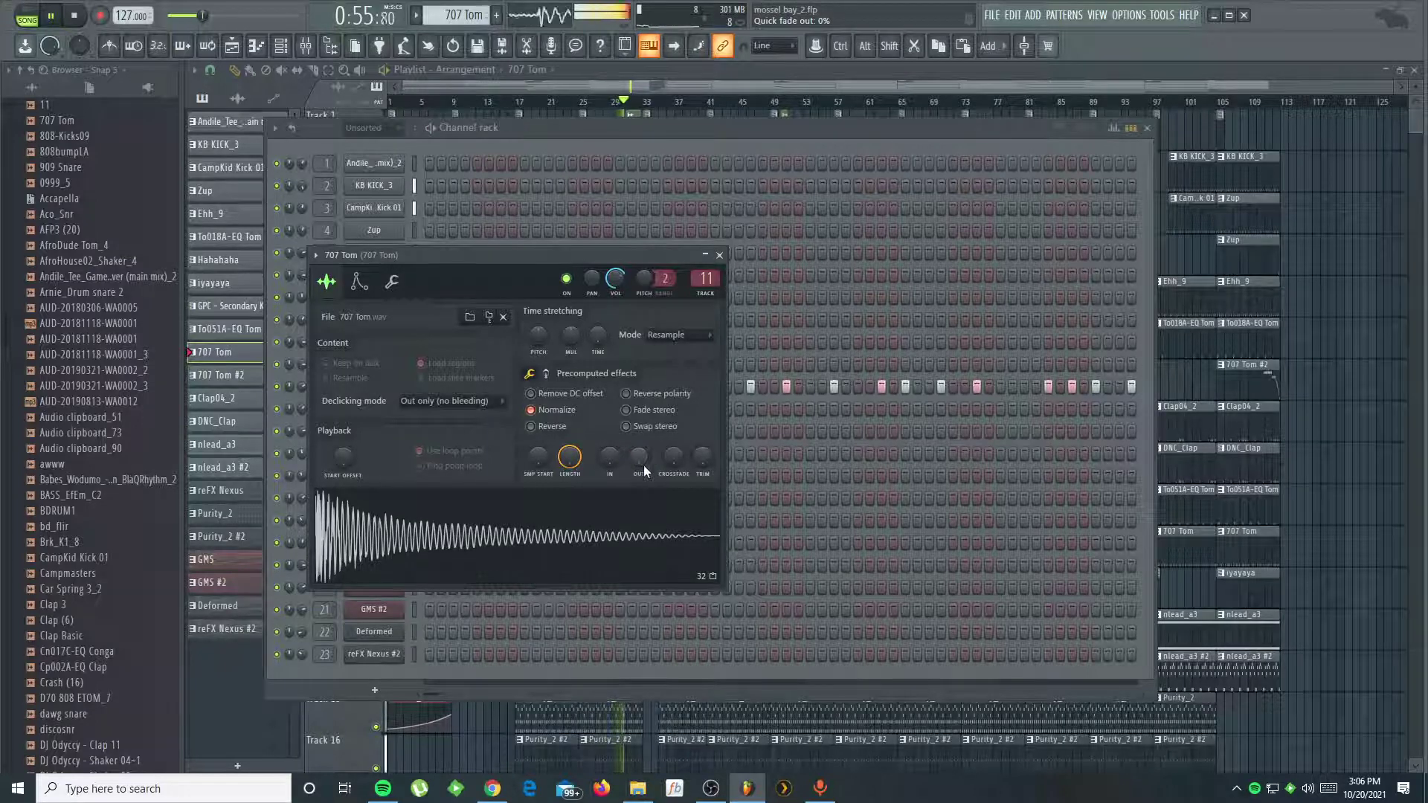
drag(637, 462, 636, 387)
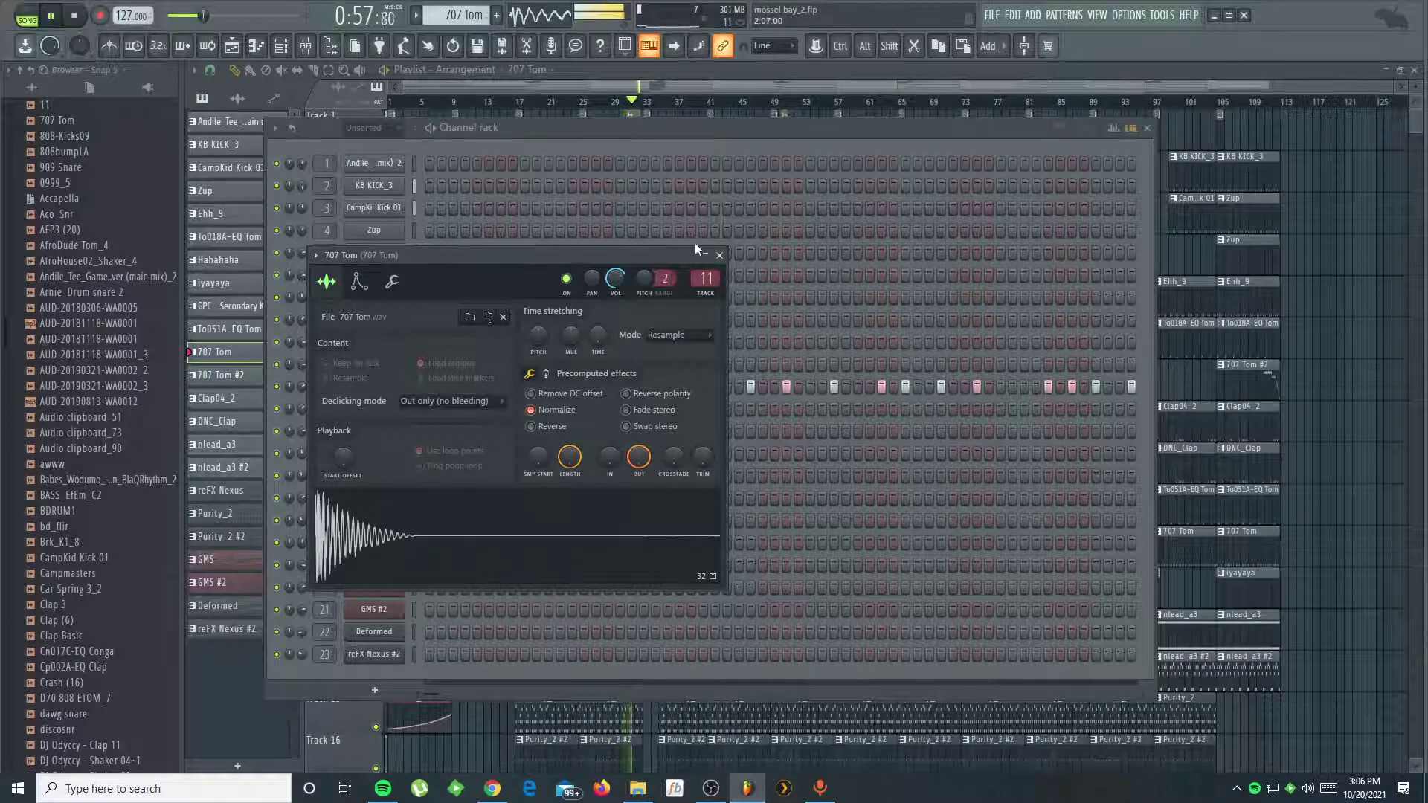
click(719, 255)
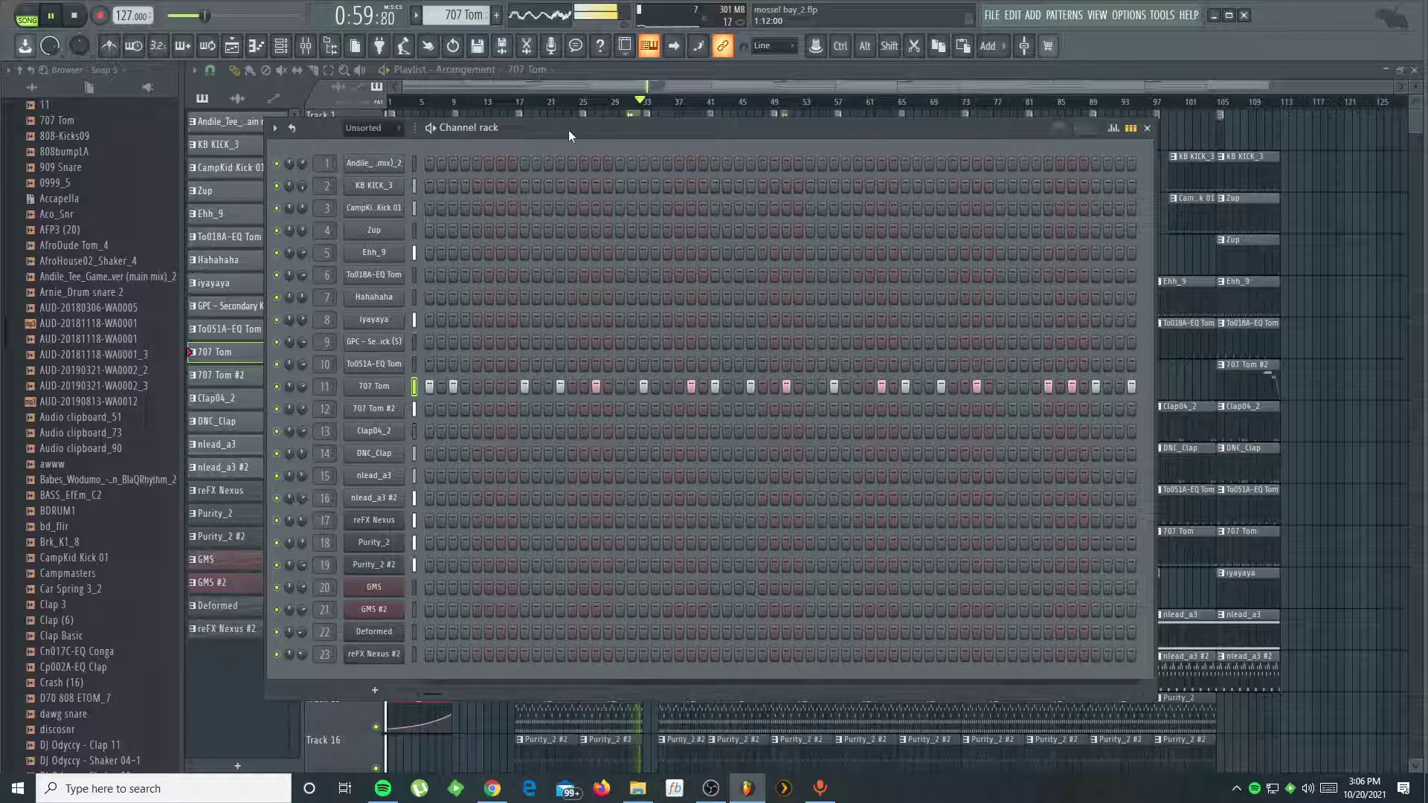
- Review the 707 Tom #2 notes in the piano roll and the steps of the Clap04_2 and DNC_Clap patterns
key(KP_Add)
click(632, 409)
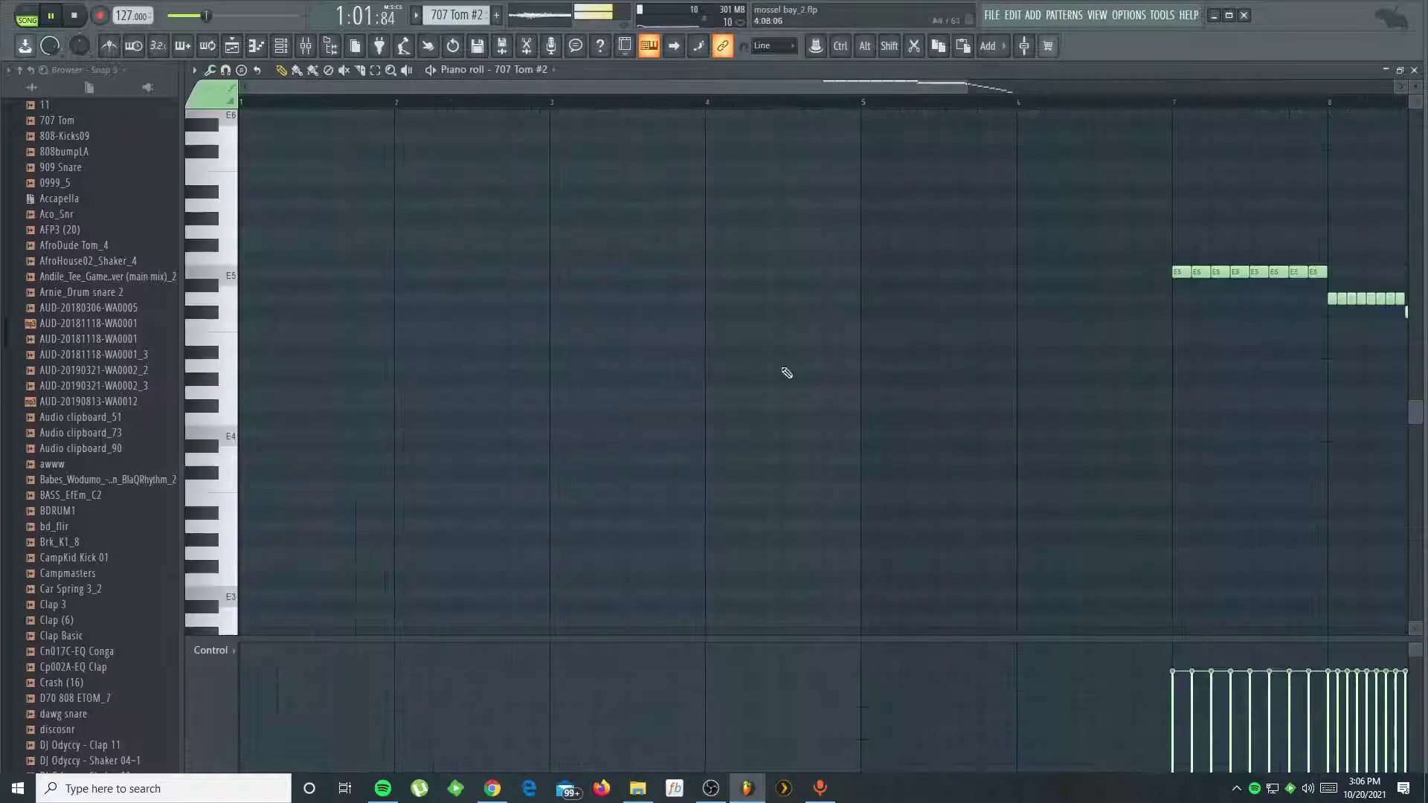
scroll(1256, 102, down, 2)
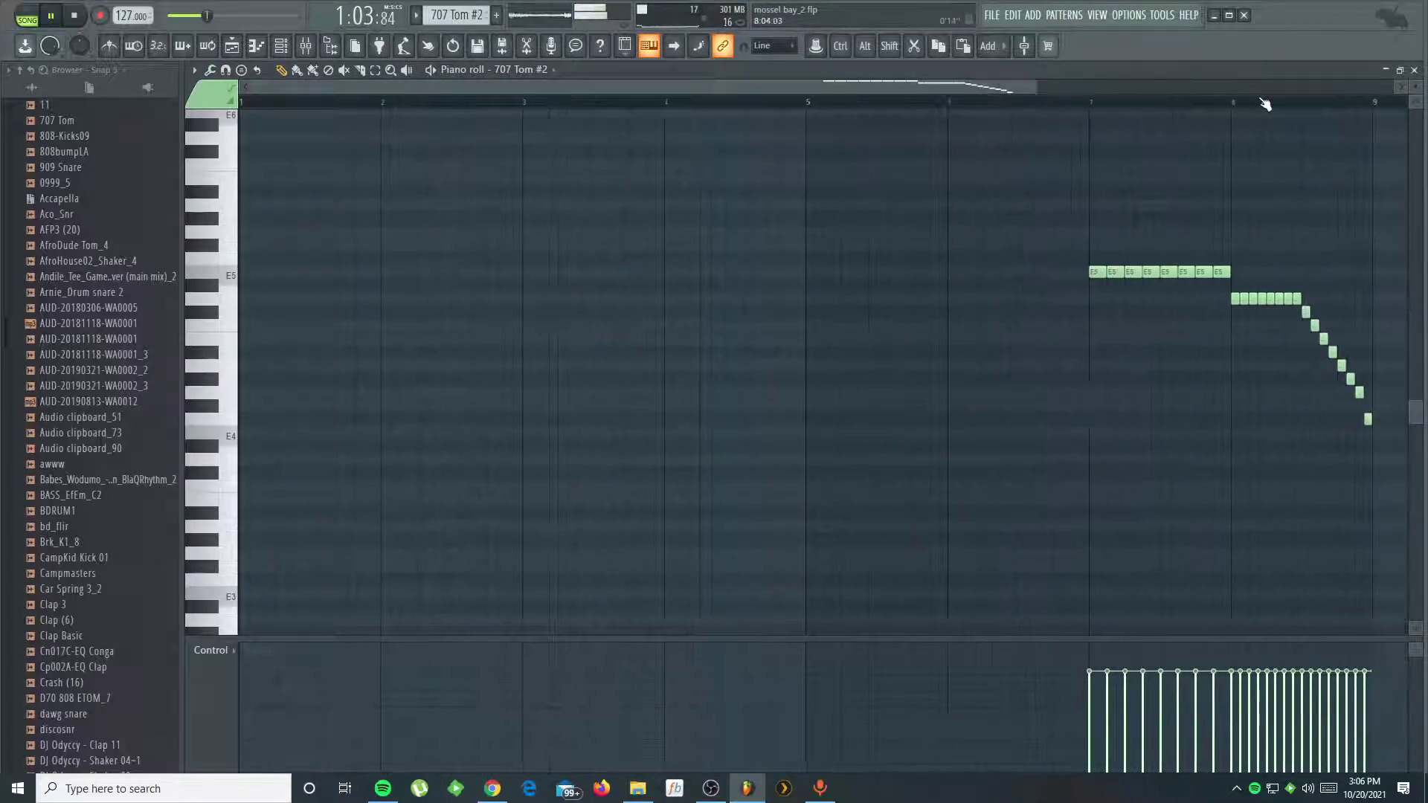
click(1414, 69)
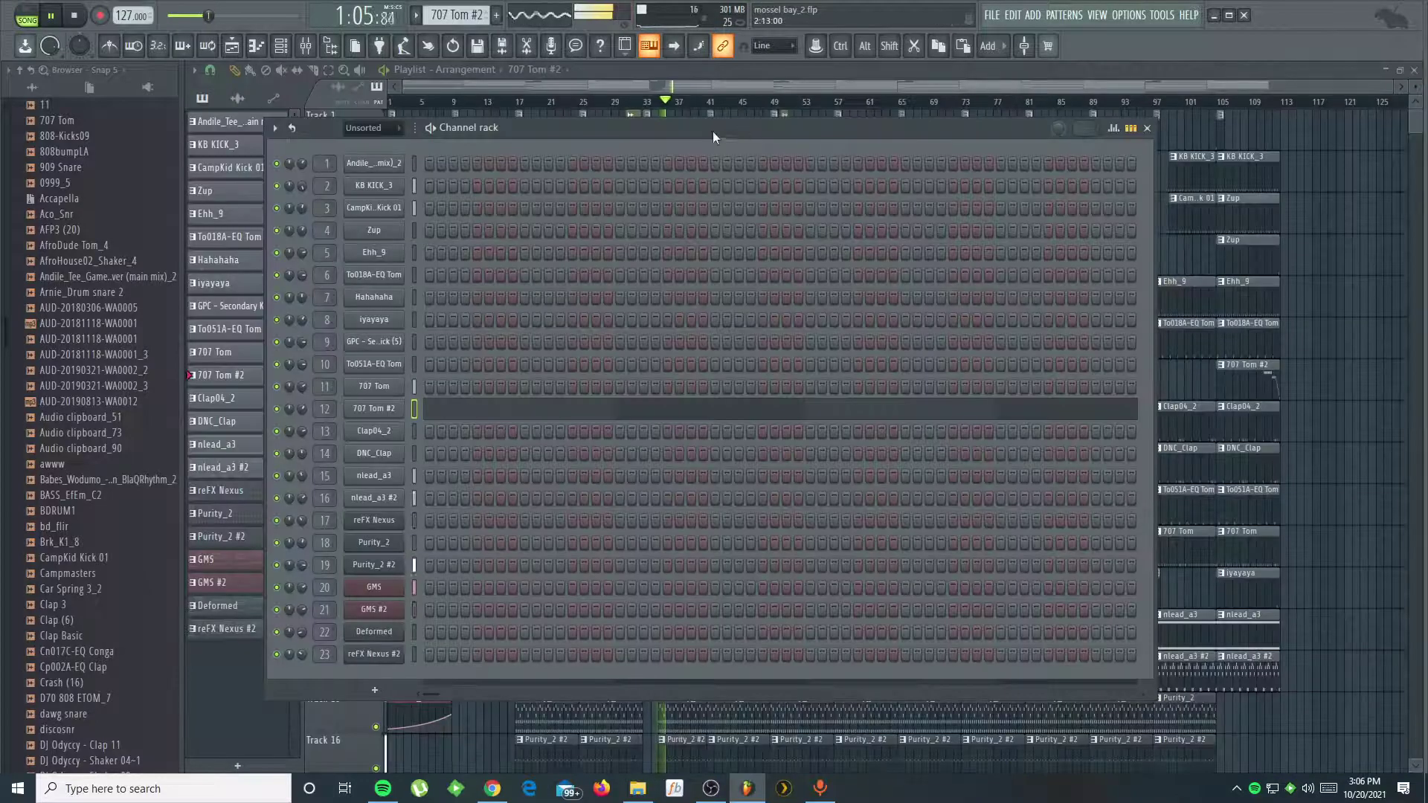
key(KP_Add)
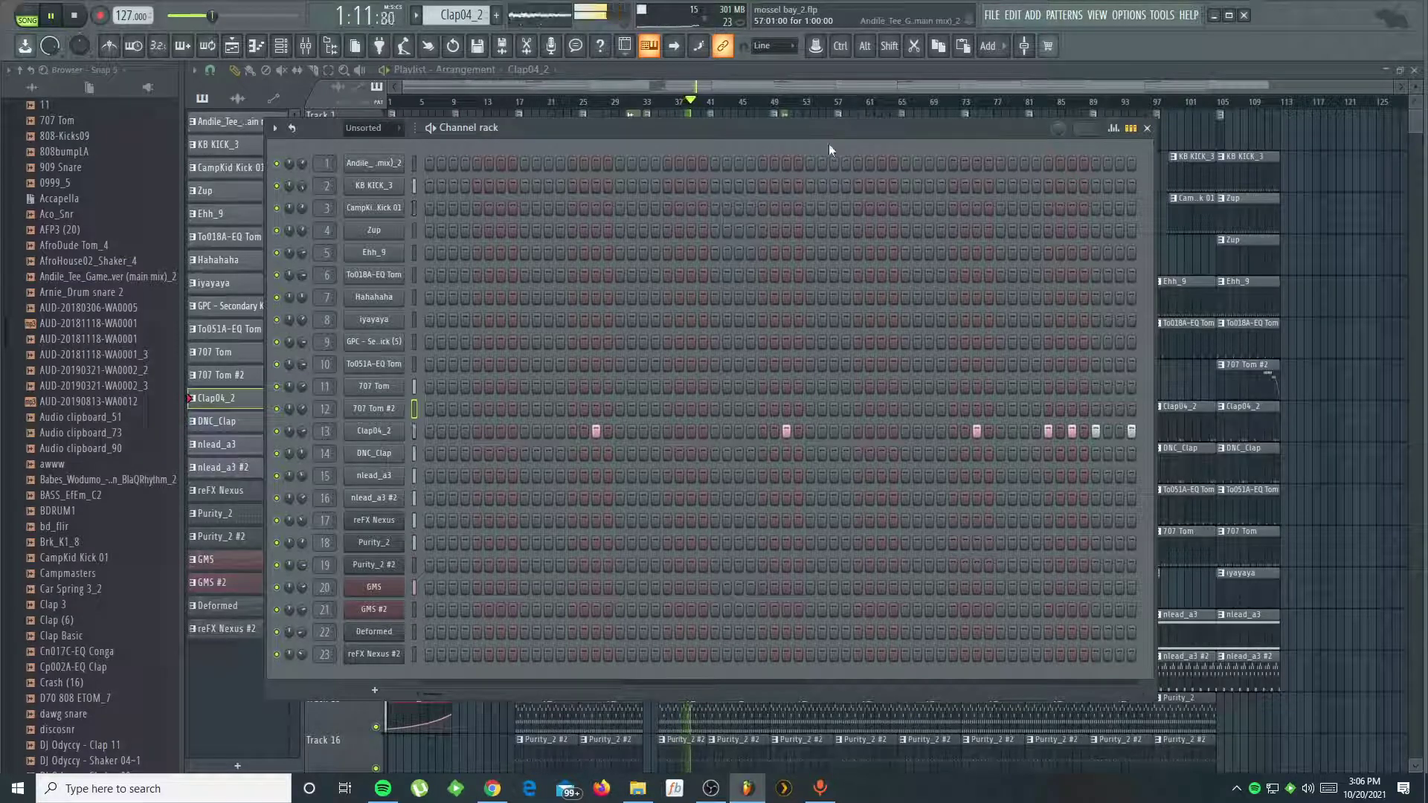
key(KP_Add)
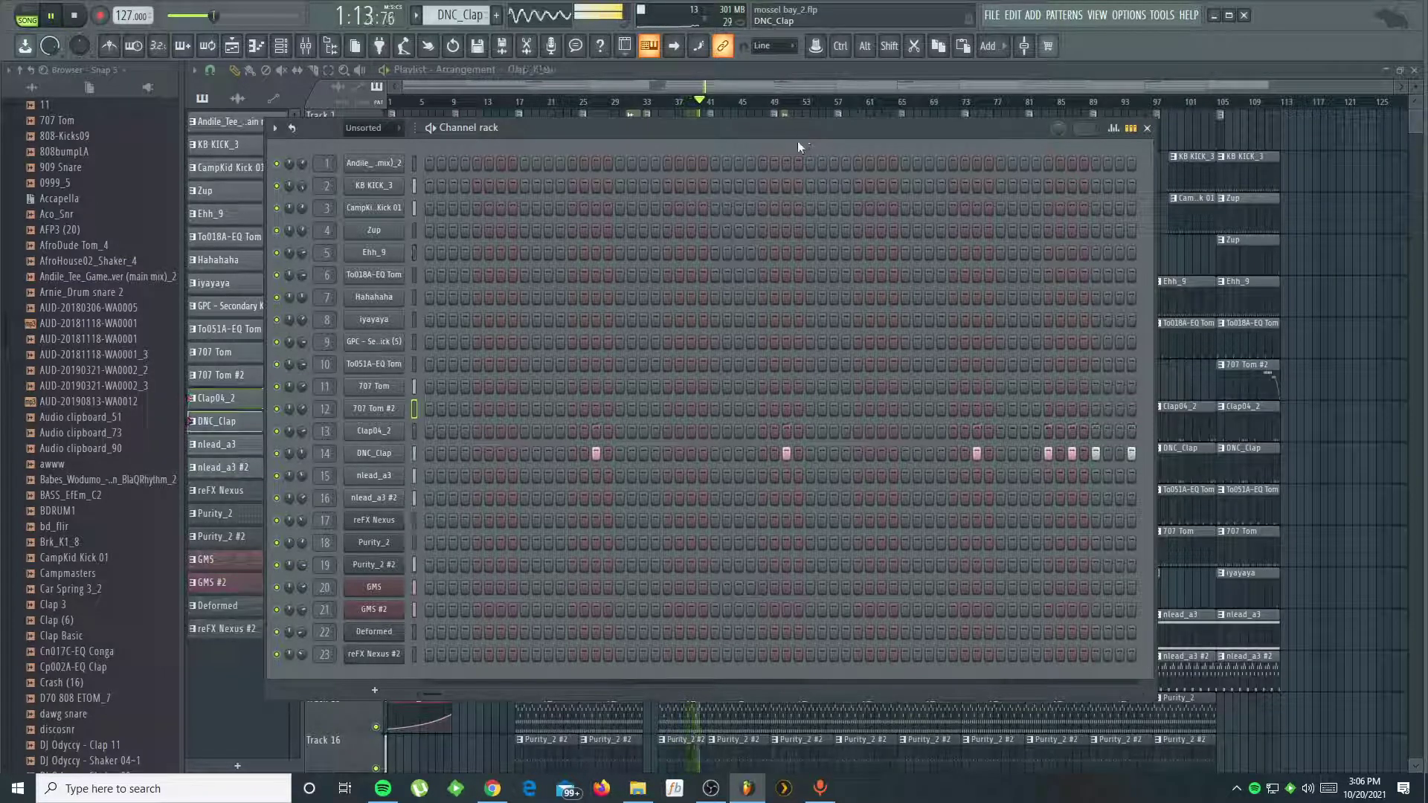
- Inspect the notes of the nlead_a3 and nlead_a3 #2 patterns in the piano roll
key(KP_Add)
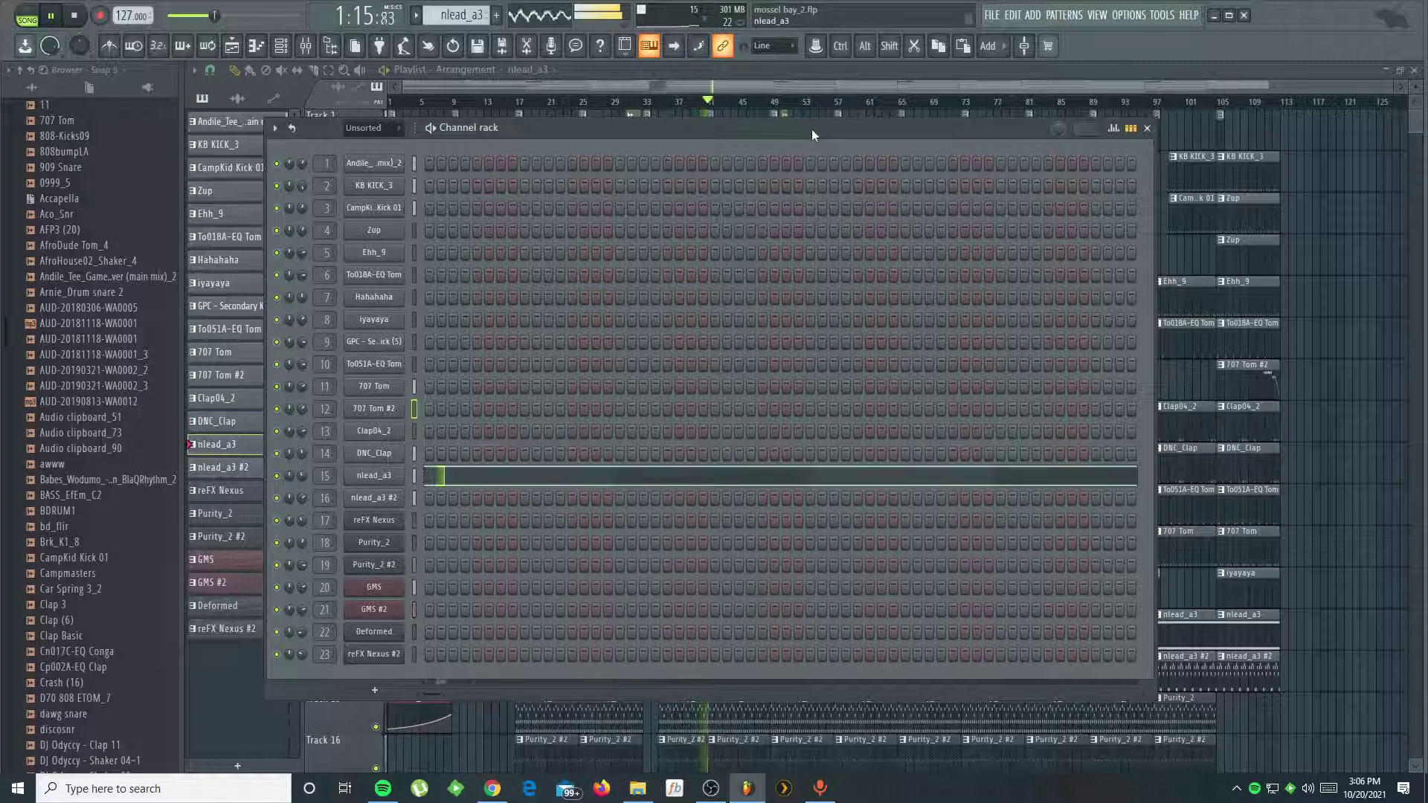
click(567, 470)
scroll(583, 407, up, 2)
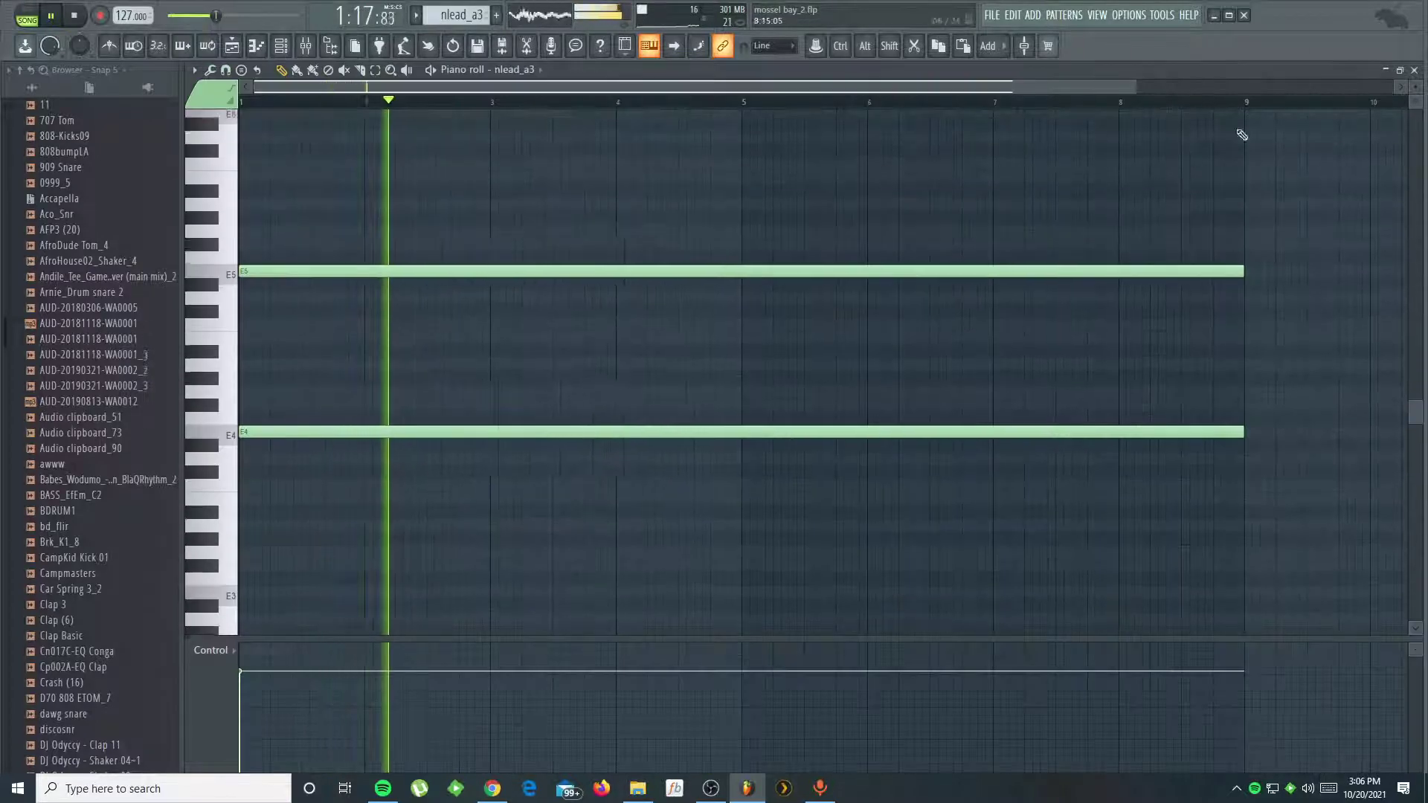
click(1414, 70)
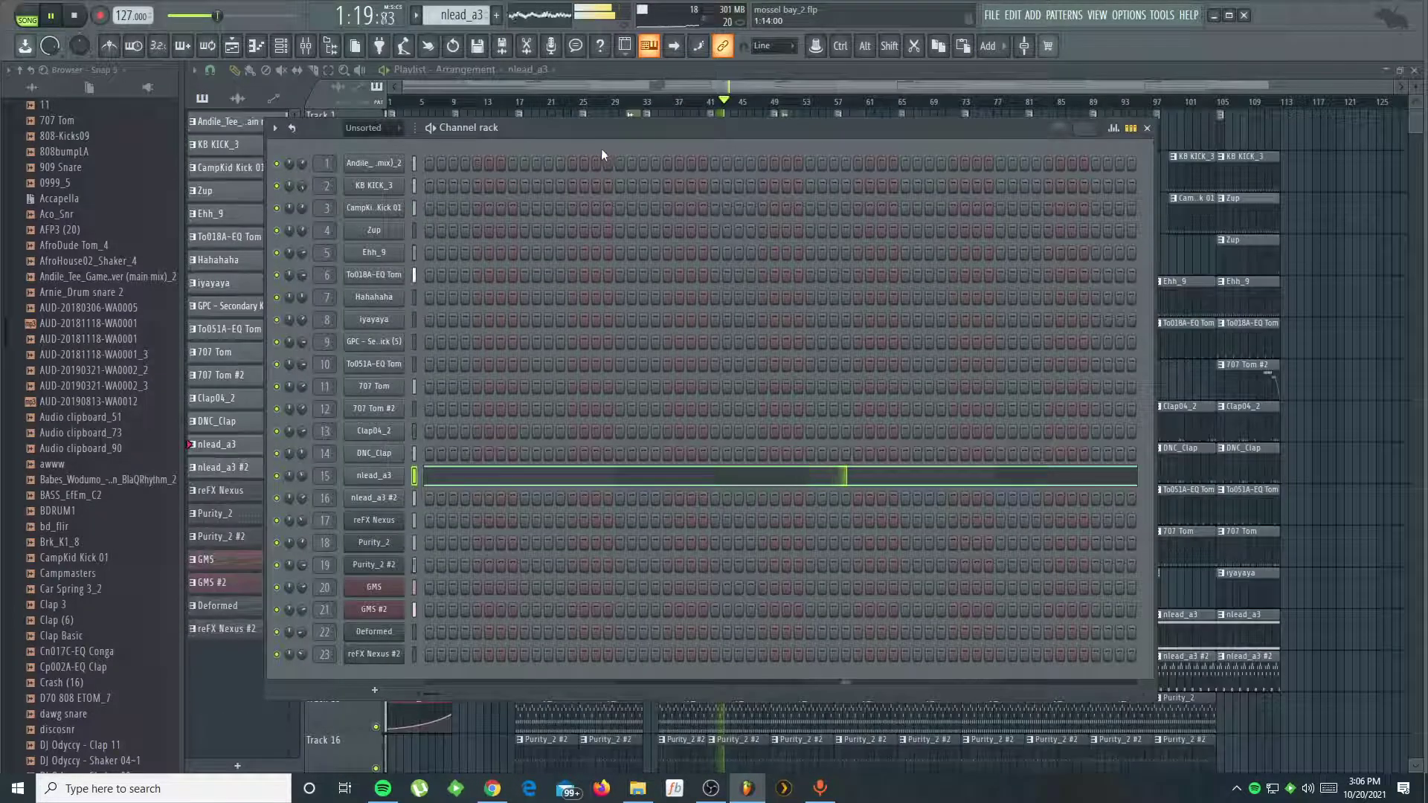
key(KP_Add)
click(596, 502)
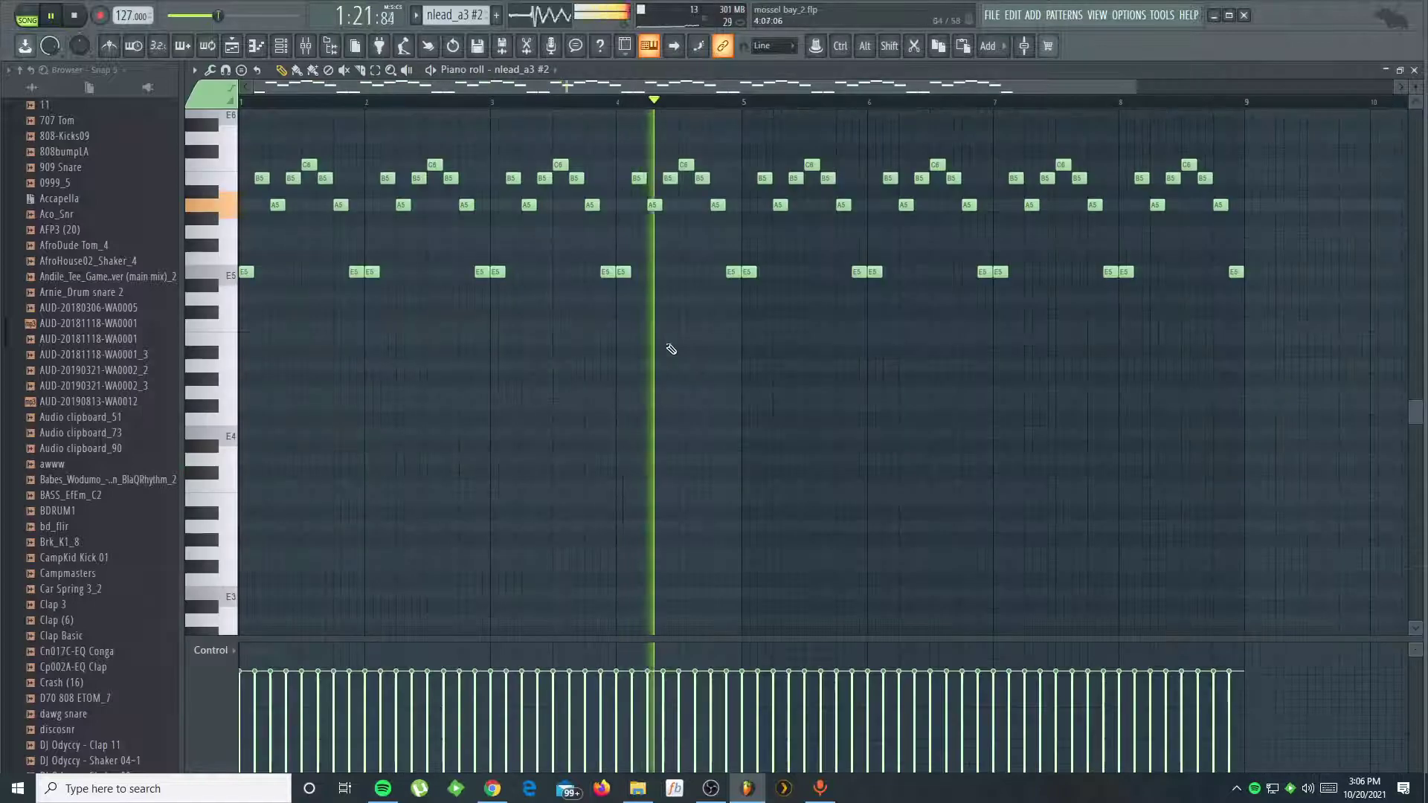
scroll(1190, 160, up, 2)
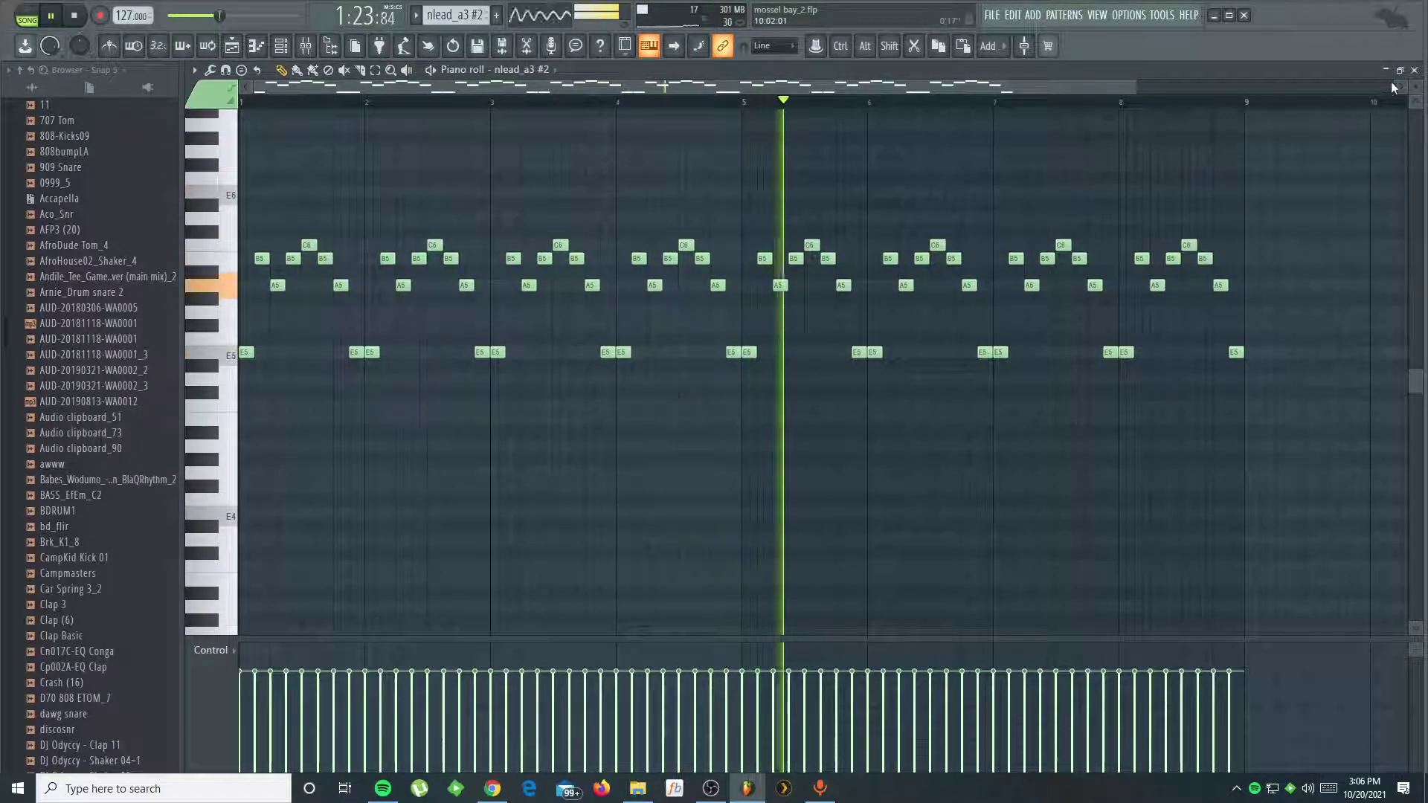
click(1415, 71)
- Check the preset loaded in reFX Nexus and examine its pattern's notes in the piano roll
key(KP_Add)
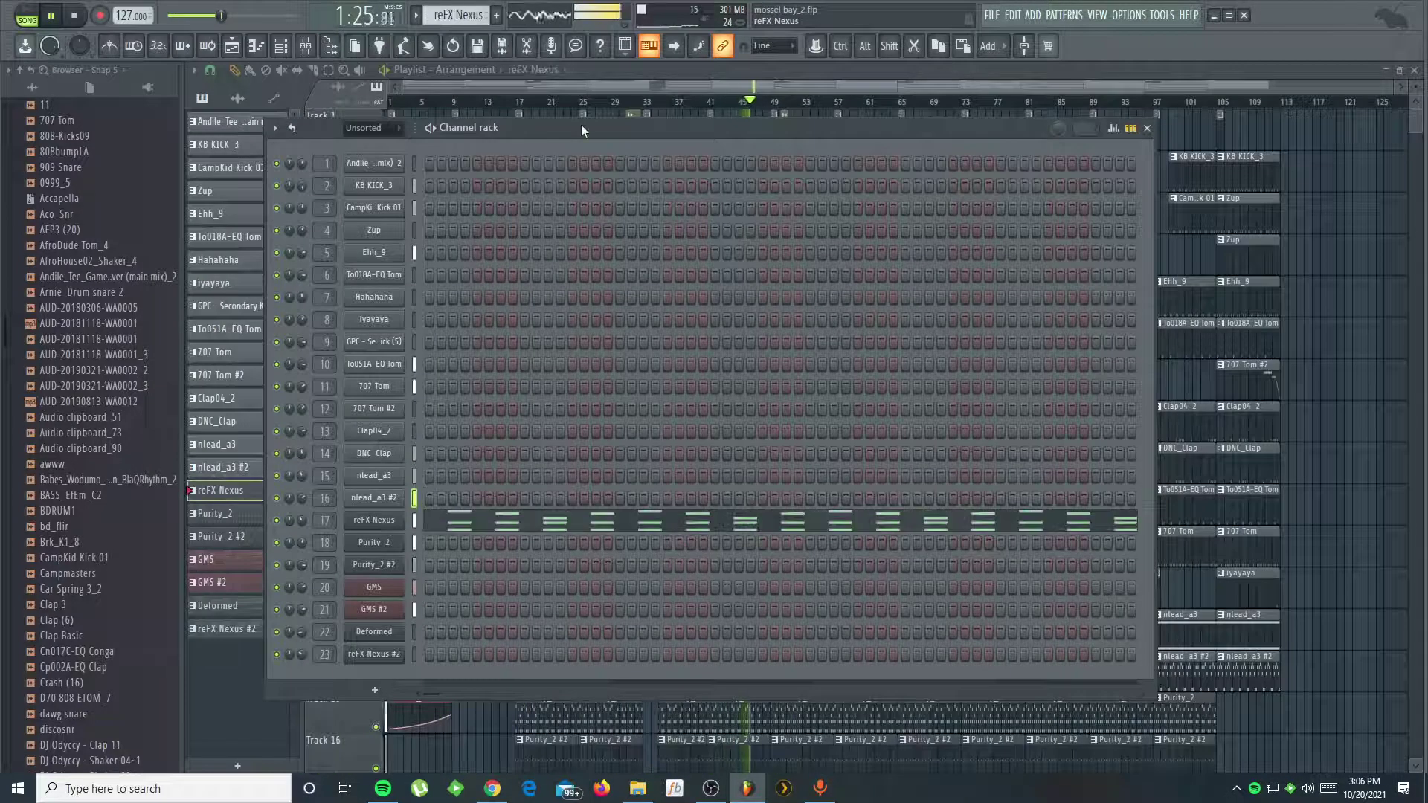
click(367, 523)
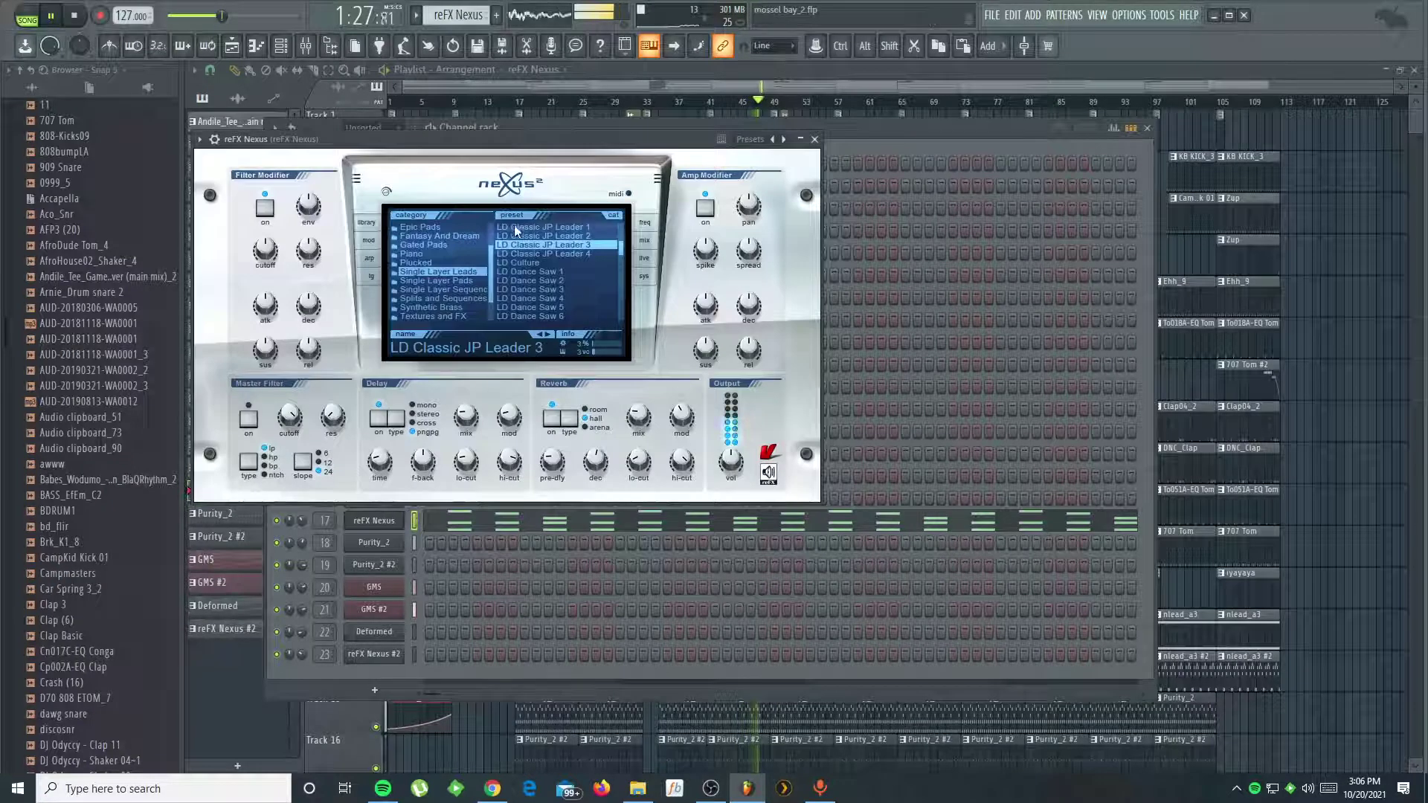
click(813, 142)
click(593, 515)
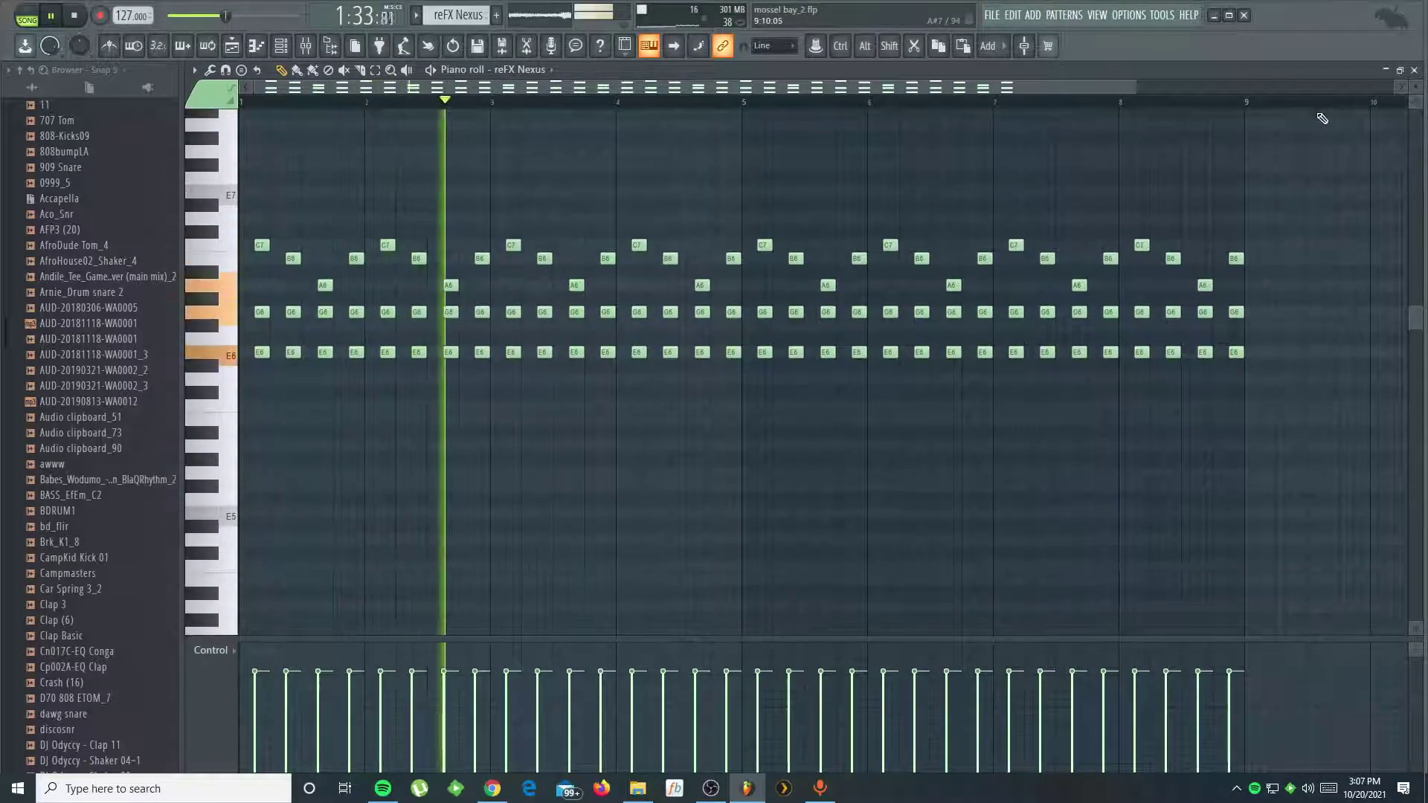
click(1414, 70)
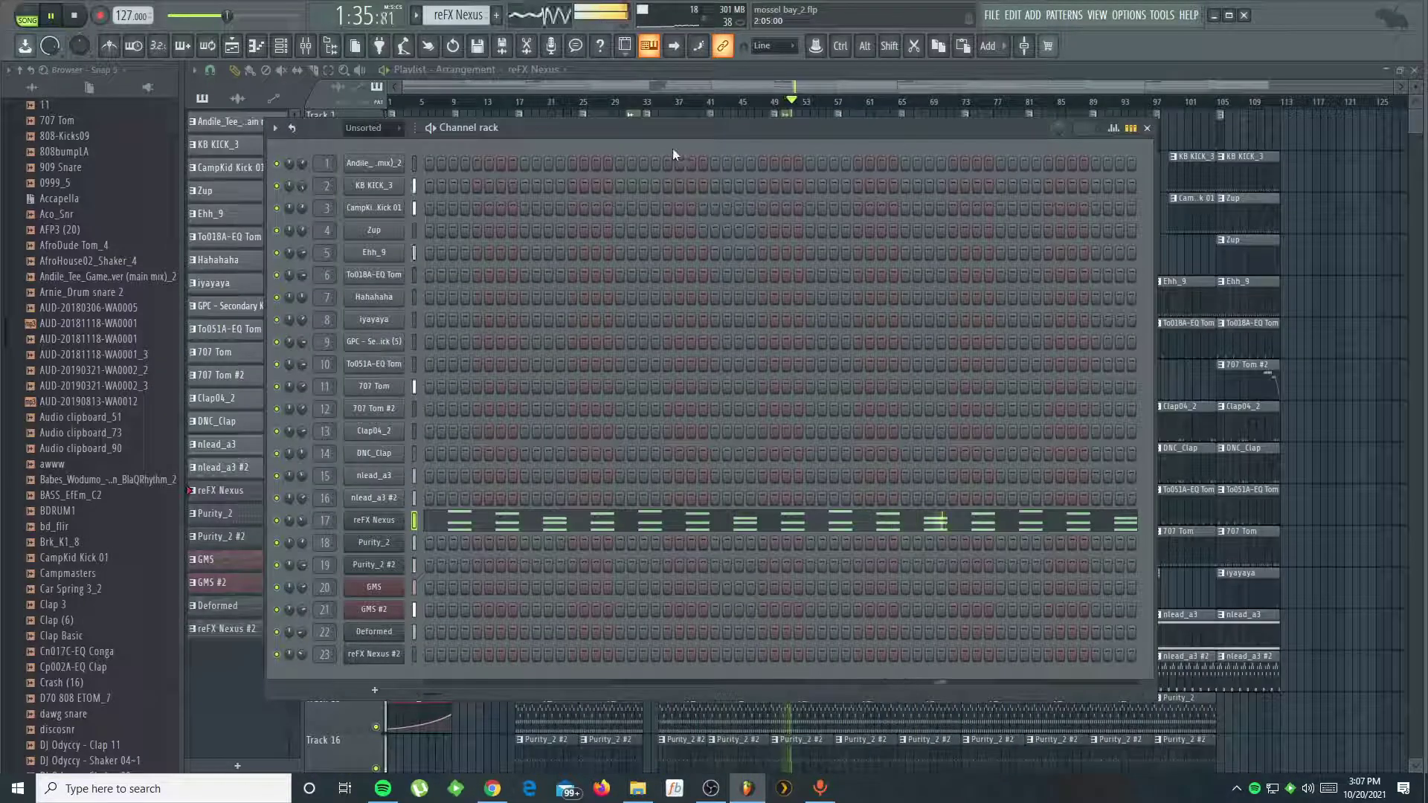
- Examine the Purity_2 pattern's notes in the piano roll and open its instrument to check the loaded preset
key(Right)
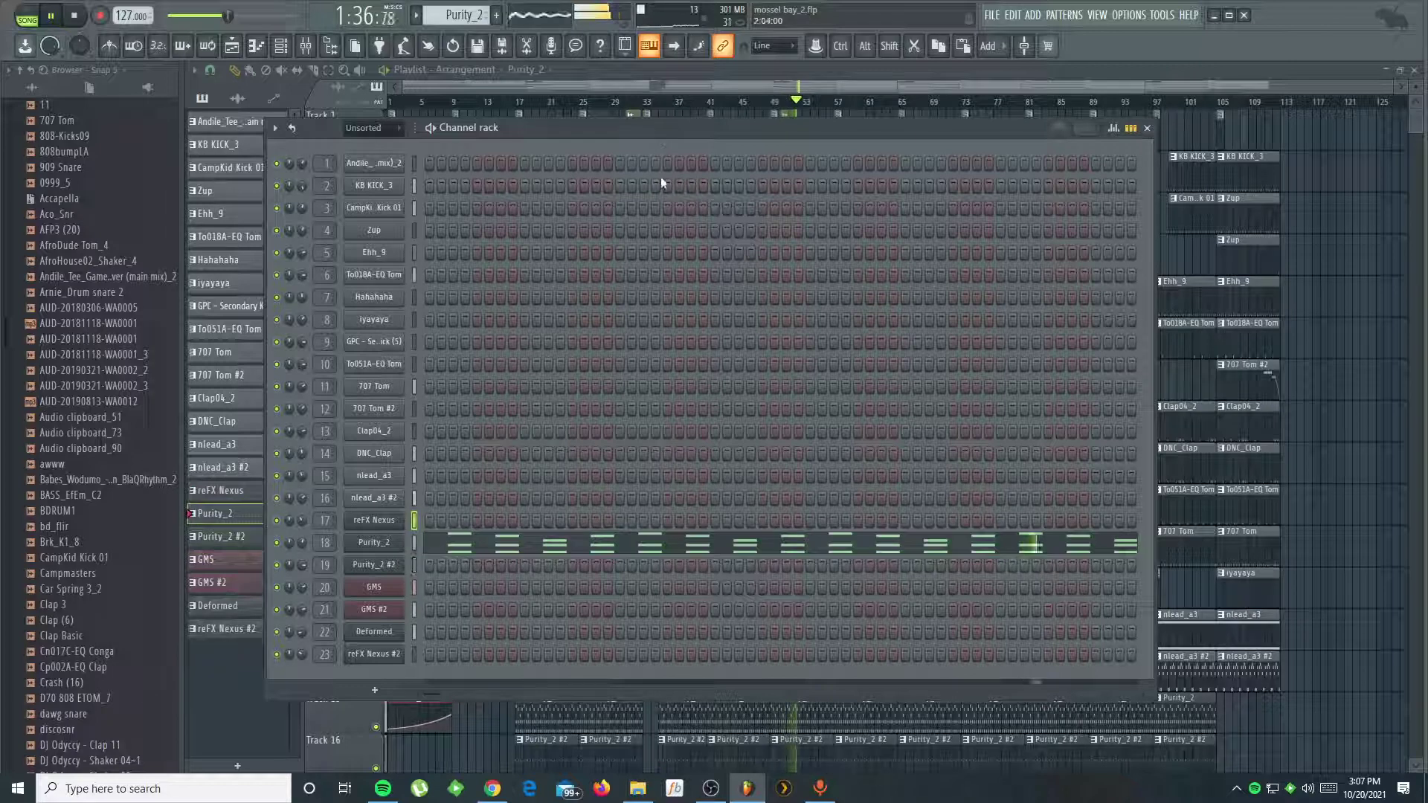
click(534, 543)
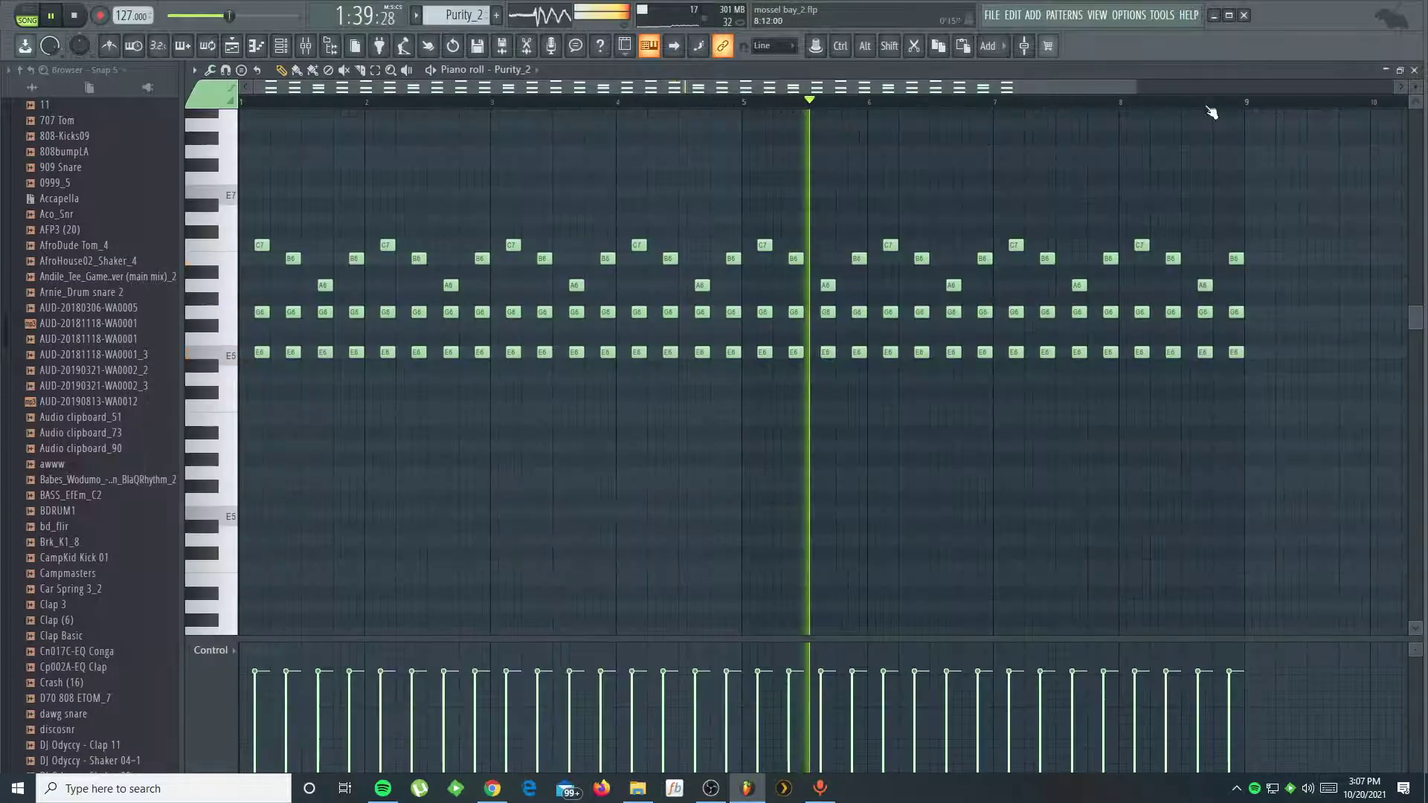
click(1414, 70)
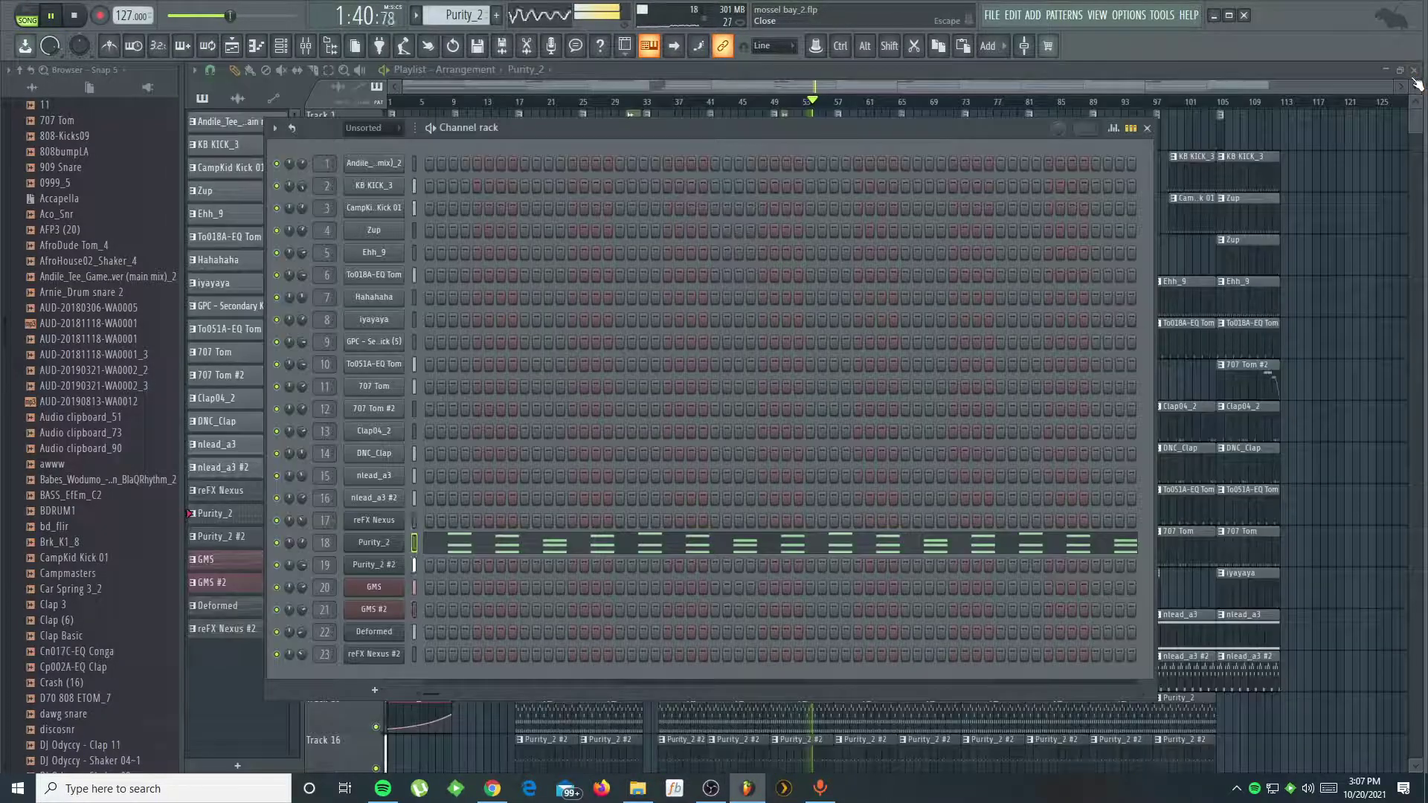
click(374, 543)
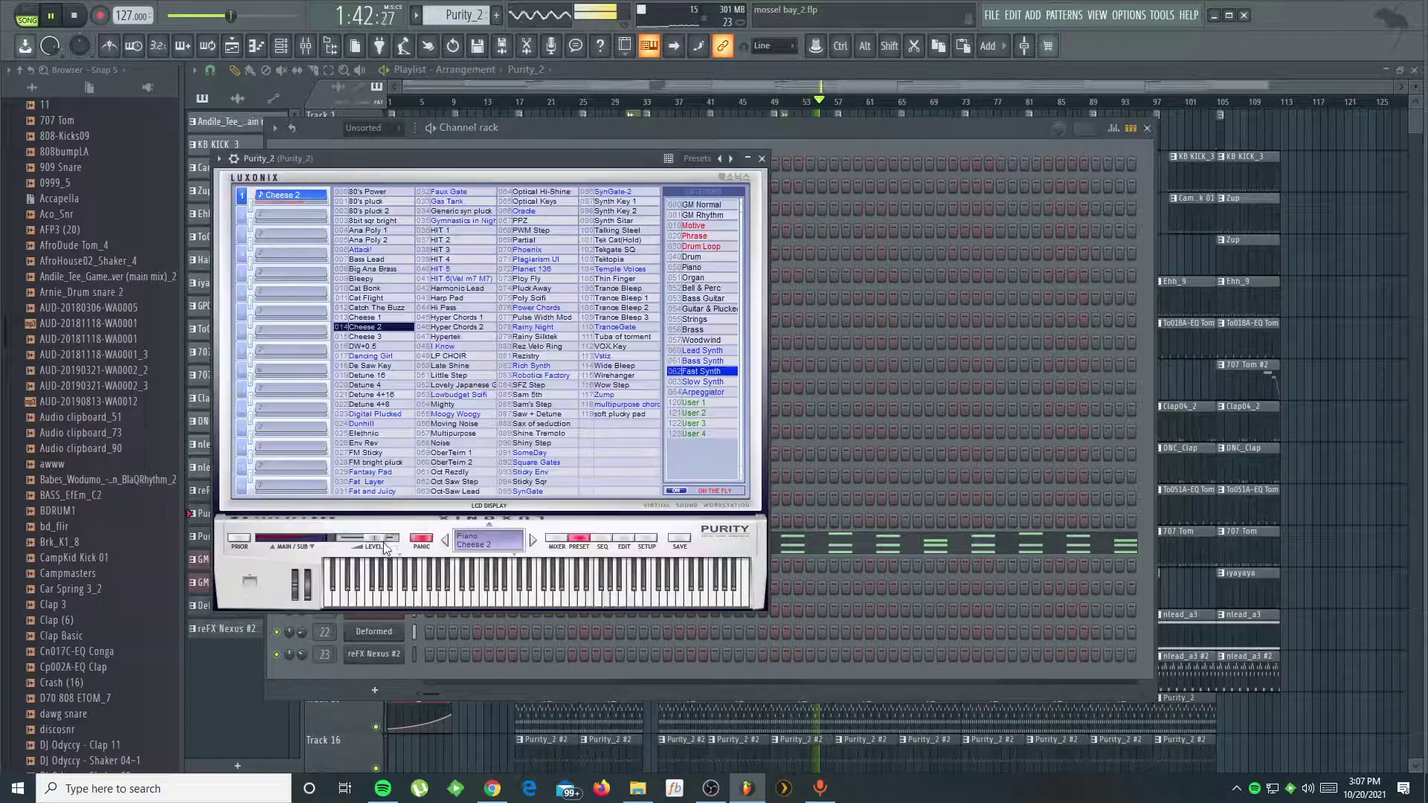
- Inspect the Purity_2 #2 pattern's notes in the piano roll and check the preset loaded in its Purity instrument
click(762, 159)
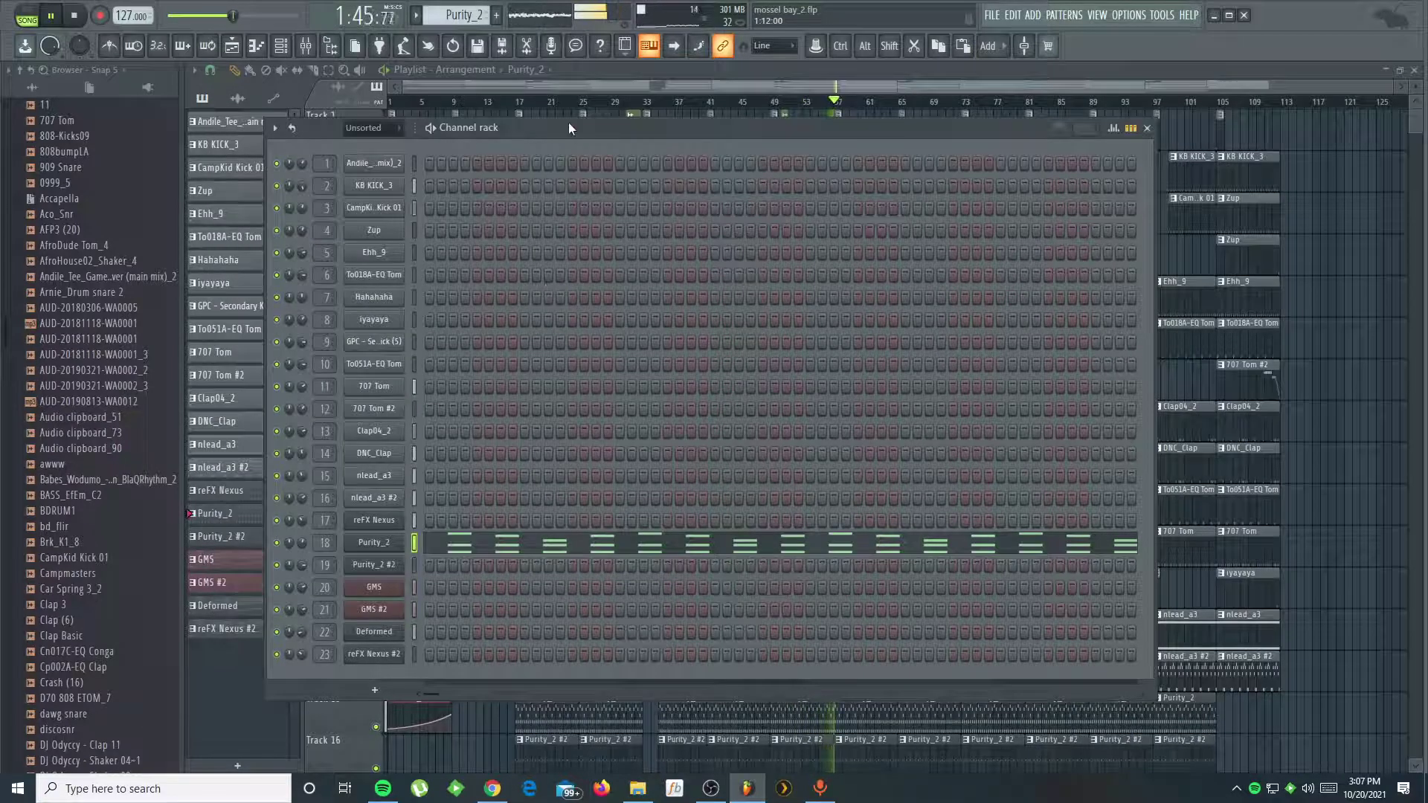
key(KP_Add)
click(438, 568)
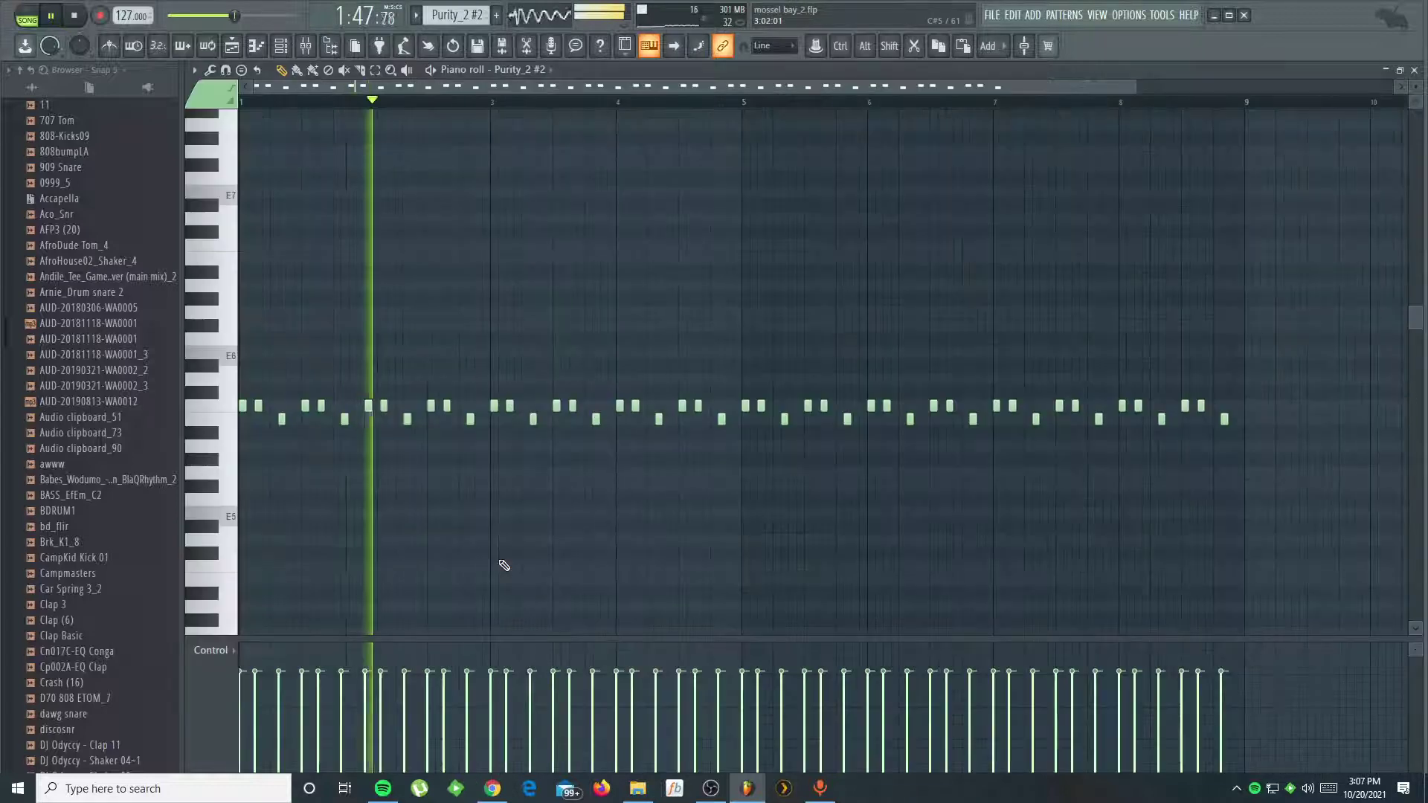
click(1414, 70)
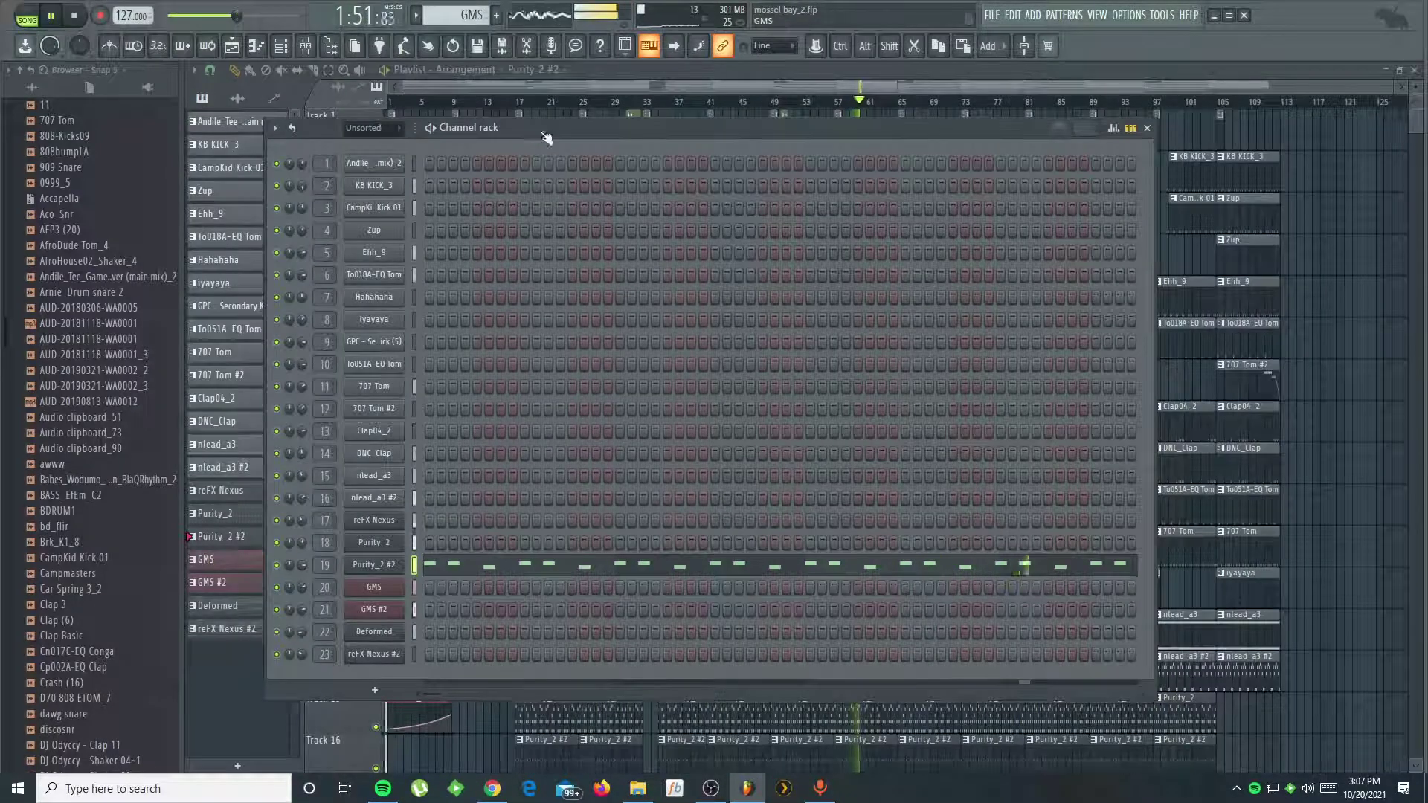
click(374, 565)
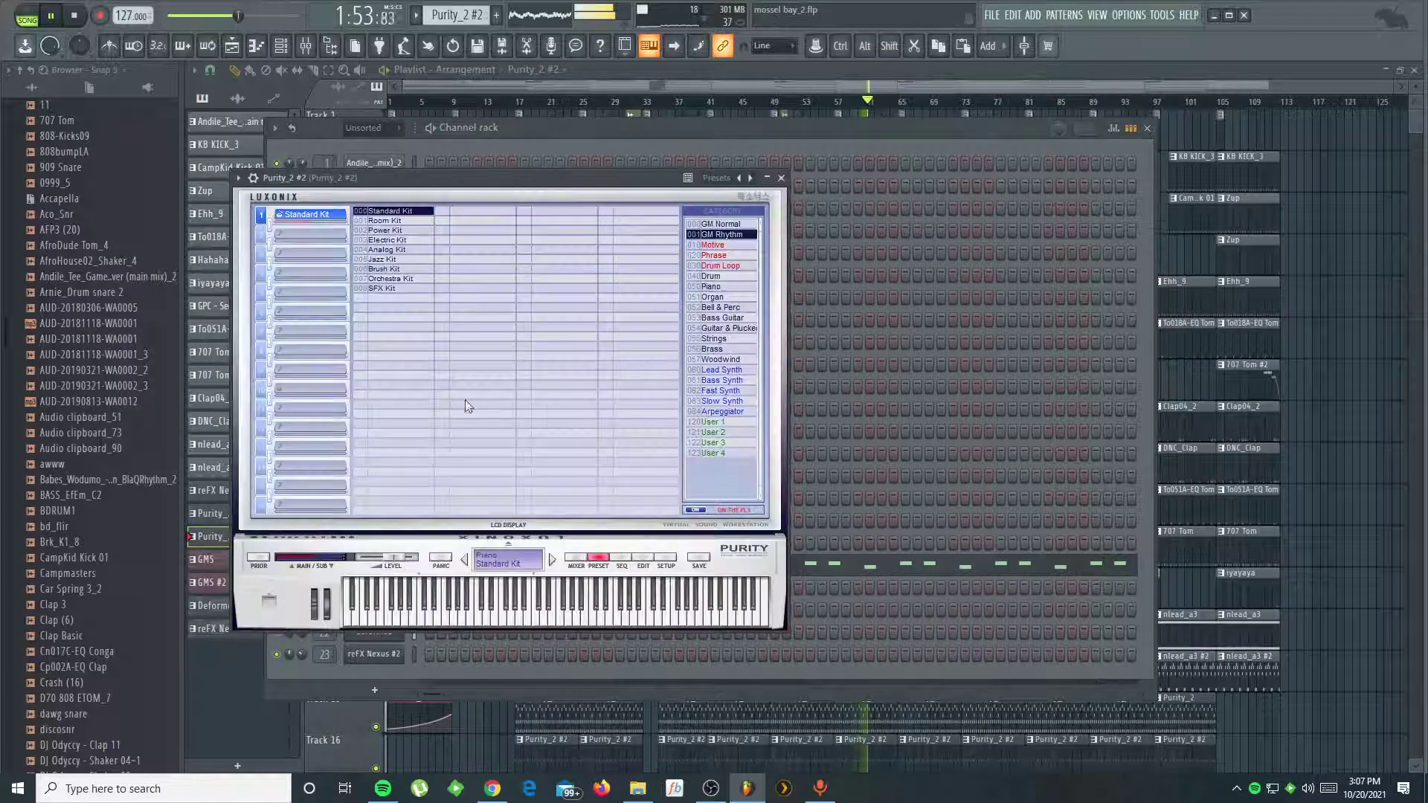
click(781, 178)
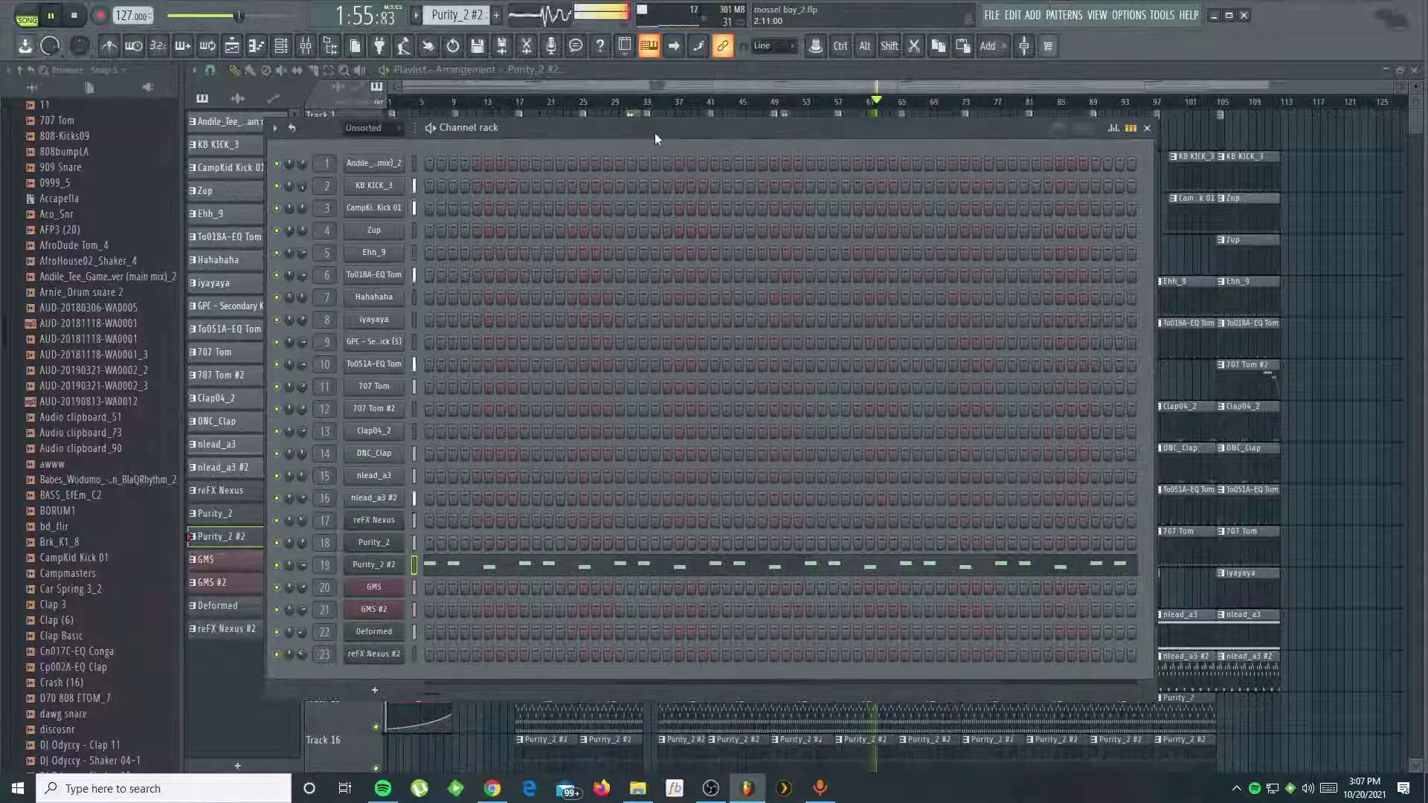
- Examine the full note range of the GMS pattern in the piano roll and check the program loaded in its synth
key(Right)
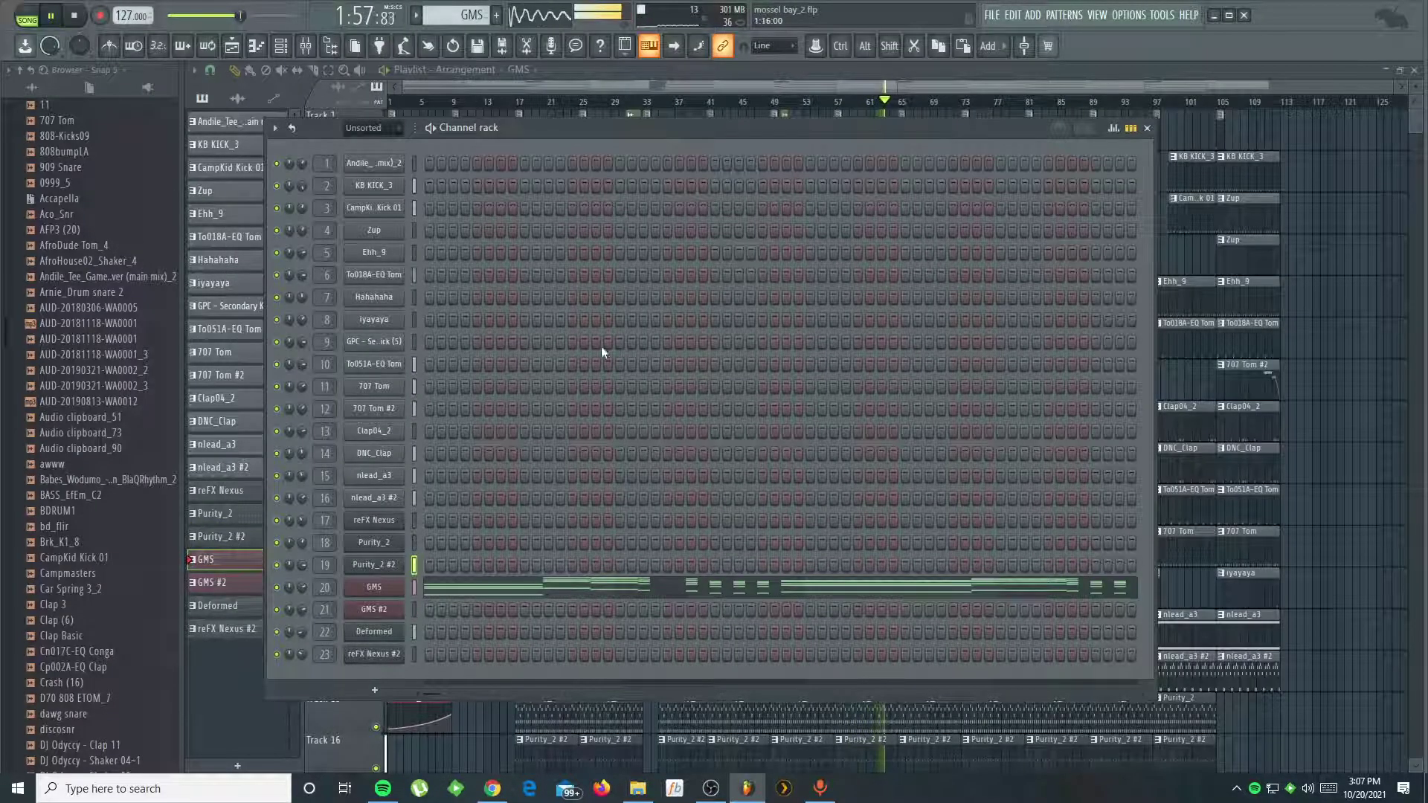
click(527, 595)
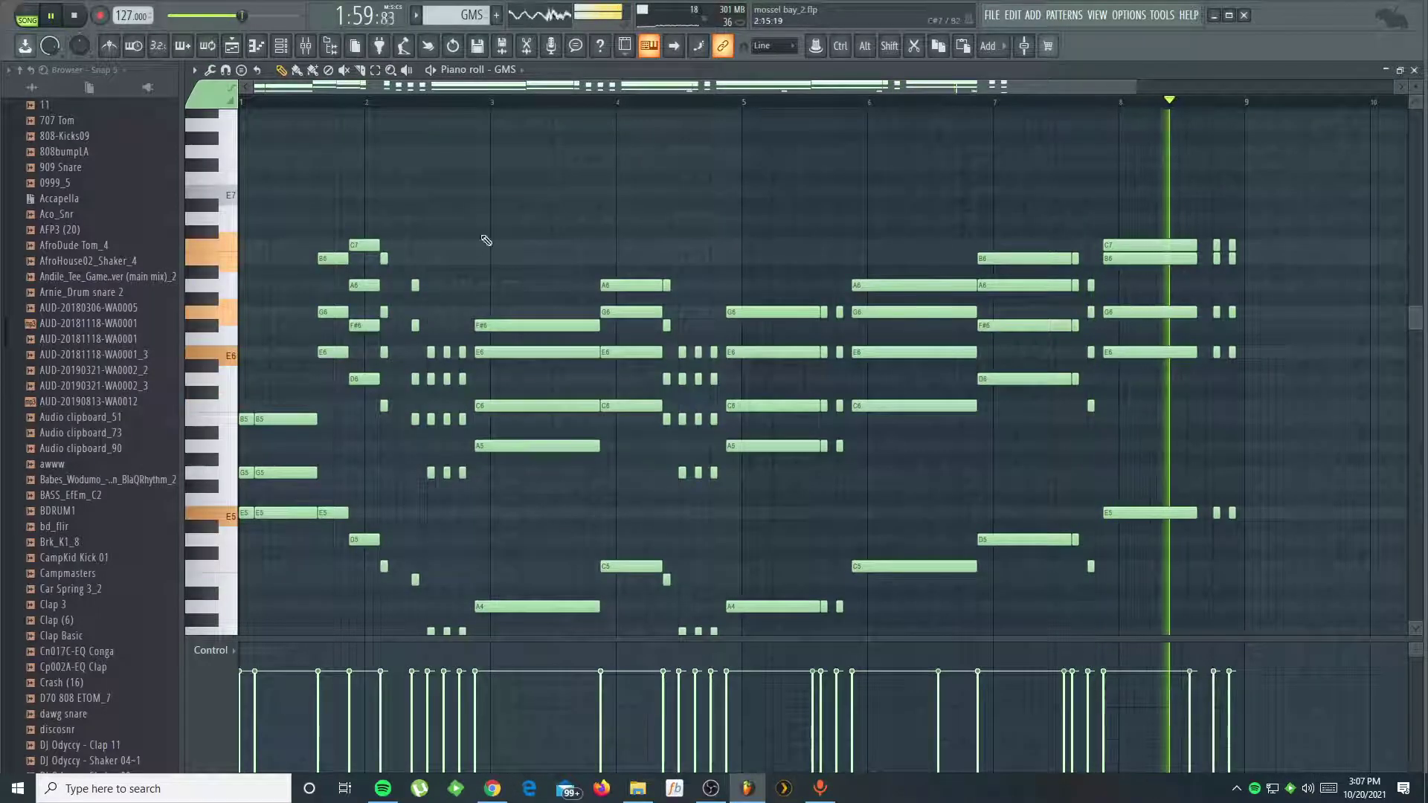
scroll(405, 253, up, 2)
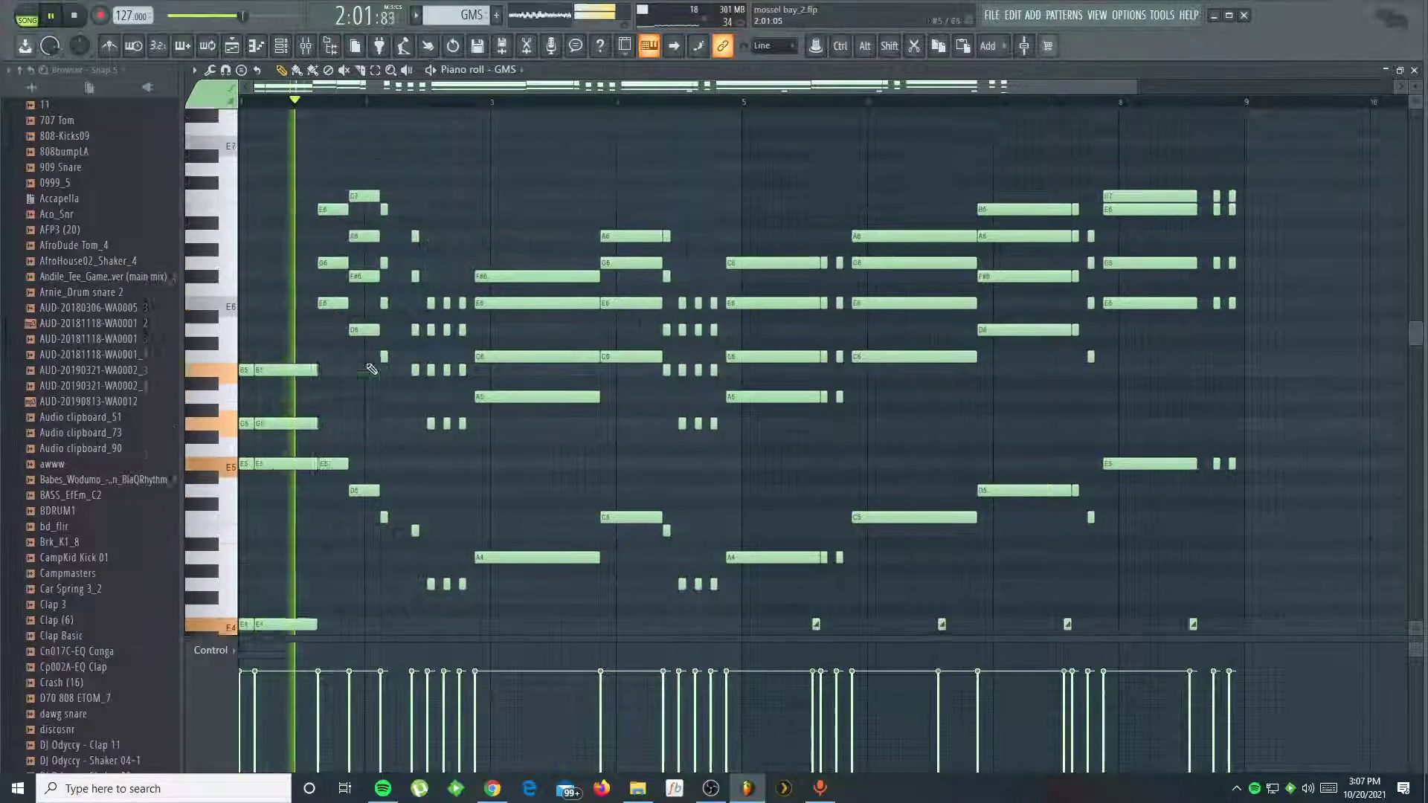
scroll(413, 234, down, 4)
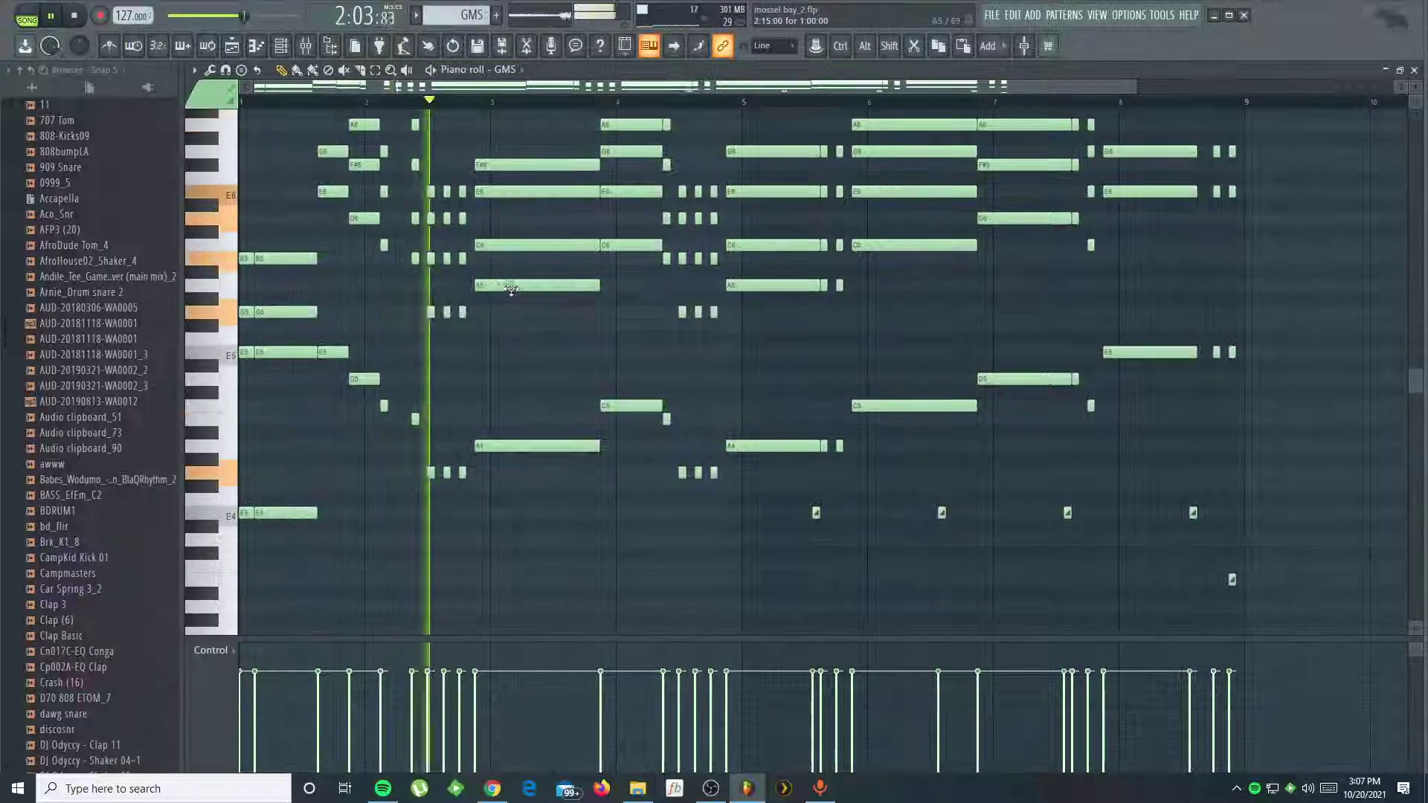
scroll(541, 325, up, 1)
scroll(655, 313, up, 1)
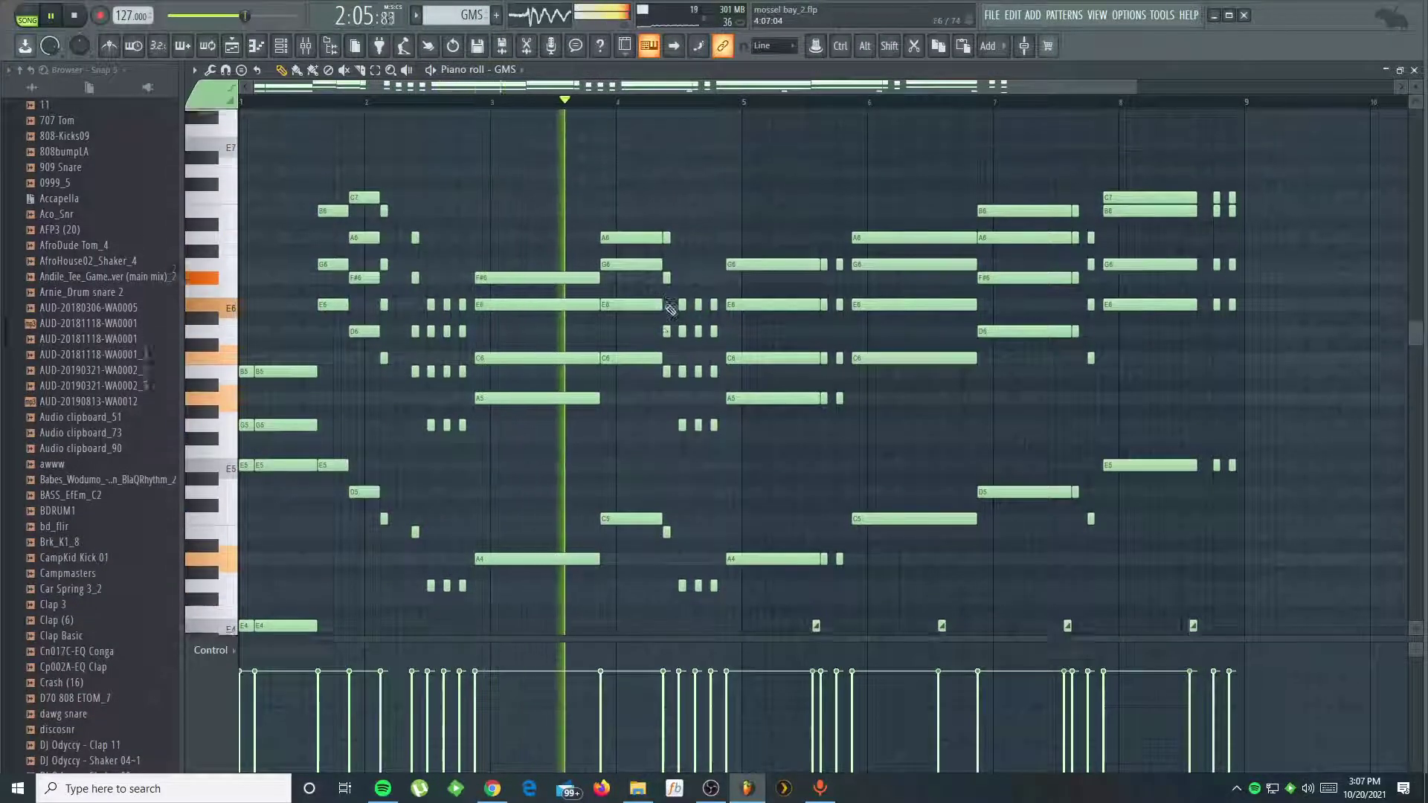
scroll(691, 317, down, 2)
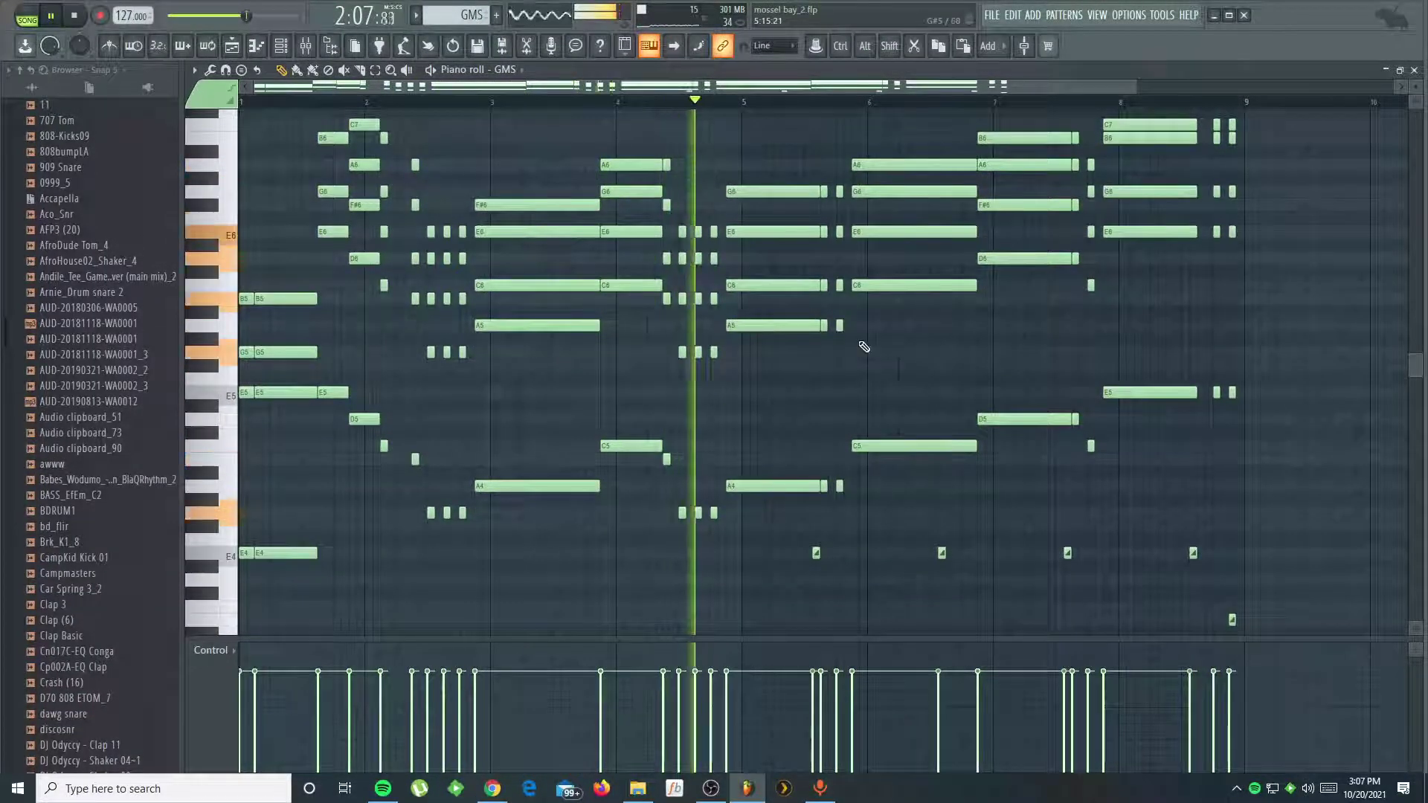
scroll(864, 347, down, 5)
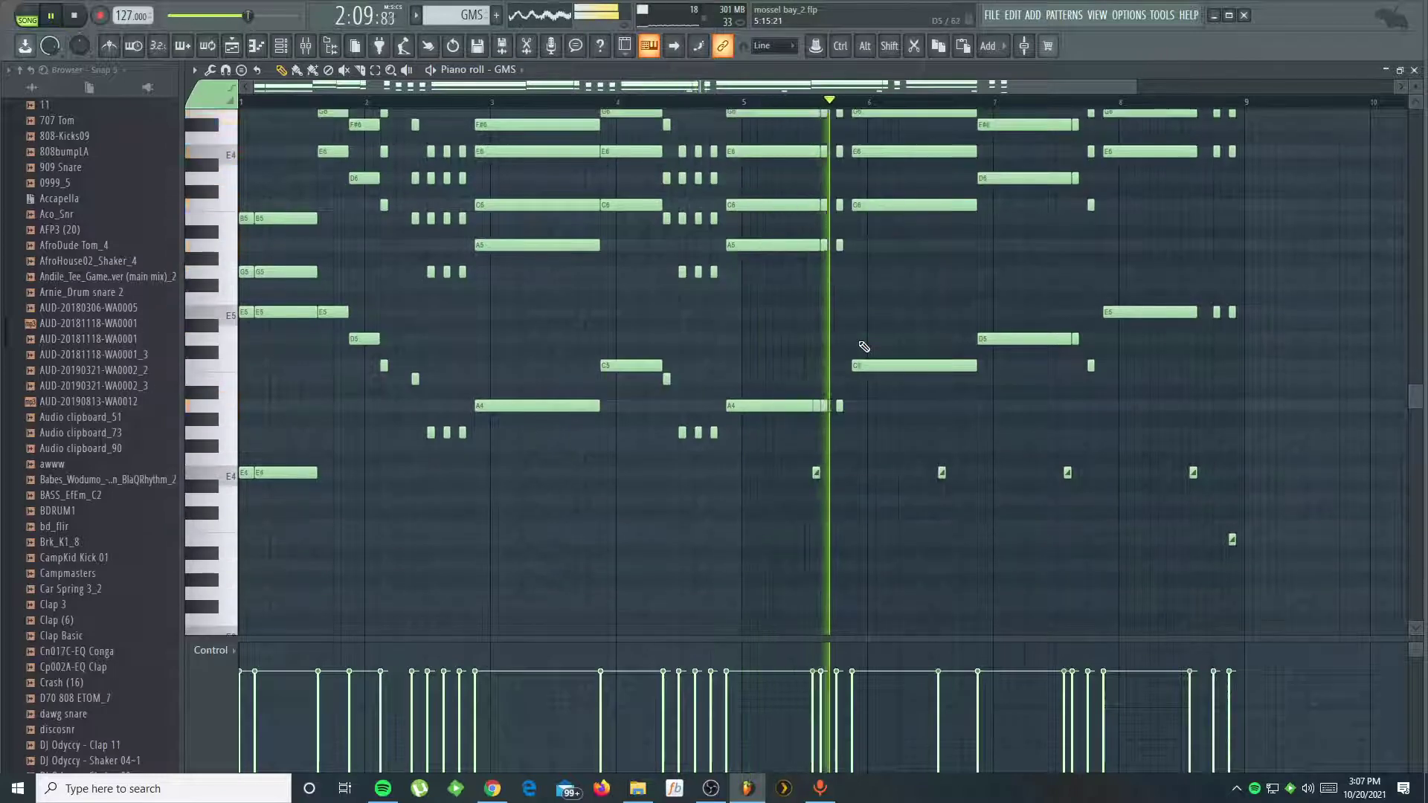
scroll(863, 346, up, 5)
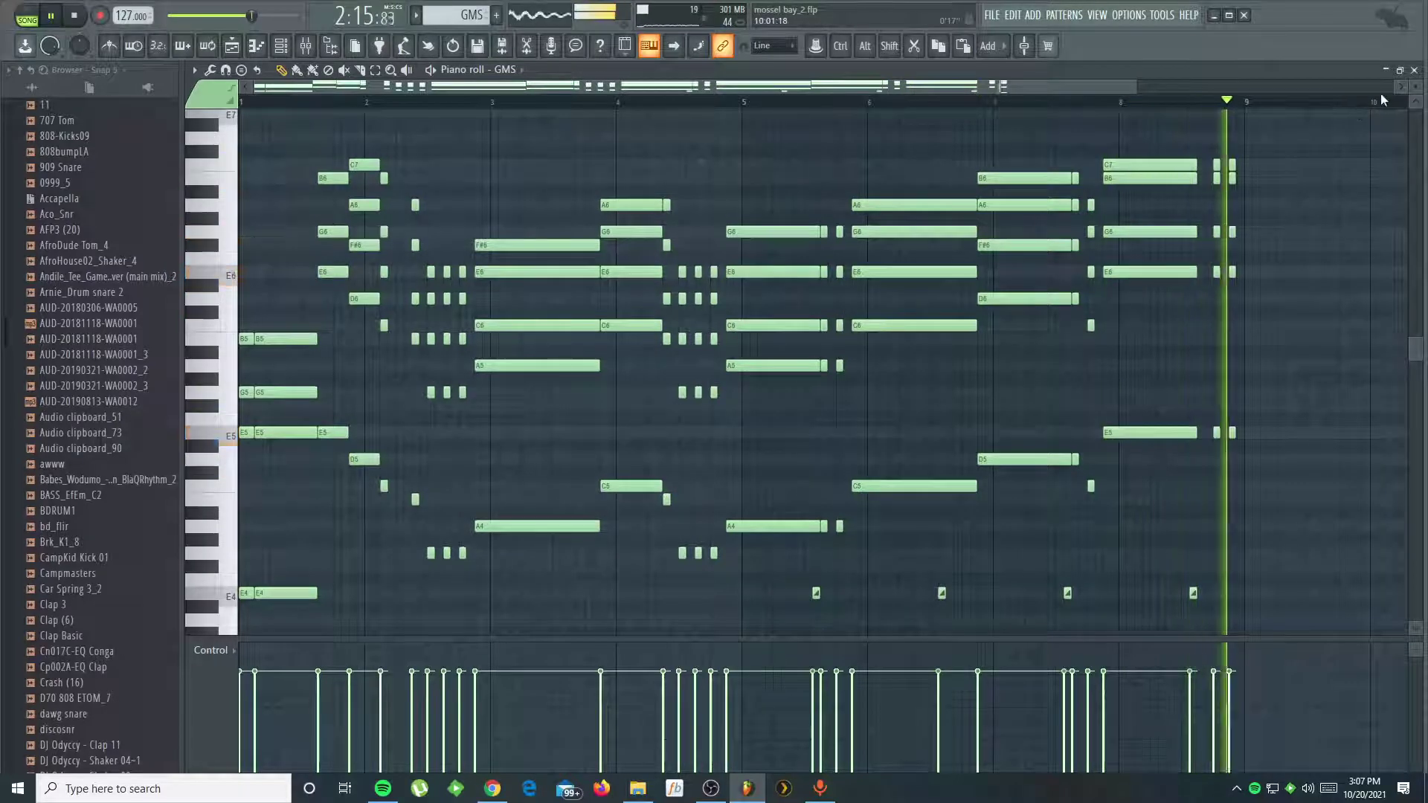
click(1414, 70)
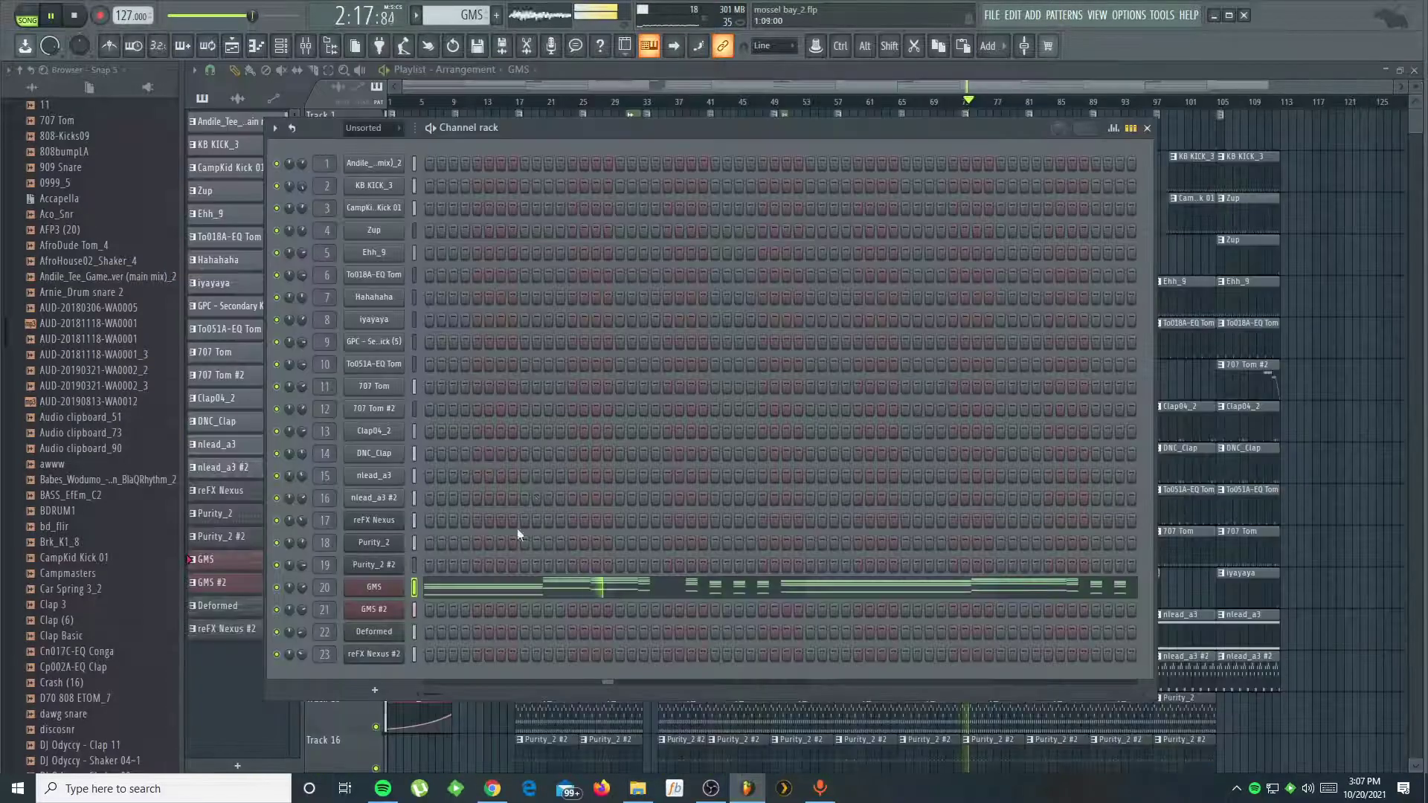
click(374, 588)
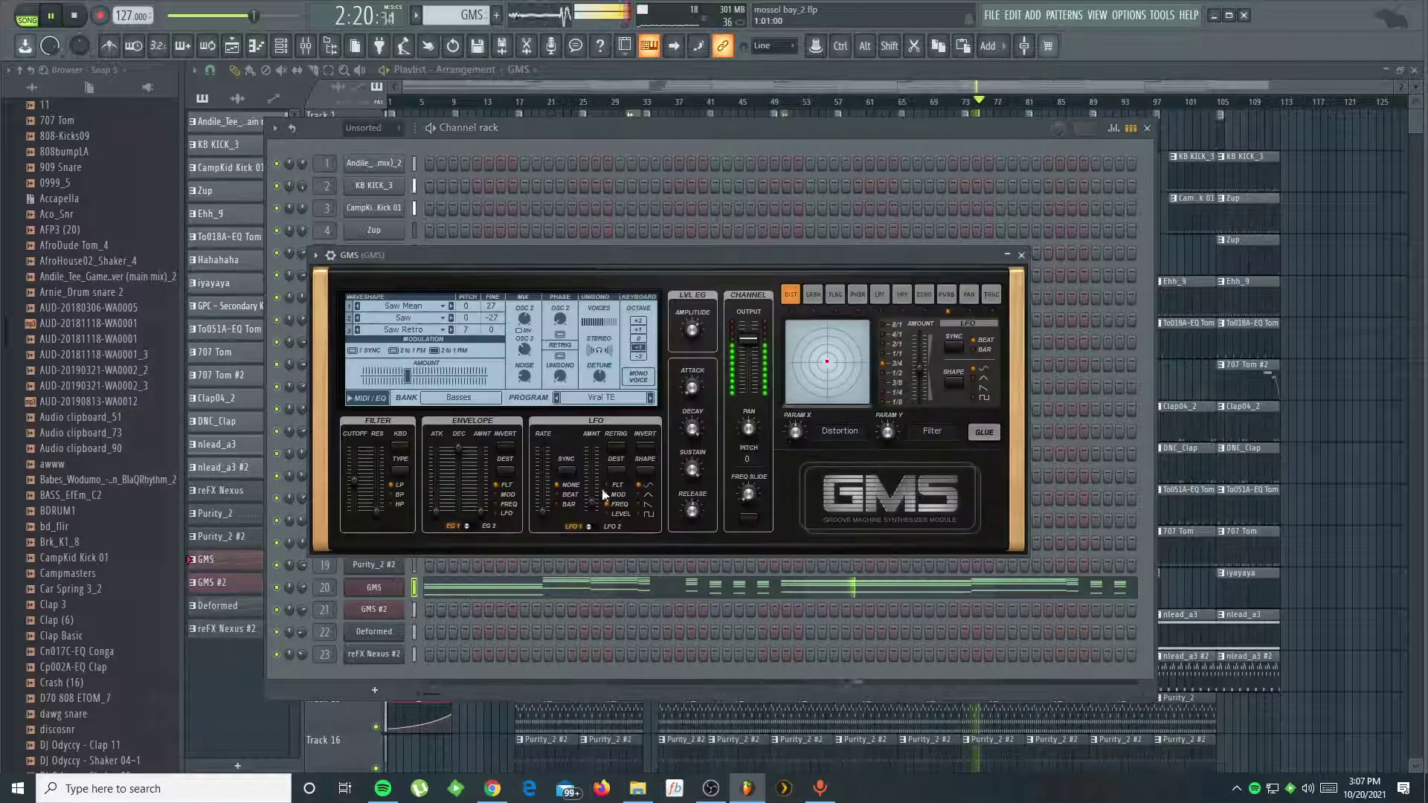
click(1021, 255)
- Check the program loaded in the GMS #2 synth and inspect that pattern's notes in the piano roll
key(KP_Add)
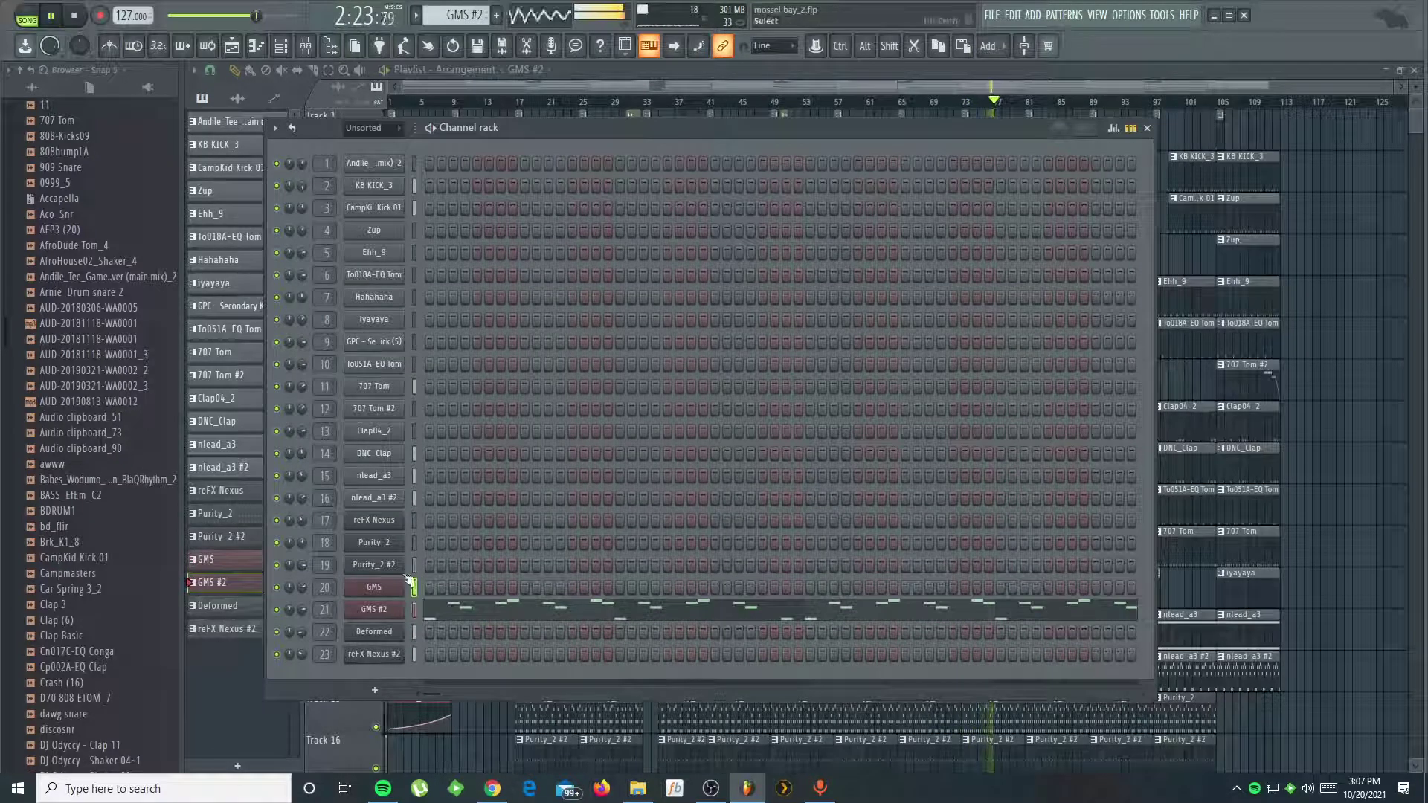
click(368, 609)
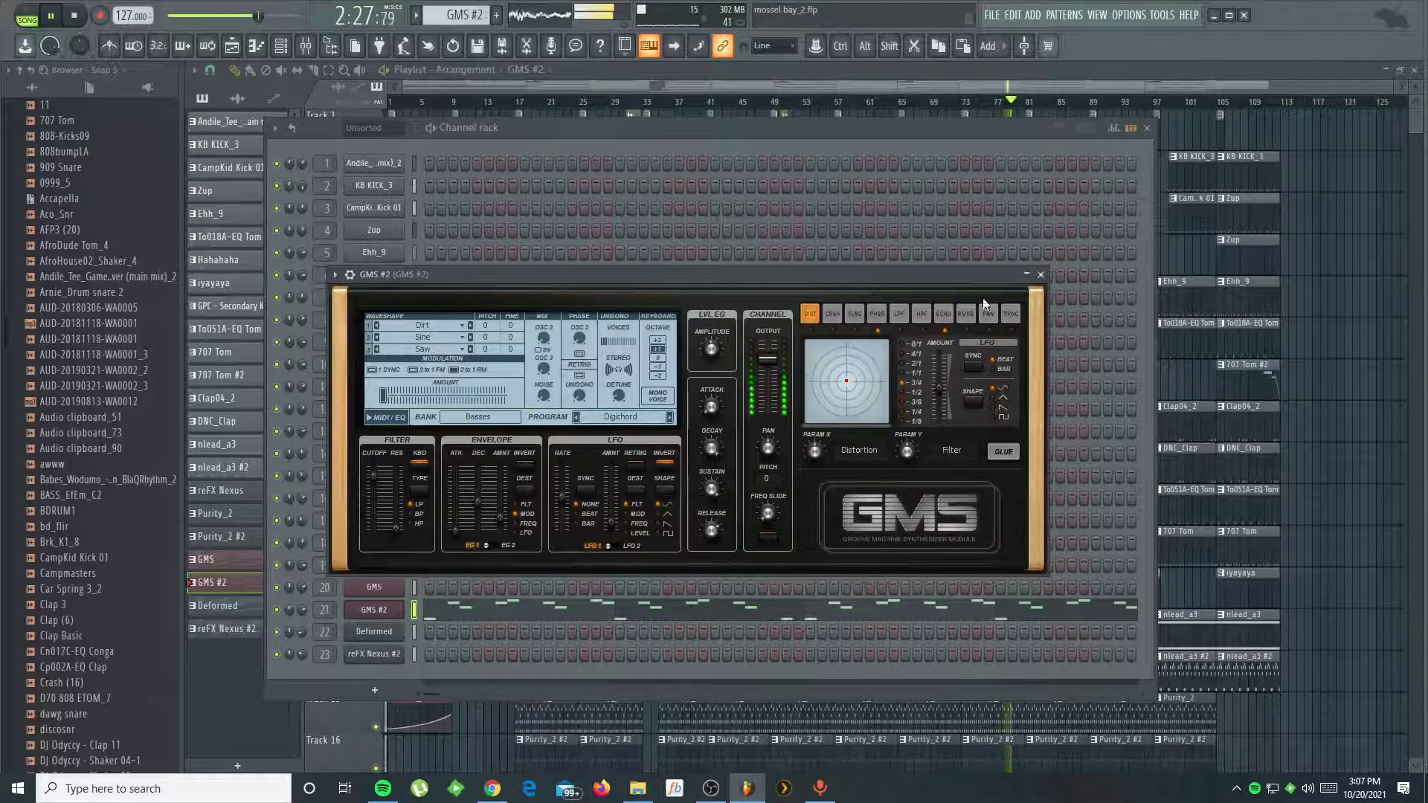
click(1041, 274)
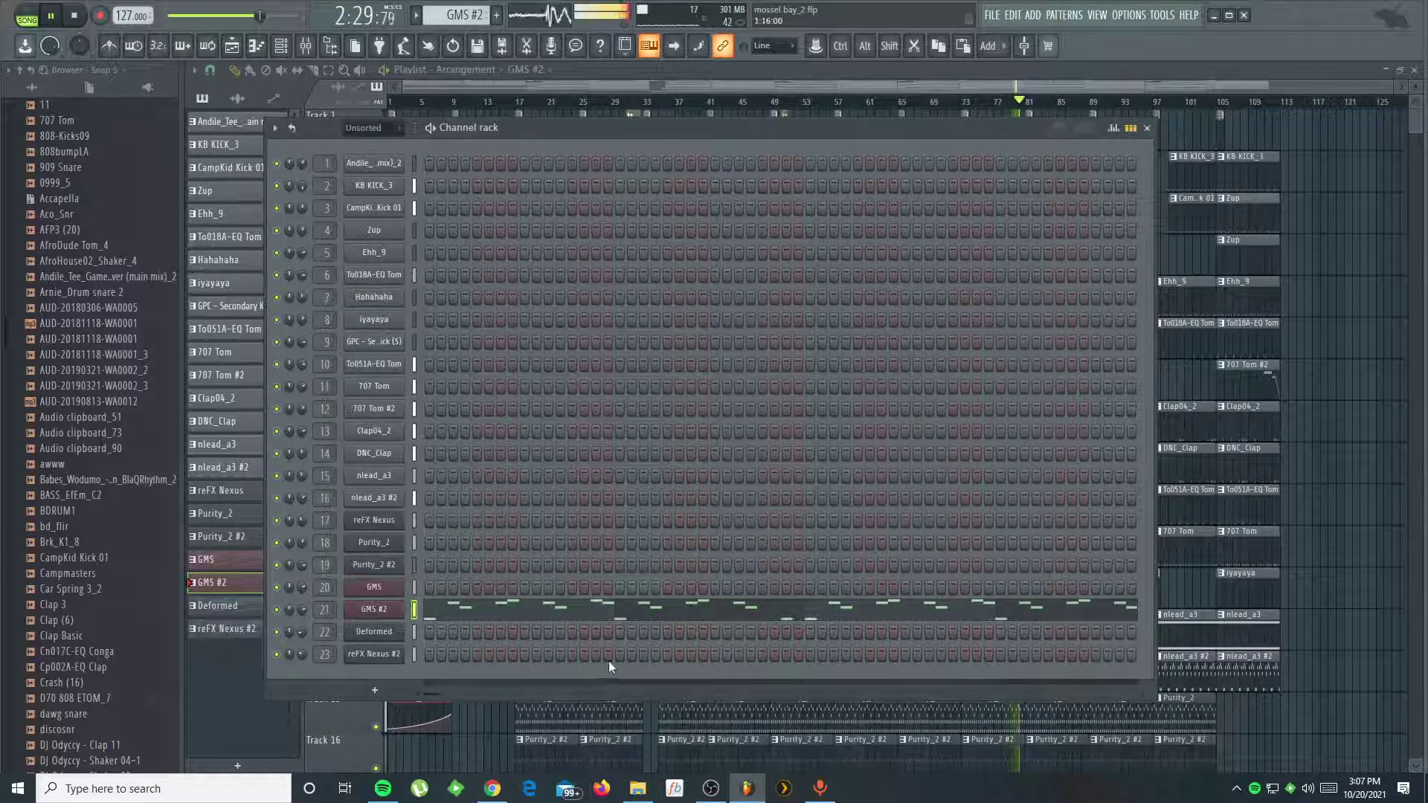
click(628, 604)
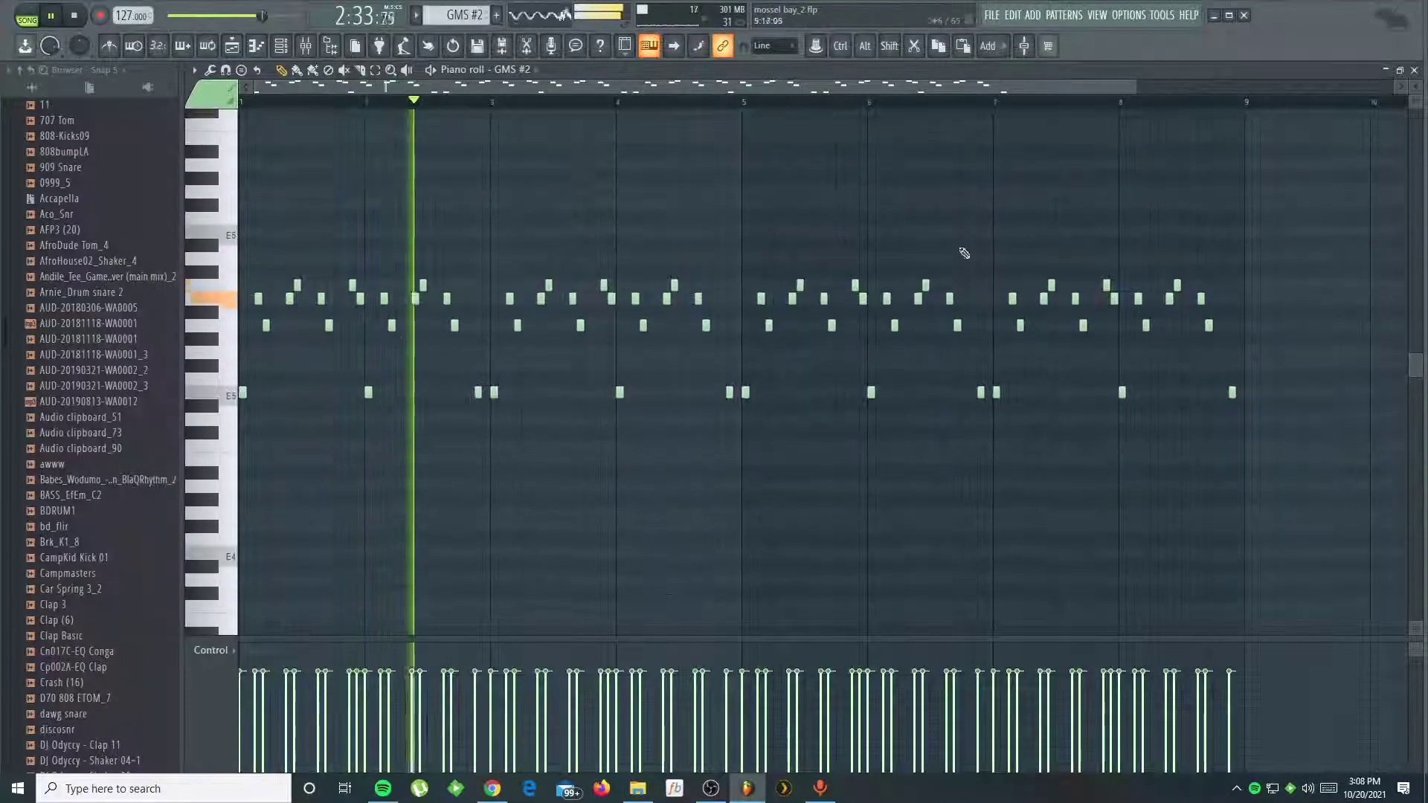
click(1414, 69)
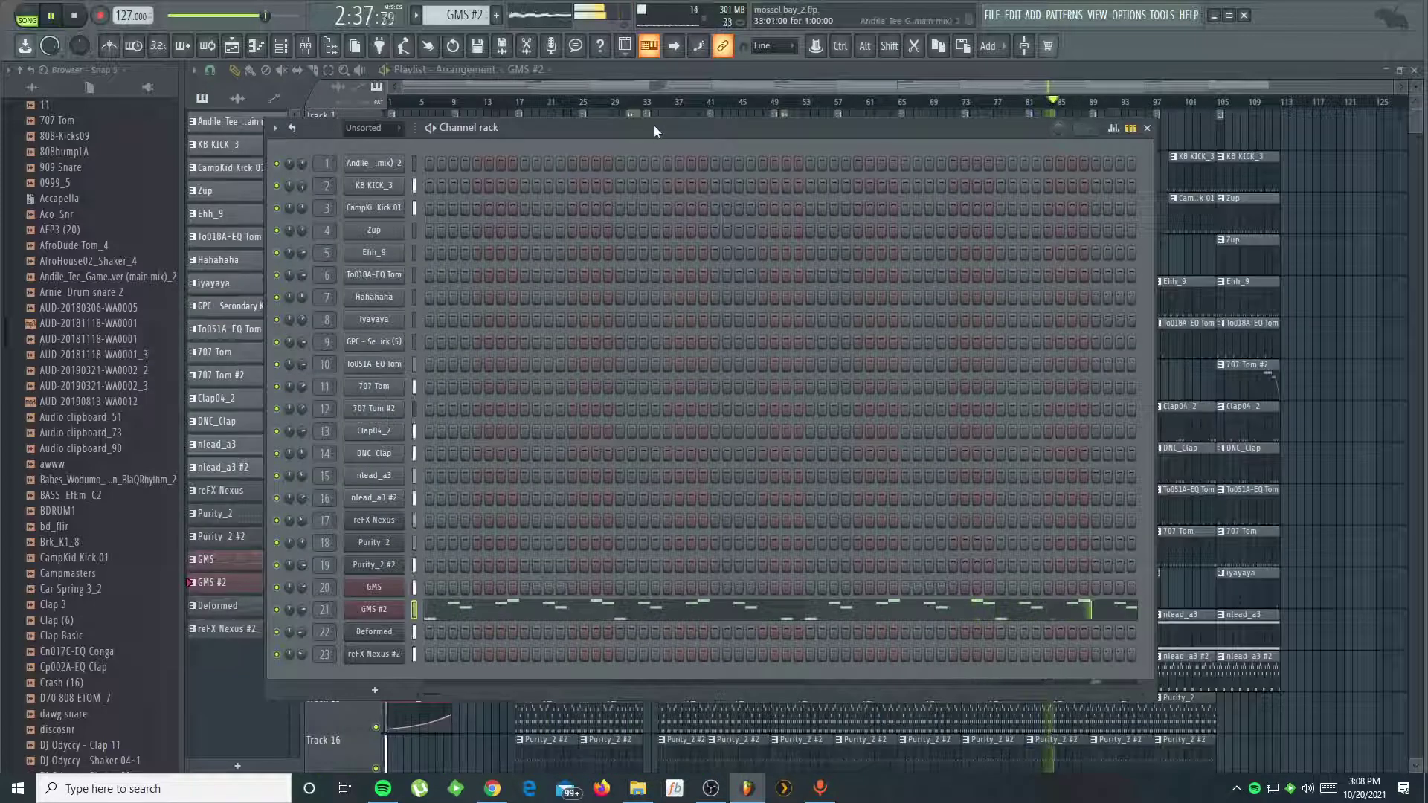
- Inspect the Deformed pattern's notes in the piano roll and view the reFX Nexus #2 pattern in the channel rack
key(KP_Add)
click(531, 638)
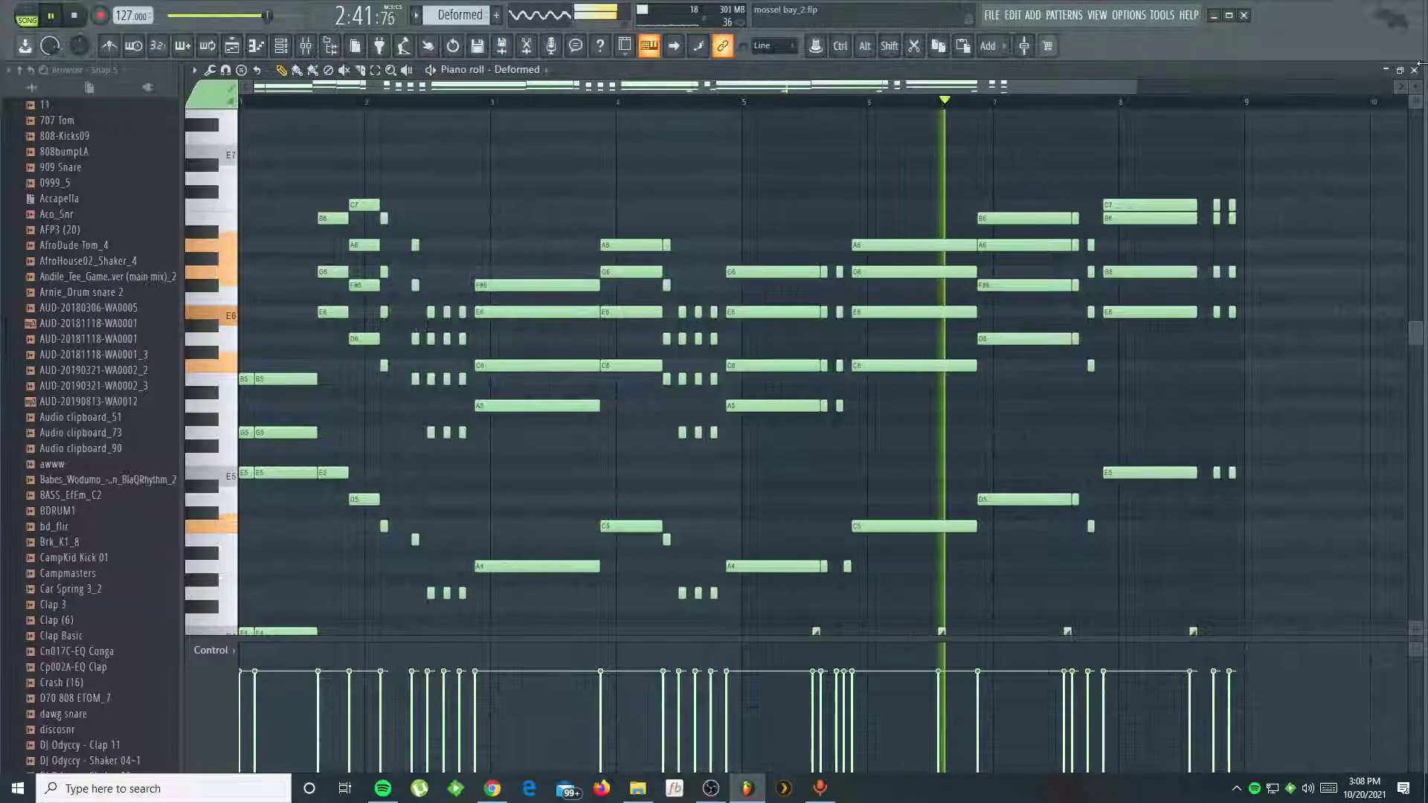
click(1415, 70)
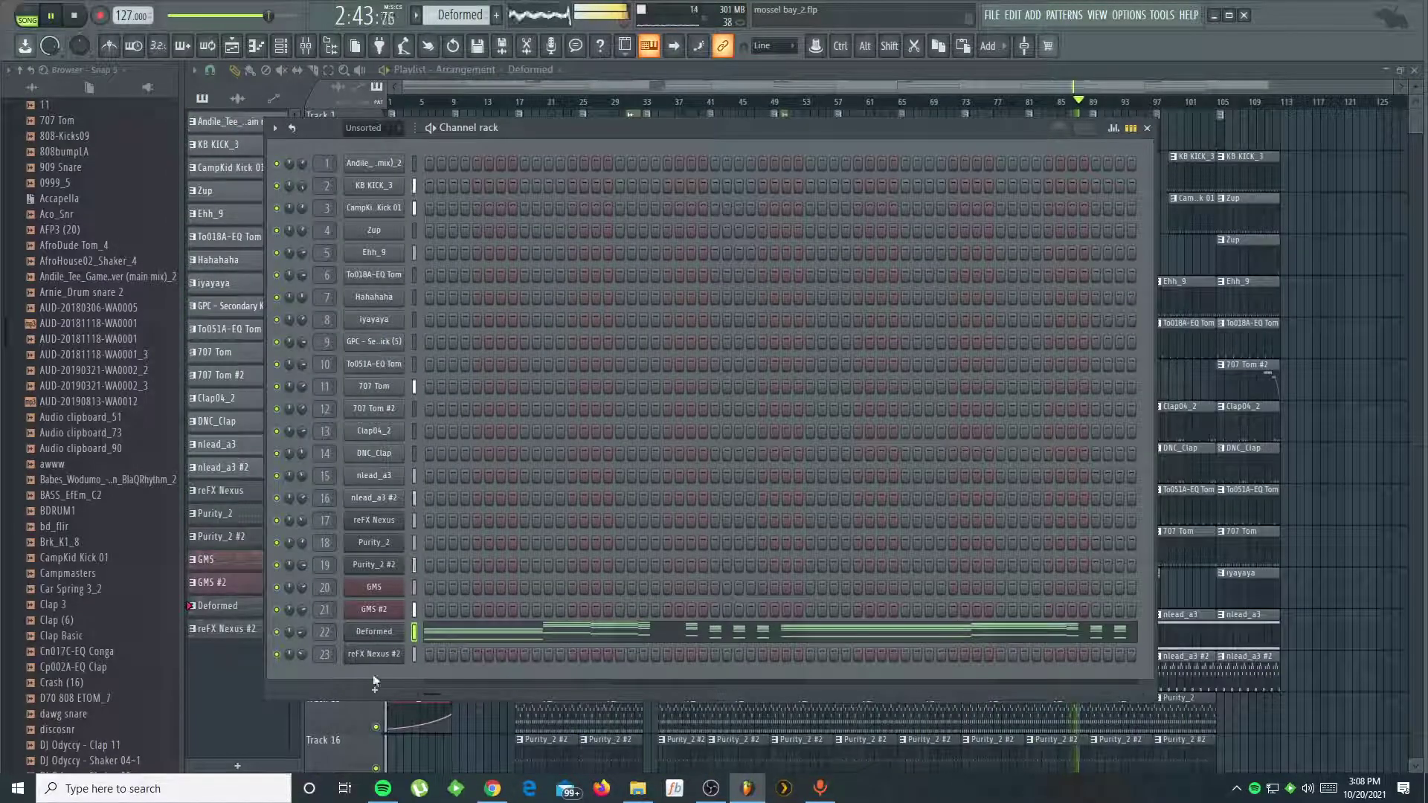
key(KP_Add)
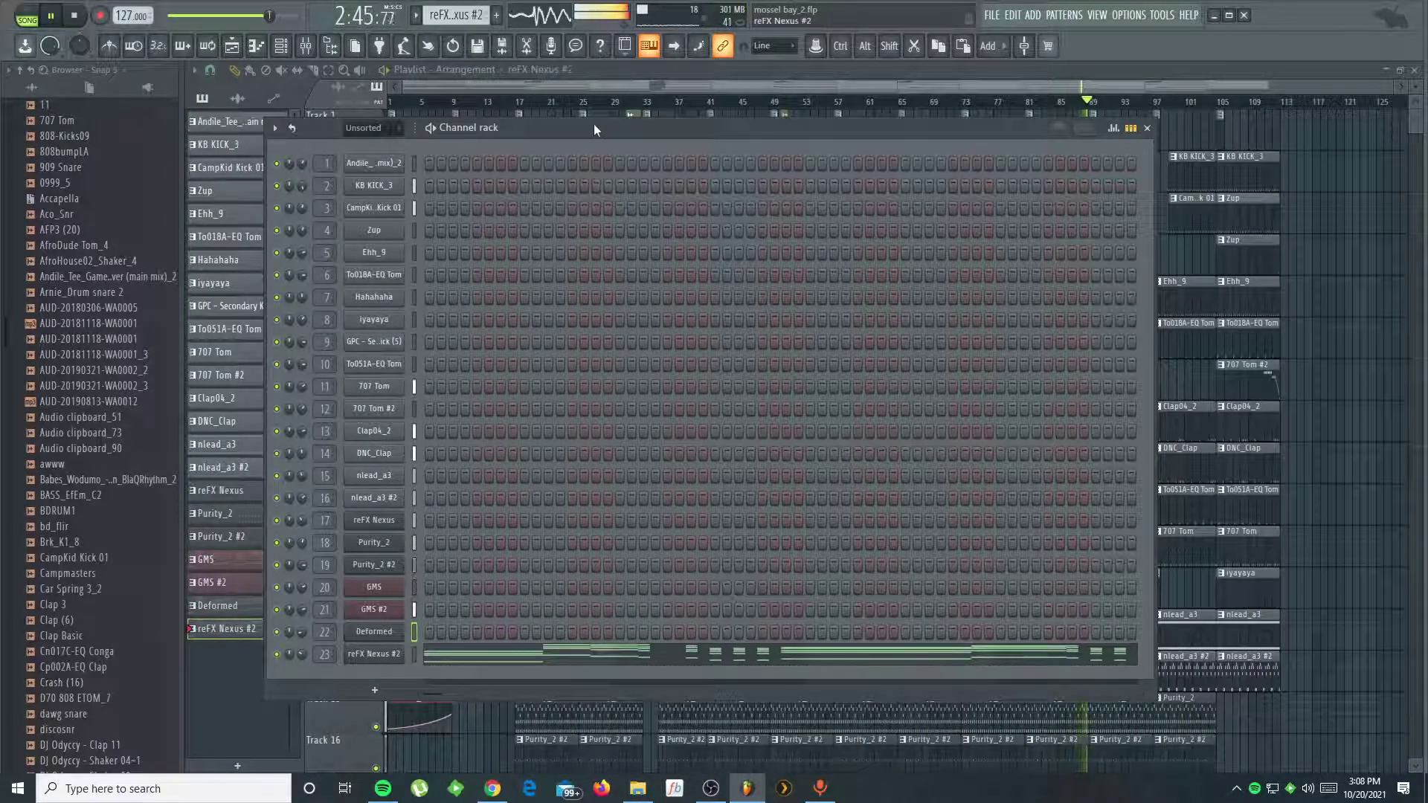
- Close the channel rack and review how the patterns are arranged across all playlist tracks up to the song's end
click(1147, 128)
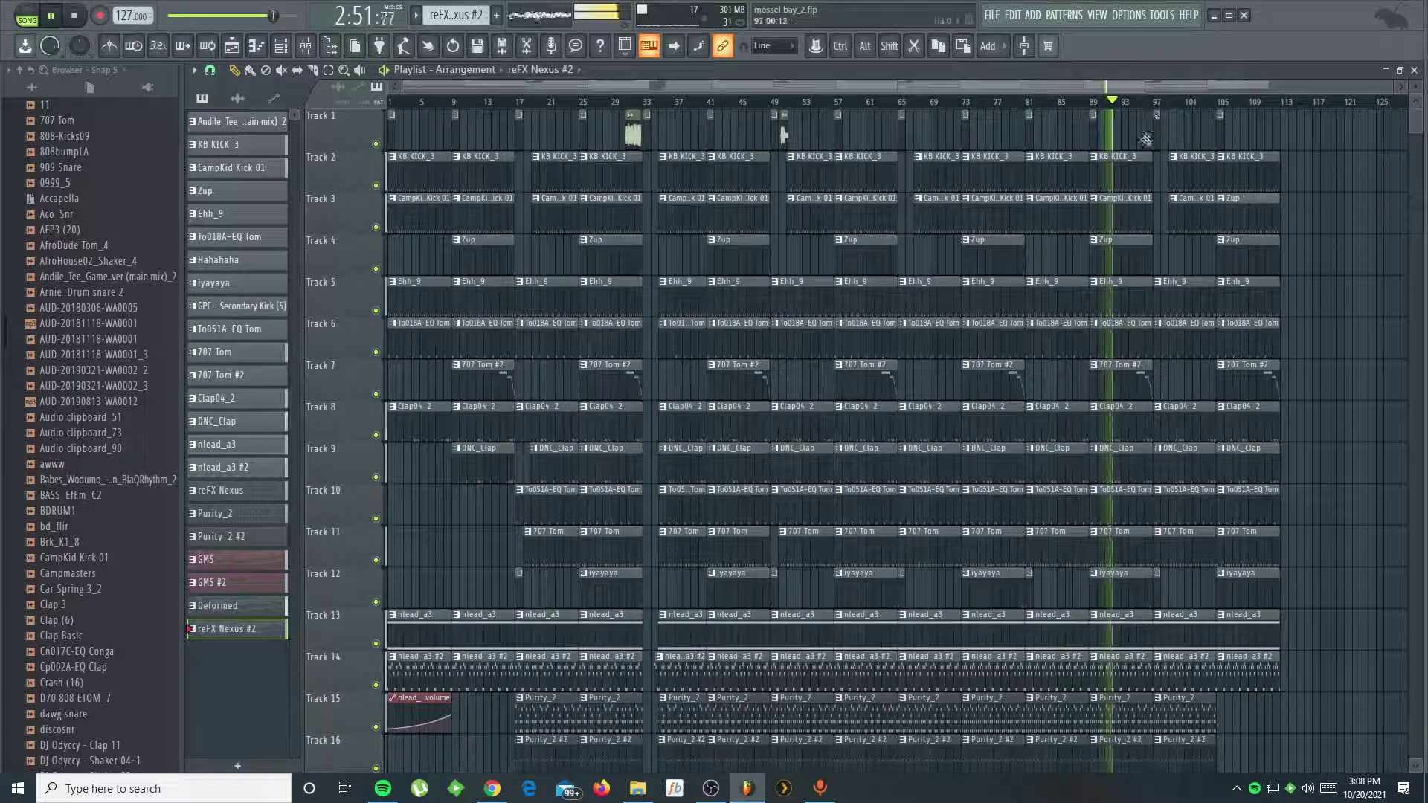
scroll(1182, 149, down, 6)
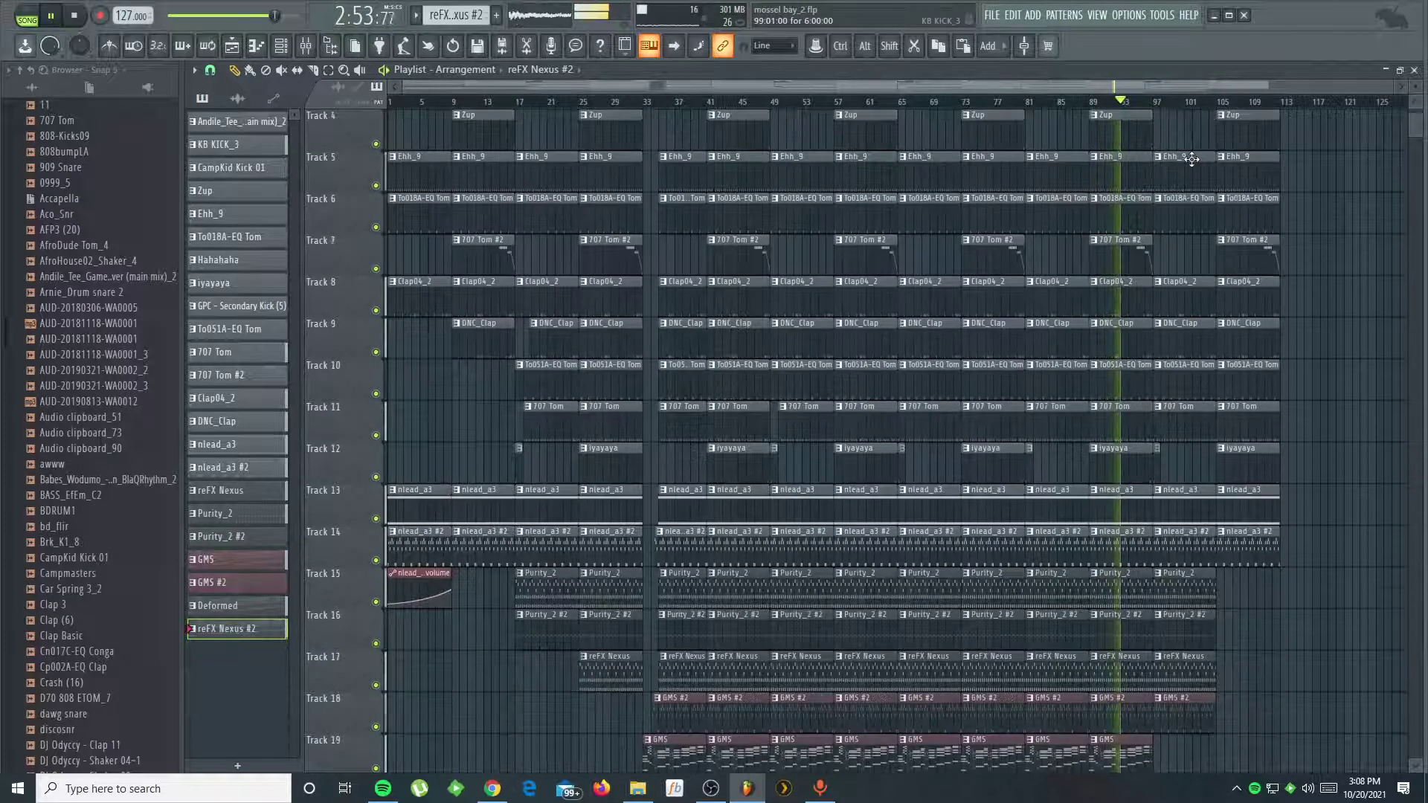
drag(835, 91, 1130, 92)
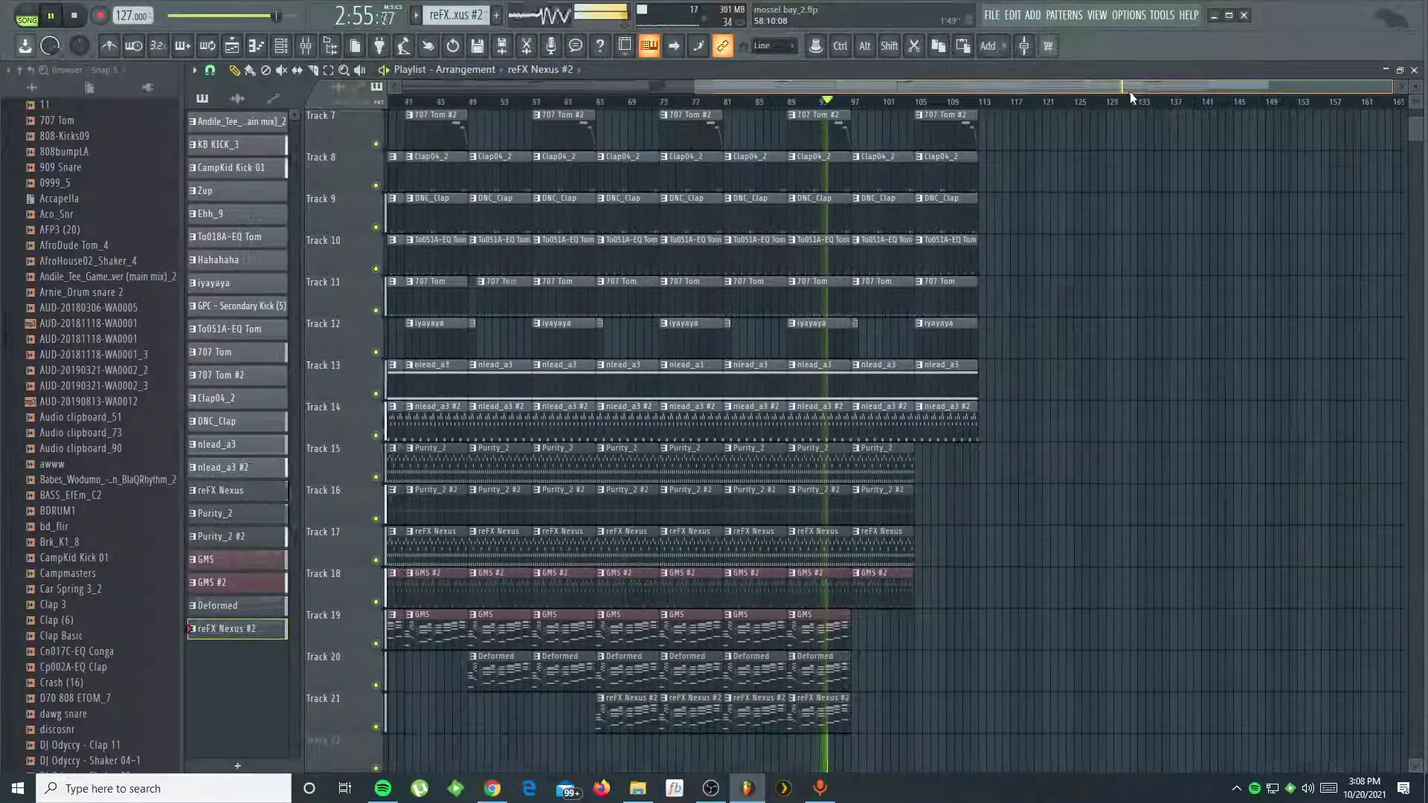
scroll(1061, 328, up, 6)
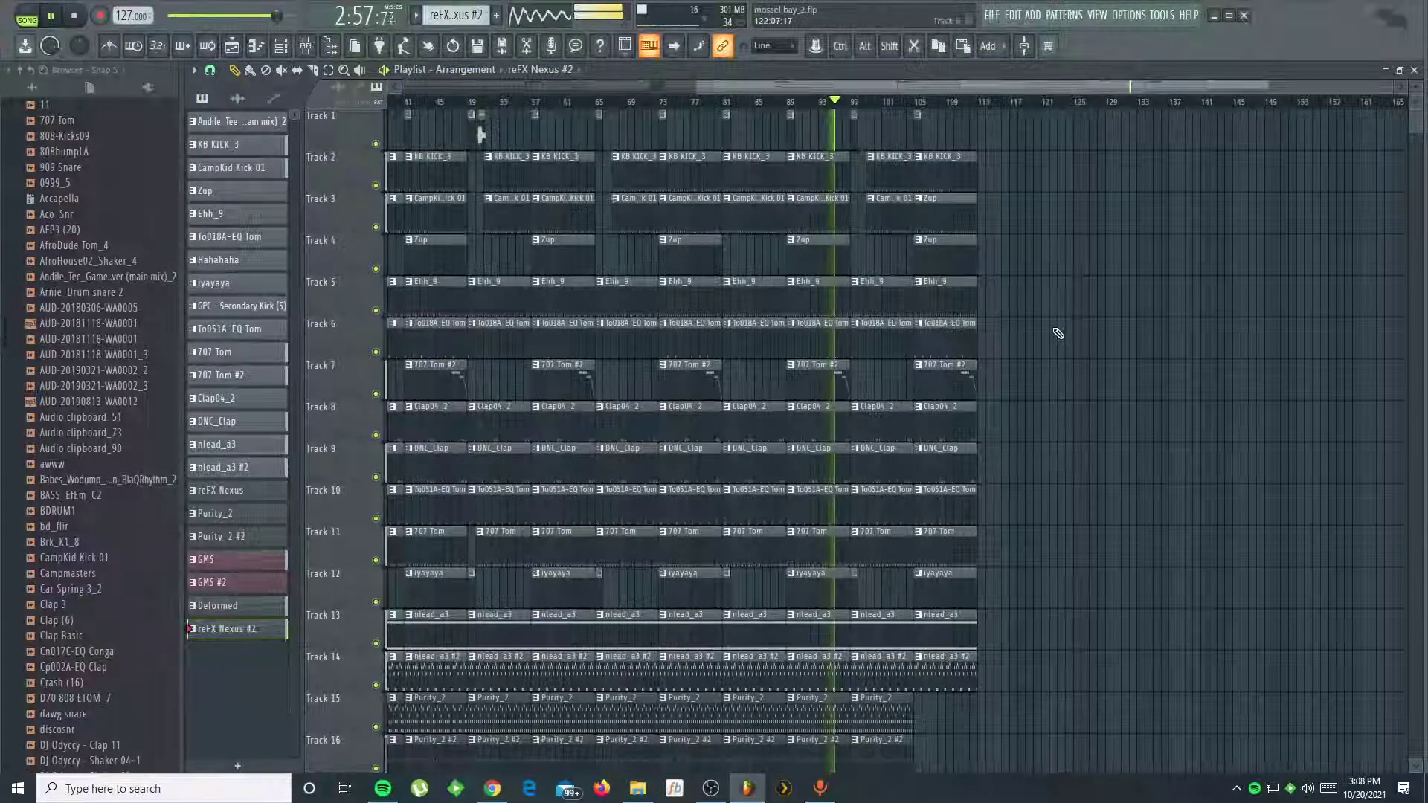
scroll(1058, 333, down, 5)
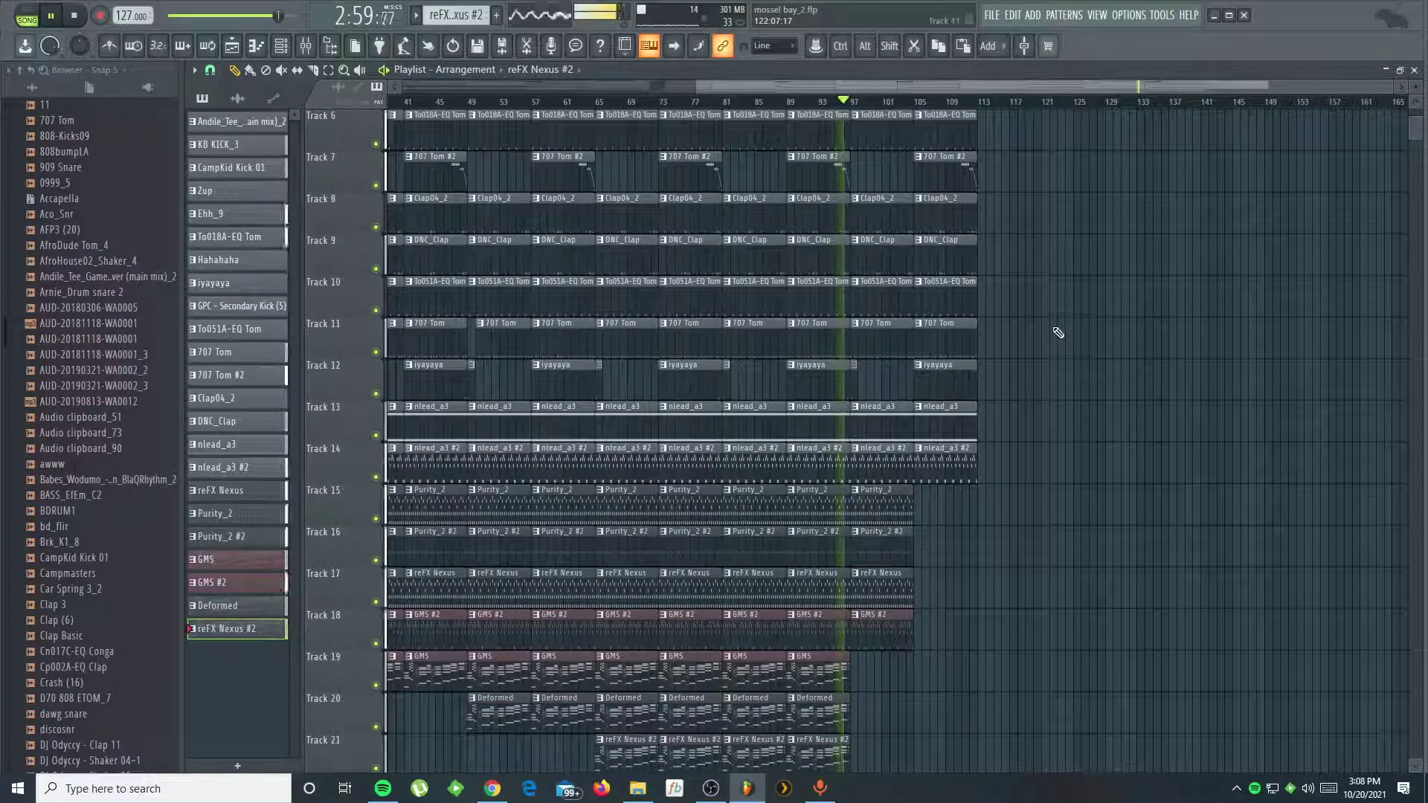
scroll(1058, 333, up, 3)
scroll(1059, 333, down, 4)
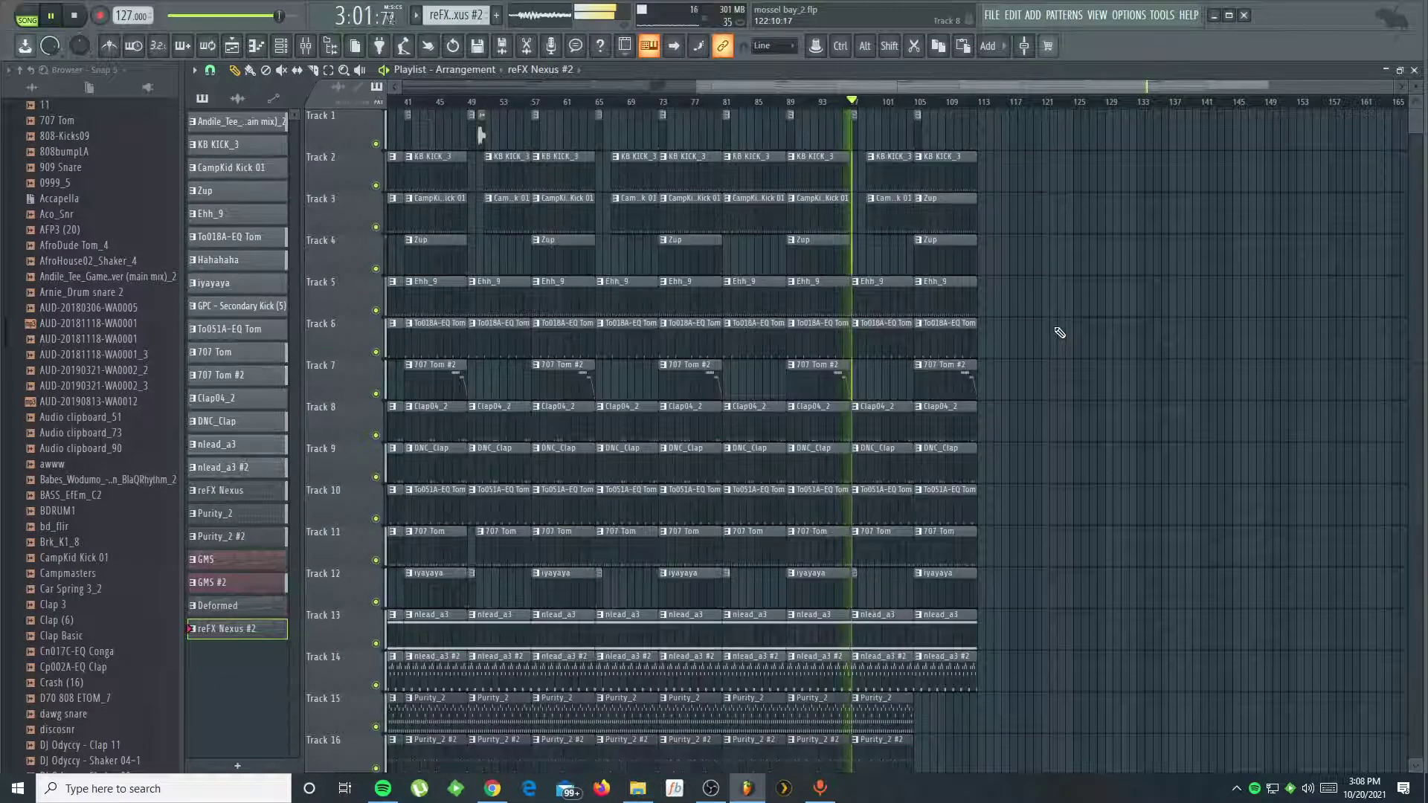
scroll(1059, 331, up, 4)
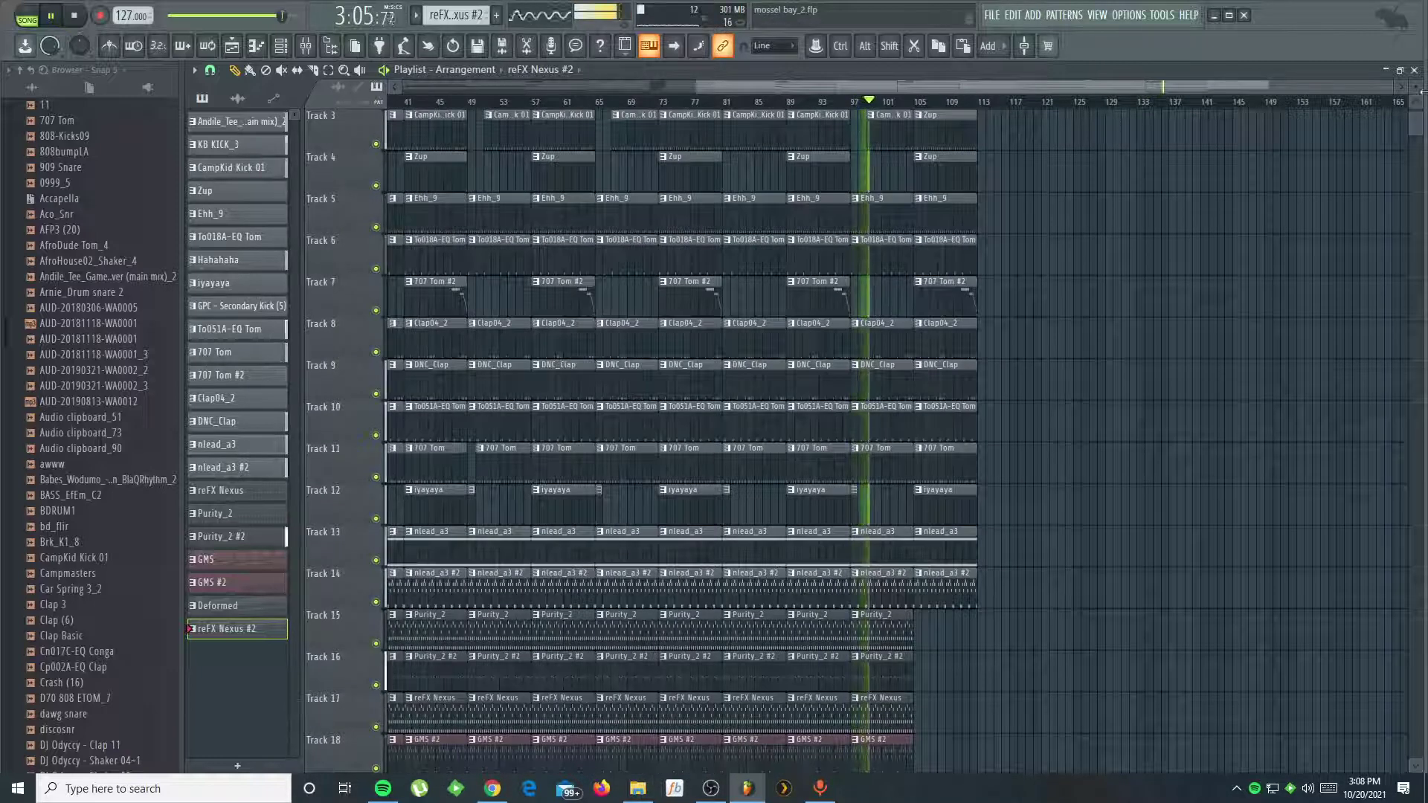
drag(1415, 86, 1415, 112)
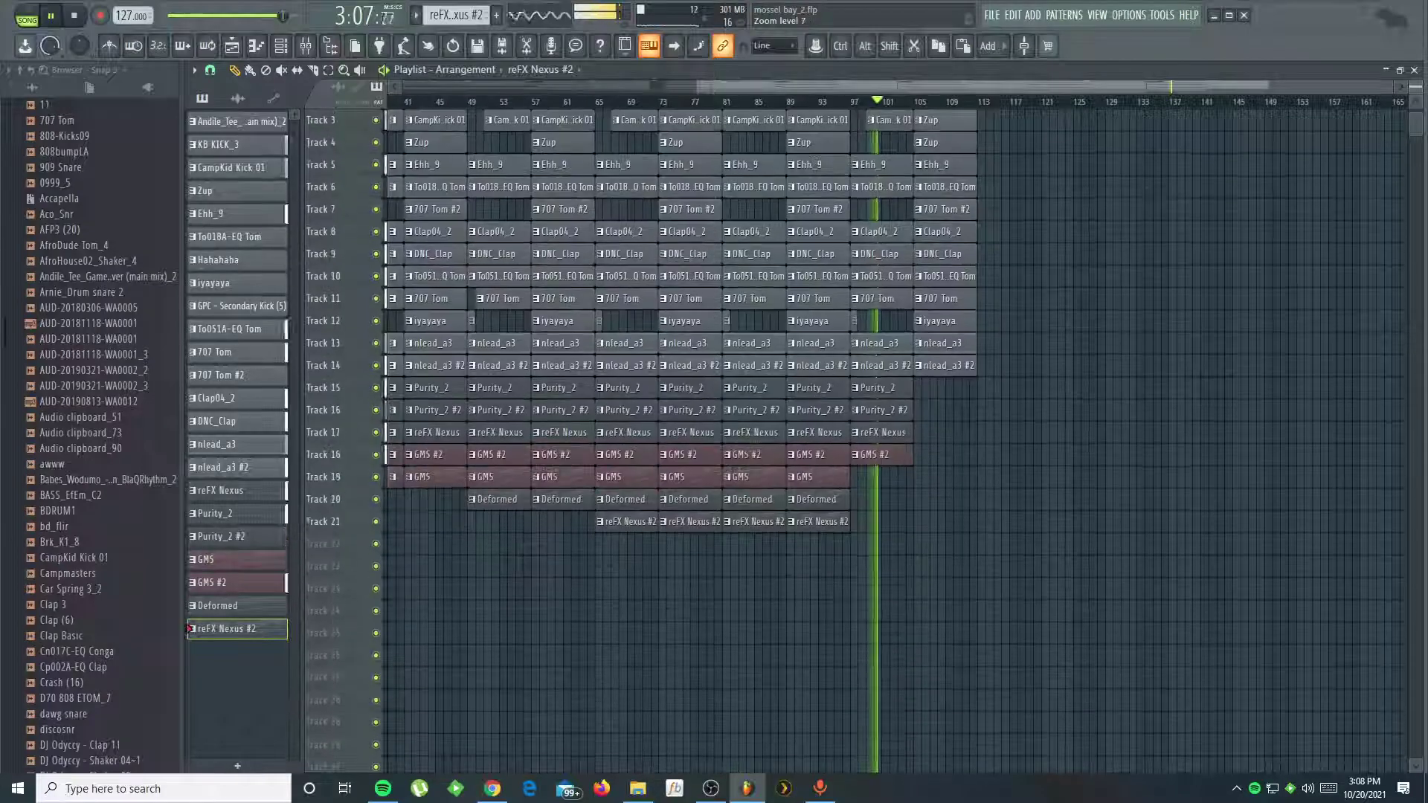
scroll(1116, 230, up, 2)
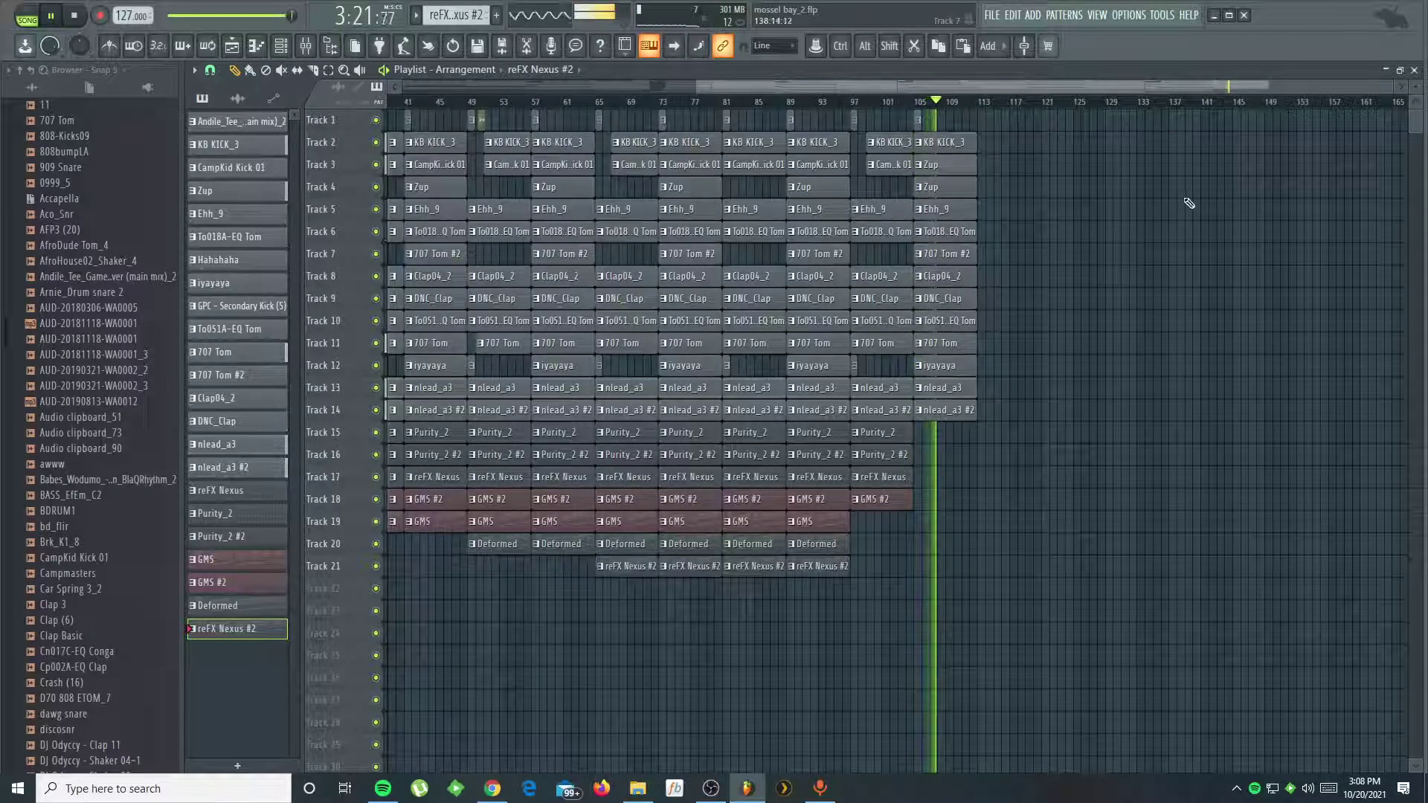
- Place another Andile_Tee_Game_Over (main mix)_2 pattern clip on Track 1 at bar 113, right where the arrangement ends
scroll(1007, 105, up, 2)
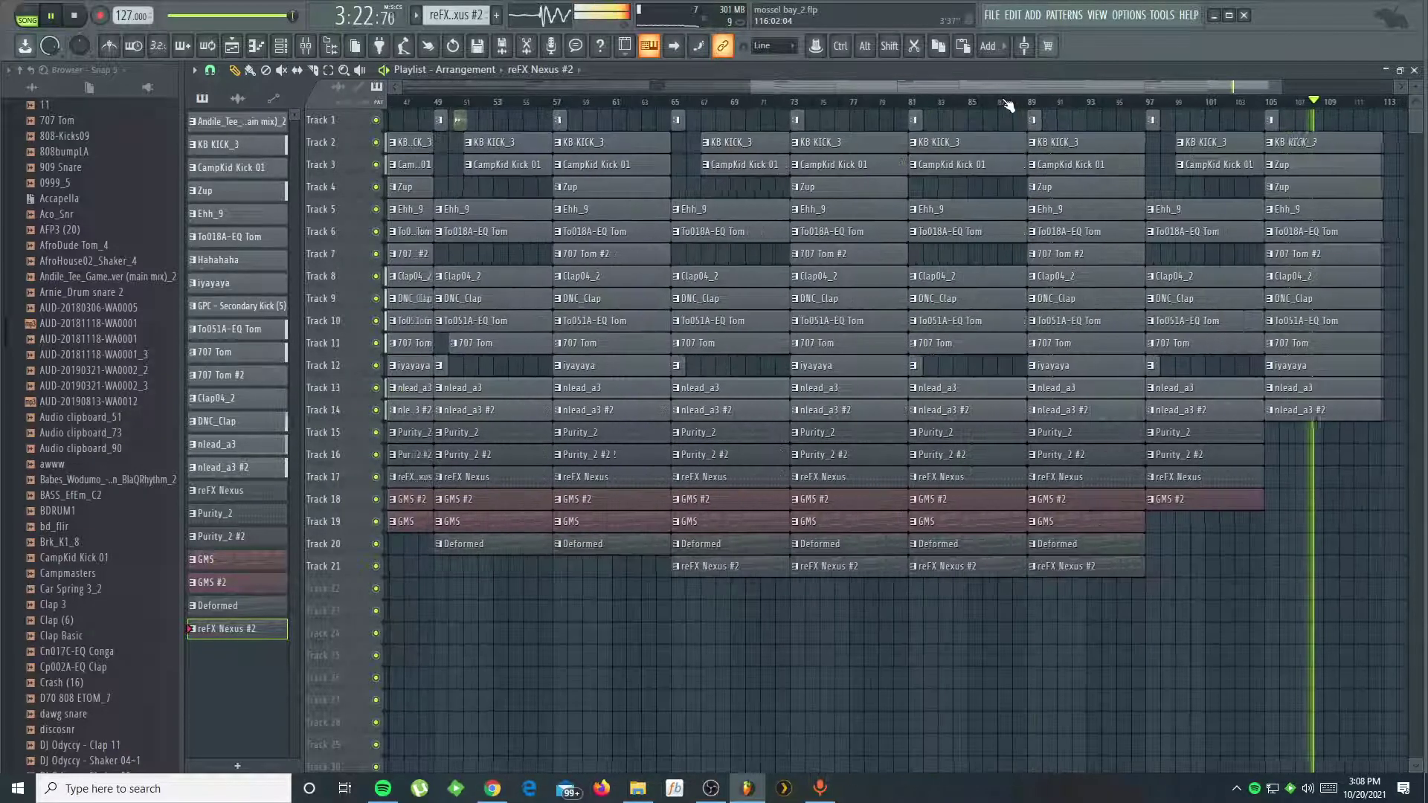
click(1270, 120)
mouse_move(1419, 88)
mouse_down()
mouse_move(1419, 102)
mouse_move(1419, 66)
mouse_up()
drag(1194, 90, 1339, 90)
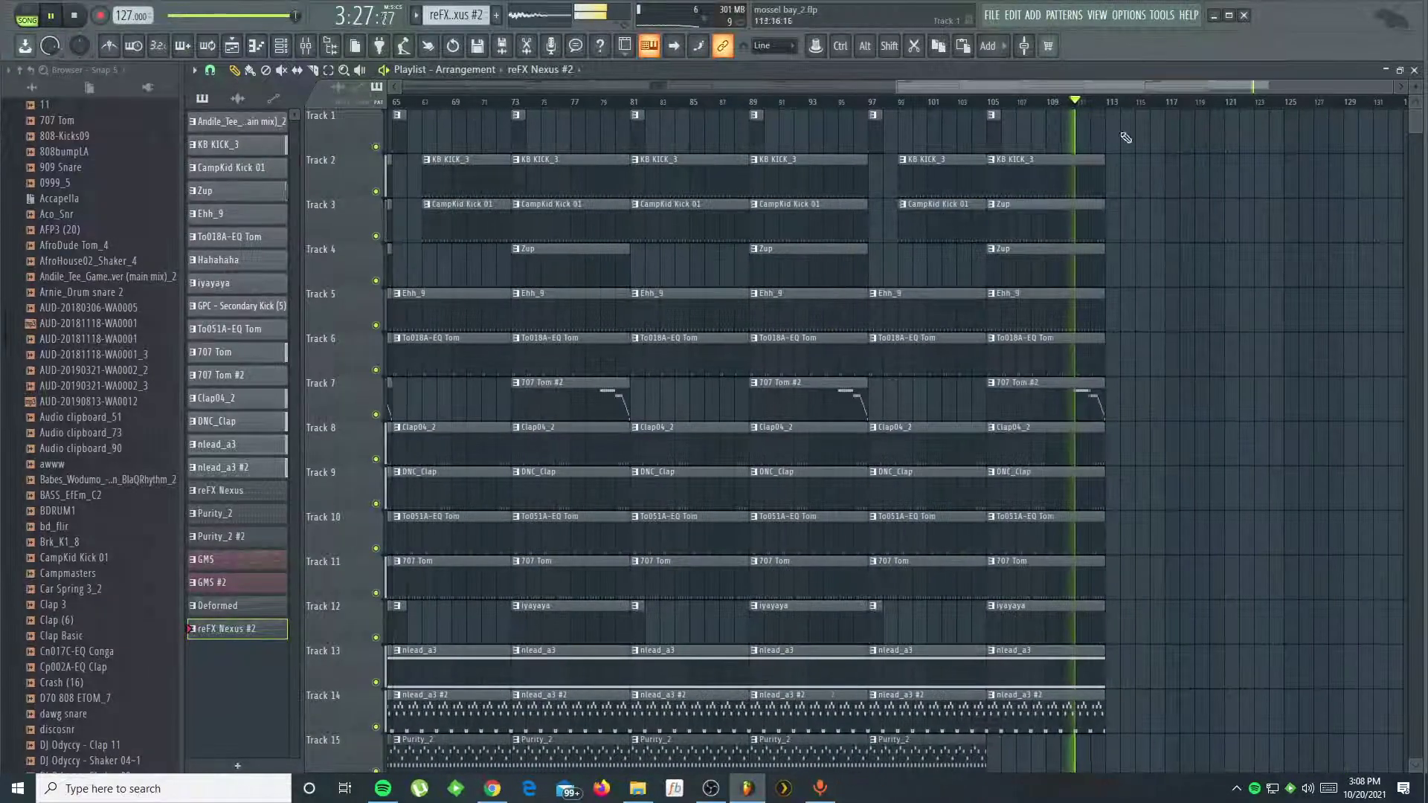
click(990, 137)
click(1114, 129)
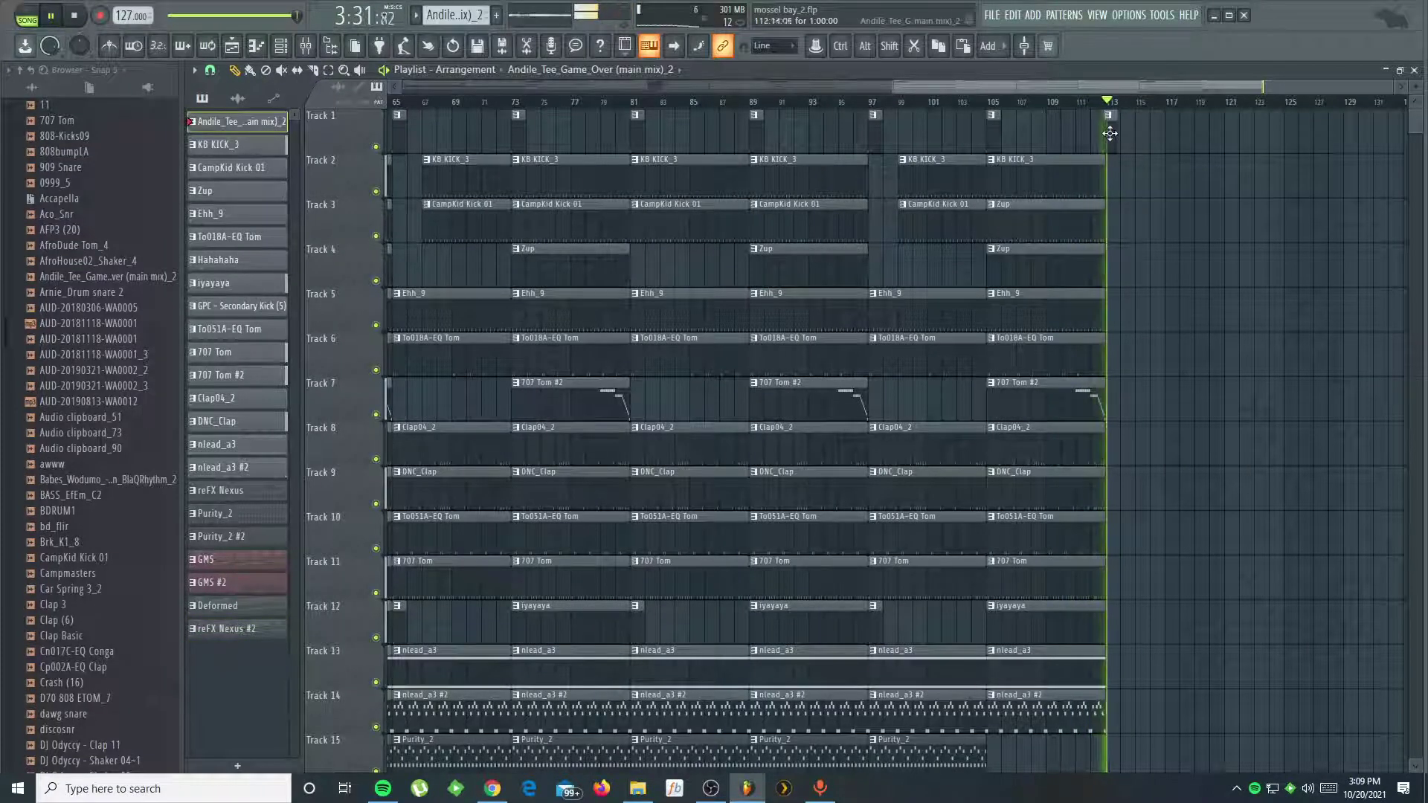
- Play the song's ending from just before bar 113 to check the closing clip on Track 1
scroll(1112, 110, down, 2)
scroll(1113, 110, up, 3)
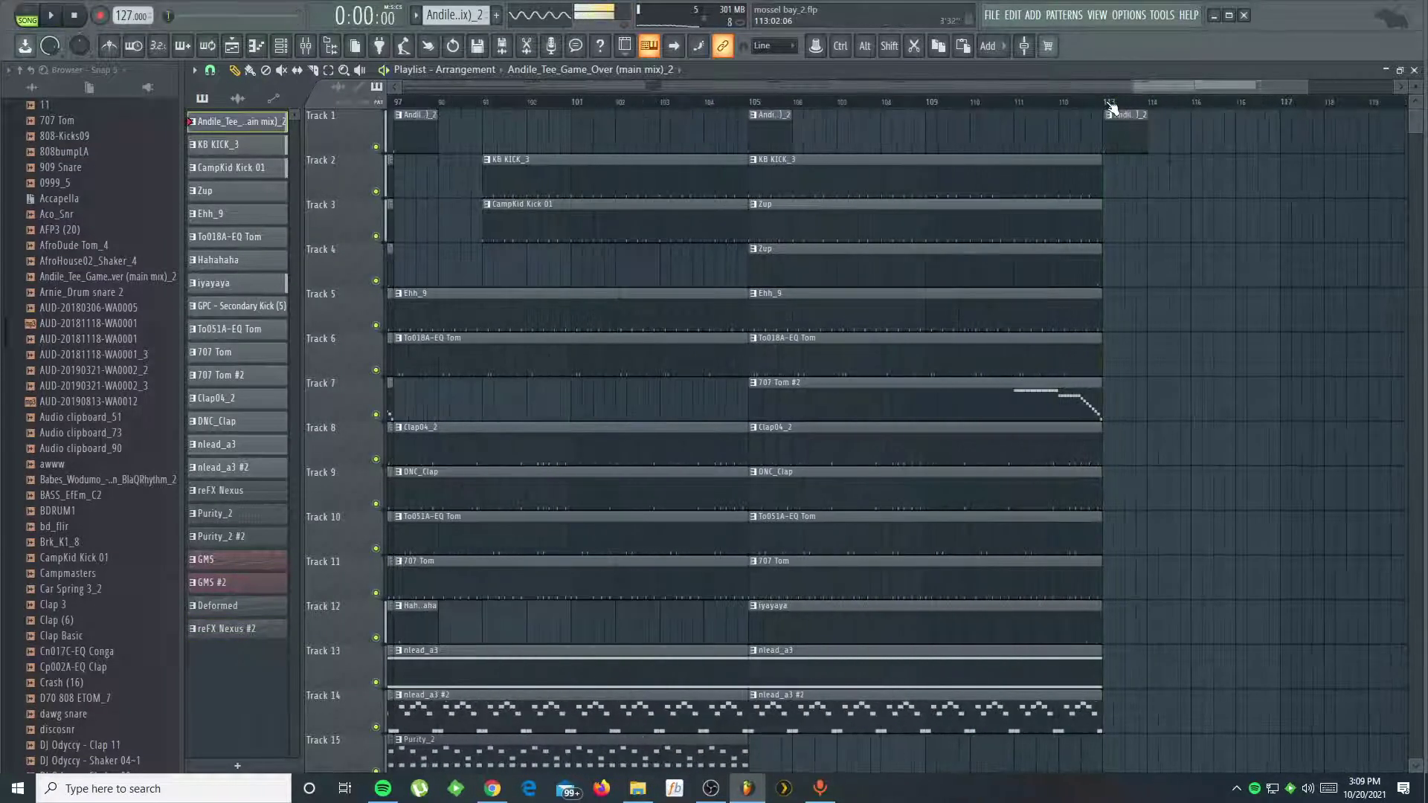
click(1079, 108)
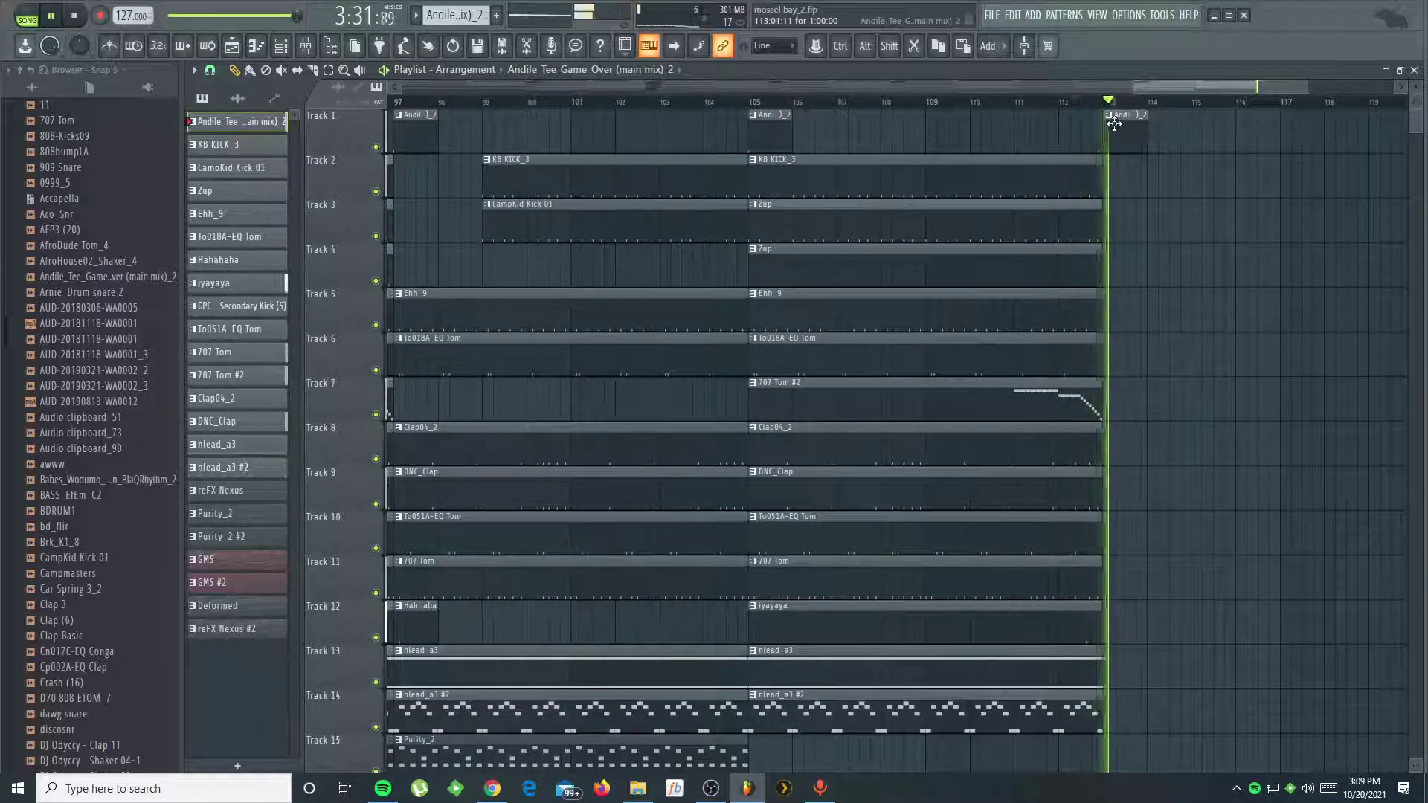
key(space)
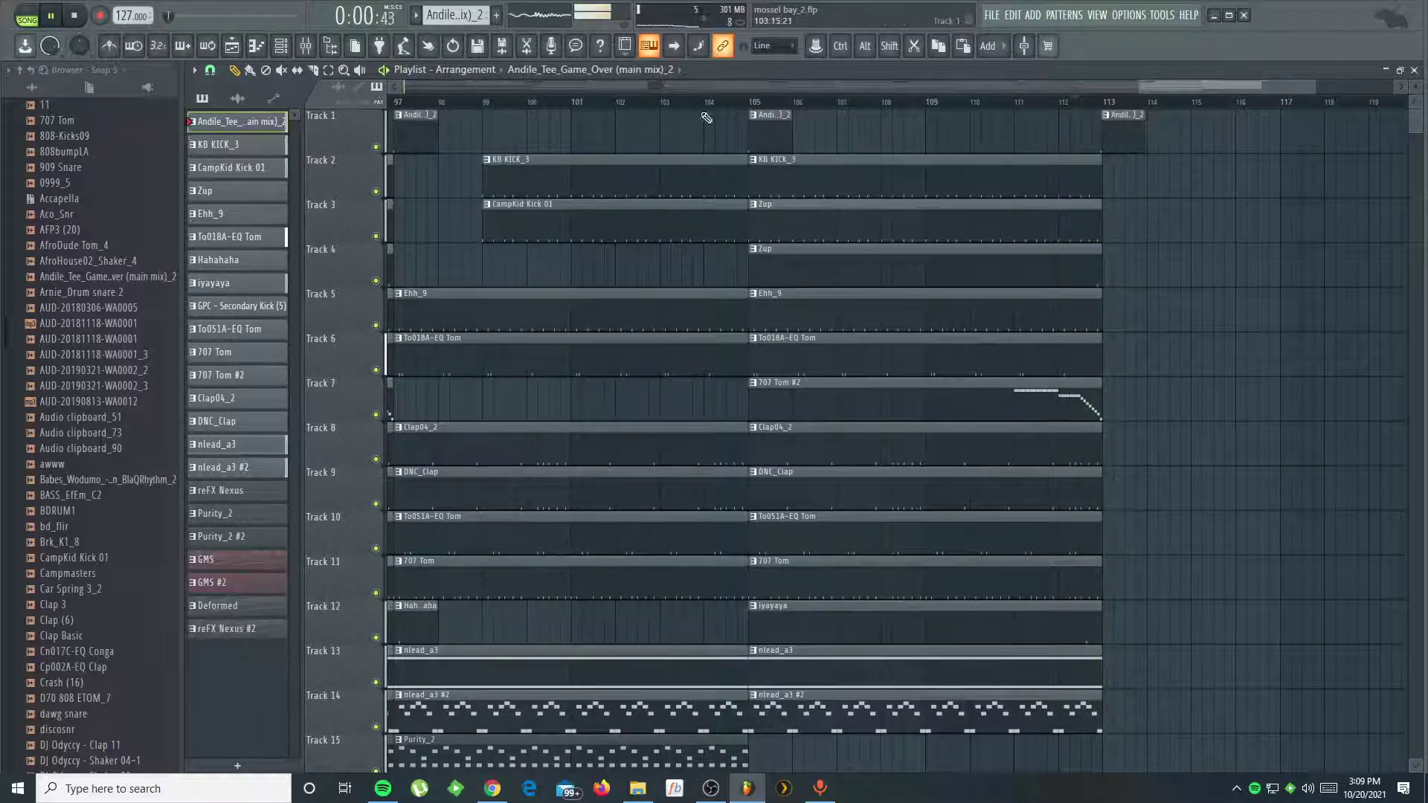
- Replace the closing Andile_Tee_Game_Over (main mix)_2 clip on Track 1 with one aligned exactly to bar 113, using the Main snap setting
right_click(1123, 132)
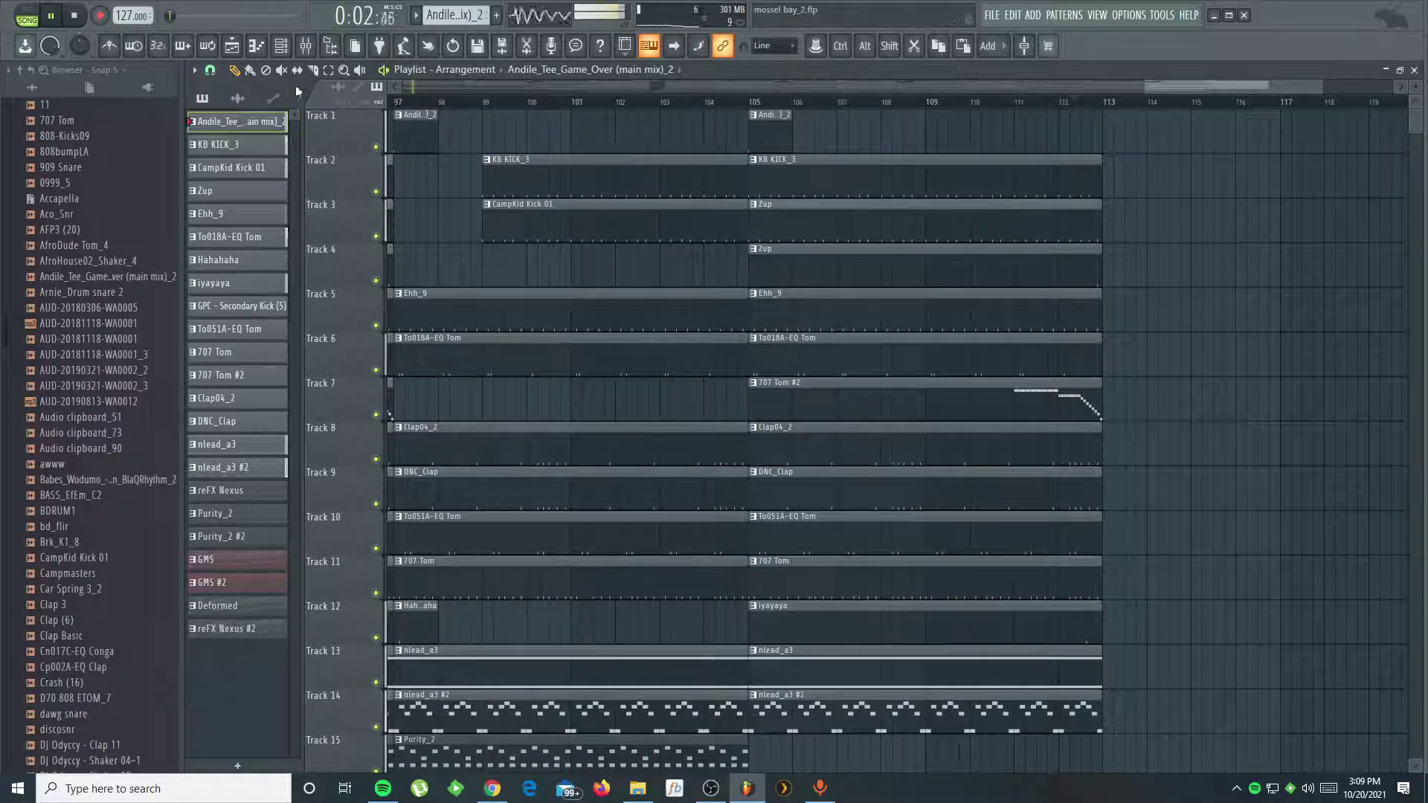
click(213, 72)
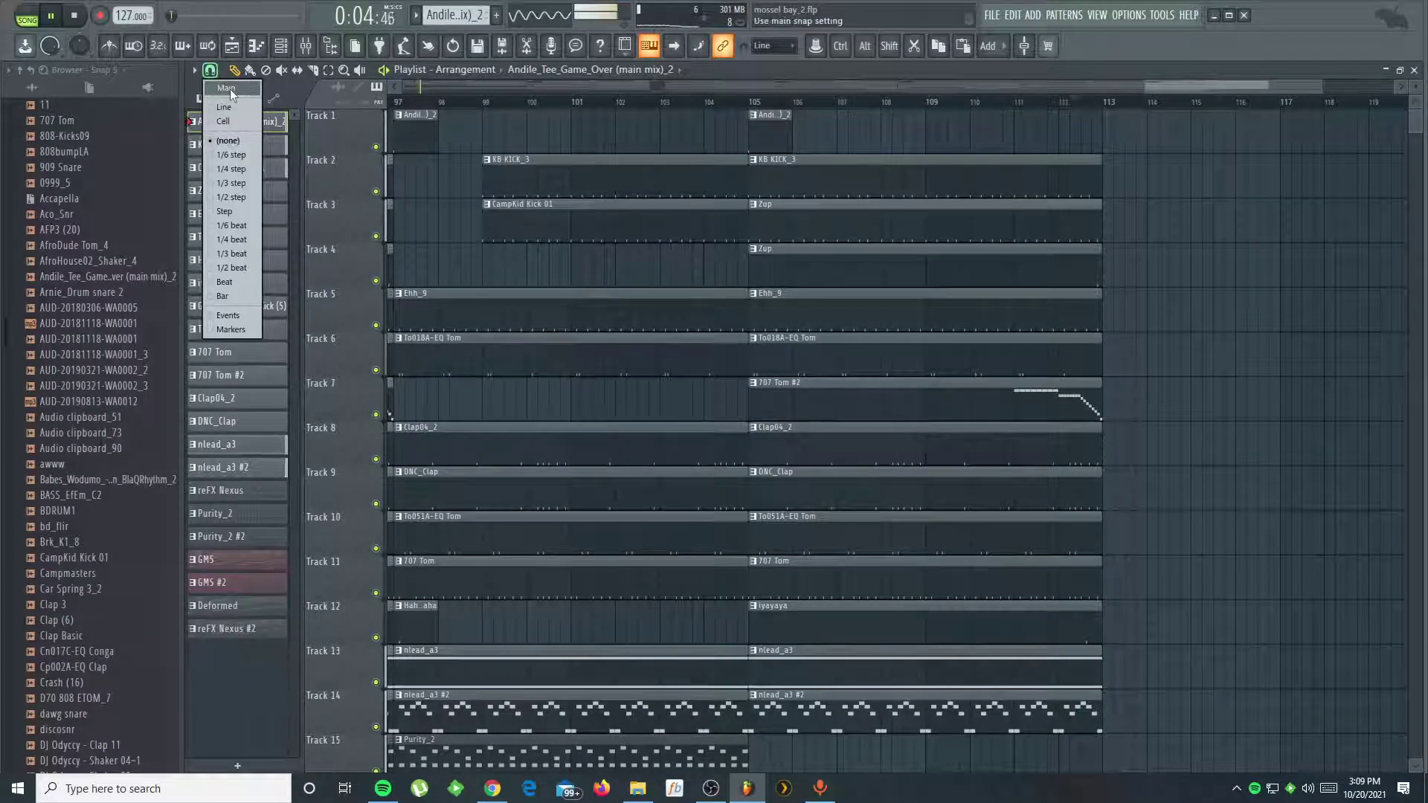
click(229, 89)
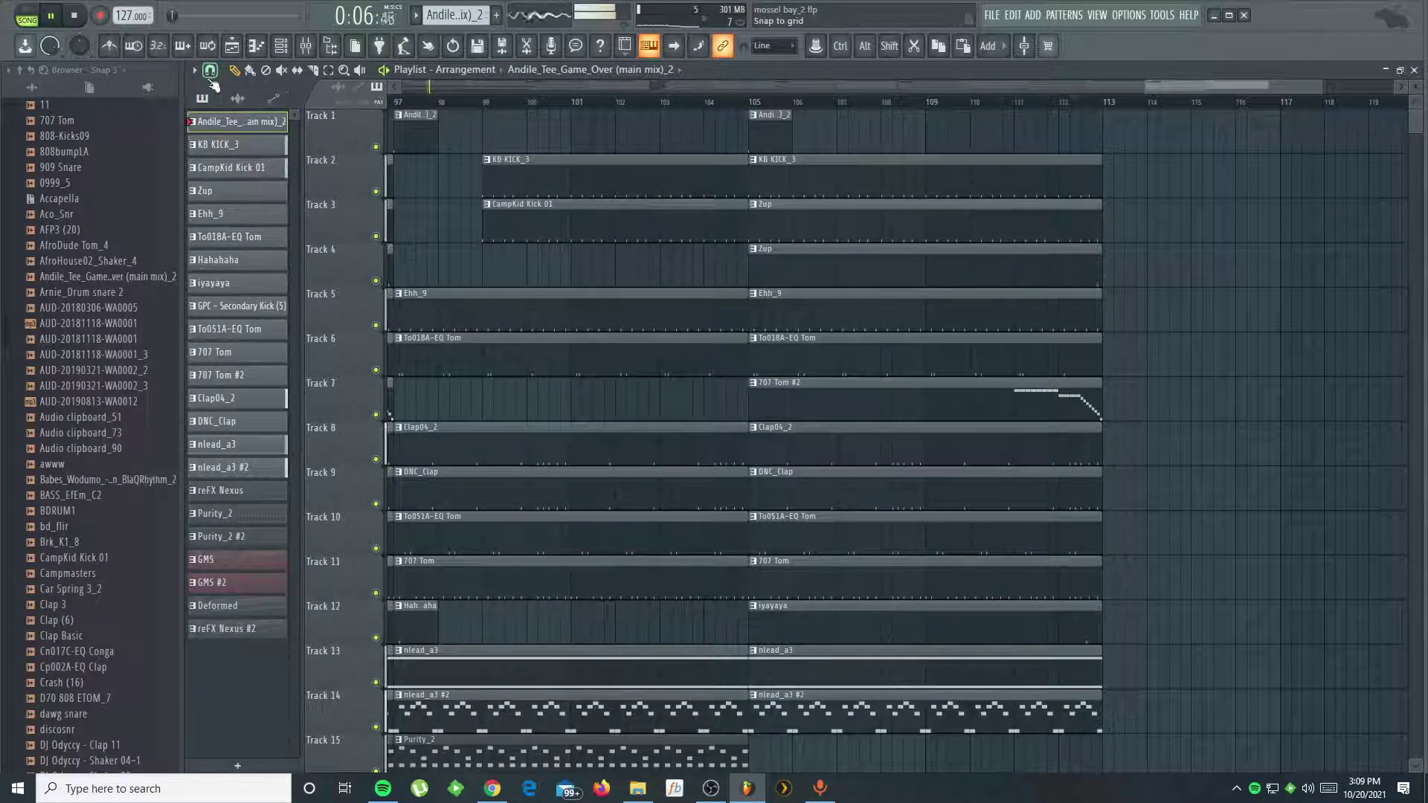
click(1113, 131)
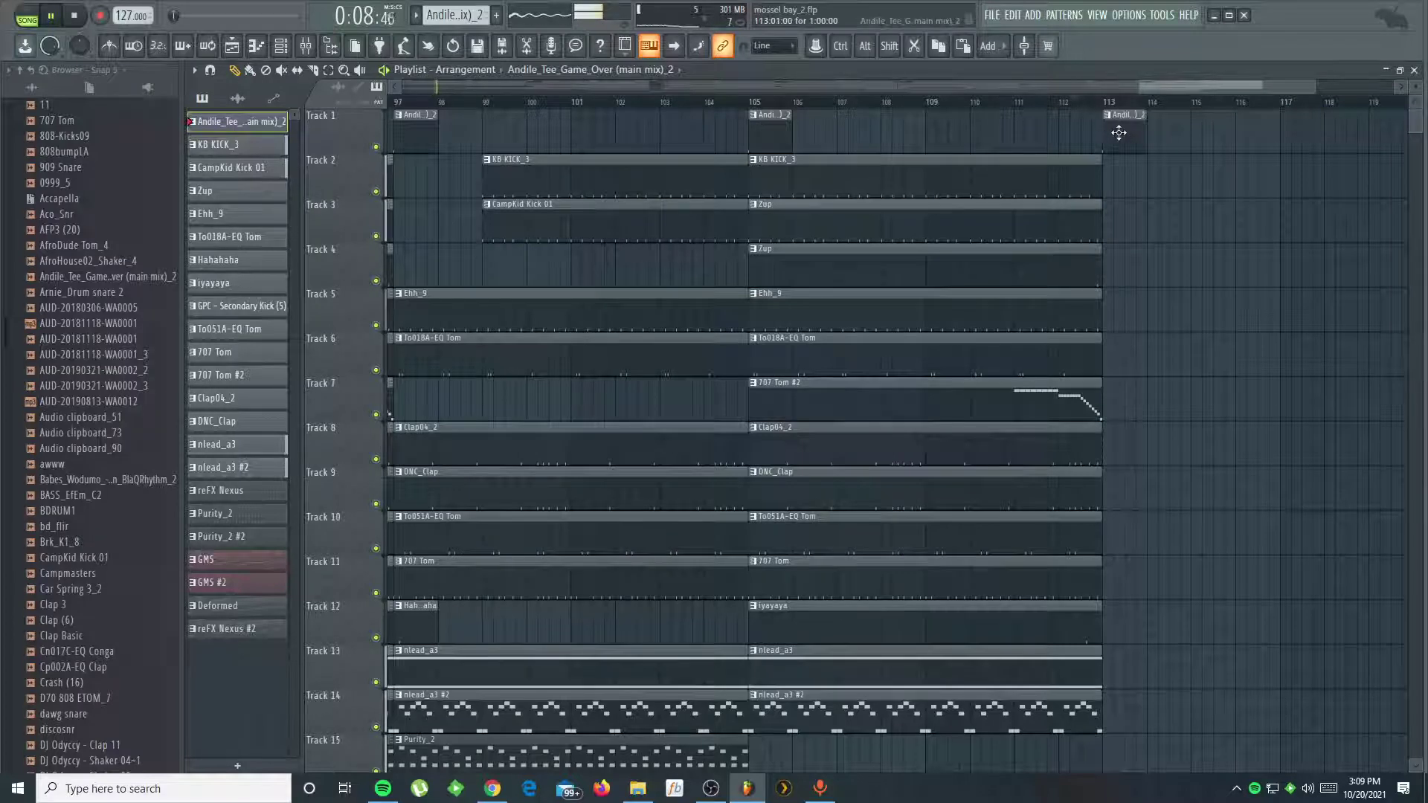